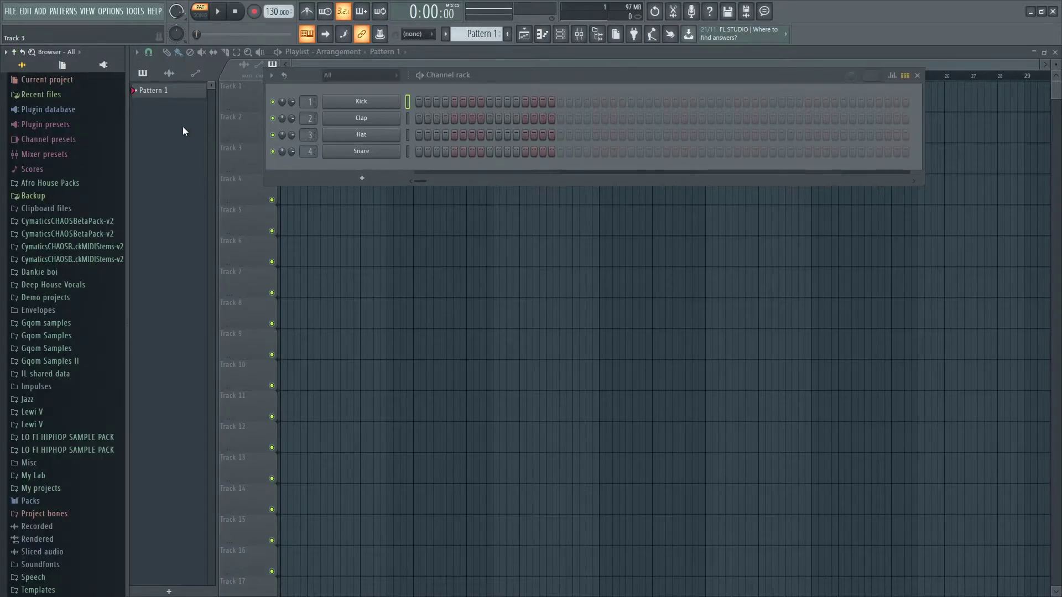
Step: Find the 808bumpLA sample in the recent files and load it into the Kick channel
click(36, 96)
scroll(27, 260, down, 6)
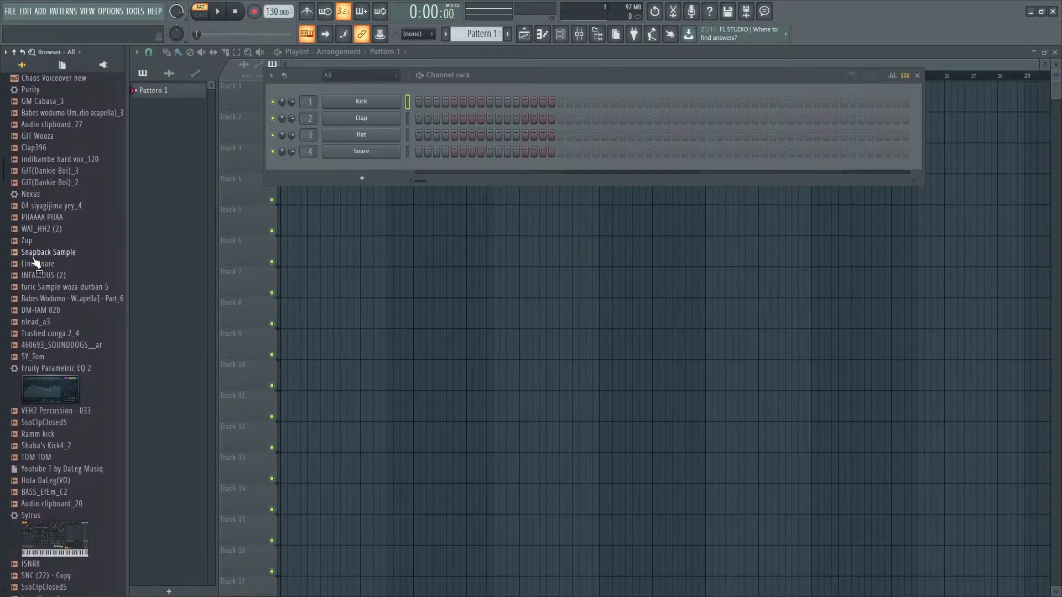
scroll(35, 260, down, 20)
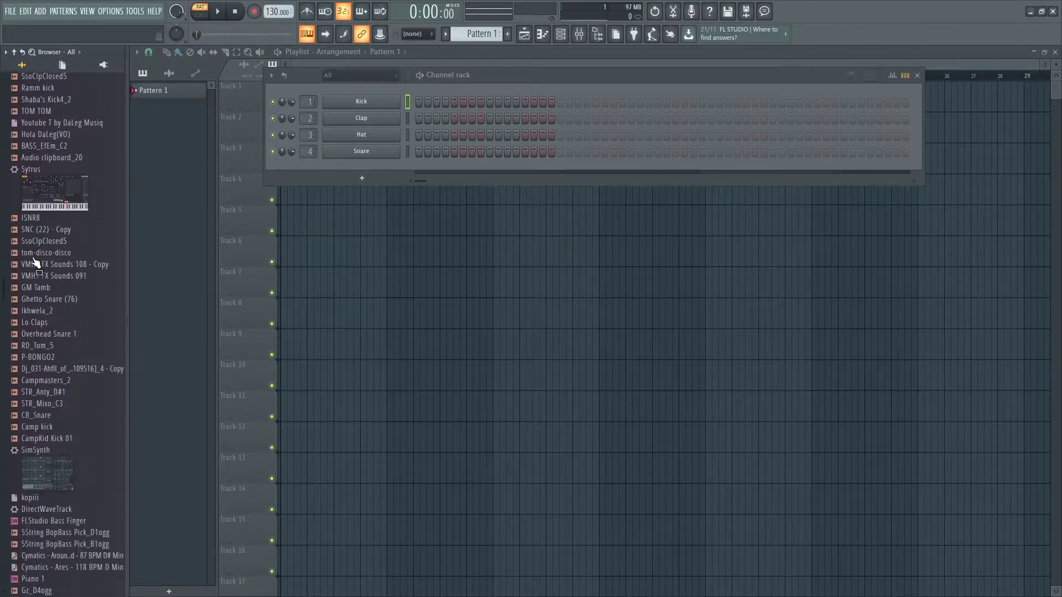
scroll(45, 327, up, 1)
scroll(45, 332, down, 1)
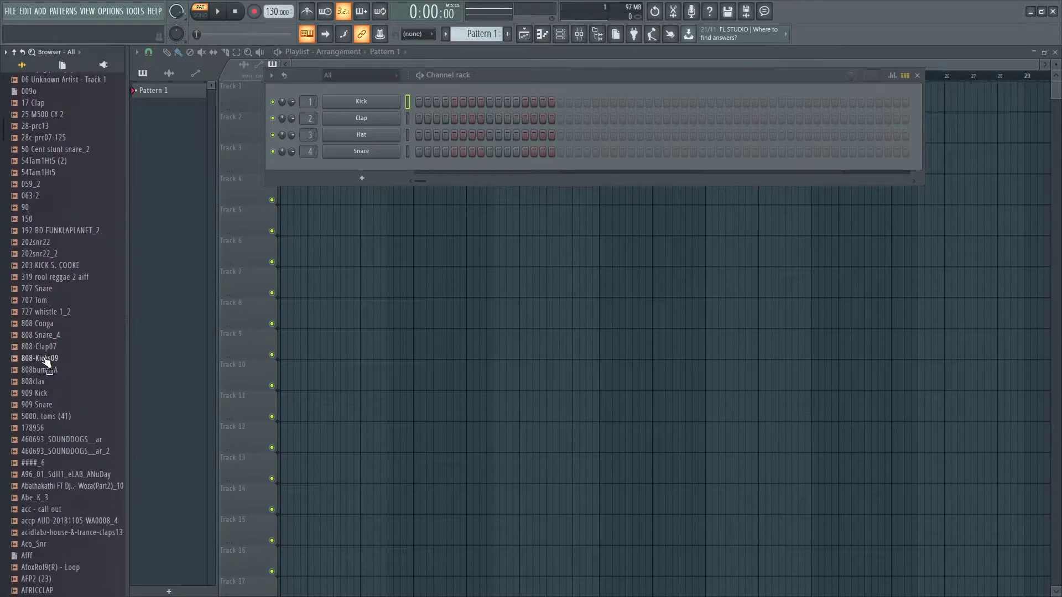
drag(368, 101, 365, 102)
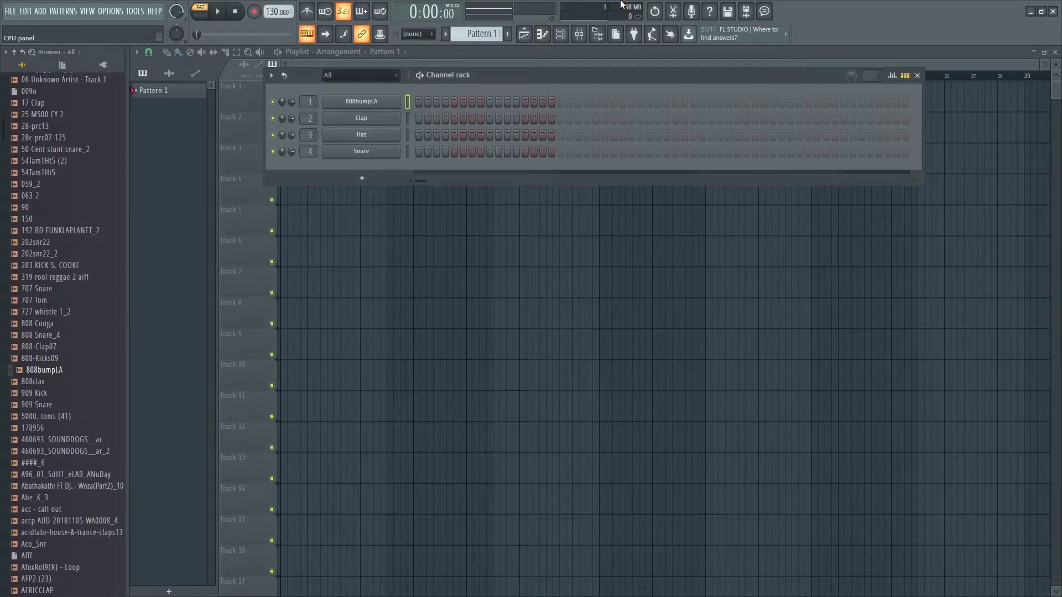
Step: Load the "kopi" mixer track state onto the Master track and open its Fruity parametric EQ 2
click(579, 36)
right_click(170, 178)
mouse_move(232, 119)
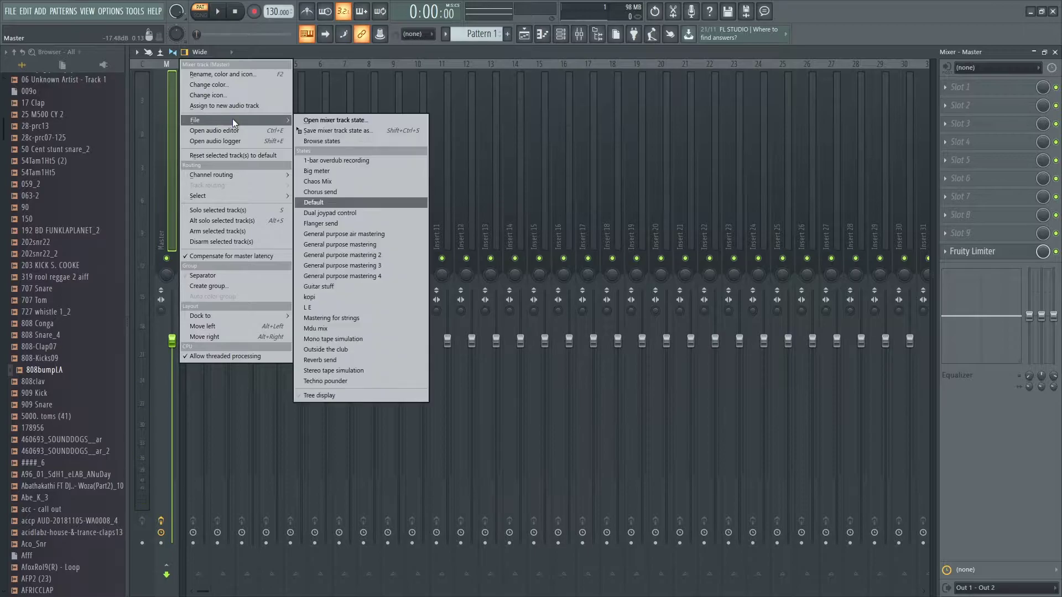
click(323, 298)
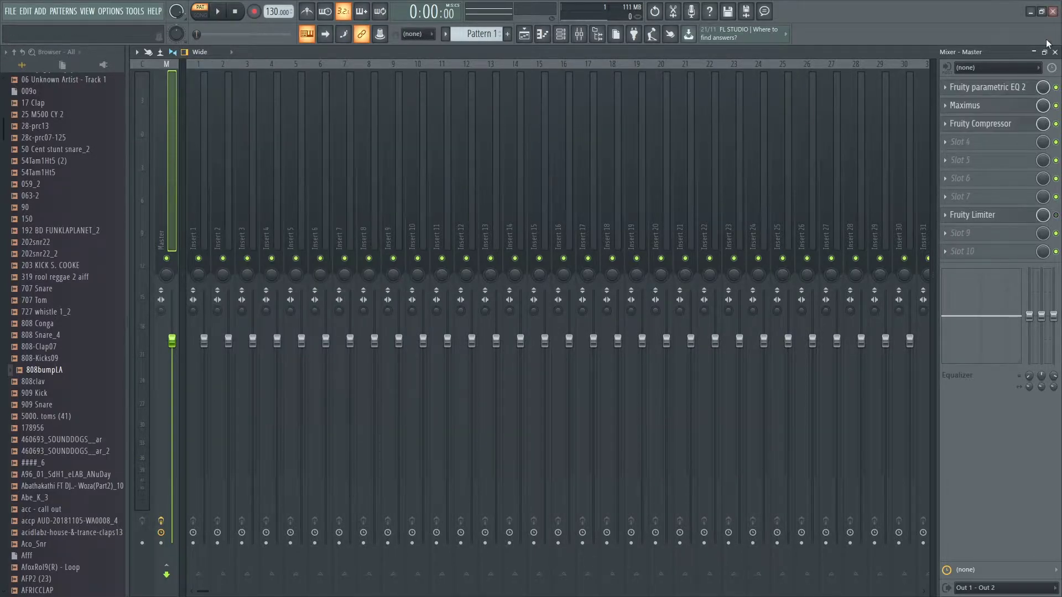
click(1016, 90)
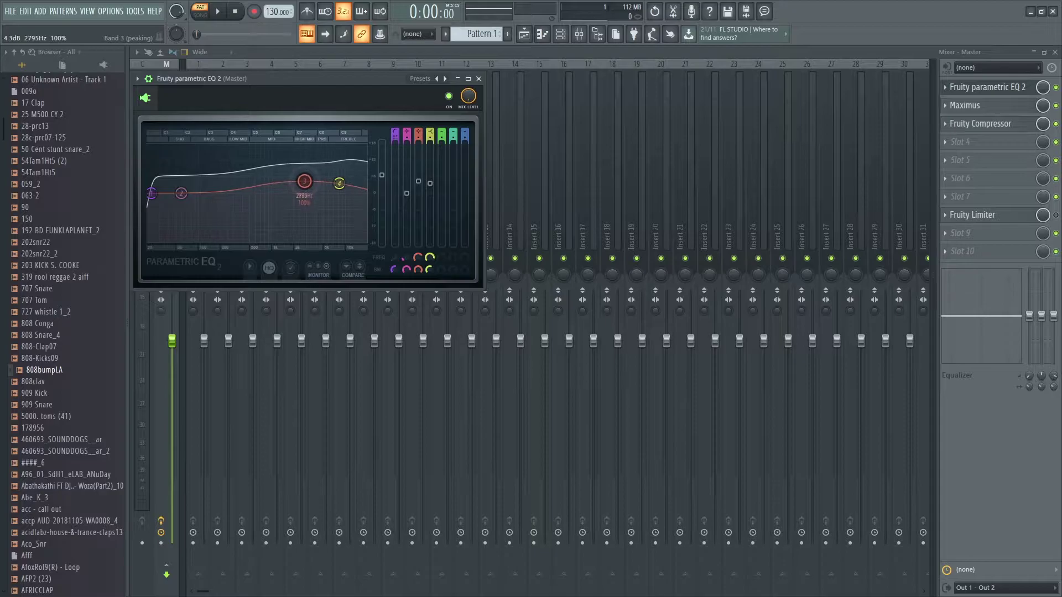
Step: Turn on advanced looping, clear the stray kick hit and fill the 808bumpLA channel with a hit every four steps over two bars
click(562, 37)
click(579, 103)
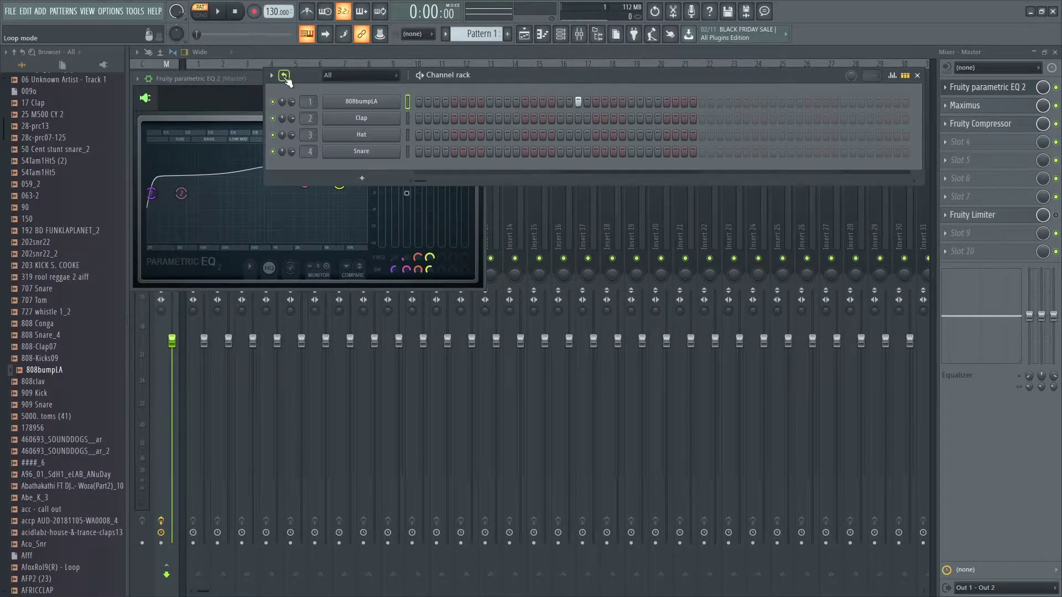
click(285, 77)
click(309, 104)
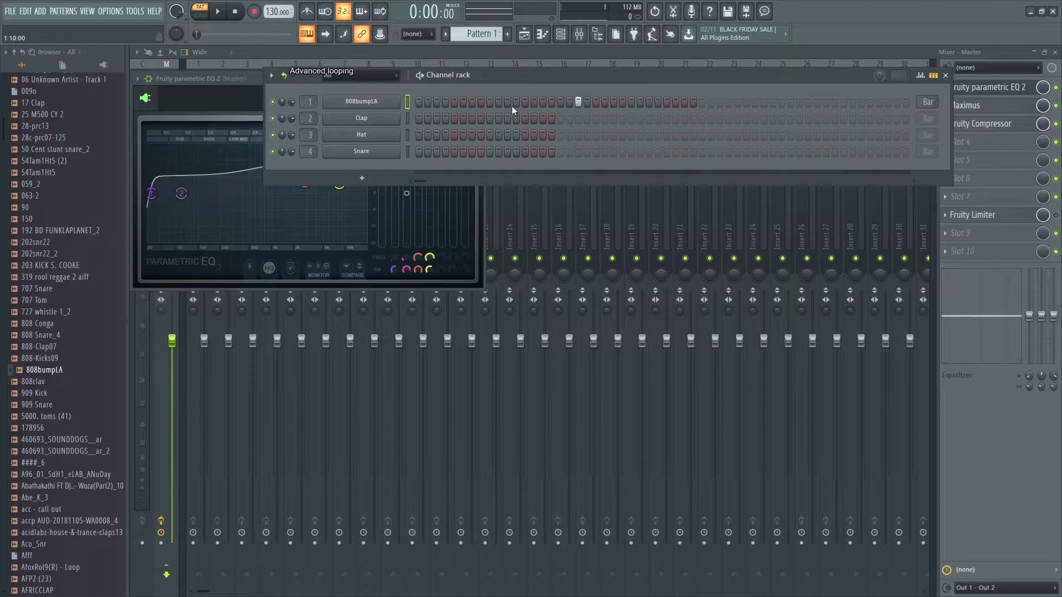
right_click(359, 102)
click(535, 148)
Step: Normalize and trim the 808bumpLA sample with a 39% quick fade out, and audition the kick pattern at 126 BPM
click(365, 103)
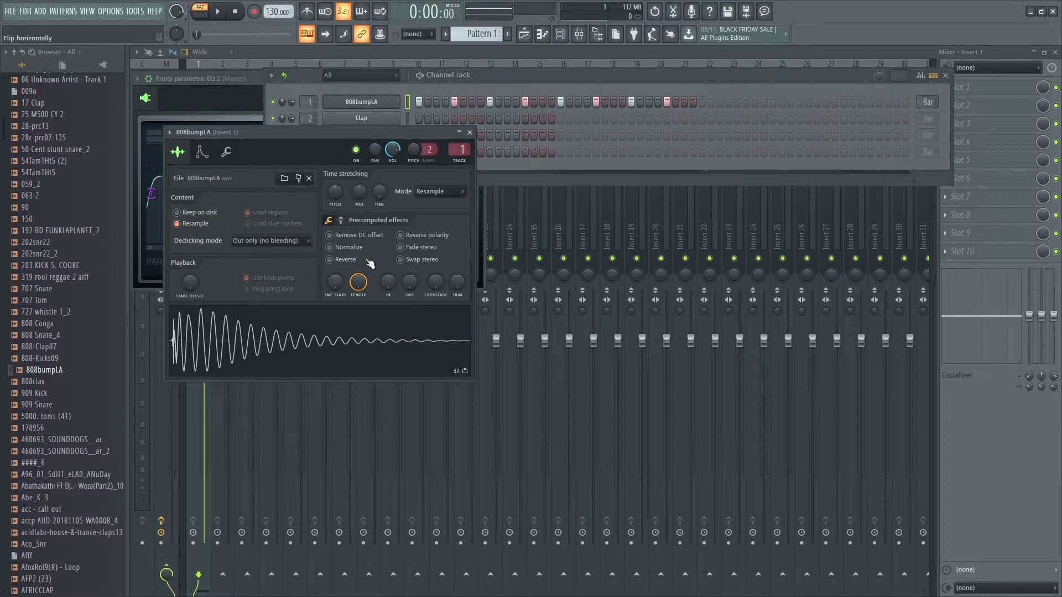
drag(457, 282, 410, 274)
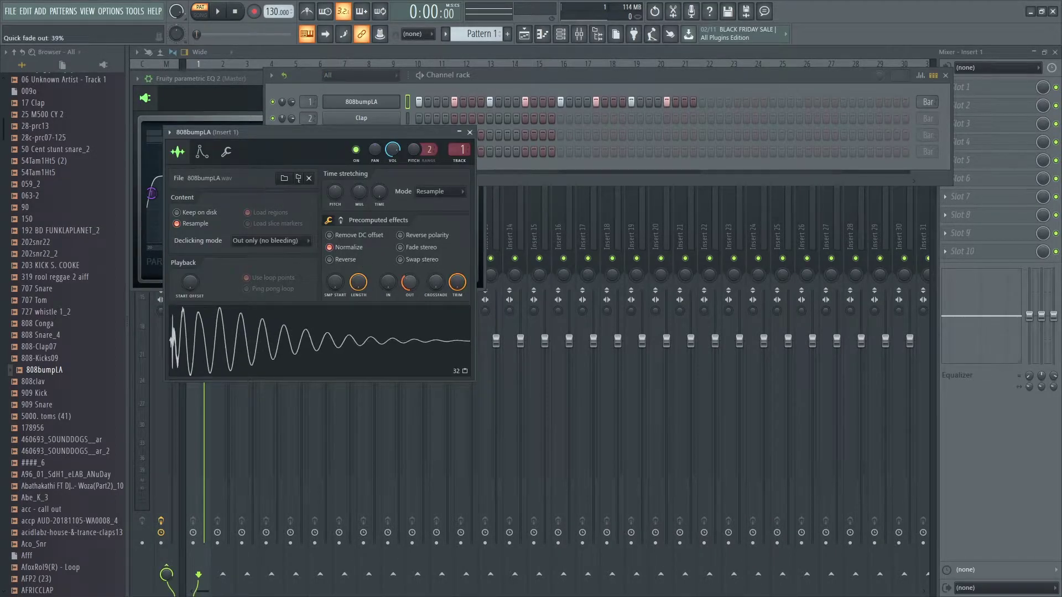
click(509, 75)
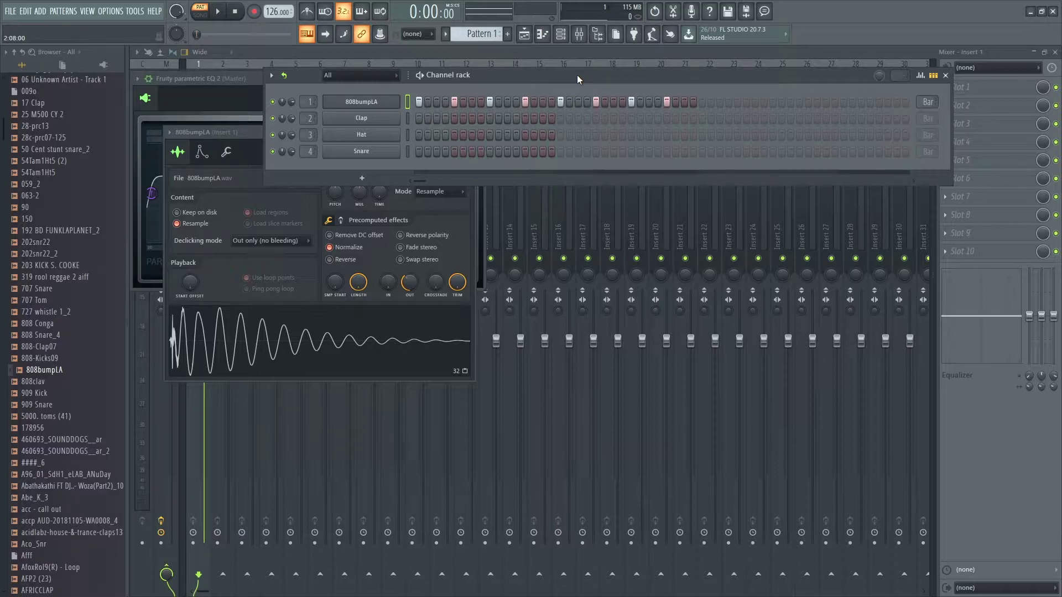
key(space)
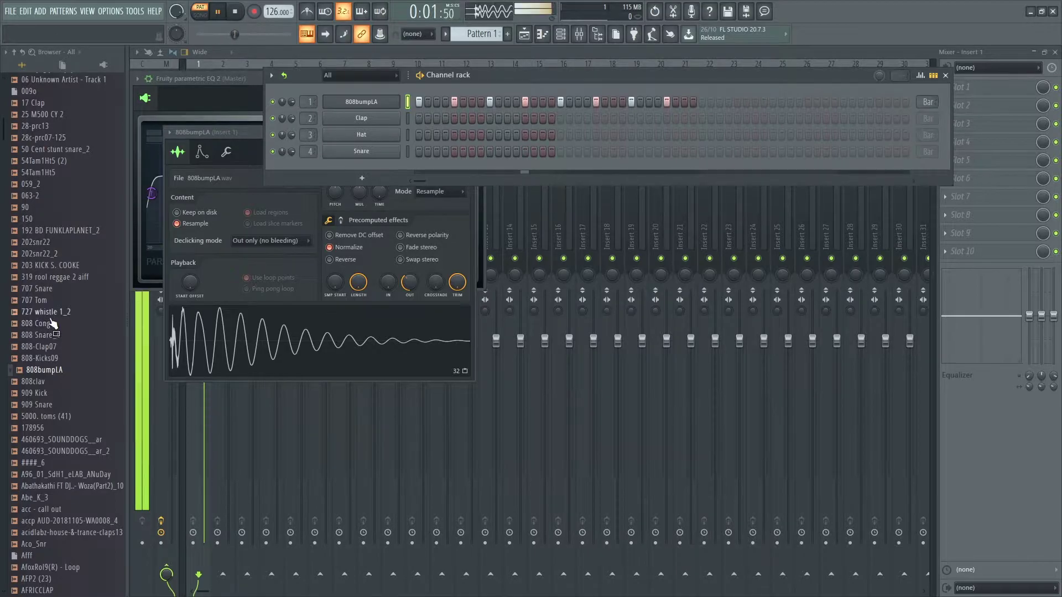
key(space)
Step: Load AUD-20180726-WA0008_2 into the Clap channel at reduced mixer volume and play it with hits on steps 5, 8 and 11
scroll(53, 324, down, 10)
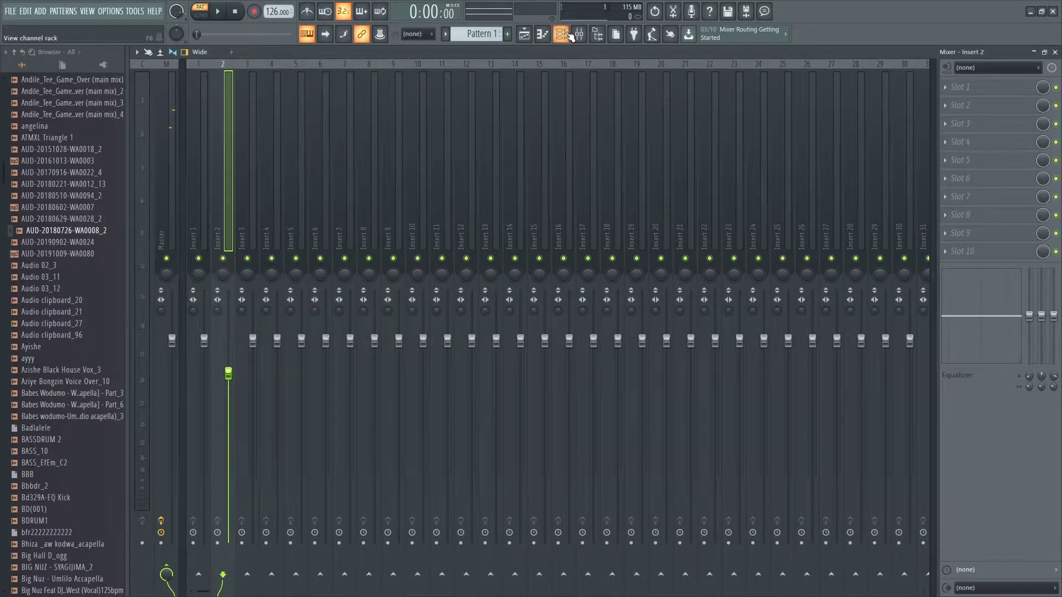
click(561, 34)
click(507, 118)
key(space)
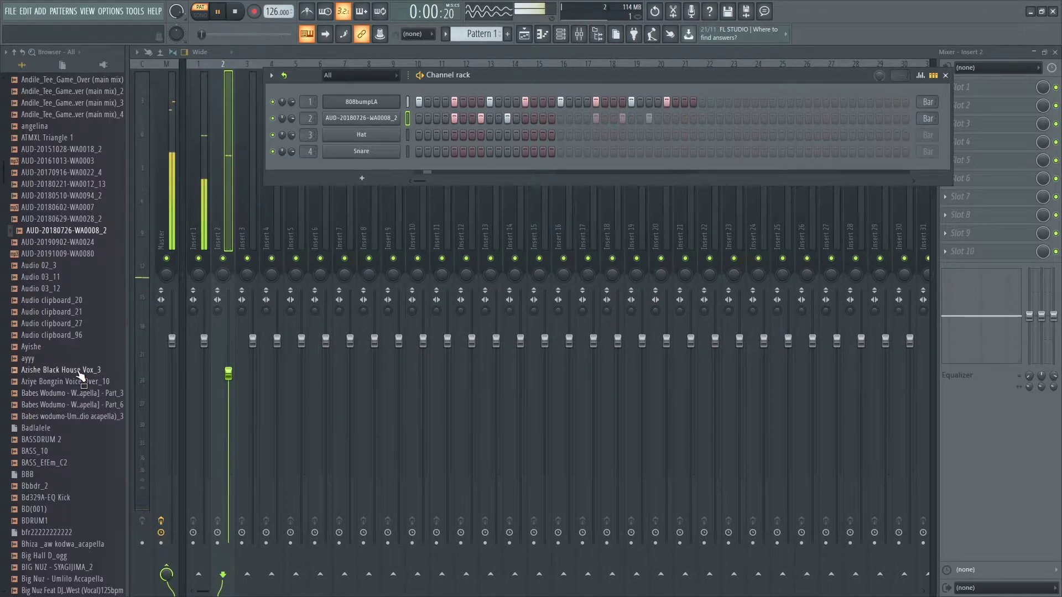
Step: Load Campmasters_2 into the Hat channel and program hits on steps 8, 11 and 31
scroll(52, 431, down, 2)
scroll(52, 431, down, 10)
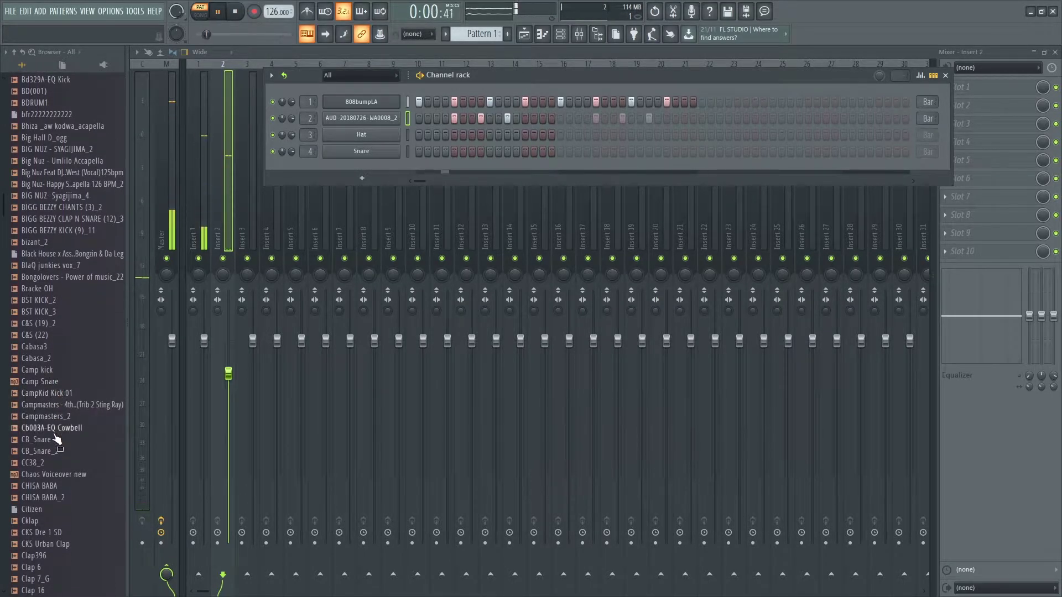
drag(47, 416, 367, 135)
click(481, 135)
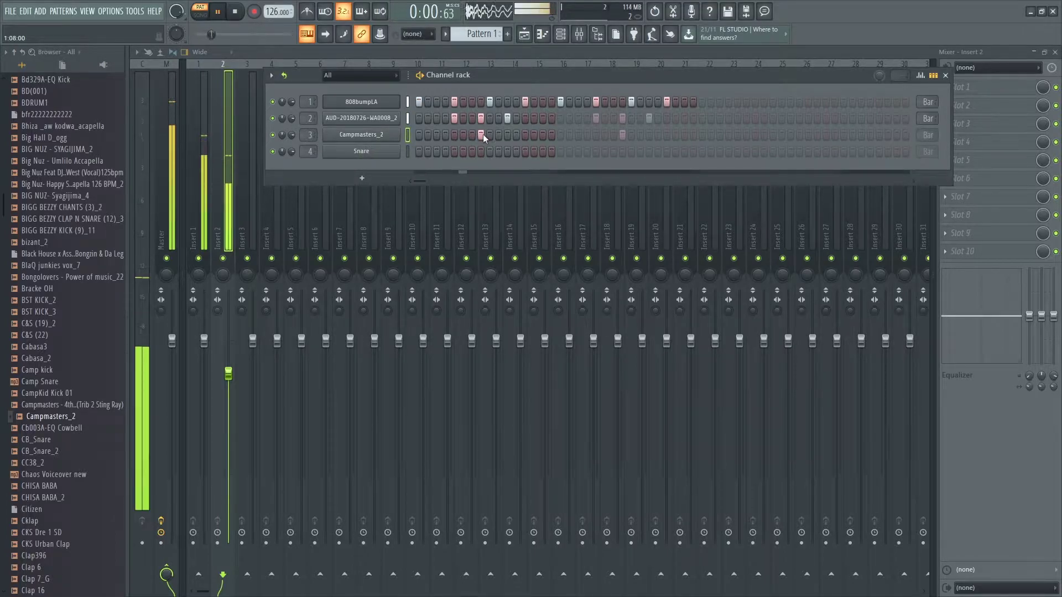
click(507, 135)
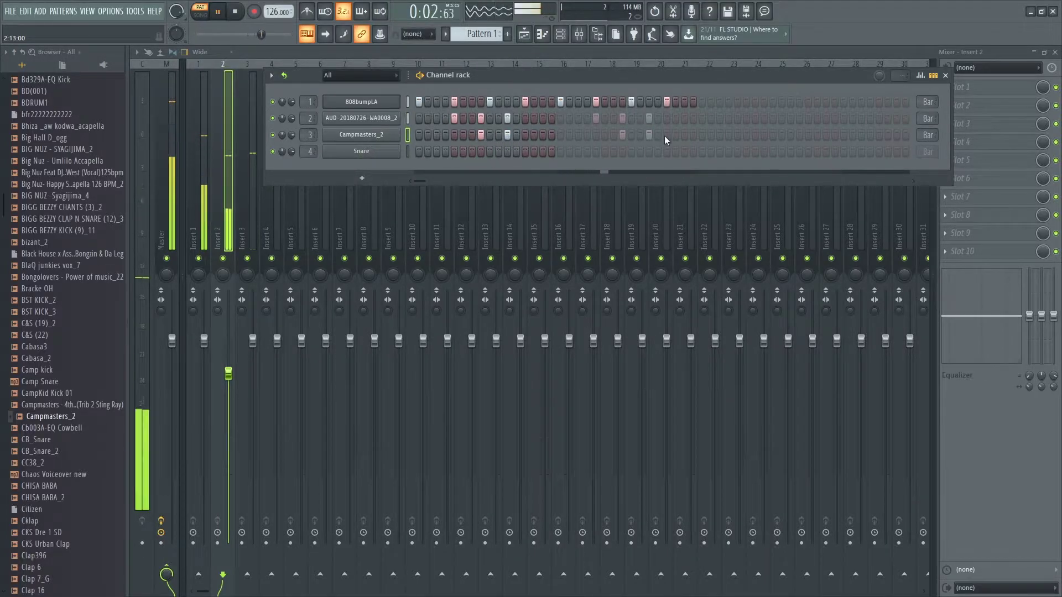
click(684, 135)
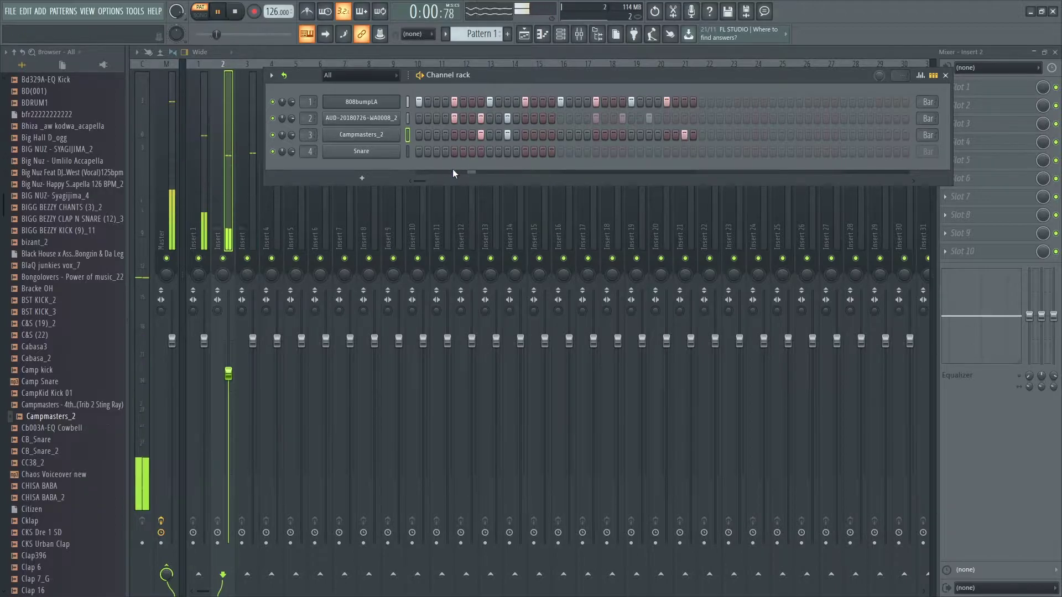
Step: Lower the volume of mixer Insert 3 slightly and add Campmasters_2 hits on steps 24 and 27
double_click(305, 136)
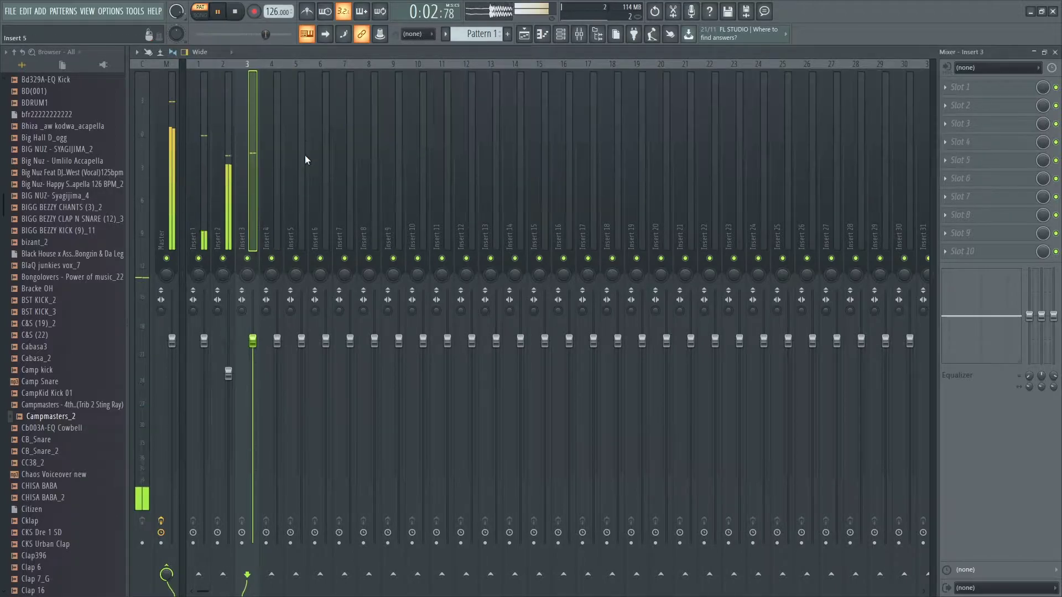
drag(252, 341, 253, 349)
click(563, 37)
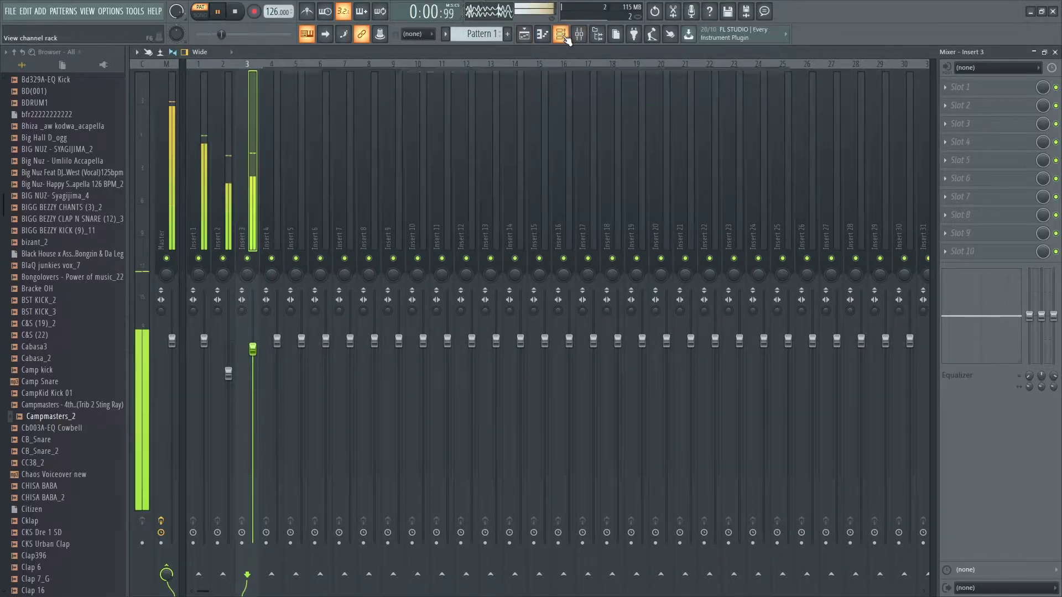
click(622, 134)
click(649, 135)
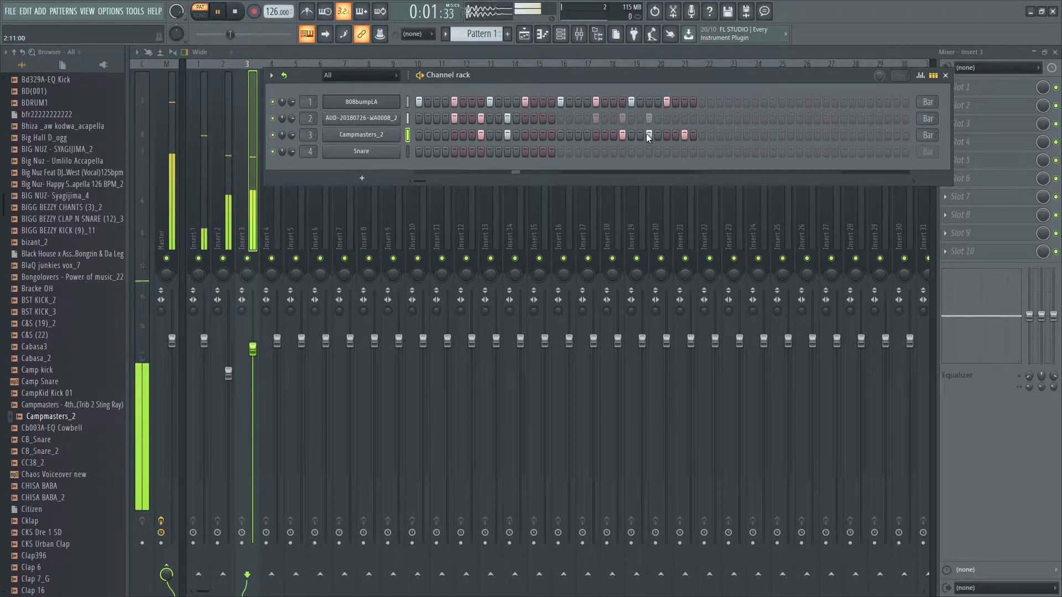
key(space)
Step: Load the fearless boyz - woza_16 sample into the Snare channel and normalize it
scroll(74, 323, down, 12)
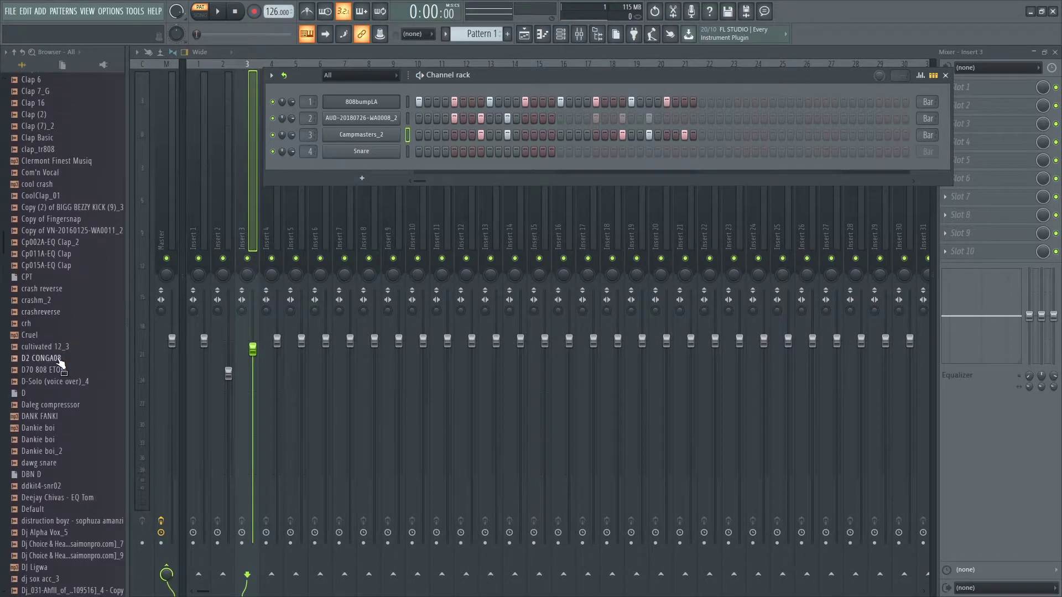
scroll(58, 374, down, 10)
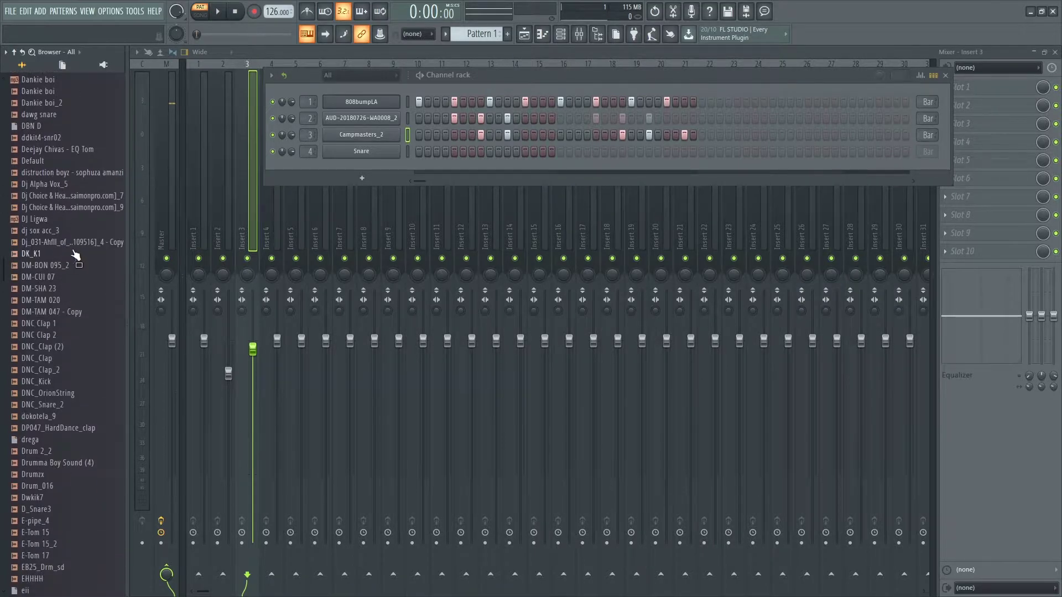
scroll(67, 222, down, 12)
click(55, 233)
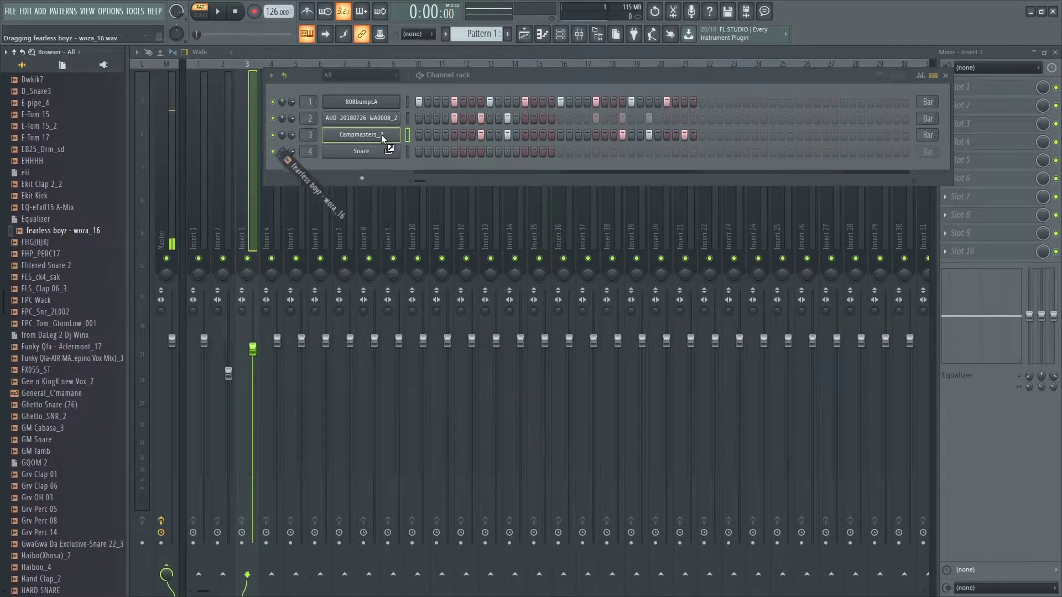
drag(382, 136, 380, 151)
click(387, 293)
click(490, 72)
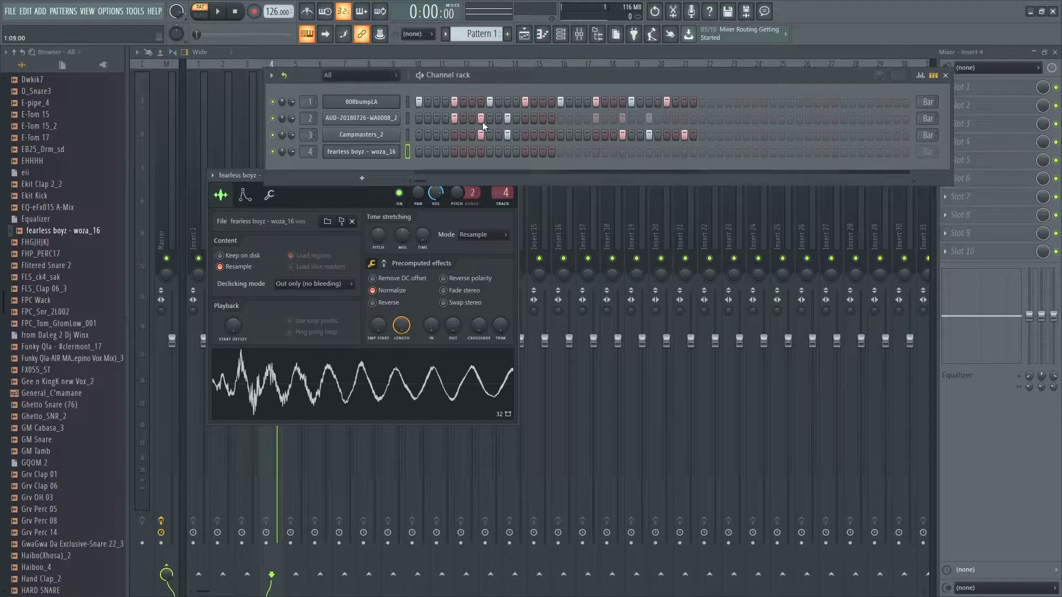
Step: Program a fearless boyz - woza_16 hit on step 15 only and lower its mixer track's volume to 74%
click(482, 151)
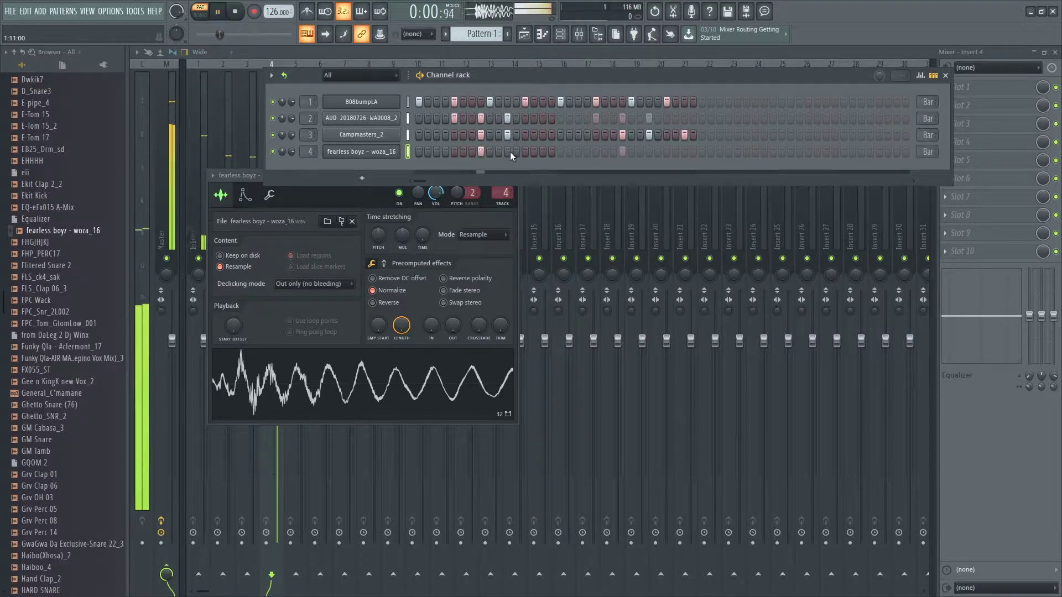
right_click(481, 151)
click(543, 151)
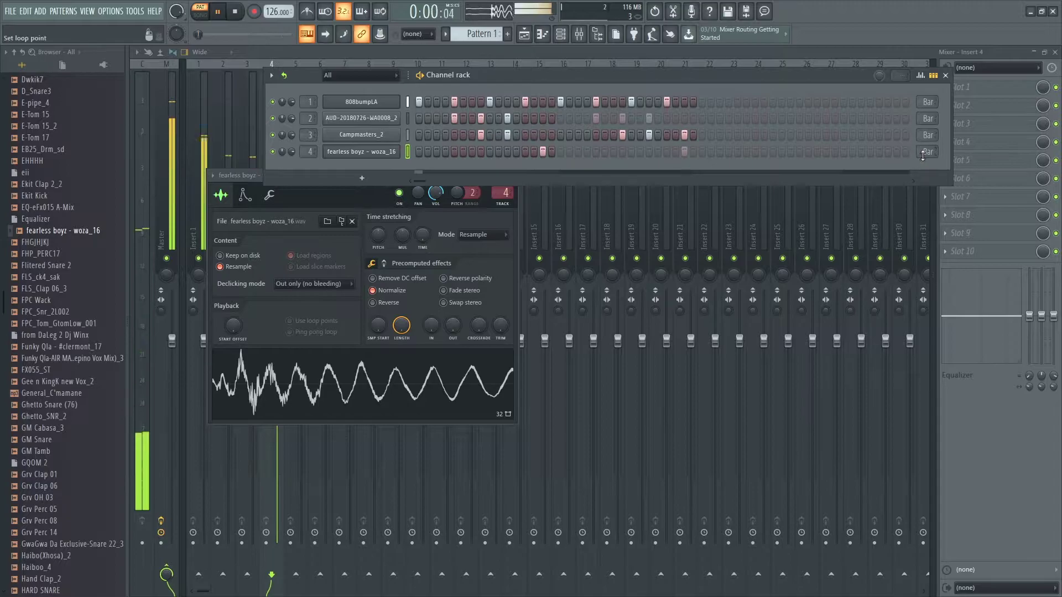
double_click(309, 152)
drag(278, 387, 277, 393)
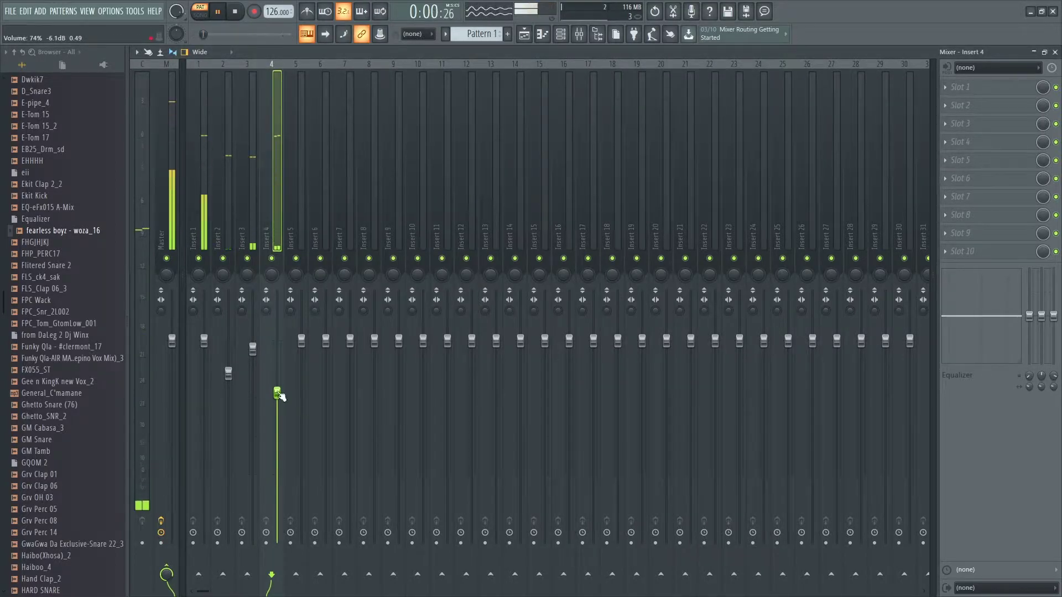
Step: Add Funky Qla - #clermont_17 as a new normalized channel and route it to mixer track 5 at reduced volume
click(561, 35)
drag(67, 347, 371, 162)
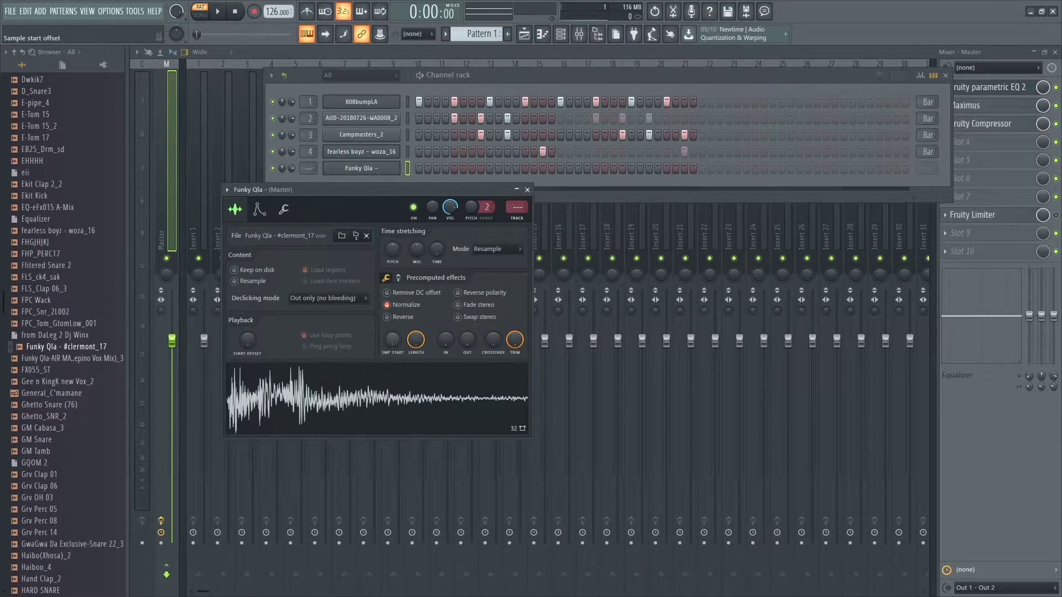
key(ctrl+l)
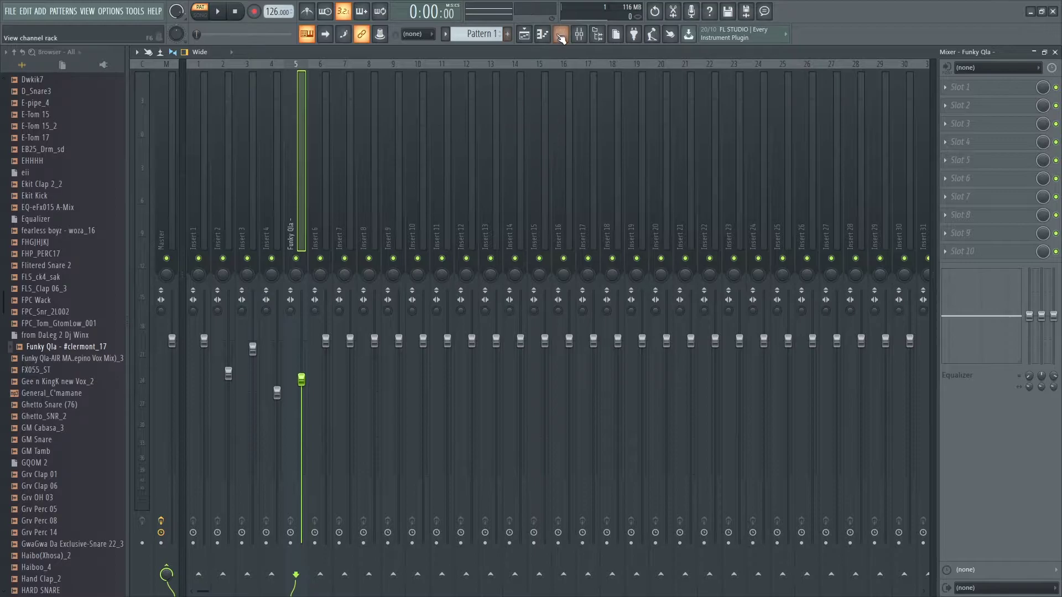
Step: Program the Funky Qla channel with hits on steps 1, 5, 8, 11, 15, 17, 21 and 24 during playback
click(561, 35)
click(454, 167)
click(481, 167)
click(507, 168)
key(space)
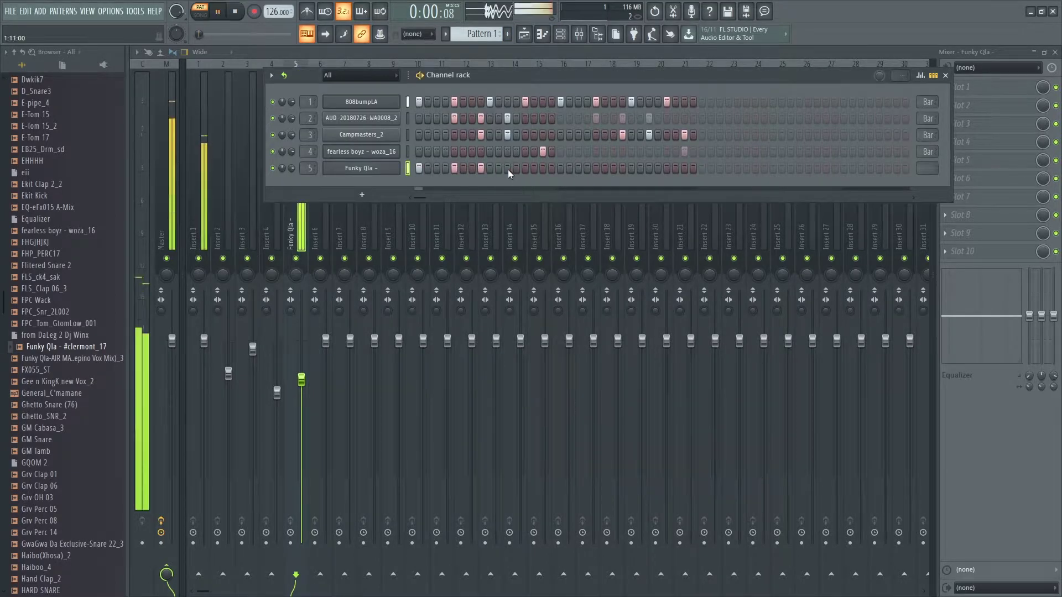
click(543, 168)
click(560, 168)
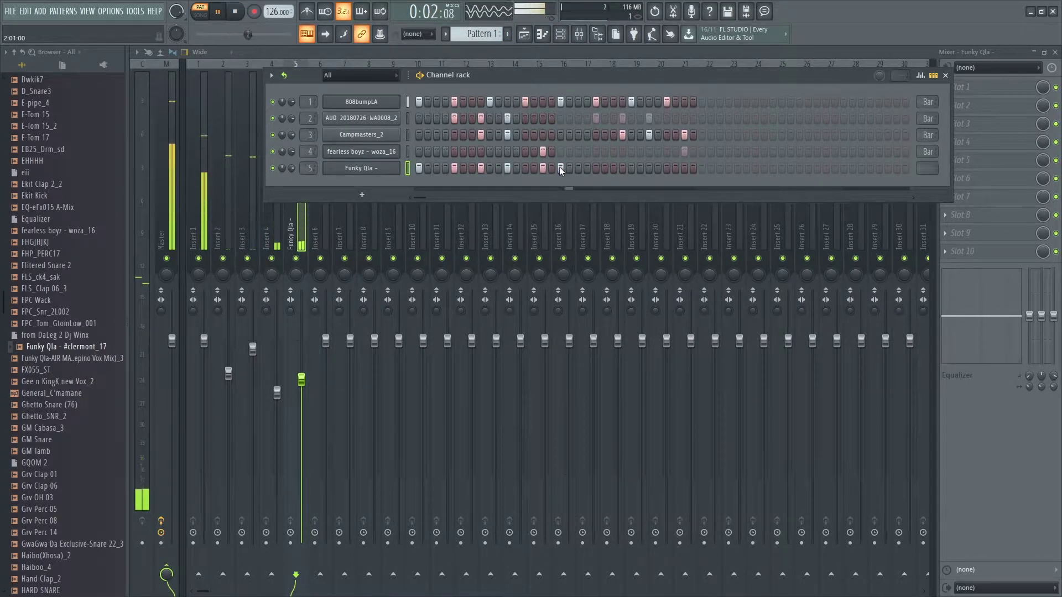
click(595, 166)
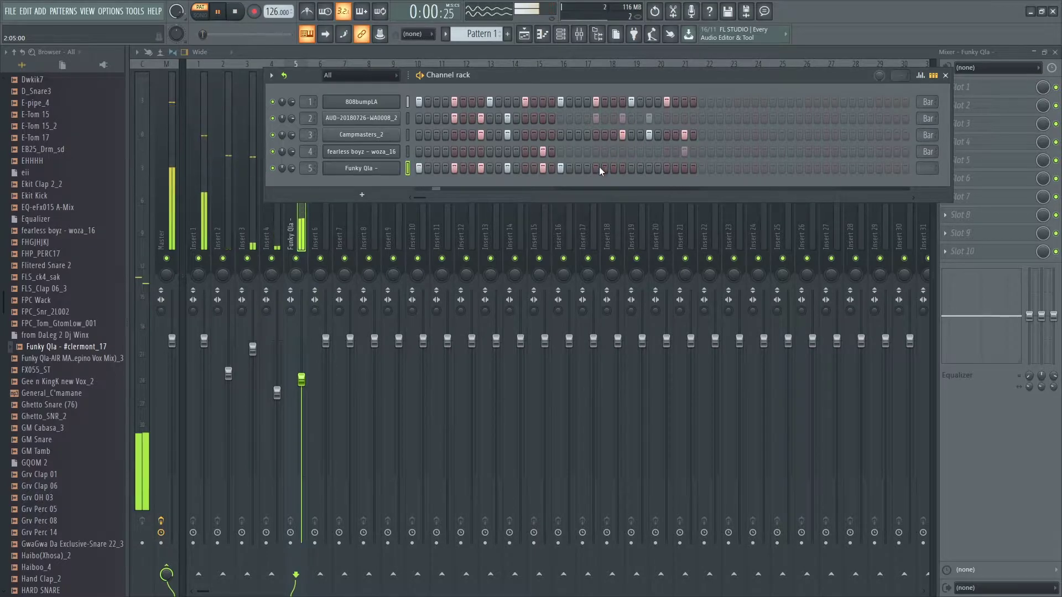
click(622, 168)
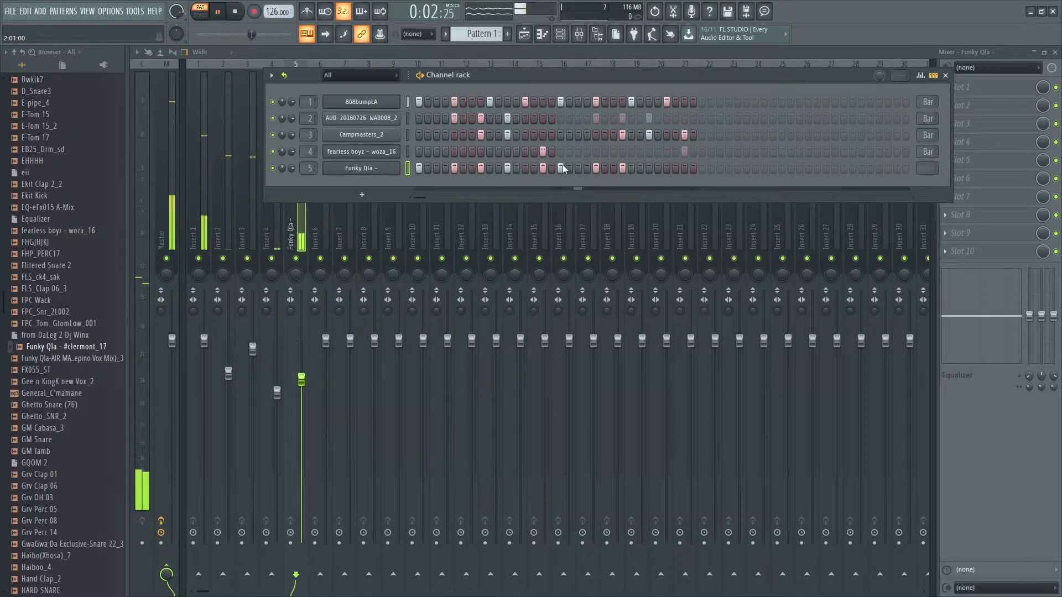
Step: Add a Funky Qla hit on step 27 and load STR_Mixo_C3 as a new channel routed to mixer track 6
click(649, 168)
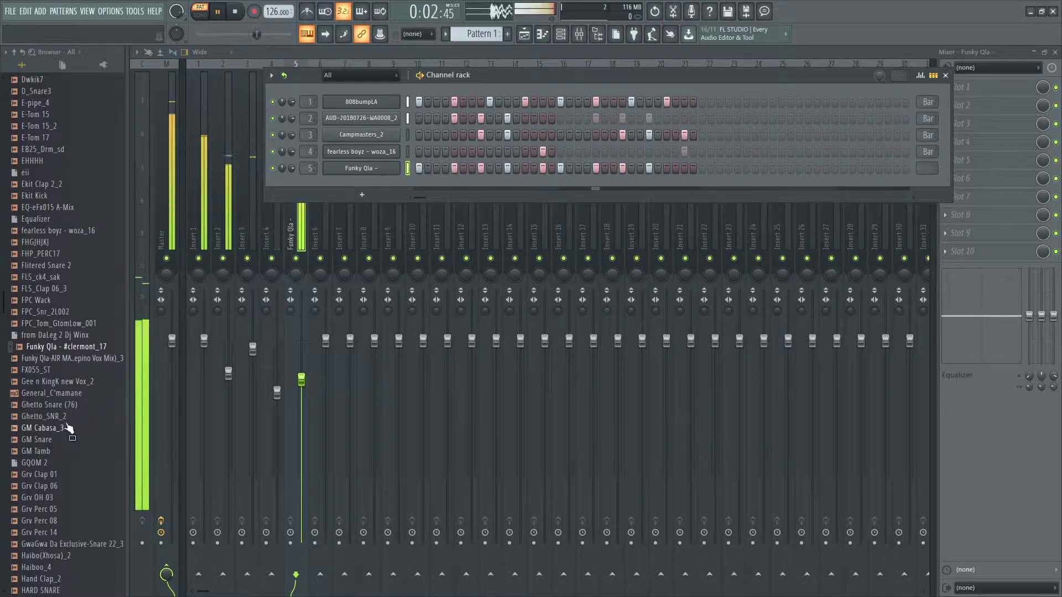
scroll(49, 479, down, 2)
scroll(49, 479, down, 20)
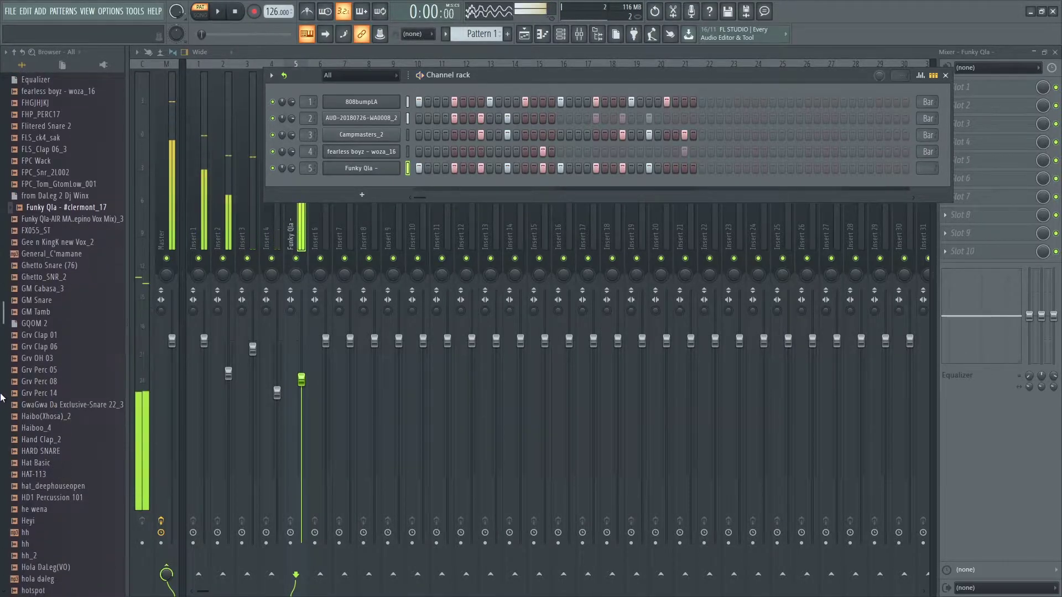
key(space)
drag(47, 352, 349, 182)
key(ctrl+l)
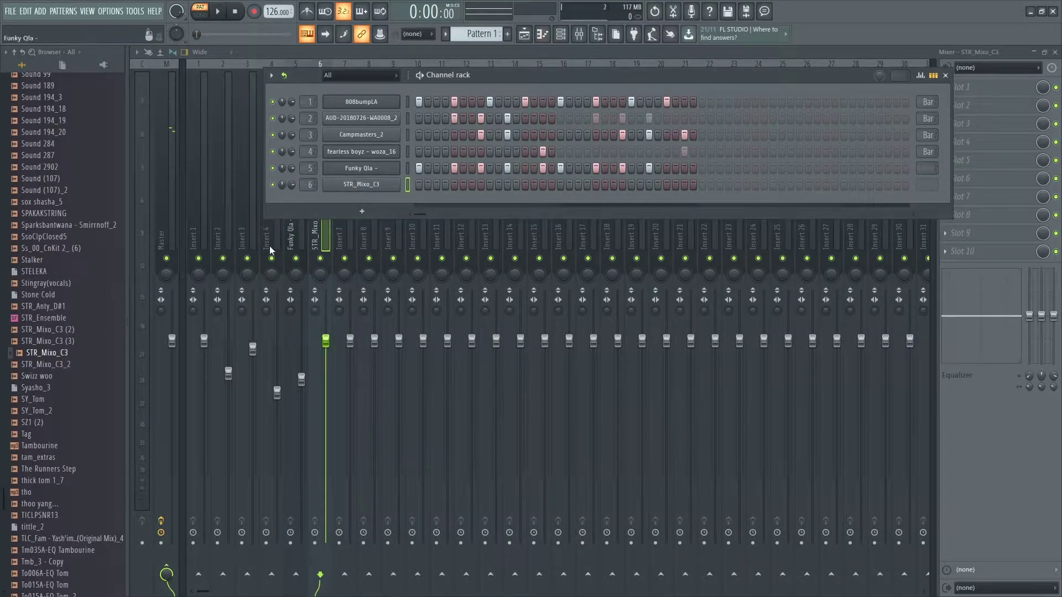
Step: Draw one sustained E2 note spanning bars 1 to 8 in the STR_Mixo_C3 piano roll and play the pattern
right_click(362, 185)
click(425, 188)
scroll(278, 201, down, 10)
scroll(188, 244, down, 1)
drag(174, 229, 822, 346)
key(space)
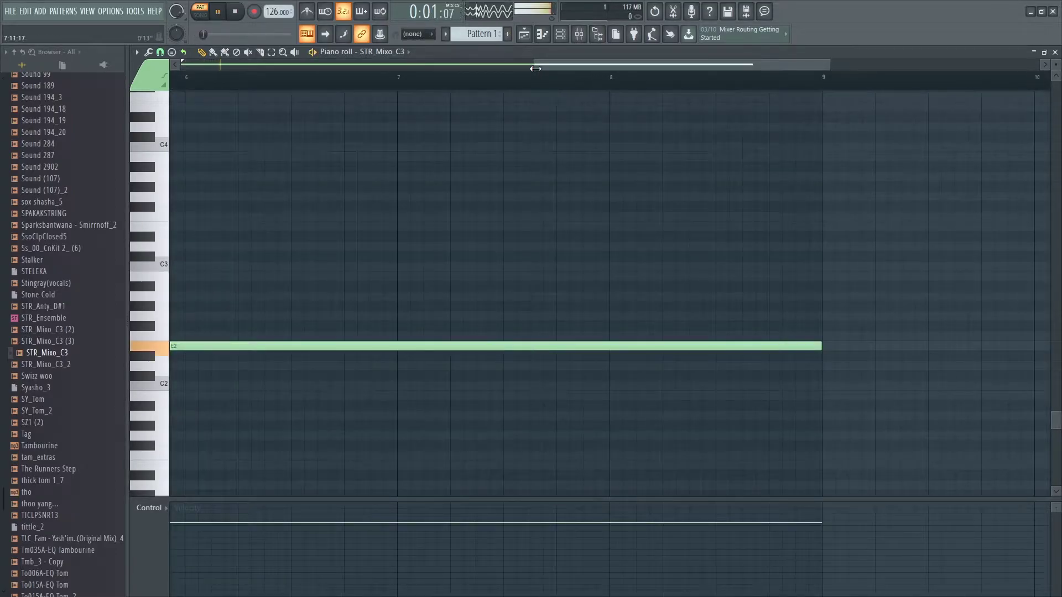
drag(535, 68, 182, 65)
Step: Set the Funky Qla channel's step sequence to loop every bar
key(F6)
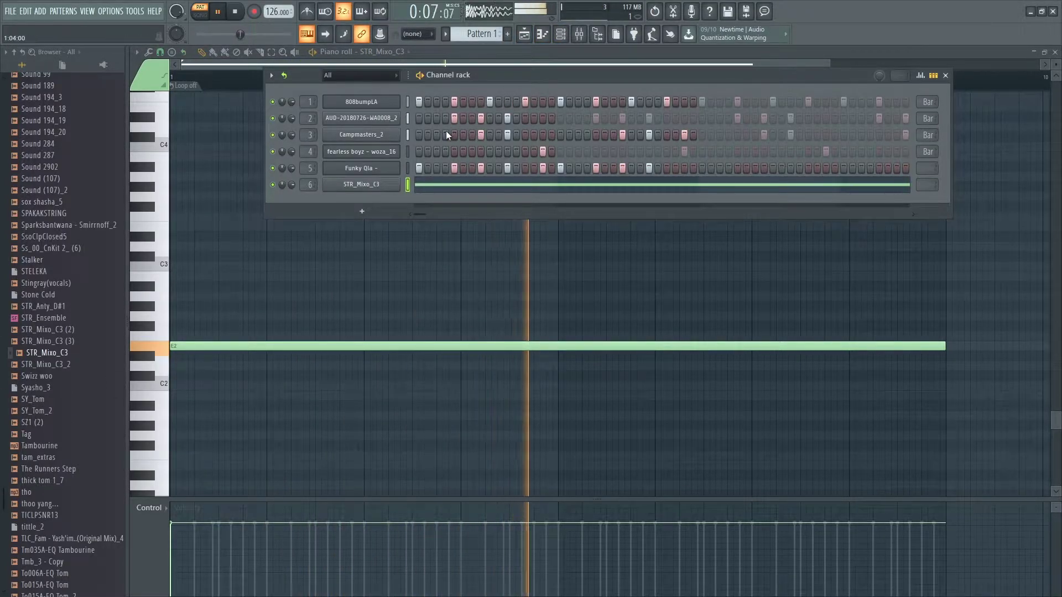
click(934, 184)
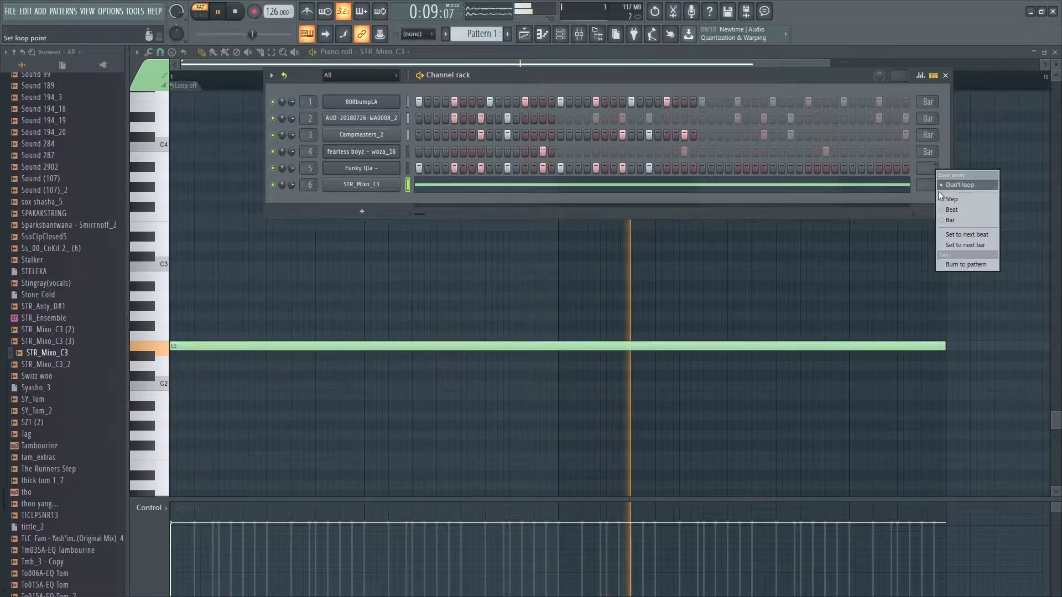
click(957, 221)
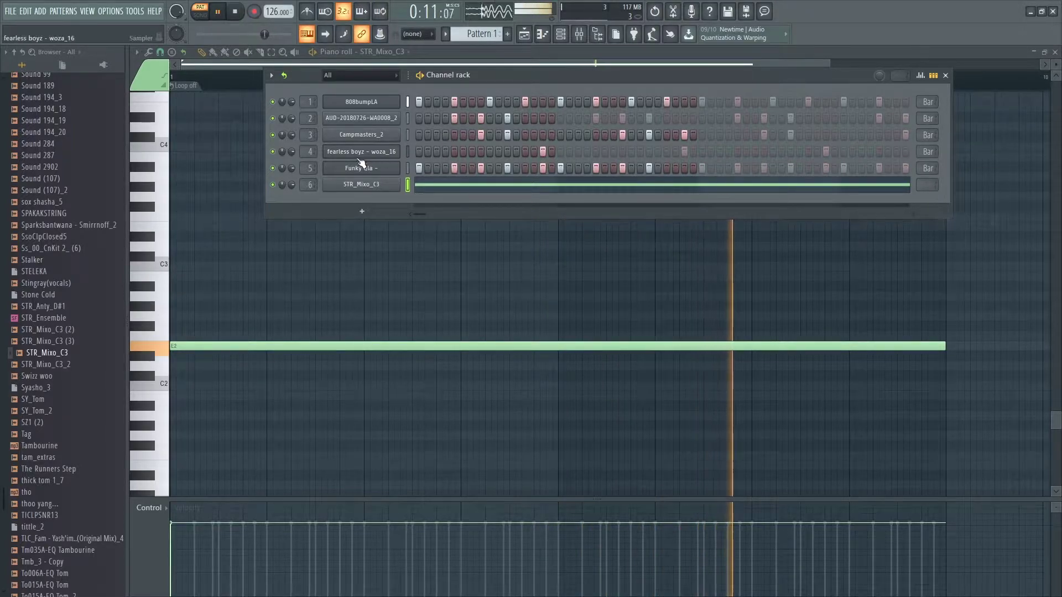
Step: Add the SZ1 (2) sample as a new channel below STR_Mixo_C3 and stop playback
click(38, 423)
drag(38, 428, 385, 200)
key(space)
Step: Place C5 notes for SZ1 (2) on steps 11, 12, 13 and 15 of bar 8 and start playback
right_click(393, 201)
click(436, 203)
drag(458, 65, 629, 76)
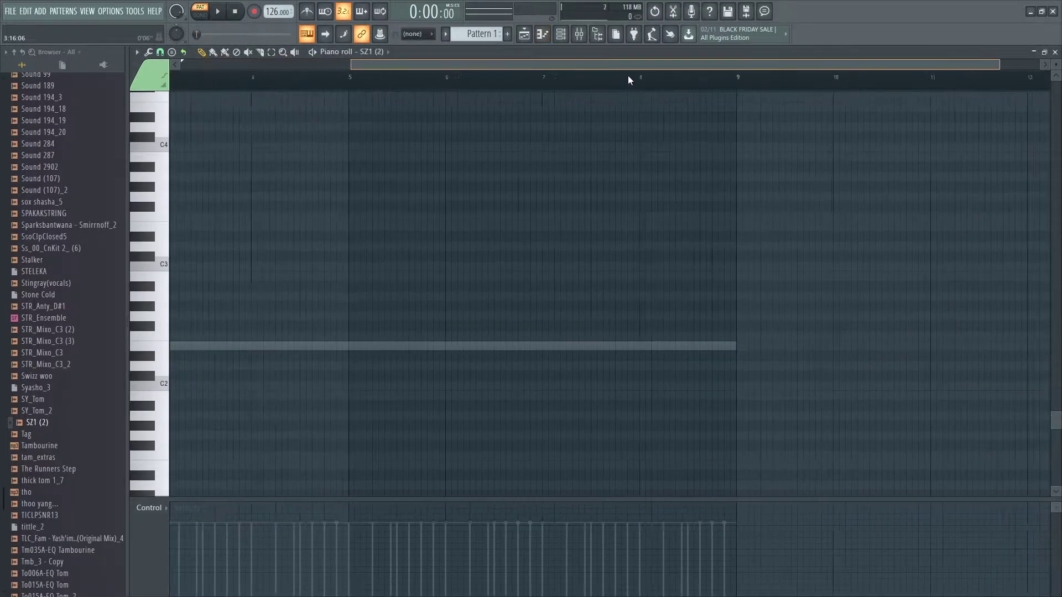
scroll(640, 82, up, 3)
scroll(545, 194, up, 4)
scroll(512, 183, up, 2)
click(514, 176)
drag(502, 168, 503, 190)
click(213, 52)
right_click(534, 177)
key(ctrl+b)
key(ctrl+b)
click(540, 178)
key(space)
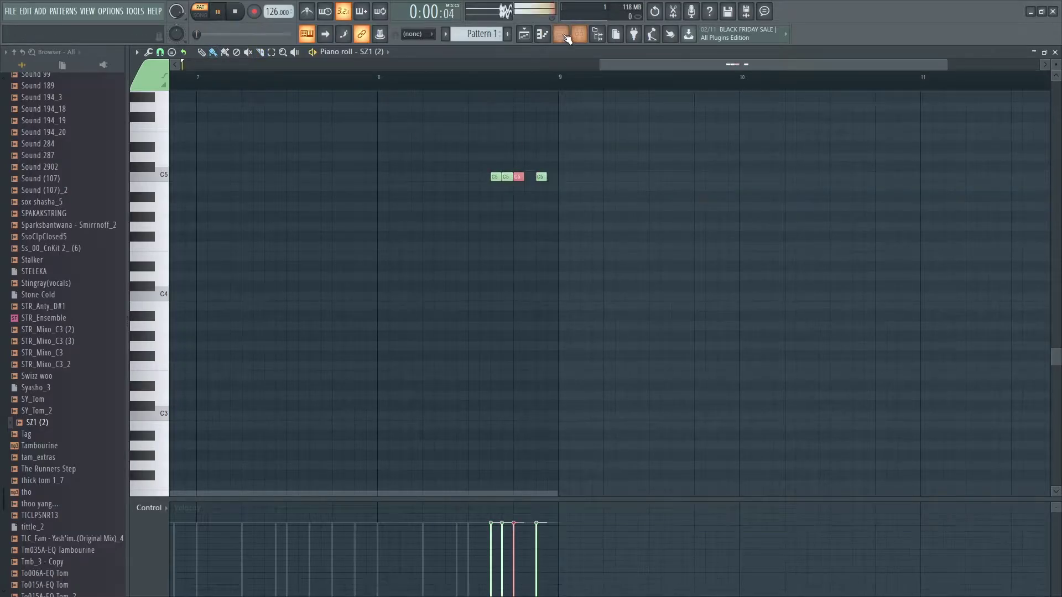
Step: Route SZ1 (2) to mixer track 7 and lower that track's volume to 87%
click(566, 35)
click(381, 202)
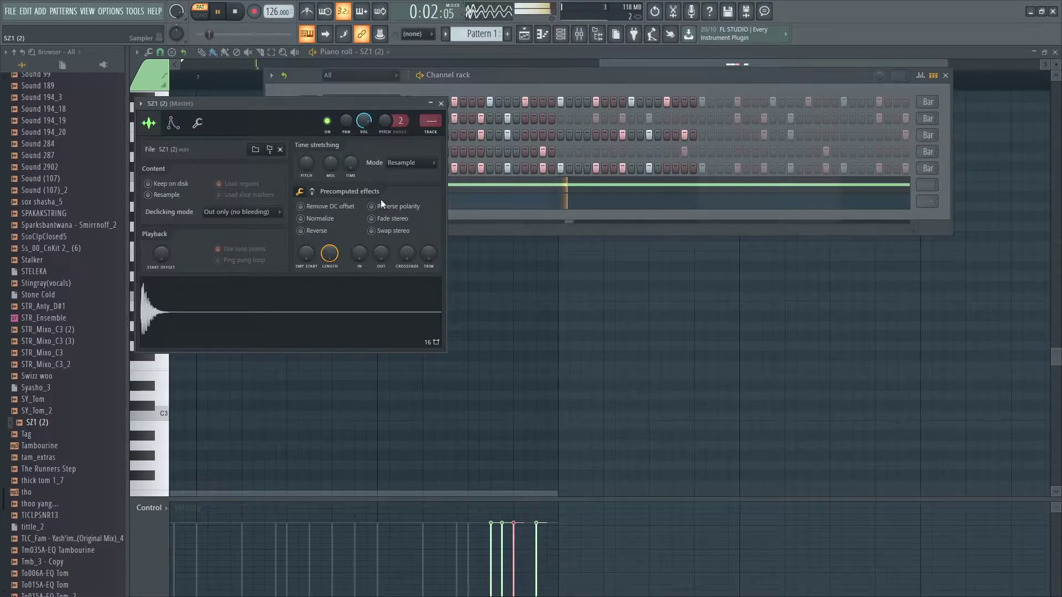
key(F9)
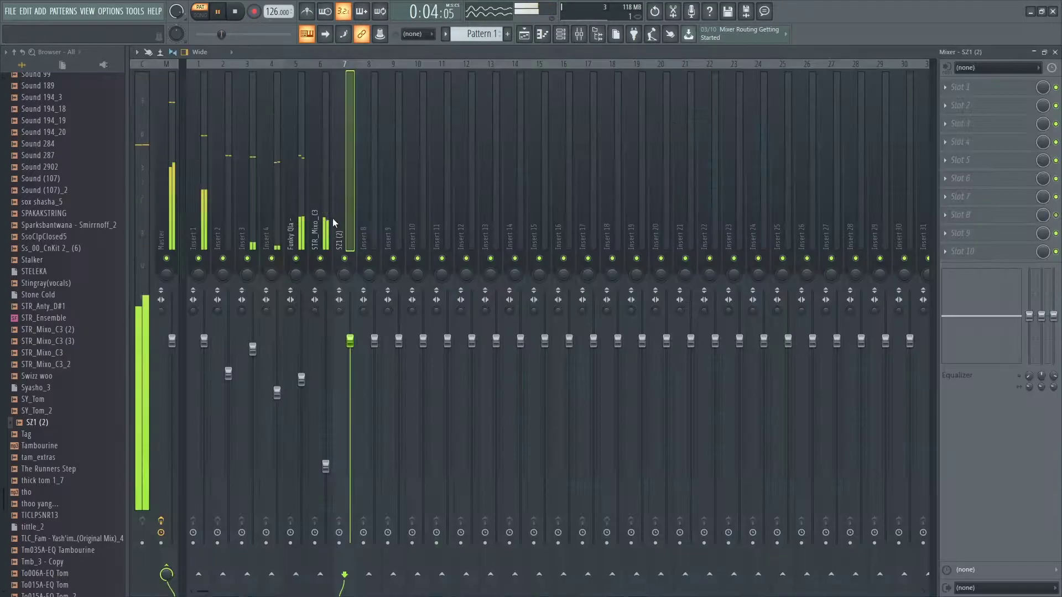
drag(358, 347, 359, 369)
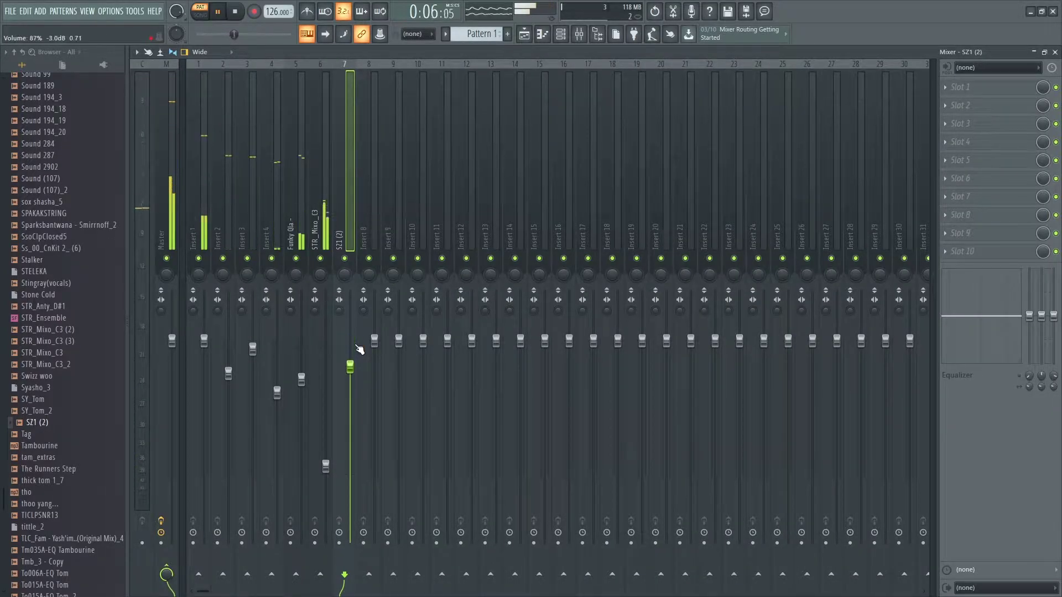
Step: Add VMH1 FX Sounds 091 as a new channel routed to mixer track 8 and lower its track volume
key(F6)
scroll(36, 337, down, 20)
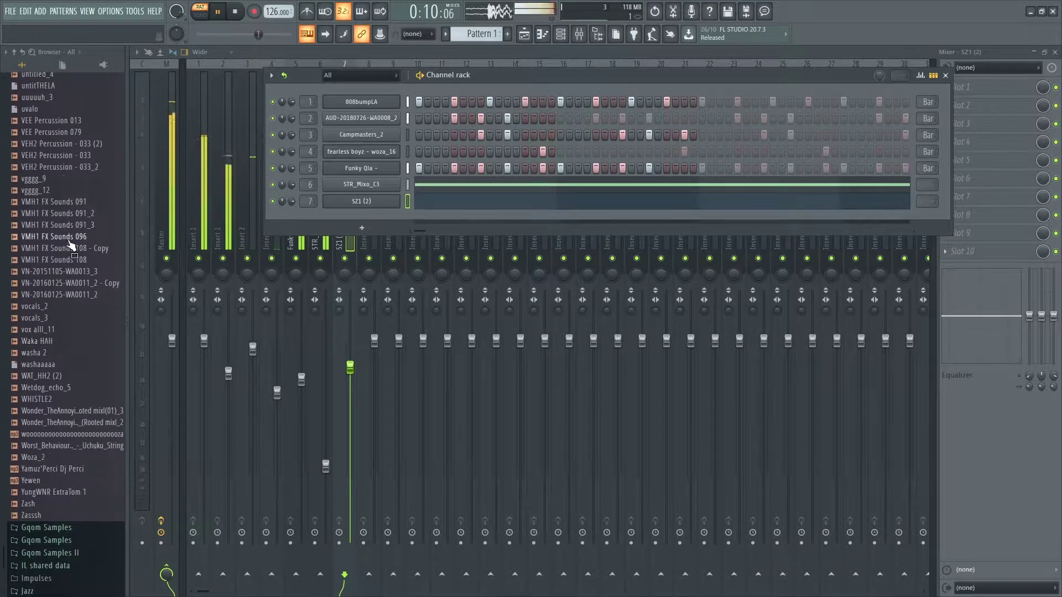
drag(81, 203, 363, 226)
key(ctrl+l)
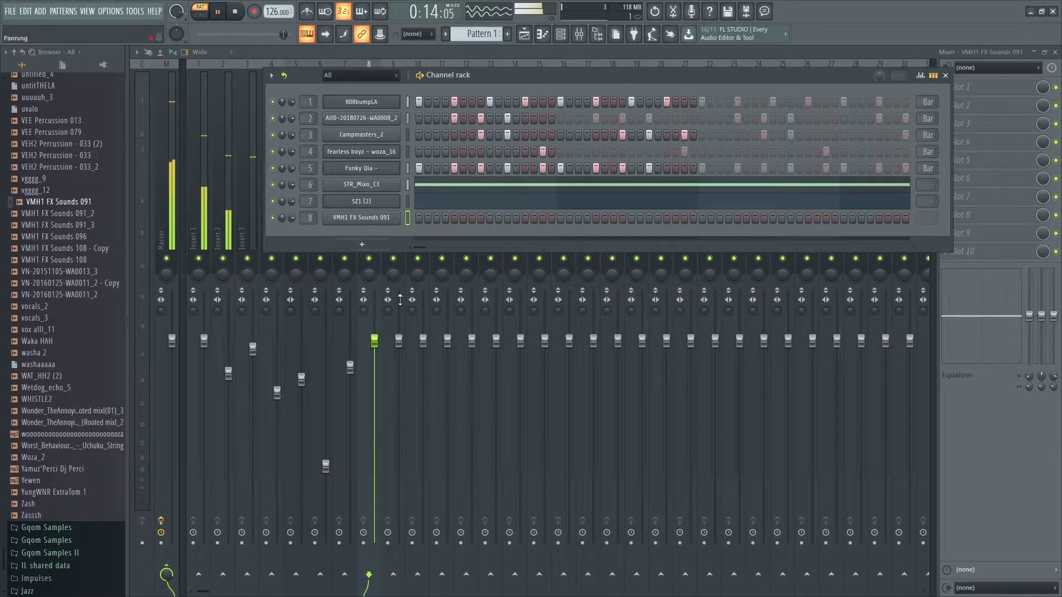
drag(375, 343, 375, 404)
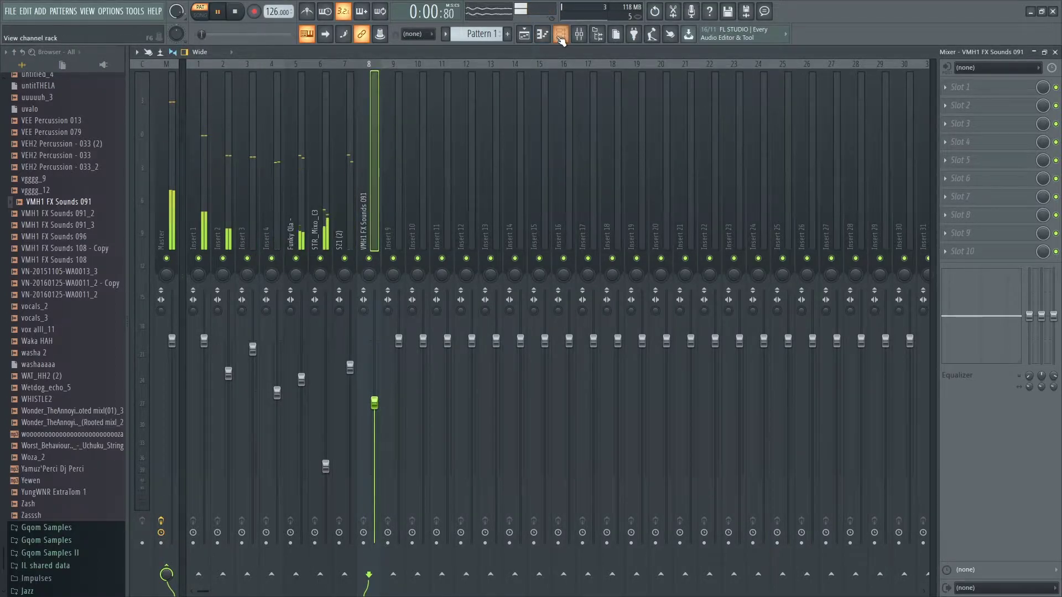
Step: Place a C5 note at the start of bar 7 for VMH1 FX Sounds 091 and raise its sample's silence trimming
key(F6)
right_click(394, 217)
click(422, 219)
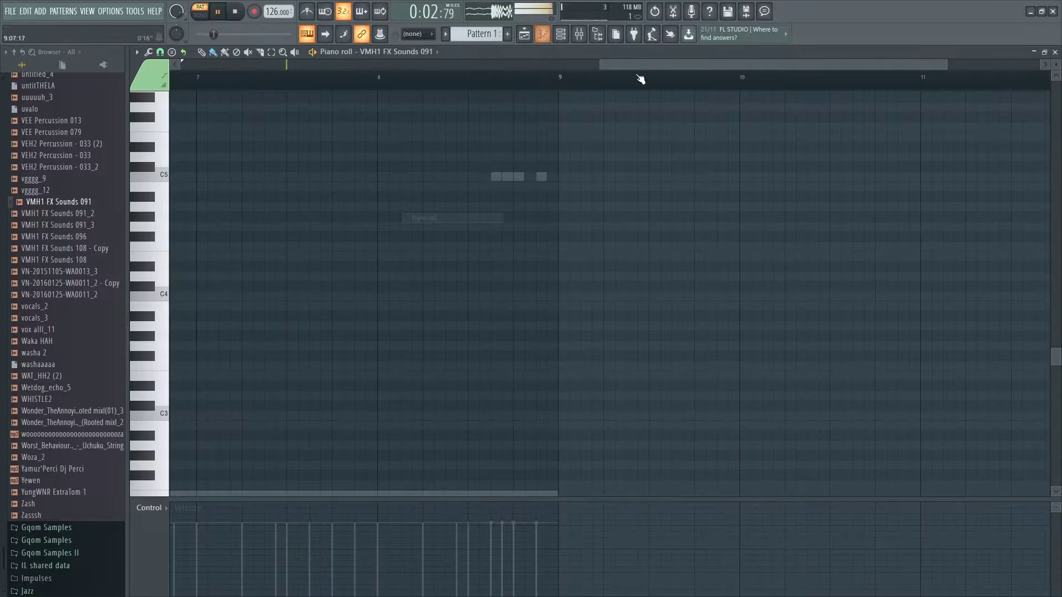
click(573, 37)
click(366, 217)
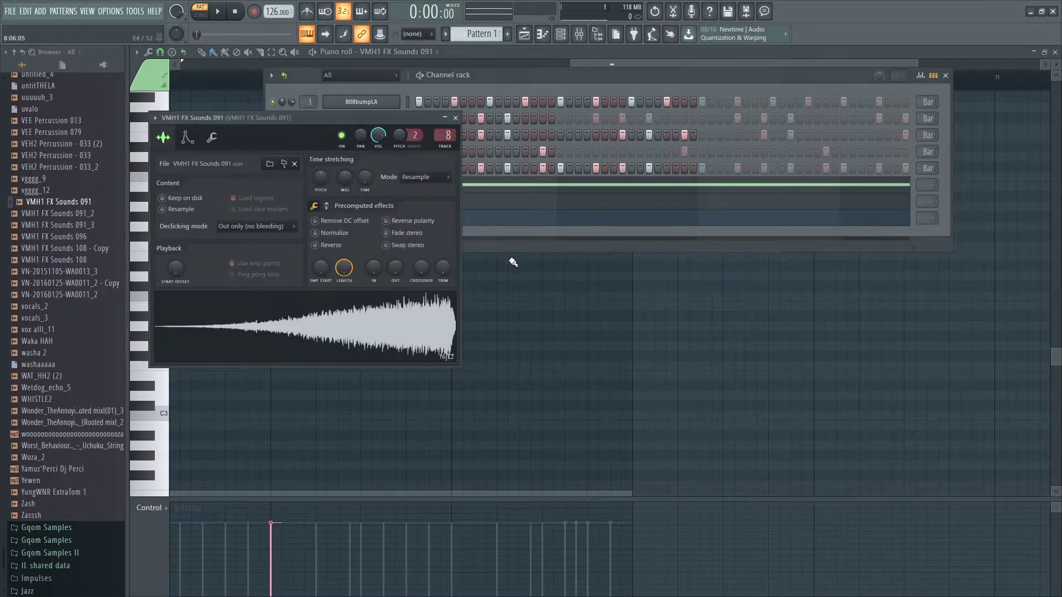
click(508, 79)
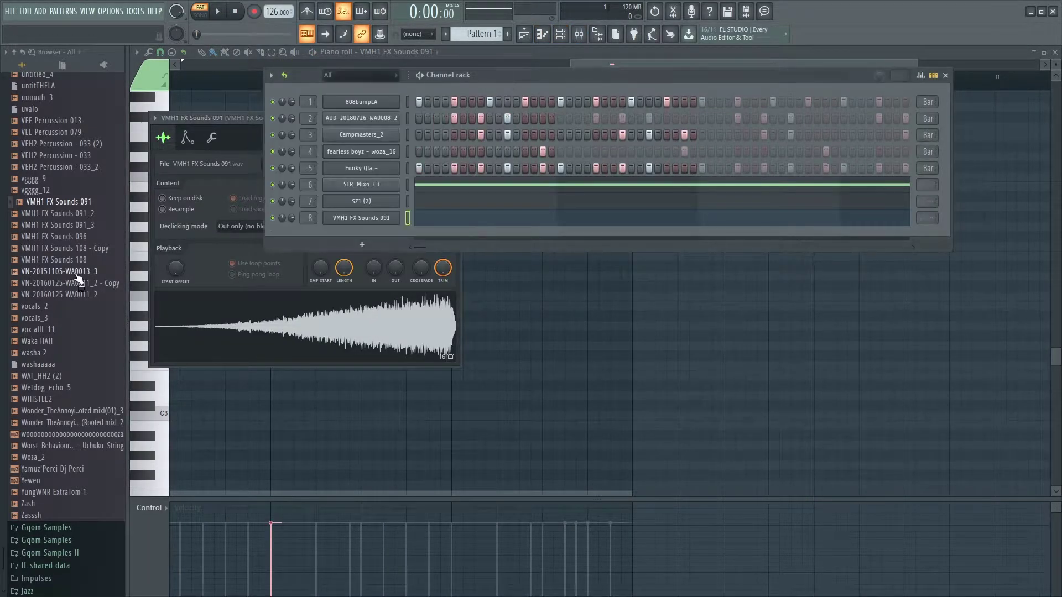
Step: Add VMH1 FX Sounds 108 - Copy as a new channel on mixer track 9 and lower its track volume
drag(80, 259, 363, 233)
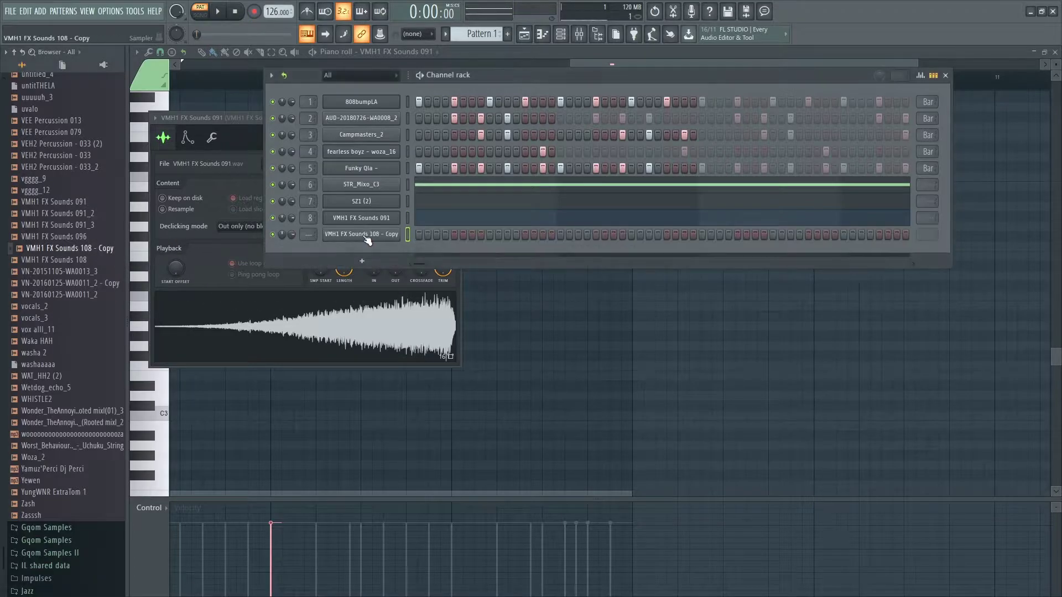
key(F9)
drag(408, 411, 408, 503)
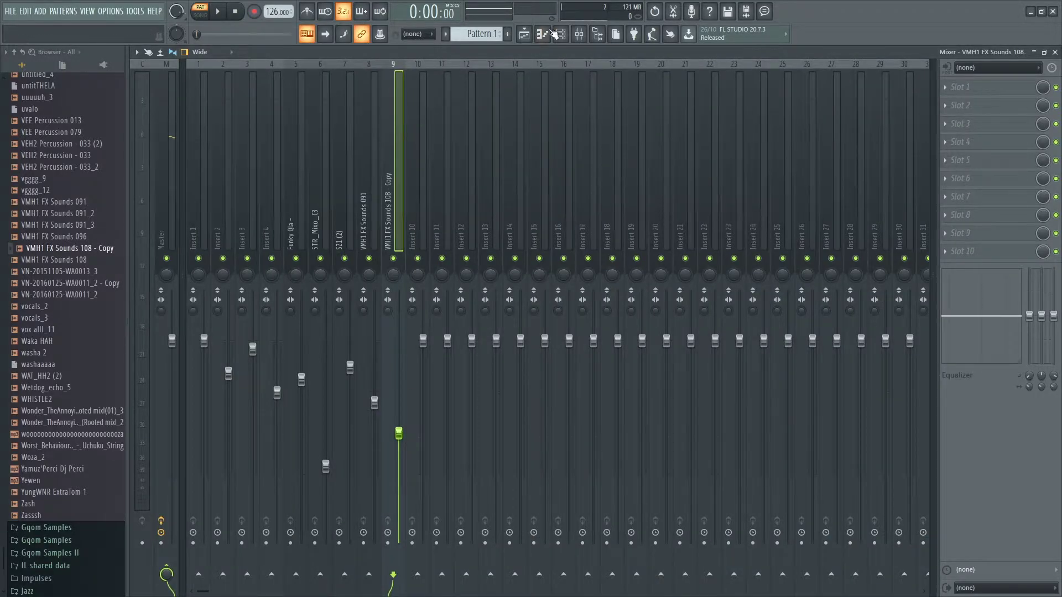
Step: Place a C5 note at the start of bar 1 for VMH1 FX Sounds 108 - Copy and play the pattern
click(543, 34)
drag(572, 65, 182, 64)
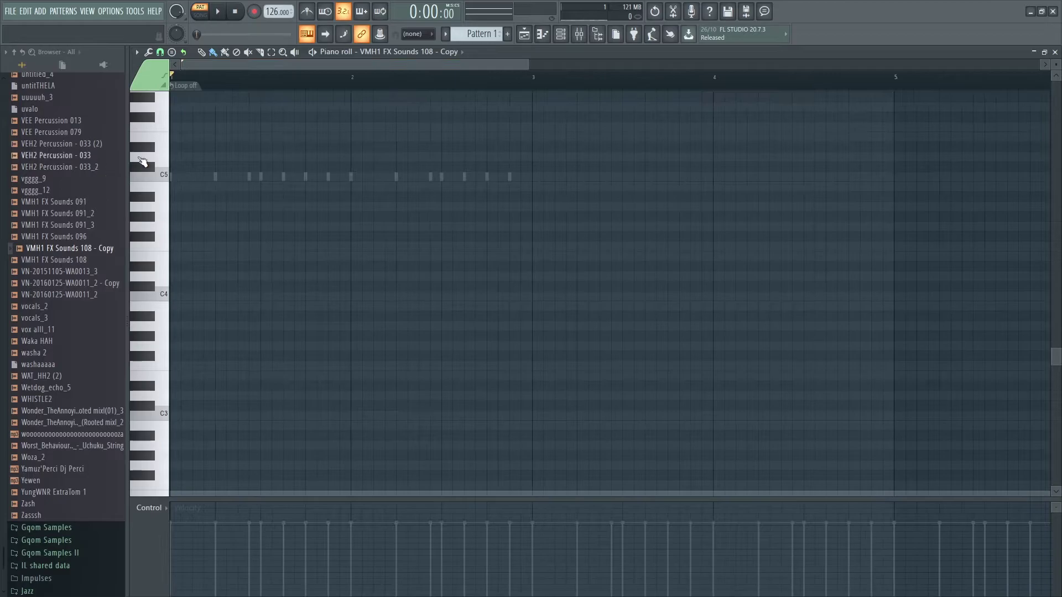
click(175, 177)
key(space)
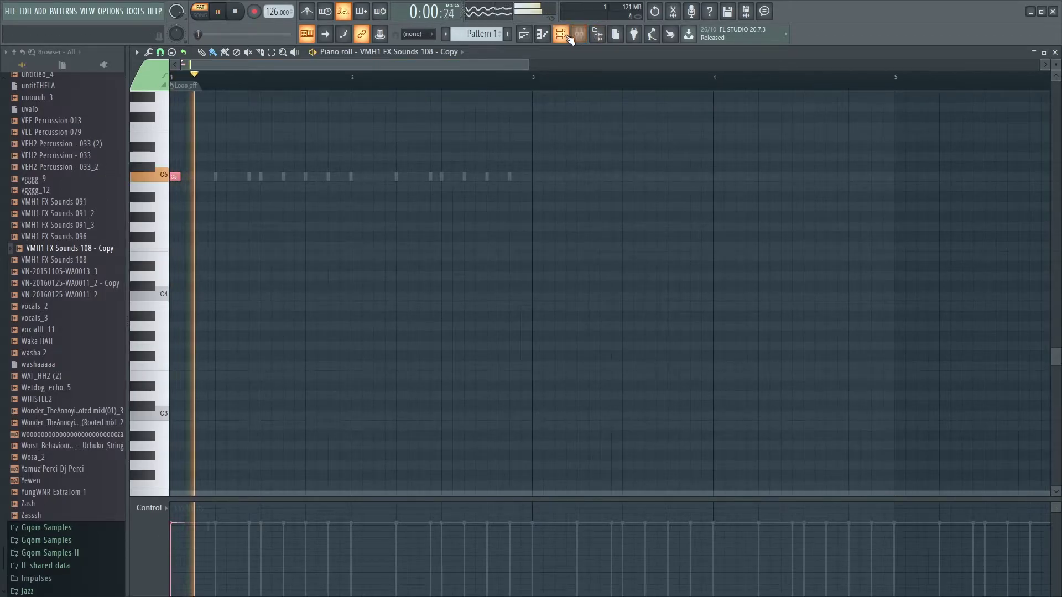
Step: Insert Gross Beat on the VMH1 FX Sounds 091 mixer track and apply the 1/4 Bt Gate volume preset
click(560, 34)
click(316, 219)
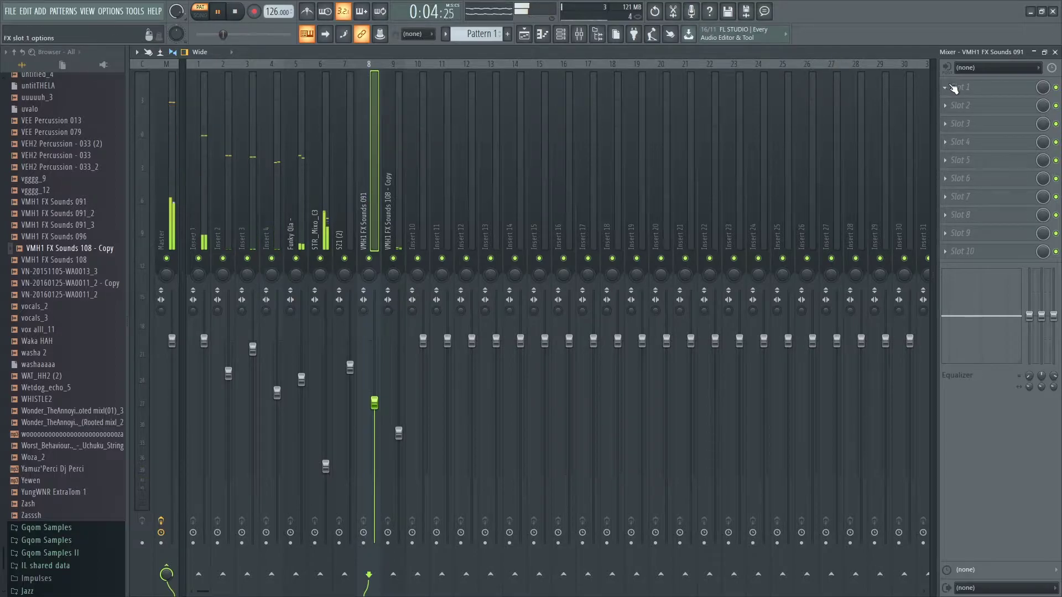
click(957, 87)
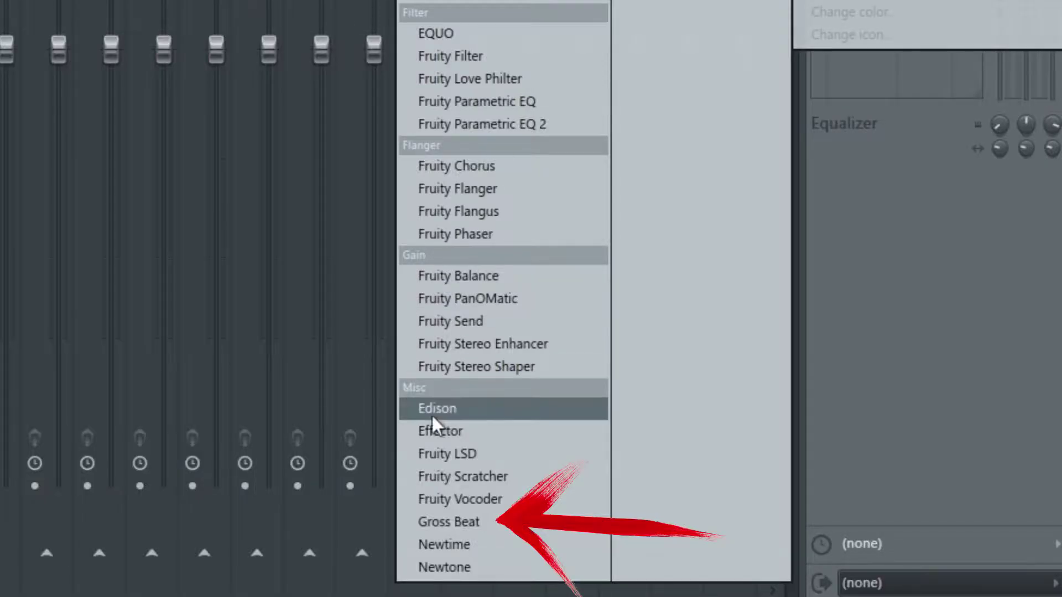
click(451, 525)
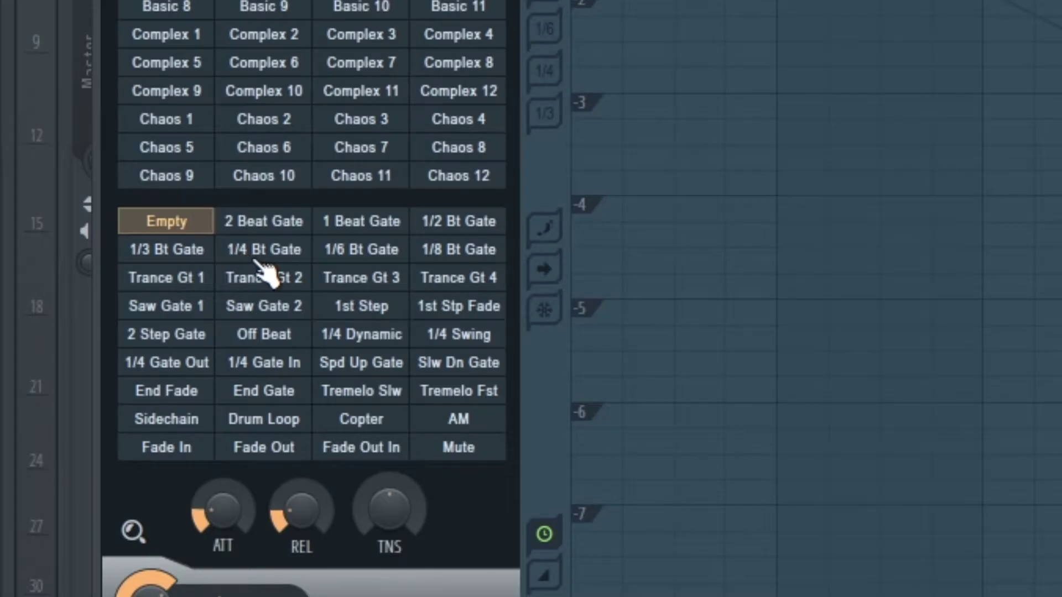
click(222, 306)
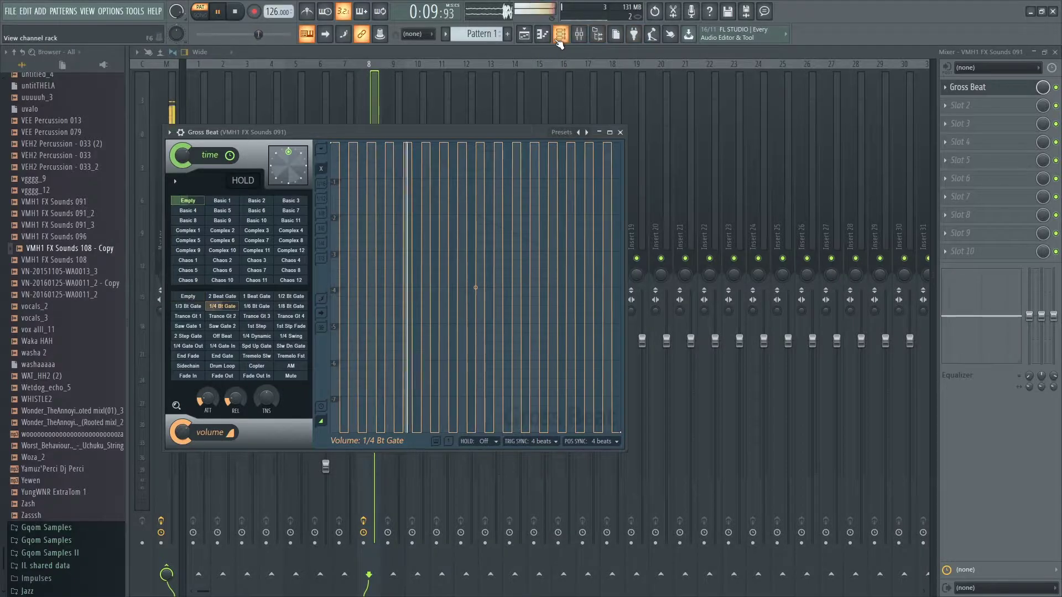
Step: Add the washa 2 sample as a new channel at the end of the channel rack with playback stopped
click(562, 38)
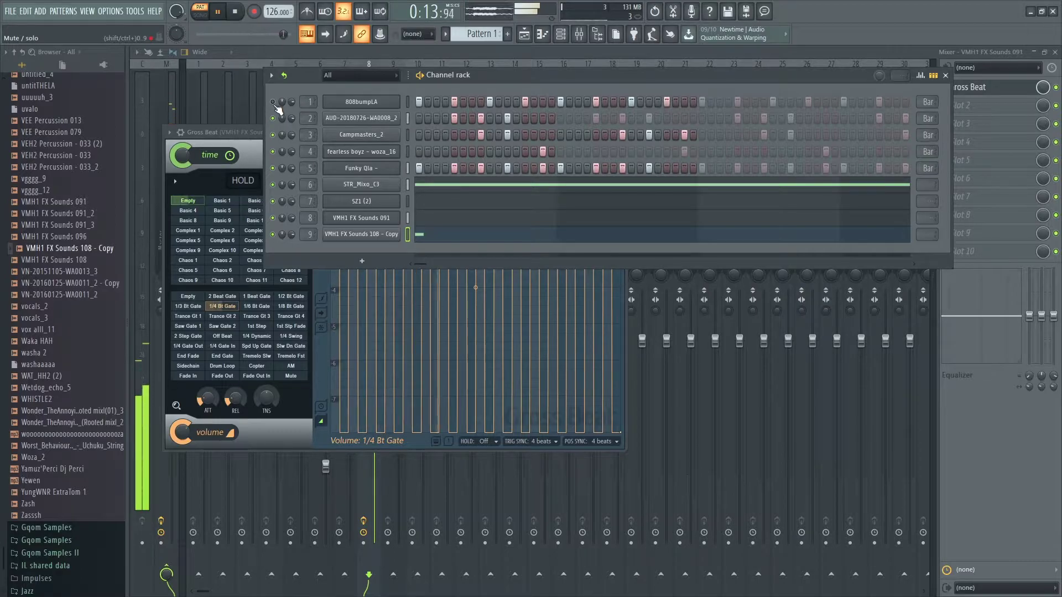
click(70, 355)
key(space)
drag(370, 245, 406, 241)
Step: Place a C5 note on step 11 of bar 8 for washa 2 and set its silence trimming threshold to 100%
right_click(406, 241)
click(436, 251)
click(587, 66)
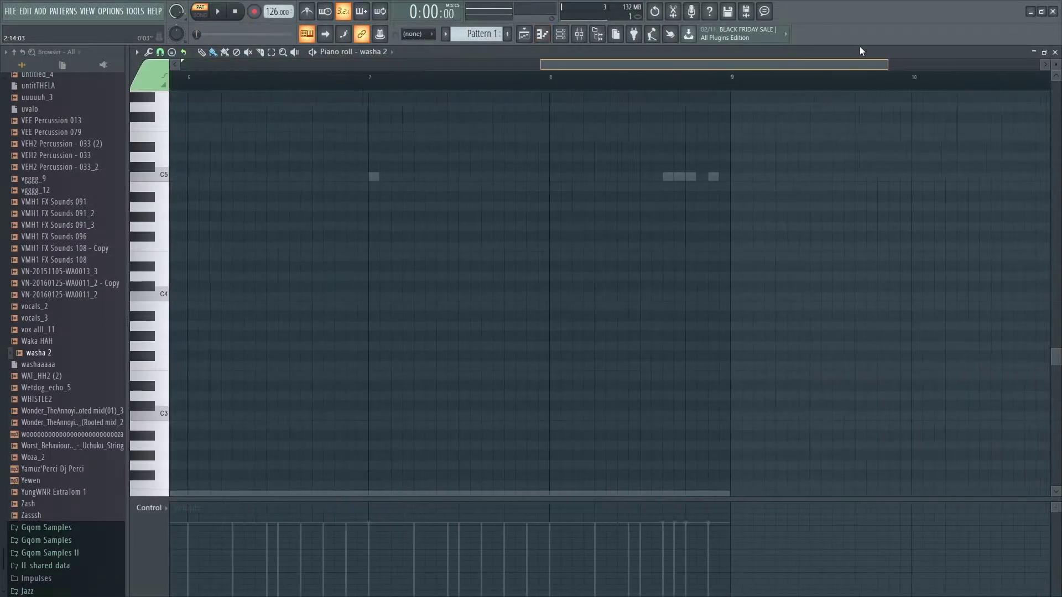
click(645, 176)
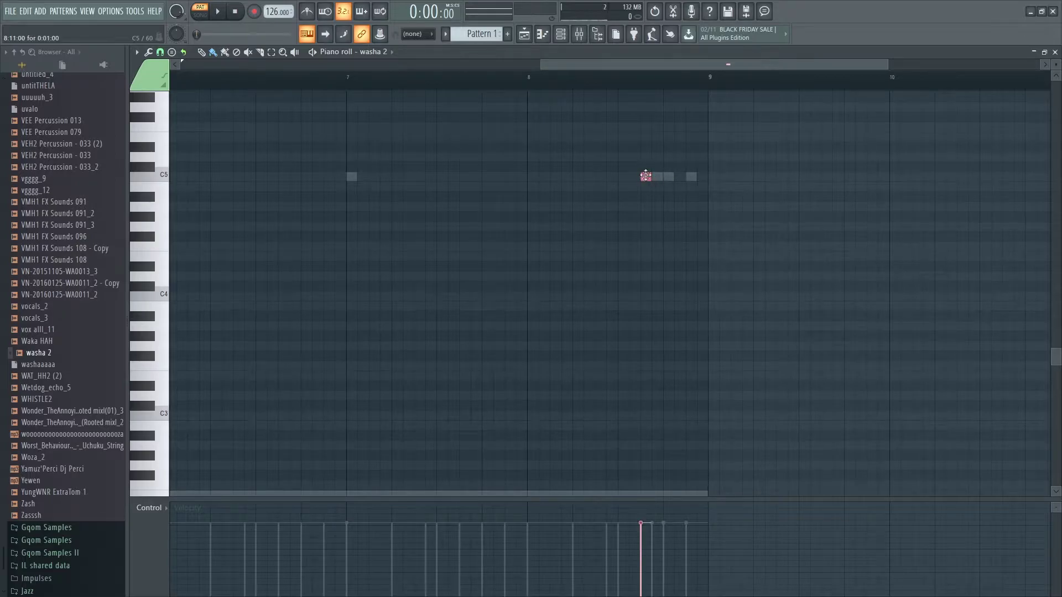
click(561, 35)
click(362, 253)
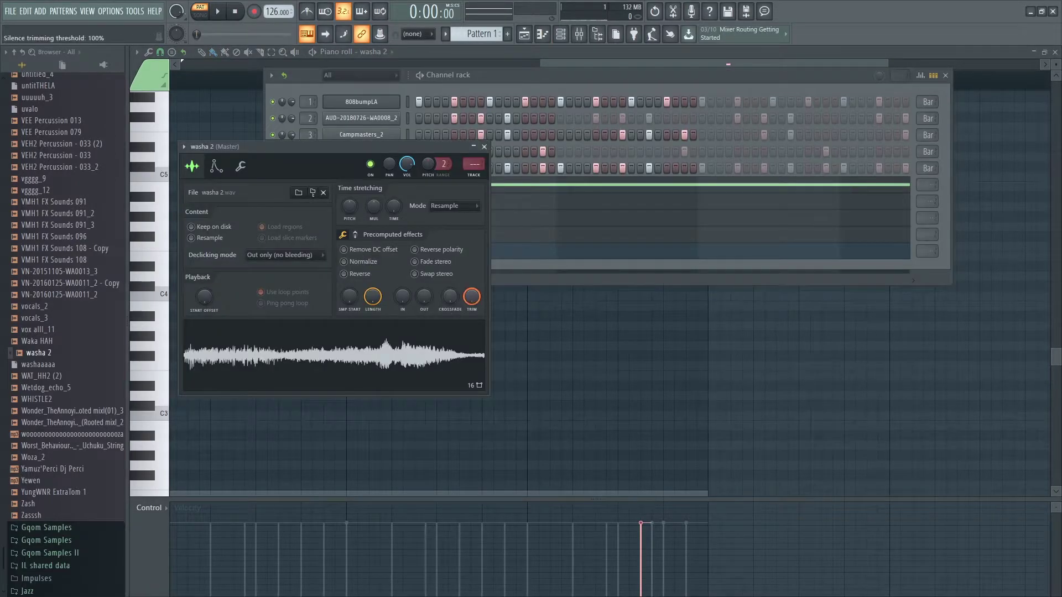
Step: Insert Fruity Delay 3 with an 8:0 delay time on washa 2's mixer track 10 and lower the track volume during playback
key(F9)
click(956, 89)
click(910, 82)
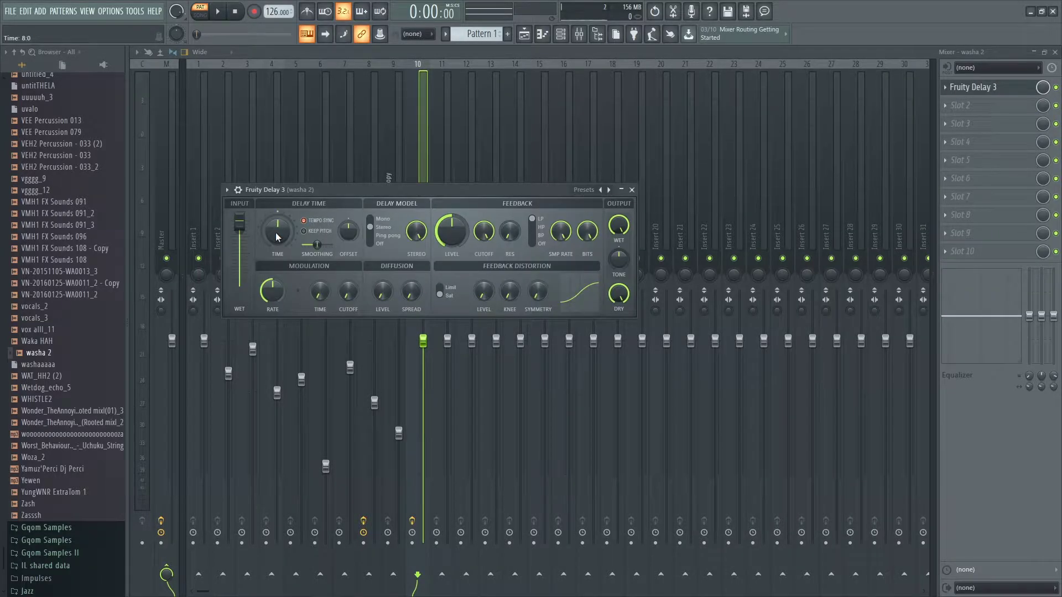
key(space)
drag(423, 340, 423, 382)
key(F6)
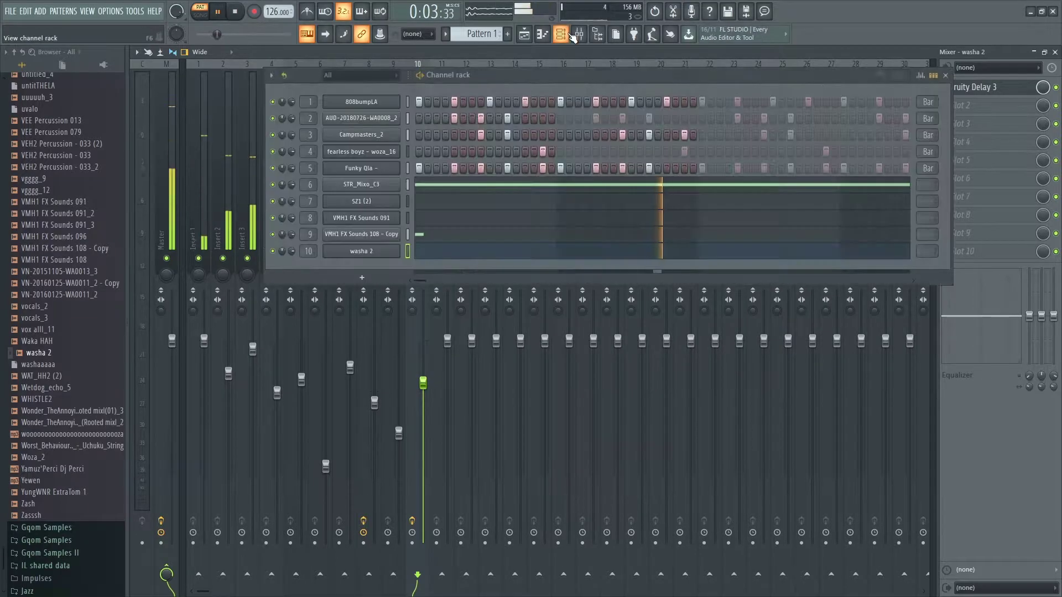
Step: Add the WAT_HH2 (2) sample as a channel below Funky Qla, with a hit on step 15 looping every bar
drag(45, 376, 380, 176)
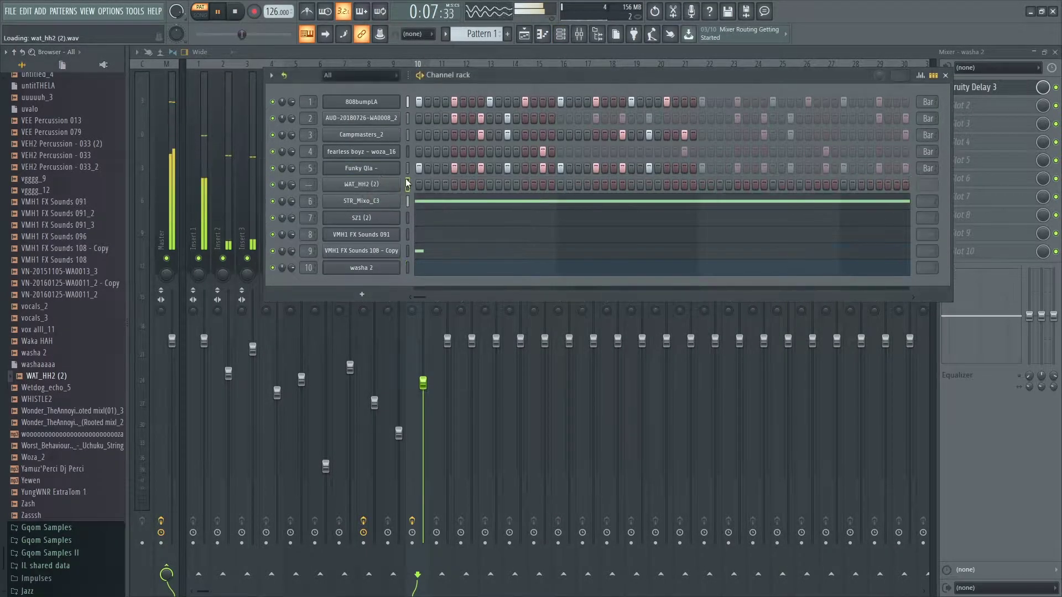
click(542, 185)
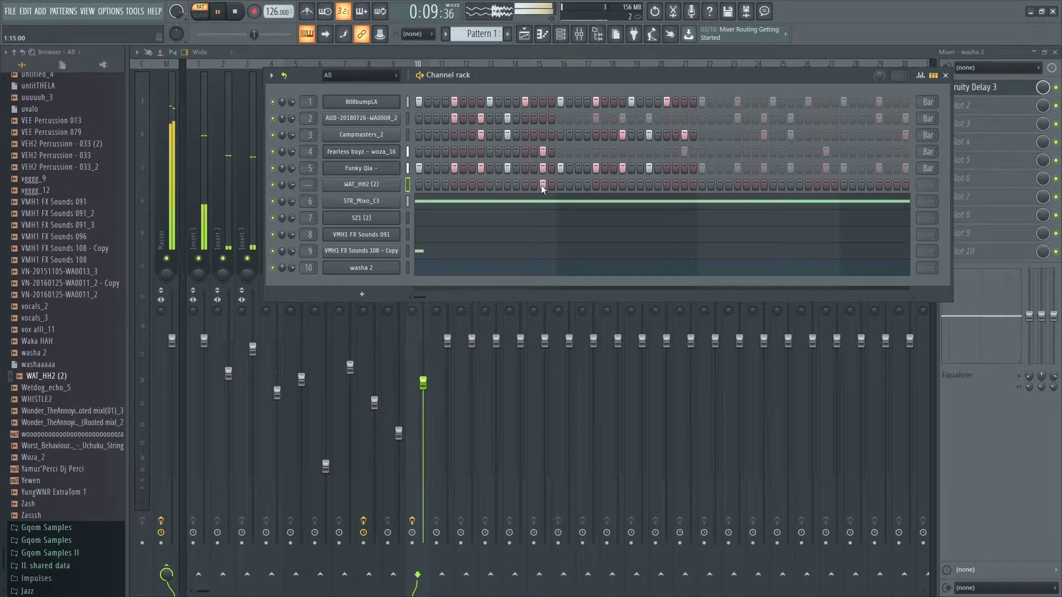
right_click(928, 184)
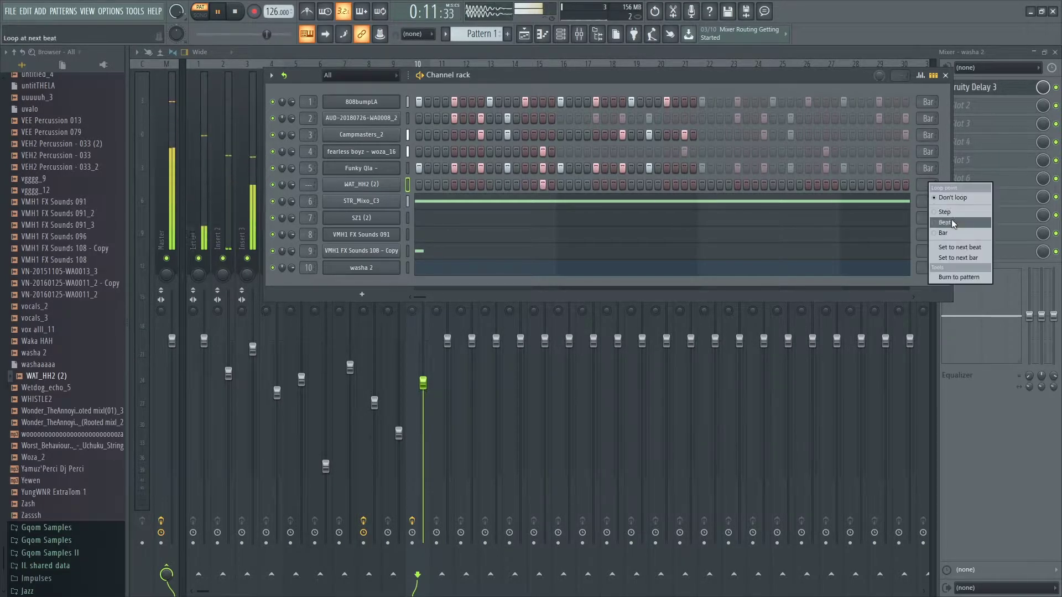
click(950, 233)
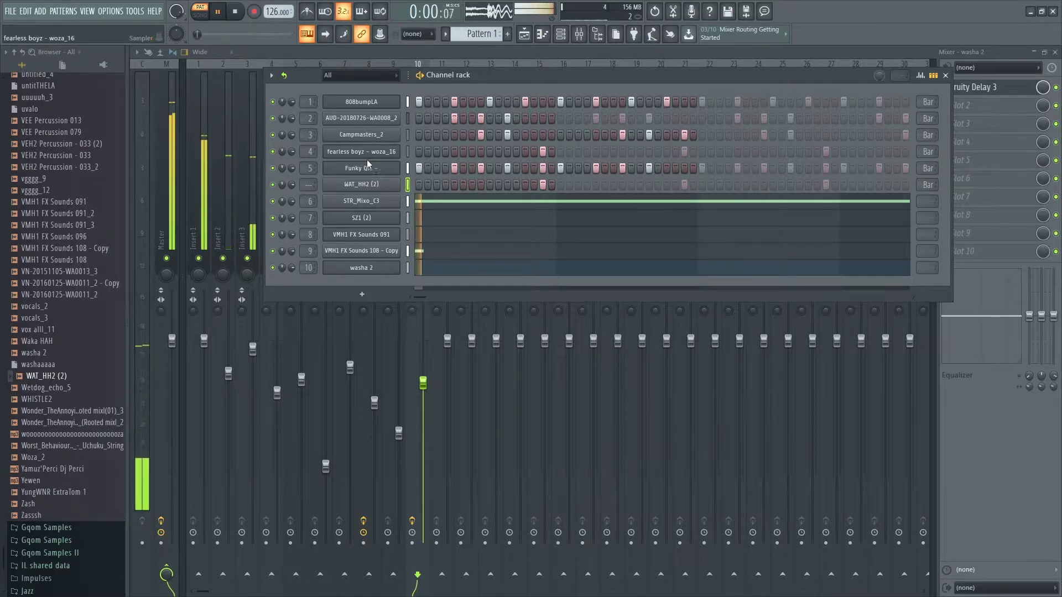
Step: Route WAT_HH2 (2) to free mixer track 11 and lower its fader
click(361, 184)
key(ctrl+l)
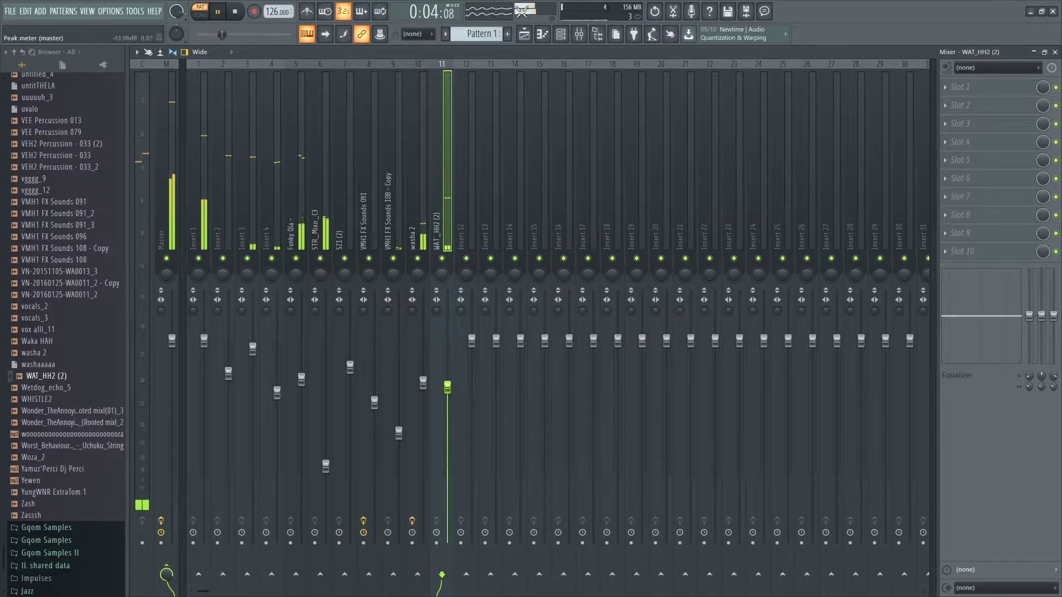
key(F6)
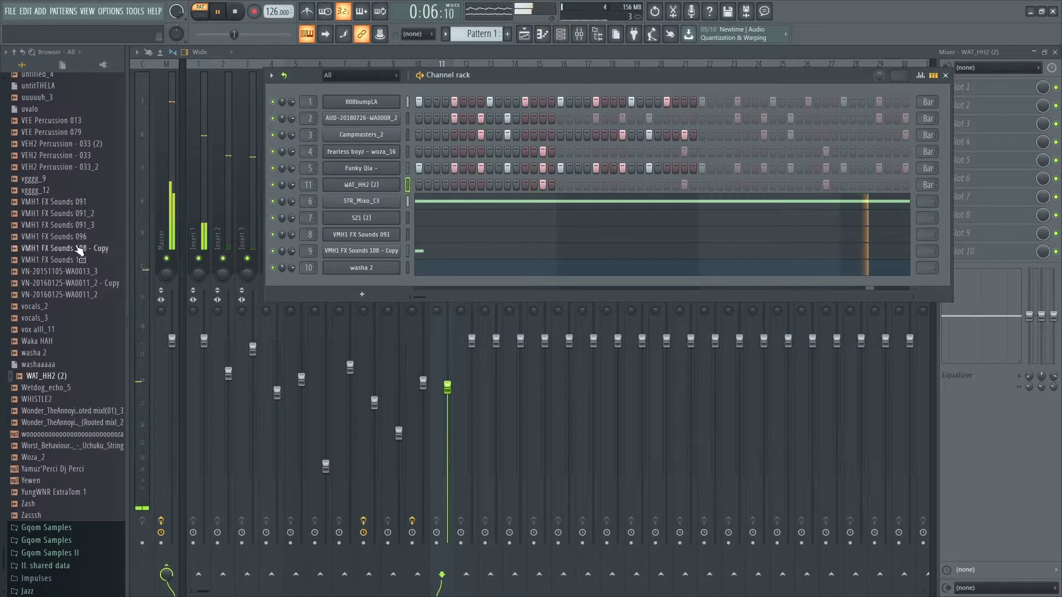
Step: Add the VEH2 Percussion - 033 sample as the last channel with playback stopped and open its piano roll
scroll(77, 260, up, 2)
key(space)
scroll(77, 260, up, 1)
drag(55, 225, 418, 286)
right_click(396, 285)
click(433, 283)
Step: Place C5 notes for VEH2 Percussion - 033 on steps 11 and 13 of bar 1 and step 15 of bar 2
key(space)
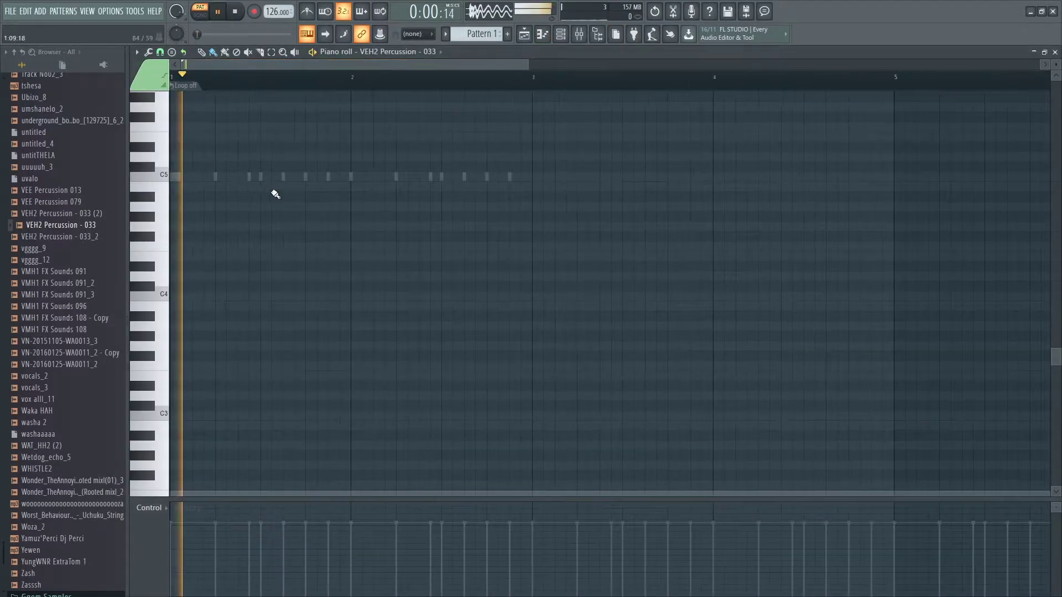
scroll(287, 209, up, 1)
key(space)
click(287, 208)
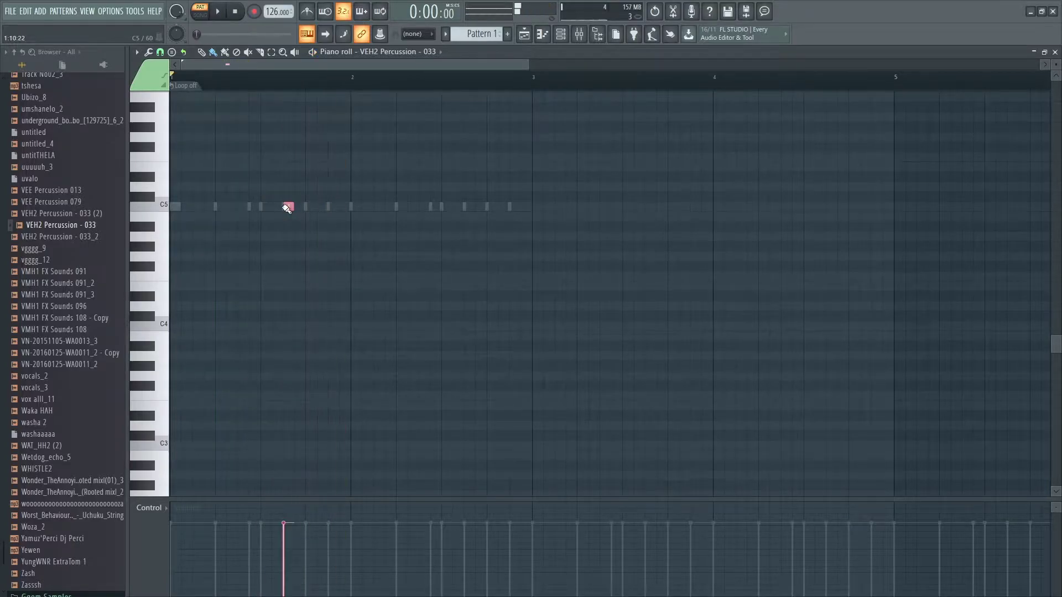
key(space)
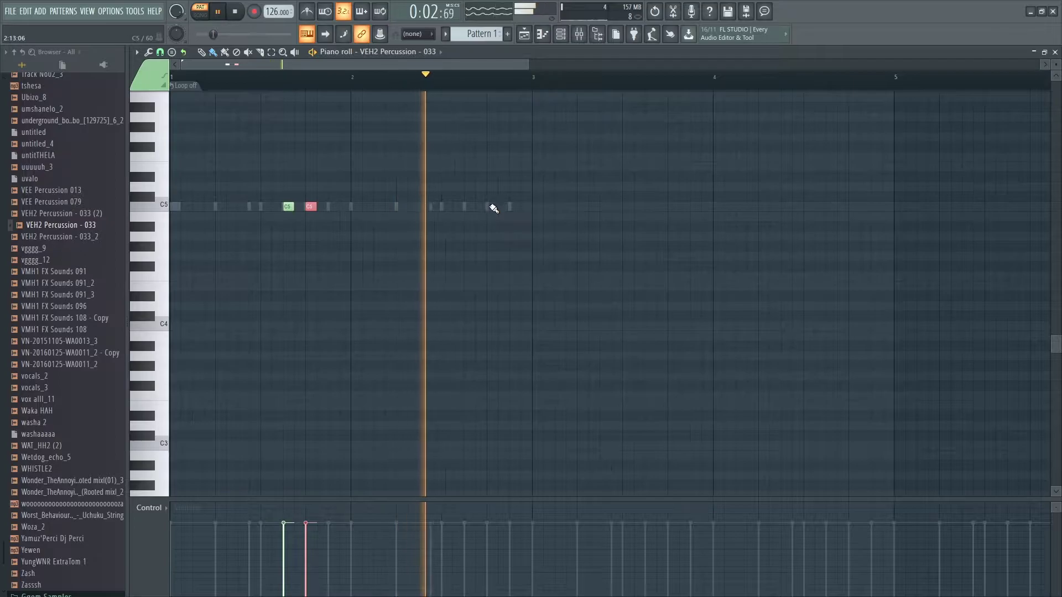
click(512, 205)
Step: Give VEH2 Percussion - 033 a slight fade-out and route it to mixer track 12 with its fader lowered
click(563, 35)
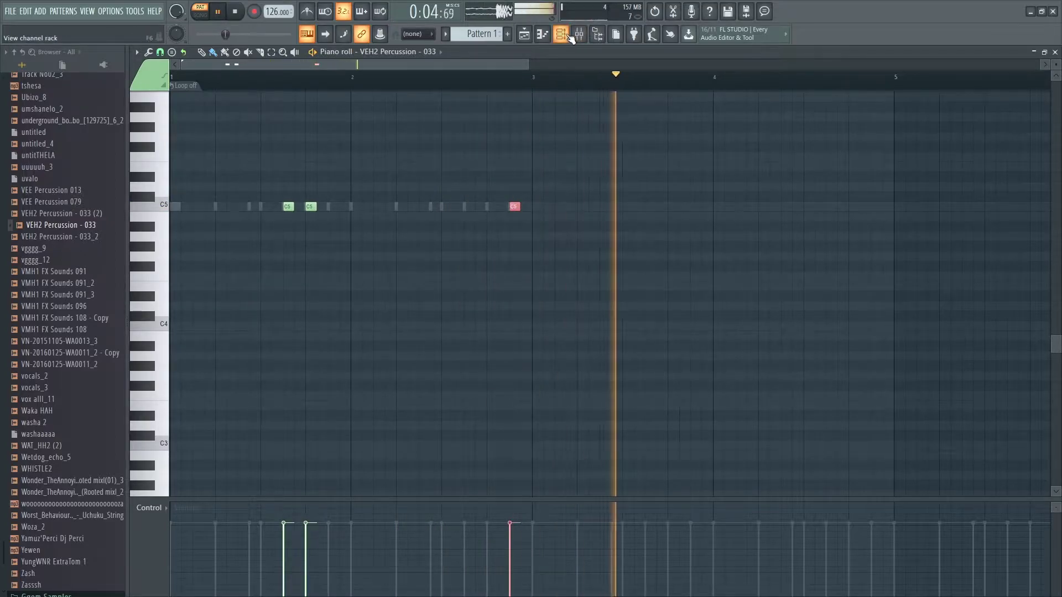
click(388, 285)
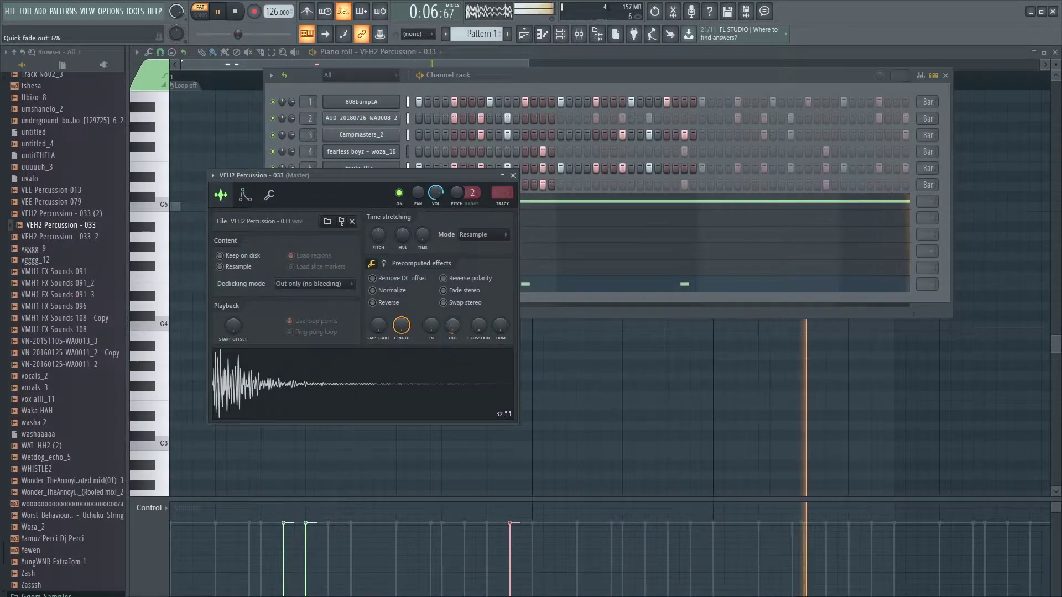
key(F9)
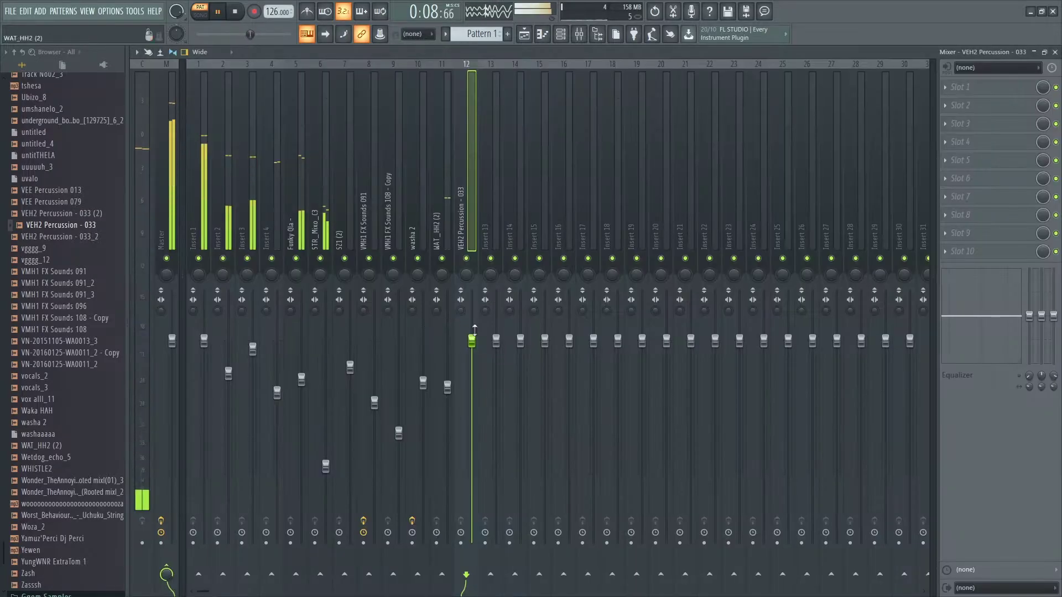
click(560, 35)
Step: Preview the Ubizo_8 sample and add it as a channel below WAT_HH2 (2)
scroll(55, 154, up, 3)
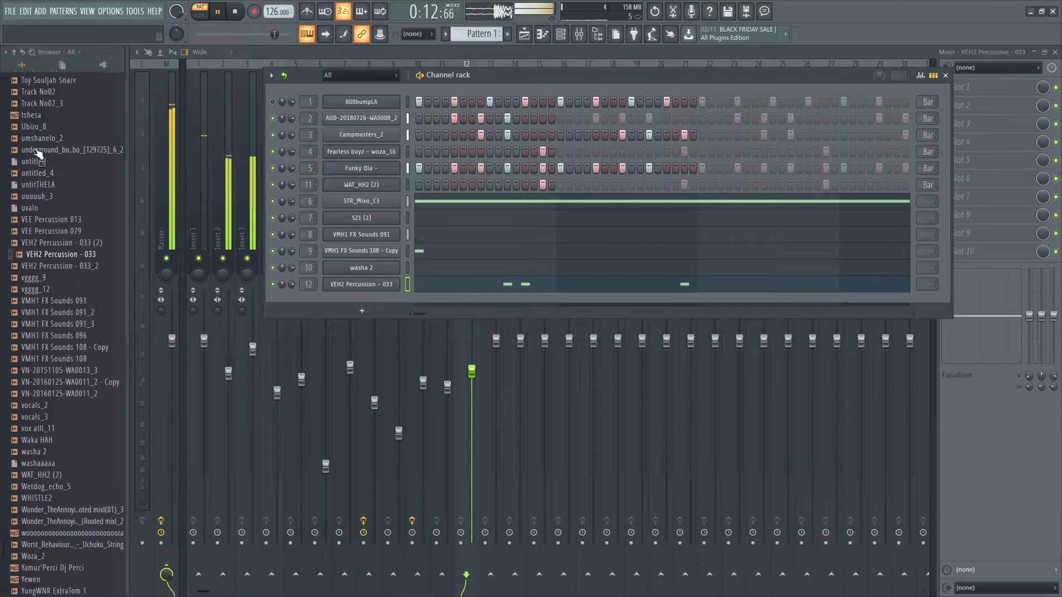
click(53, 166)
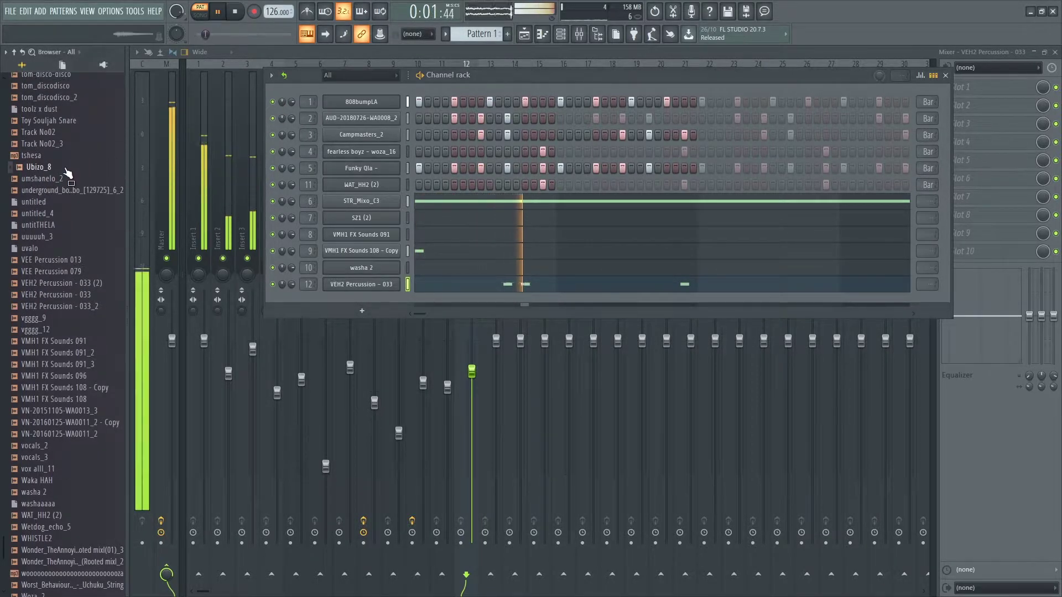
drag(66, 173, 379, 193)
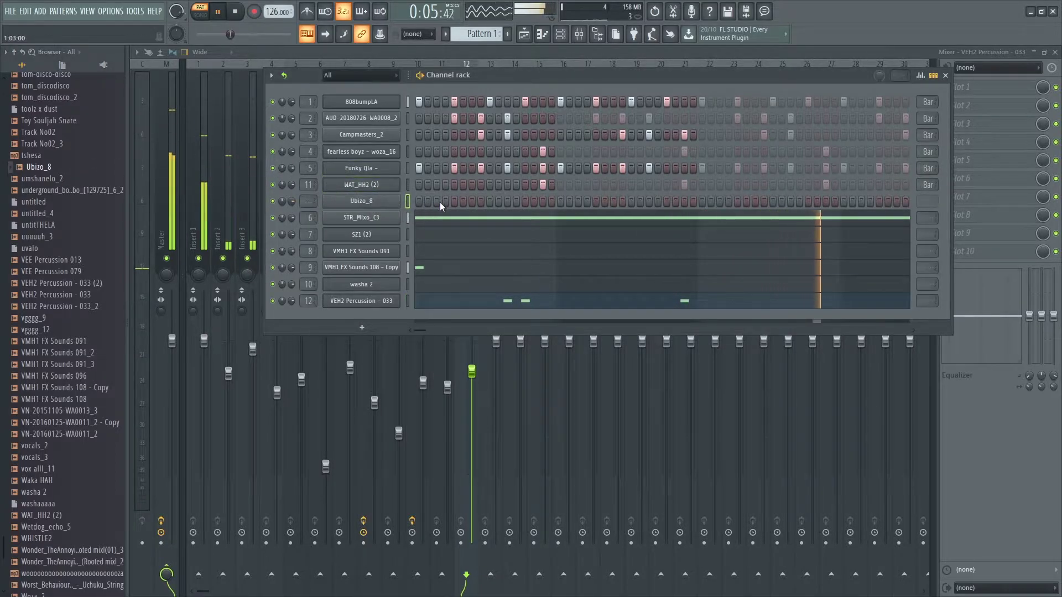
Step: Place Ubizo_8 hits on steps 7 and 15 and loop them every bar
click(436, 201)
click(436, 201)
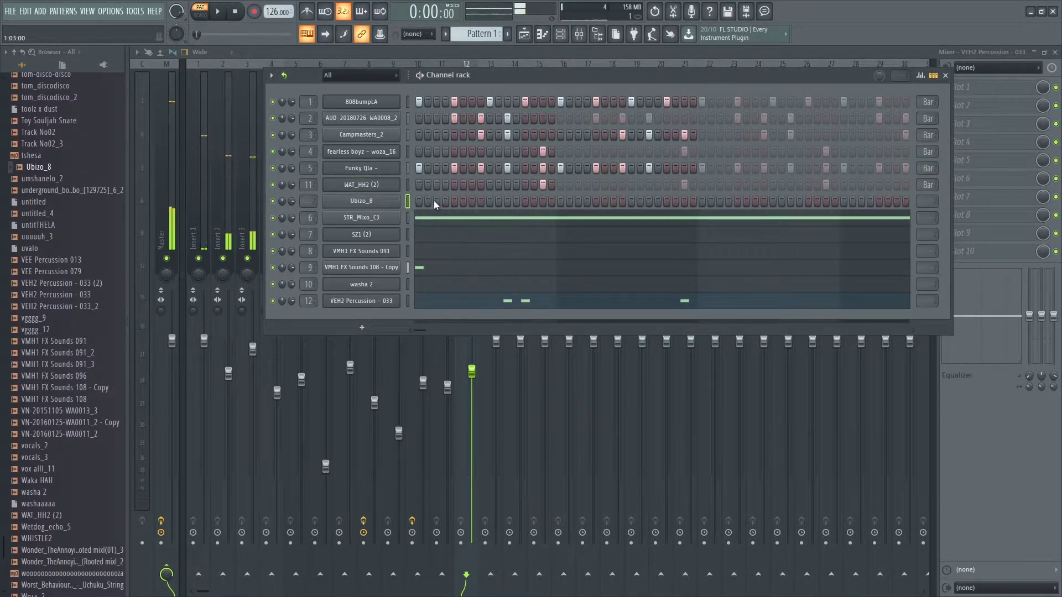
key(space)
click(471, 201)
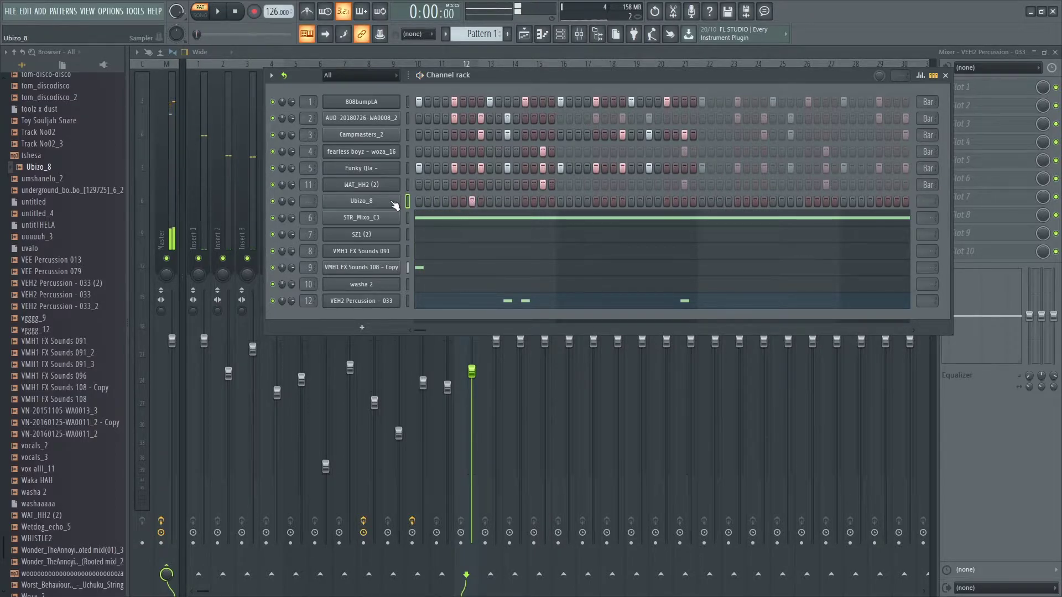
key(space)
click(543, 201)
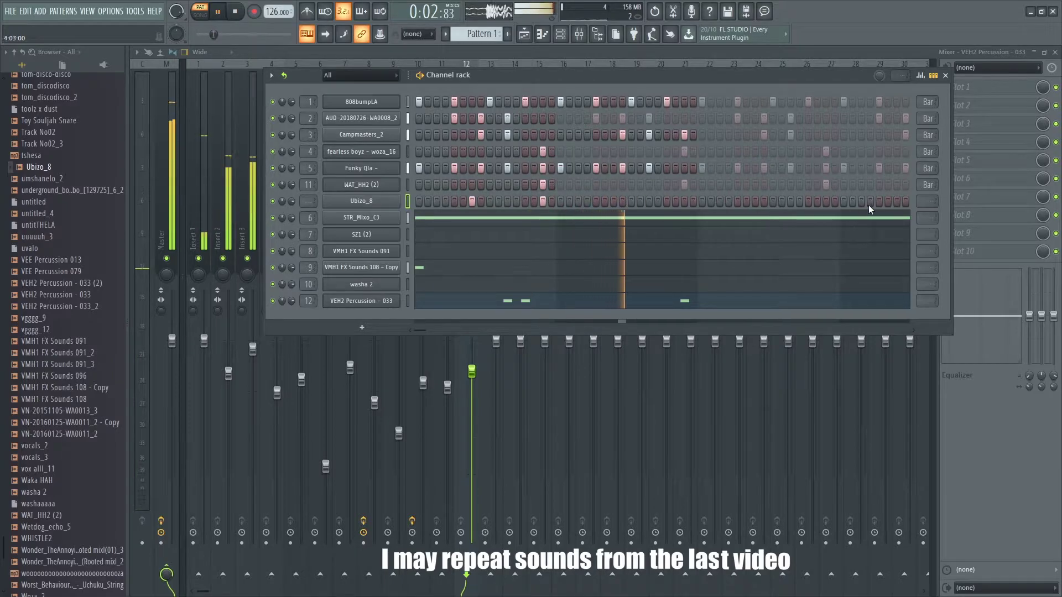
click(932, 204)
click(949, 257)
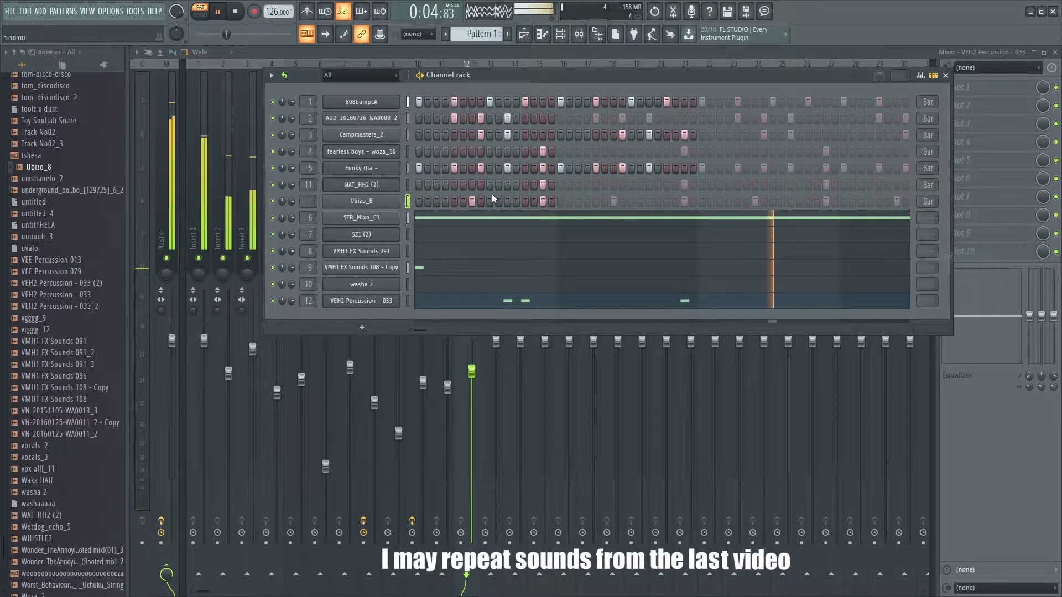
Step: Normalize Ubizo_8 with a raised pitch and a fade-out, and route it to mixer track 13 with its fader lowered
click(387, 201)
key(space)
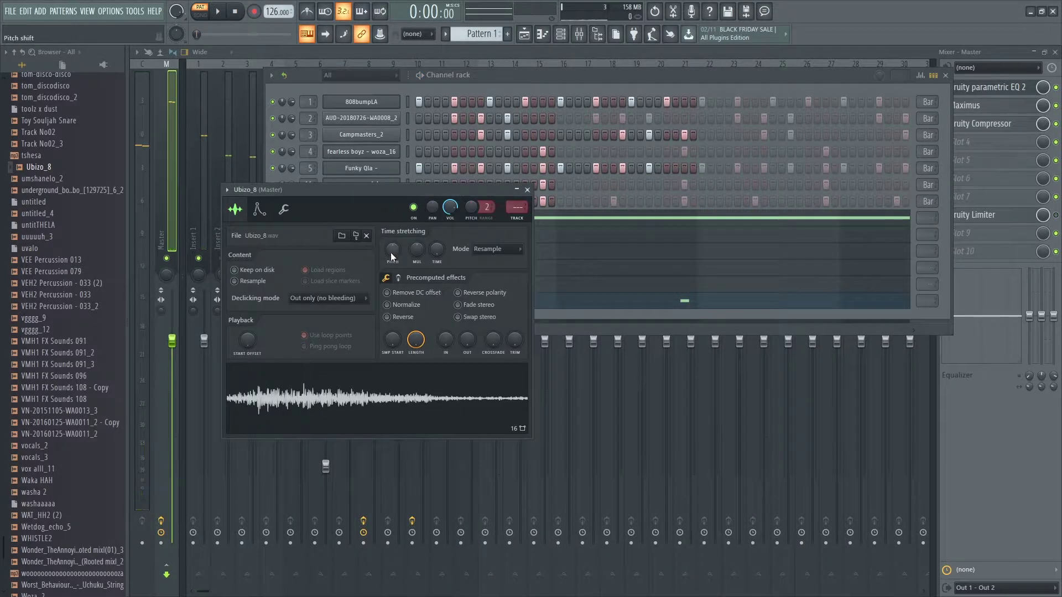
drag(393, 249, 392, 245)
drag(469, 341, 468, 312)
key(space)
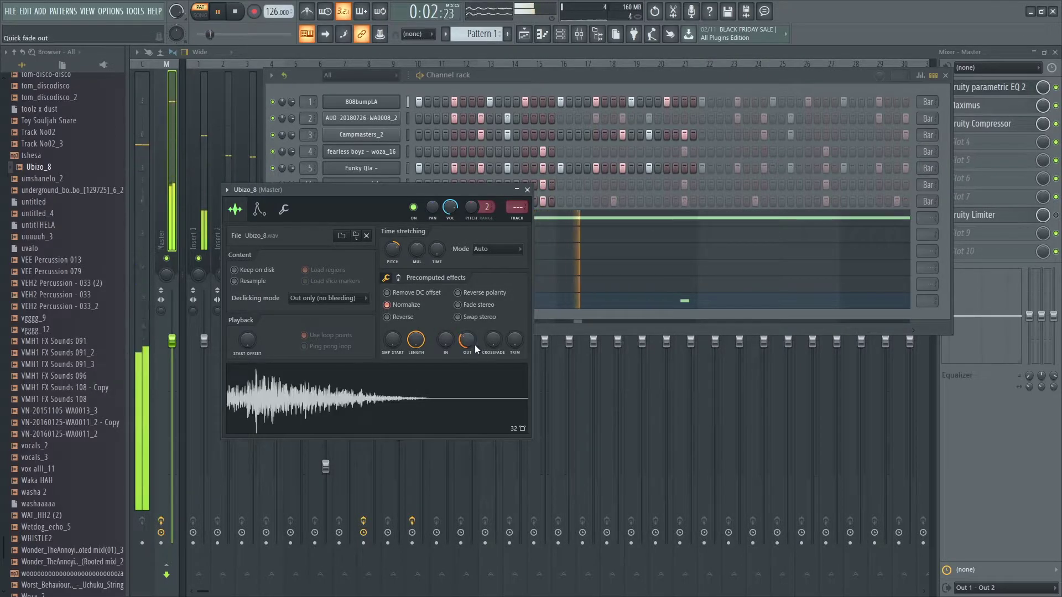
click(539, 247)
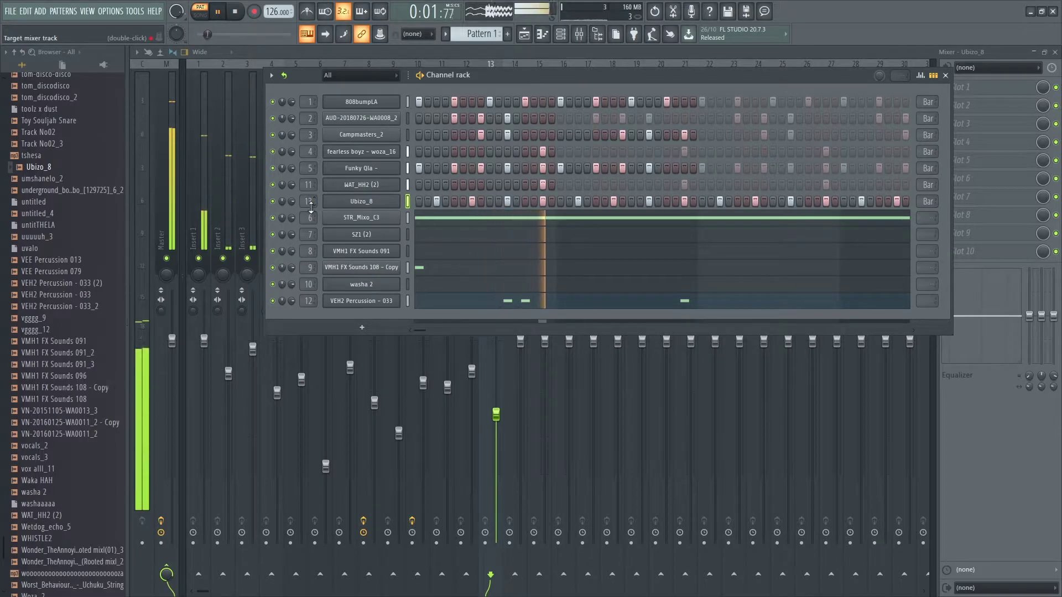
Step: Reset Ubizo_8's time-stretching pitch shift and raise it only slightly during playback
click(362, 203)
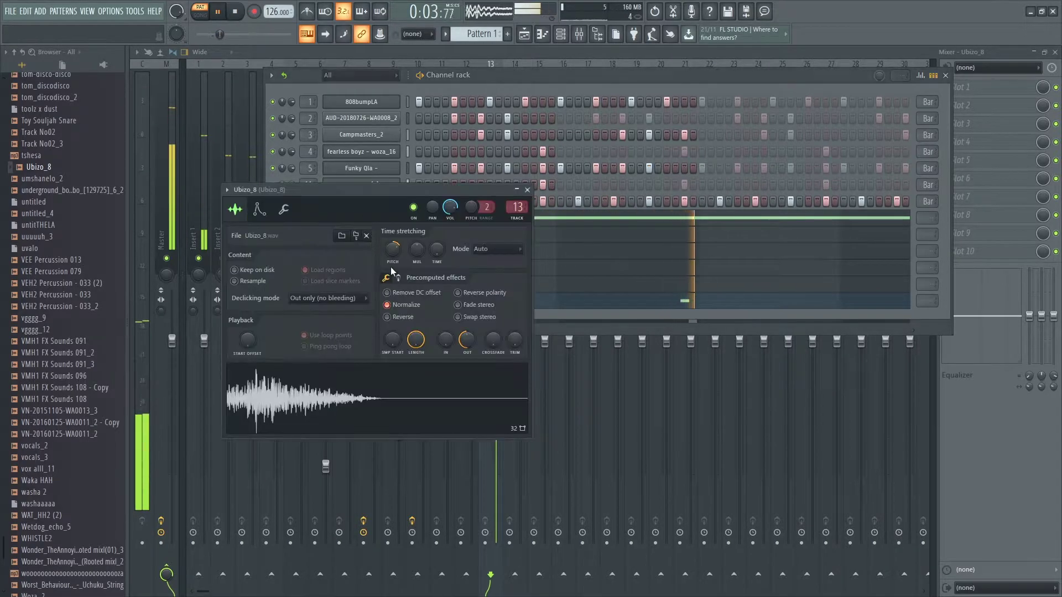
right_click(393, 252)
click(400, 260)
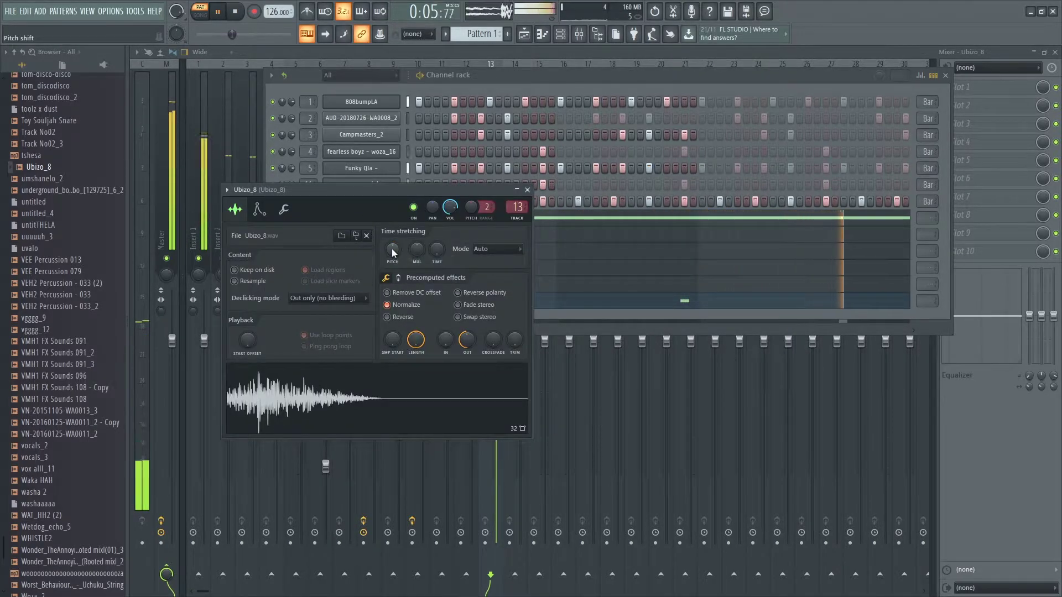
scroll(393, 253, down, 2)
drag(392, 252, 393, 251)
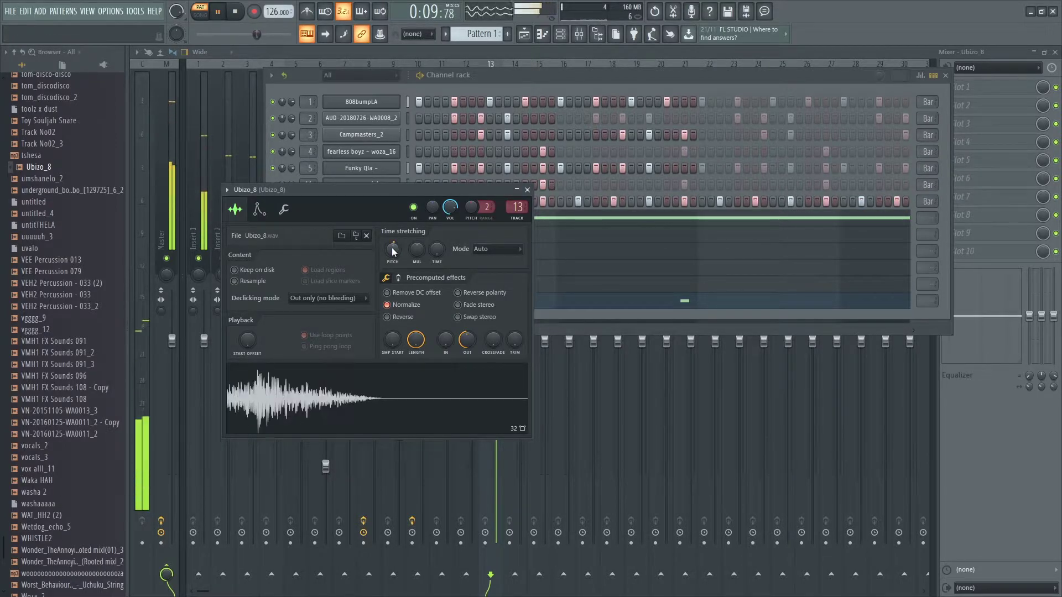
scroll(392, 253, up, 1)
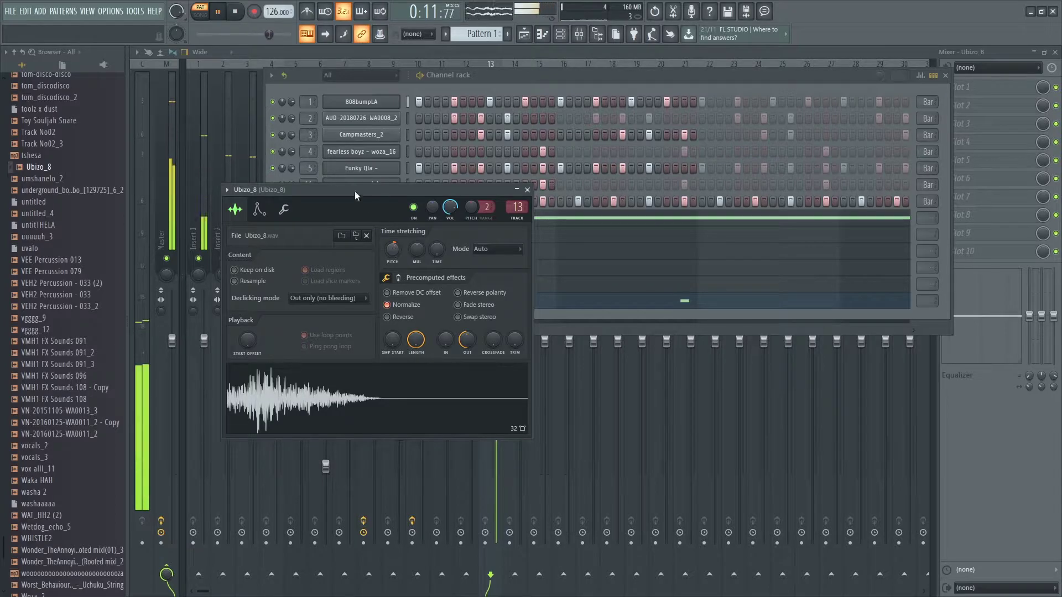
Step: Preview the Track No02 samples and add Track No02_3 as a channel below Ubizo_8 with playback stopped
click(271, 88)
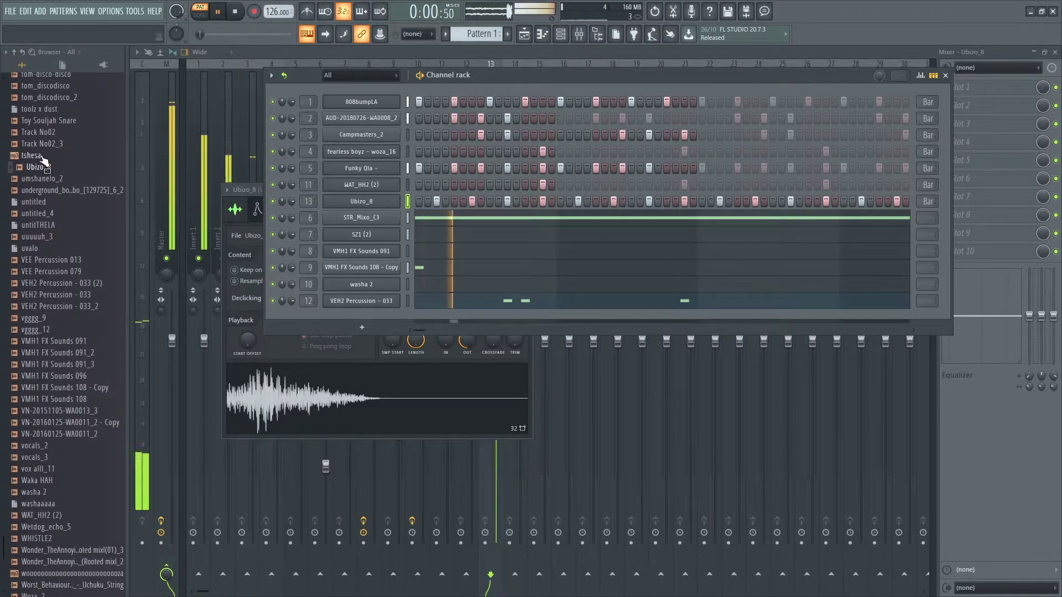
click(59, 143)
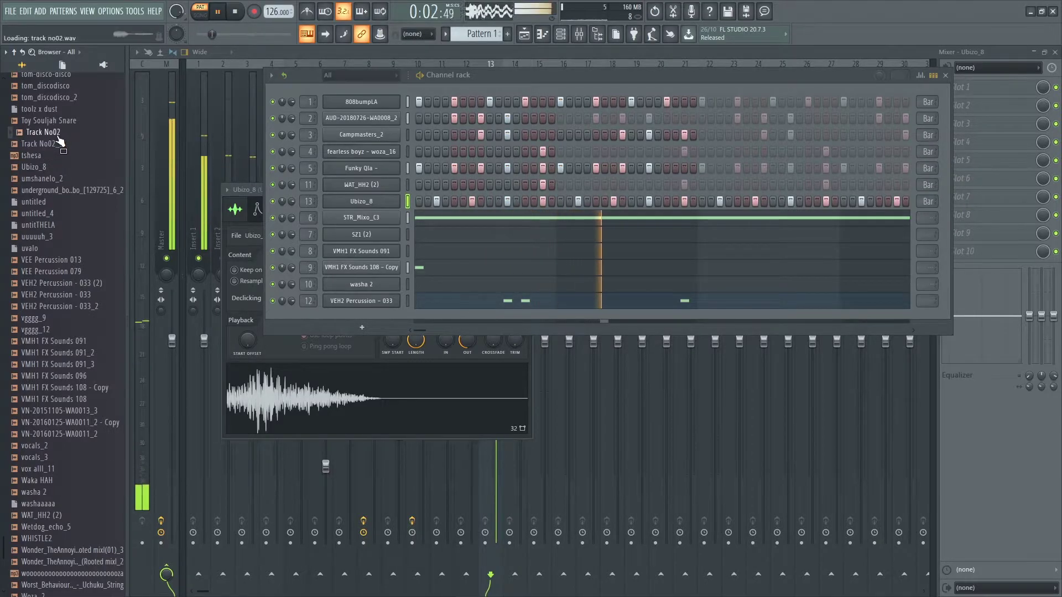
key(space)
click(59, 147)
drag(58, 147, 360, 208)
Step: Process the Track No02_3 sample with normalize, swapped stereo, full fade-out and silence trimming, and a slightly raised pitch
click(424, 323)
drag(407, 261, 408, 266)
click(493, 332)
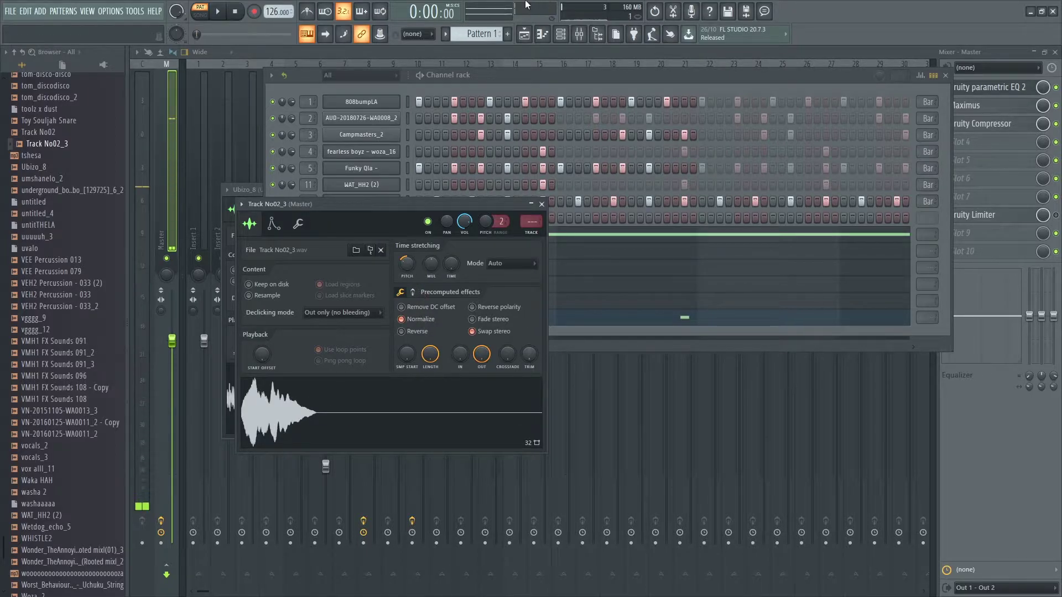
drag(529, 355, 529, 315)
drag(406, 263, 405, 246)
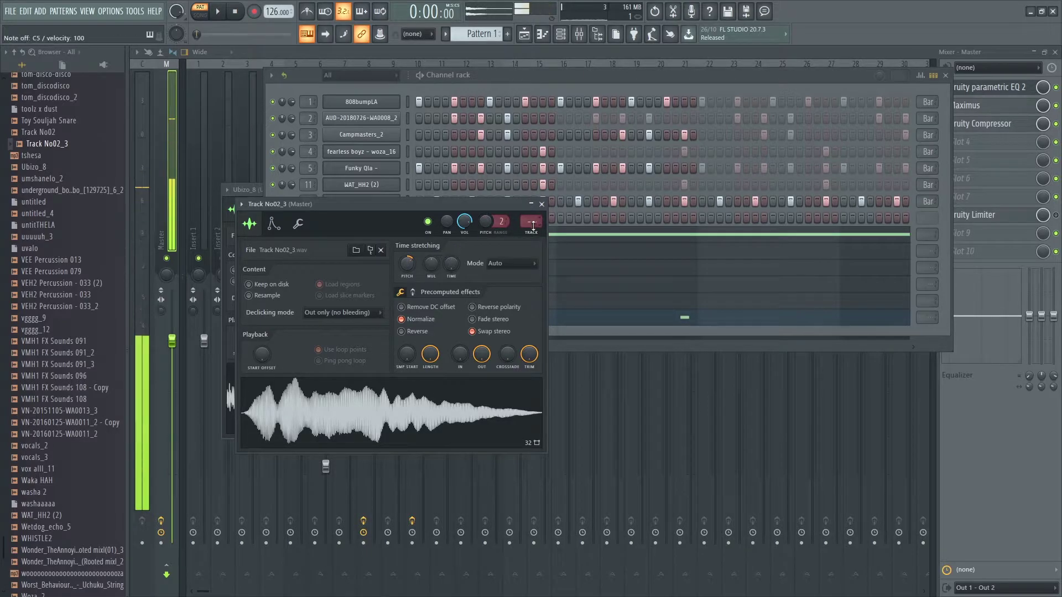
Step: Fill Track No02_3 with a hit every 8 steps, shifted two steps later to start on step 3, and play the pattern
click(490, 75)
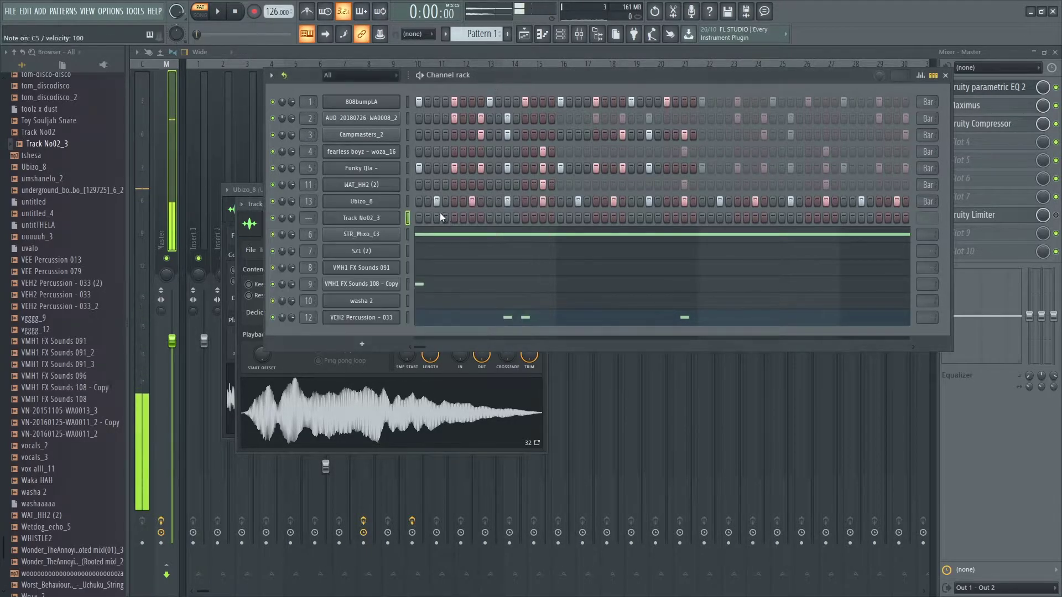
right_click(398, 217)
click(545, 275)
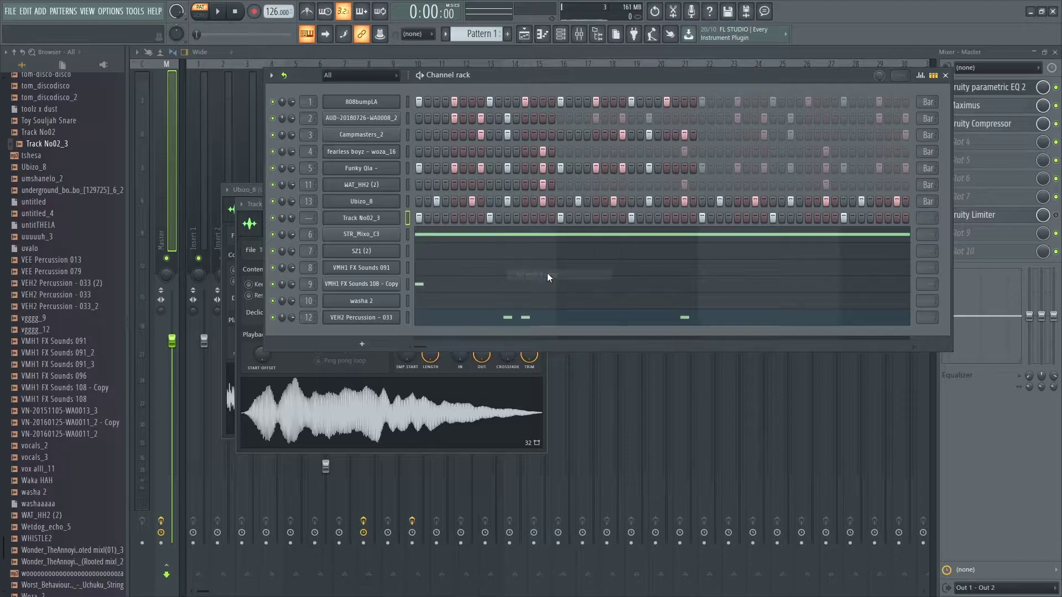
key(space)
Step: Assign Track No02_3 to free mixer track 14, lowering both its channel volume and mixer fader, and stop playback
click(252, 204)
right_click(531, 223)
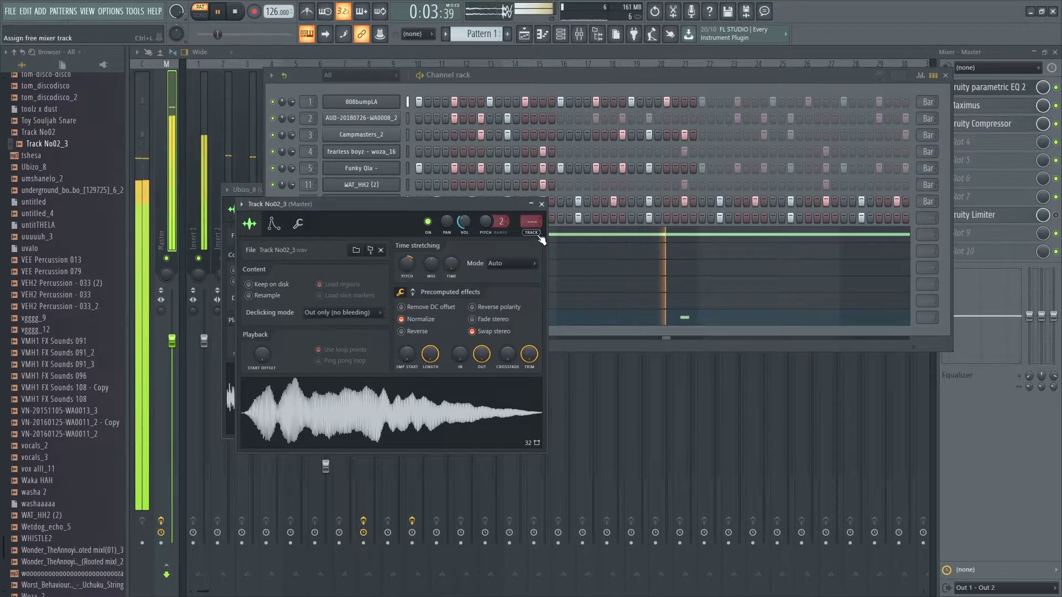
click(538, 235)
drag(520, 342, 520, 438)
click(558, 38)
key(space)
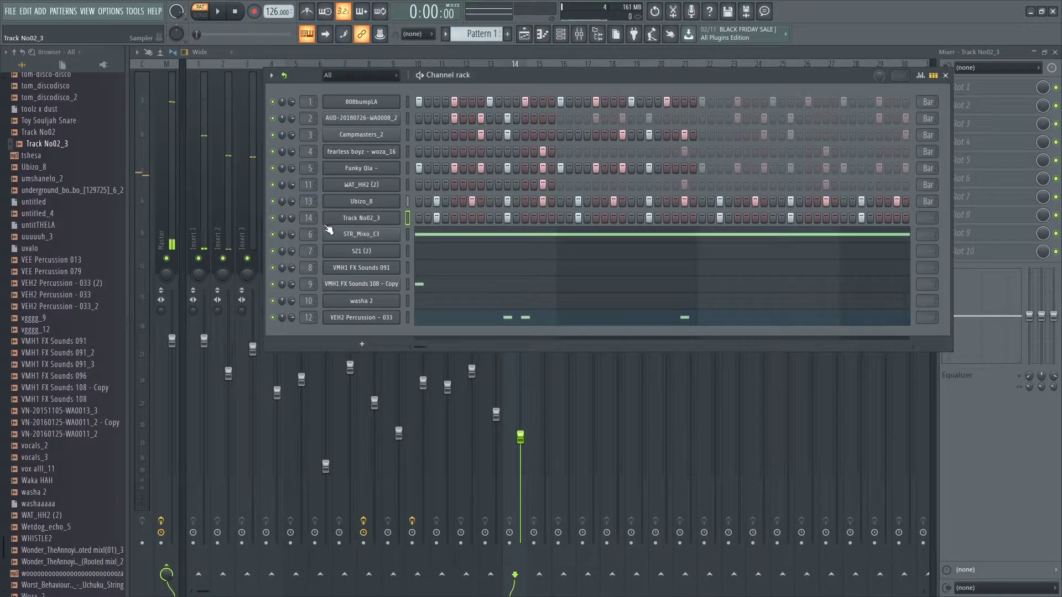
Step: Insert a Purity generator below the Track No02_3 channel and load its Fast Strings preset from the Strings category
right_click(292, 217)
key(Escape)
click(397, 232)
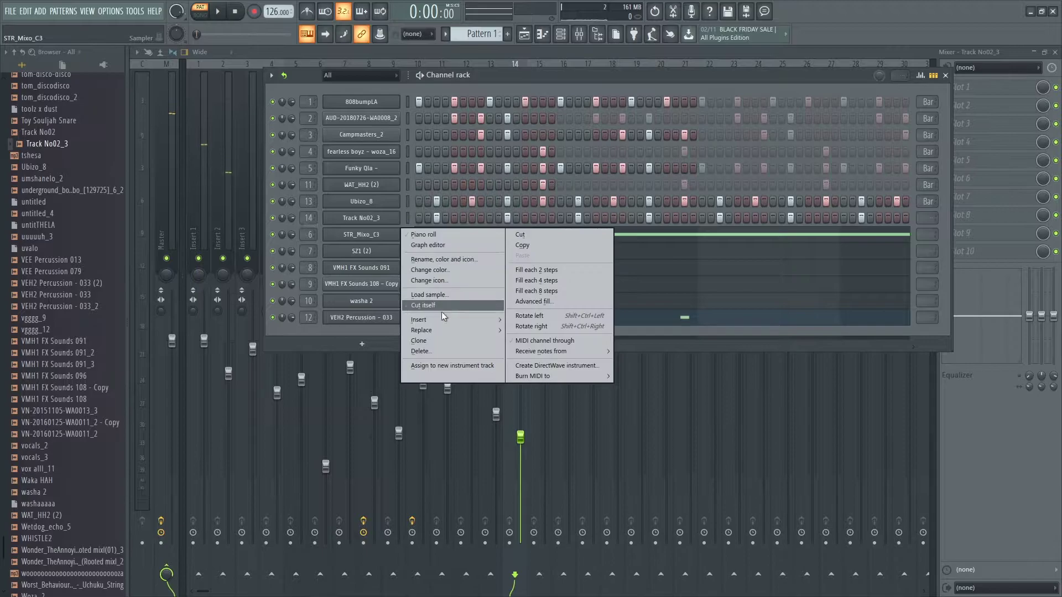
mouse_move(443, 320)
click(552, 34)
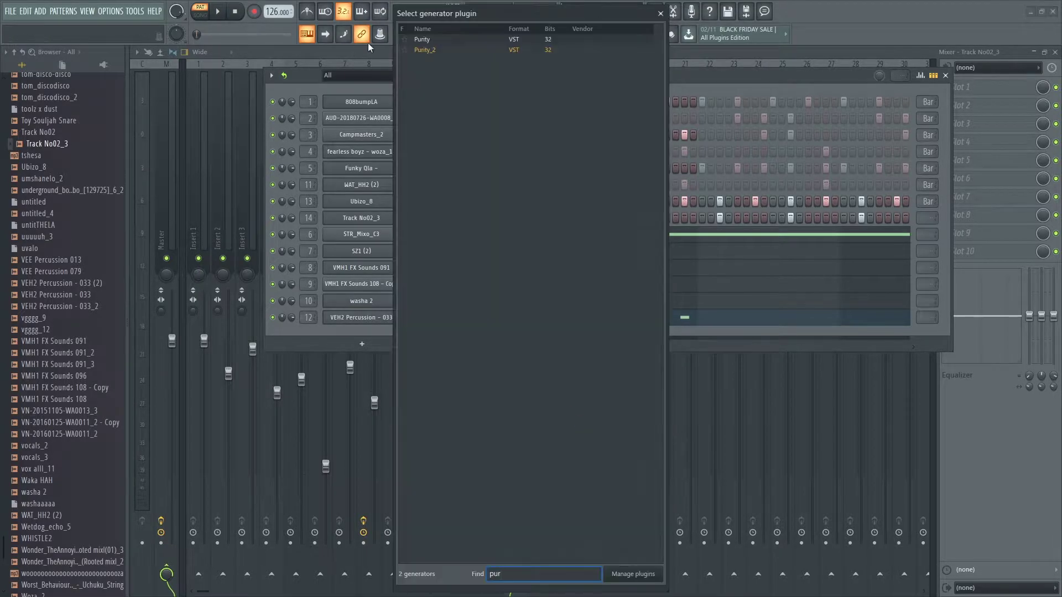
double_click(421, 18)
click(504, 224)
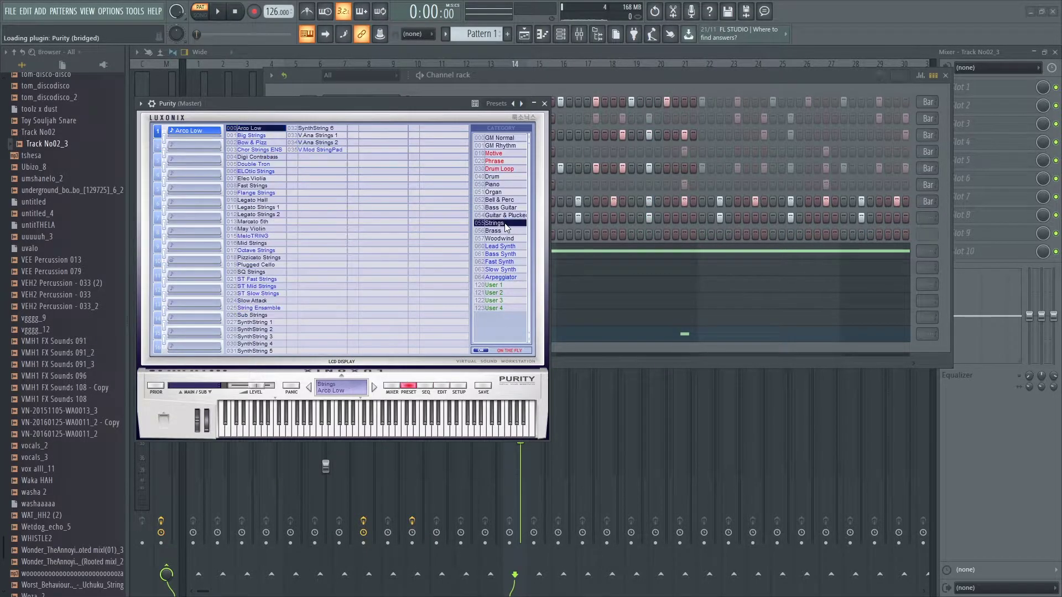
click(264, 185)
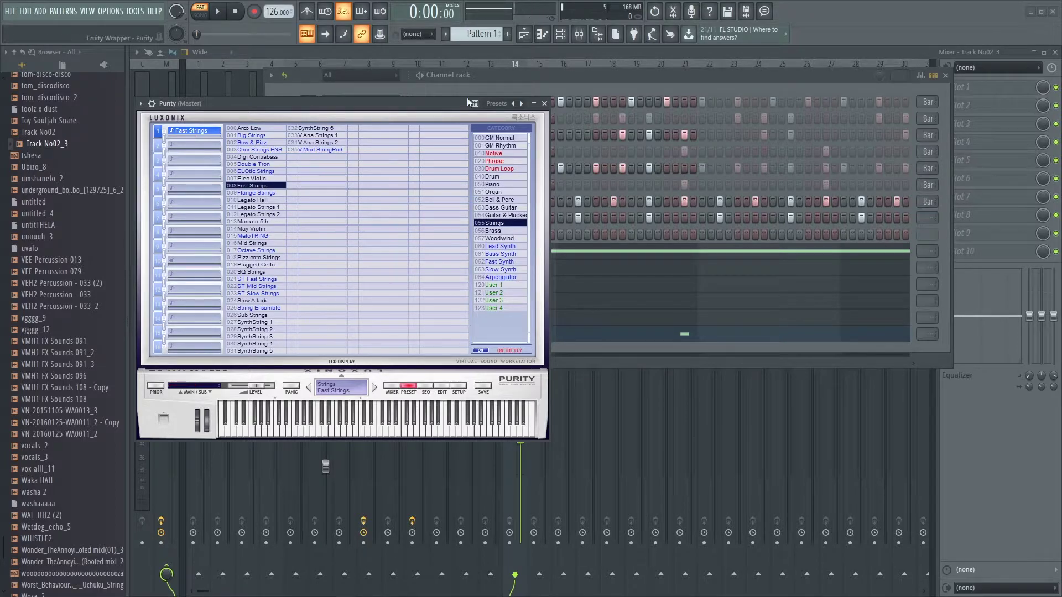
Step: Open the Purity channel's note editor and enter a one-step E6, G6 and B6 chord on step 3 of bar 1
click(140, 104)
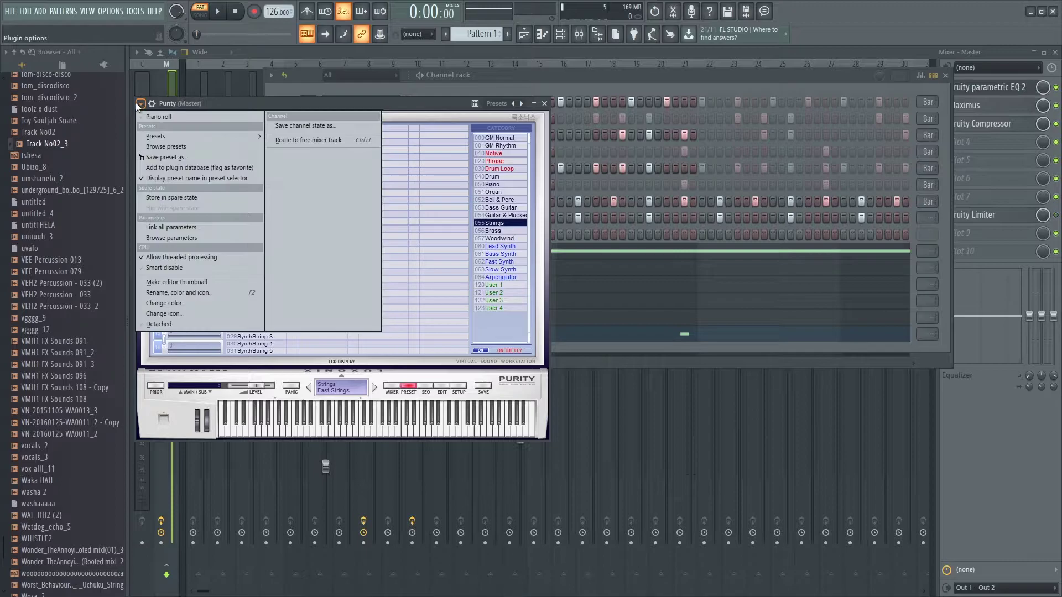
click(263, 146)
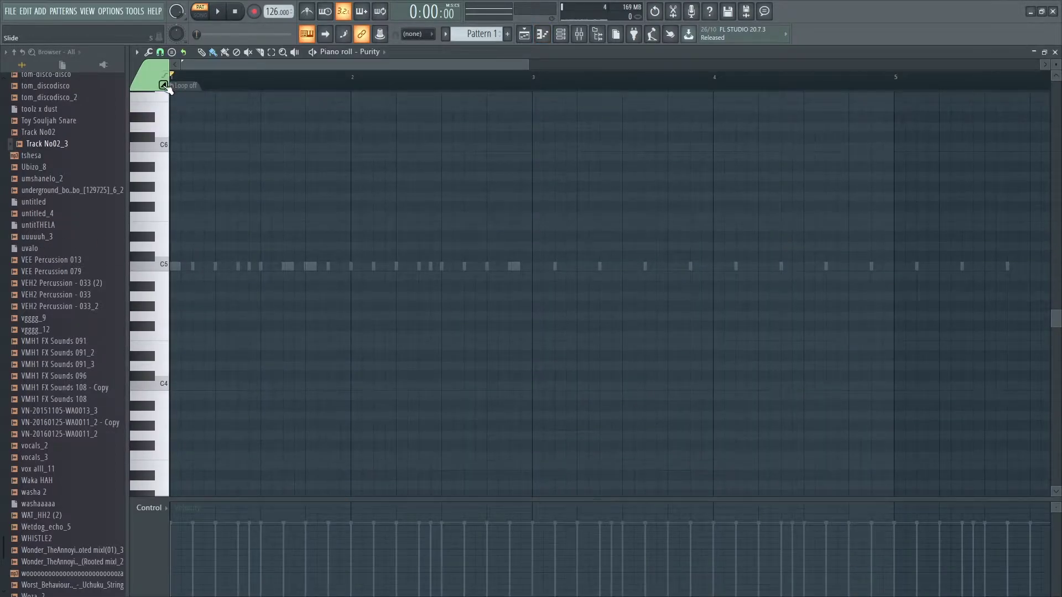
scroll(249, 237, up, 3)
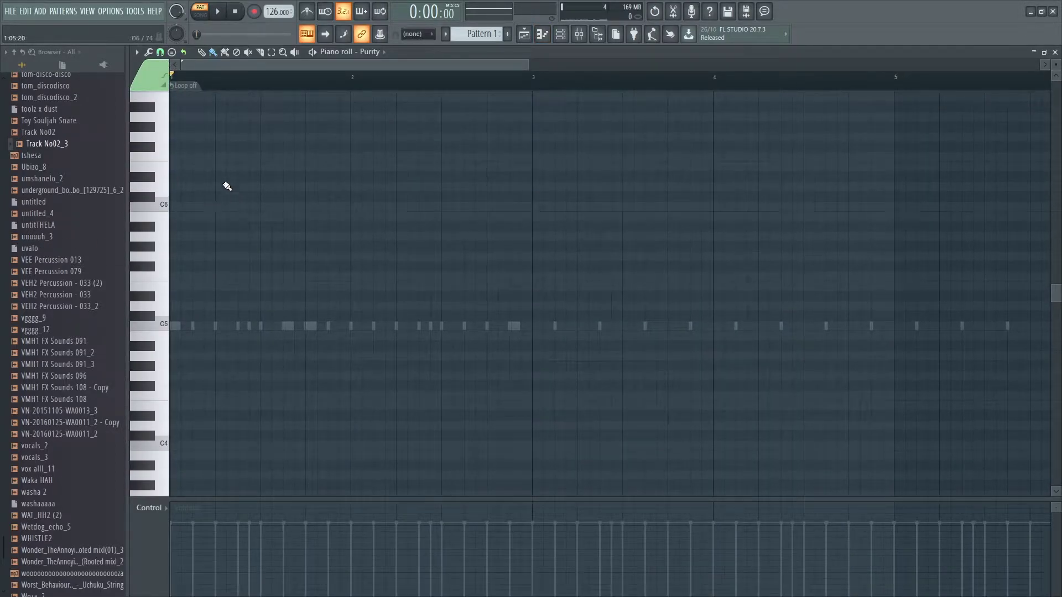
click(198, 167)
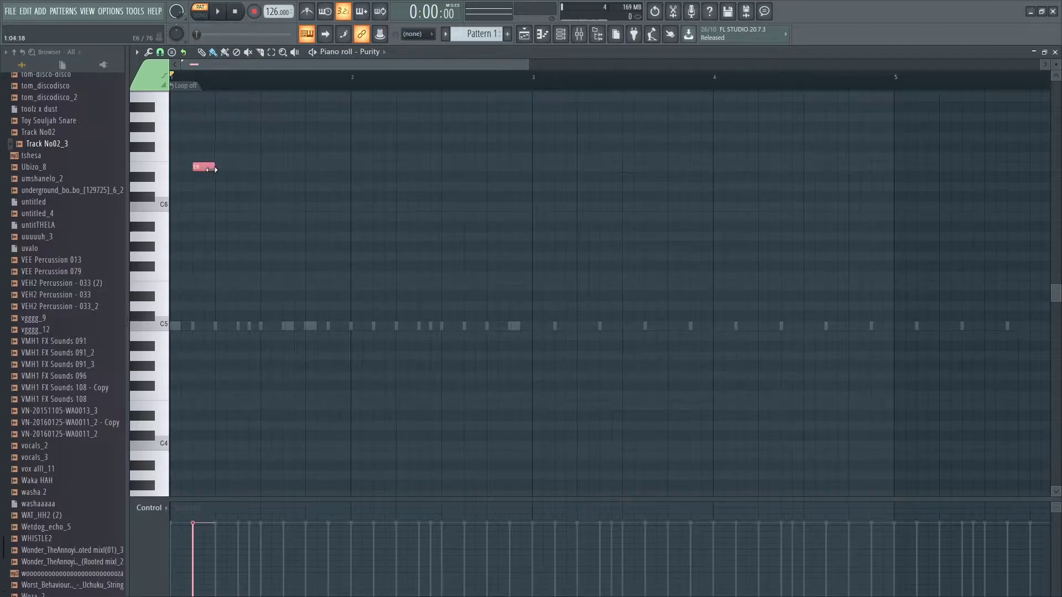
click(198, 138)
scroll(225, 142, up, 3)
click(198, 156)
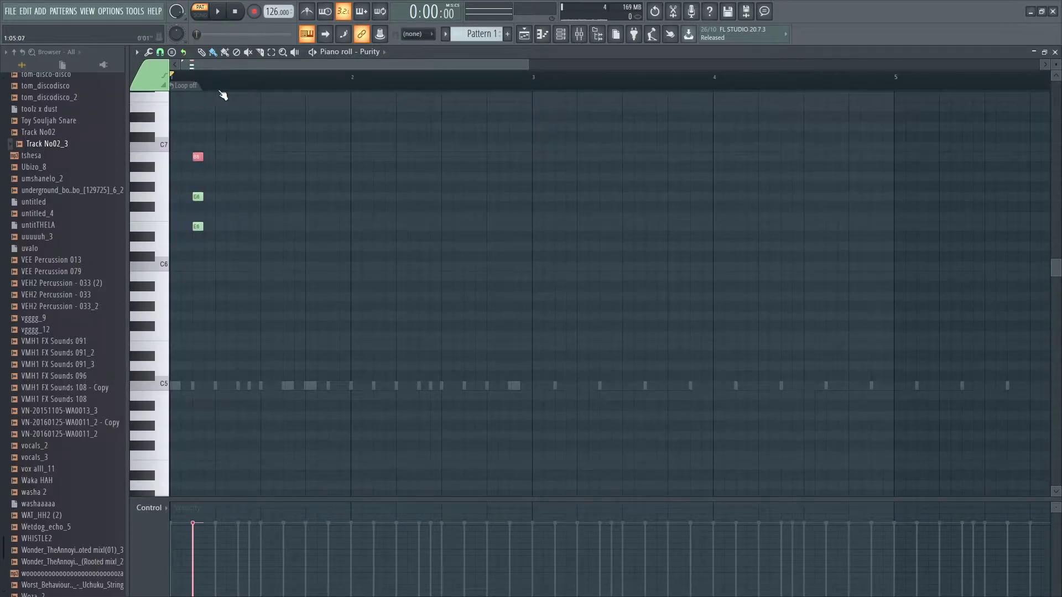
Step: Loop Purity's notes every bar and duplicate the chord so that it repeats once per beat across bar 1
right_click(184, 85)
click(220, 134)
key(ctrl+b)
drag(162, 128, 166, 235)
key(ctrl+b)
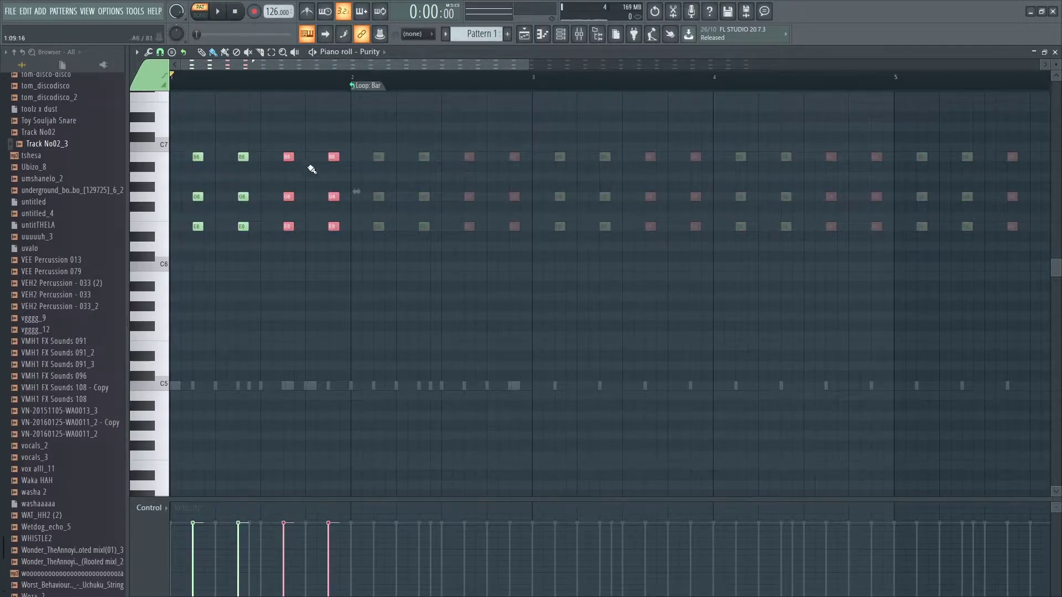
drag(534, 68, 426, 67)
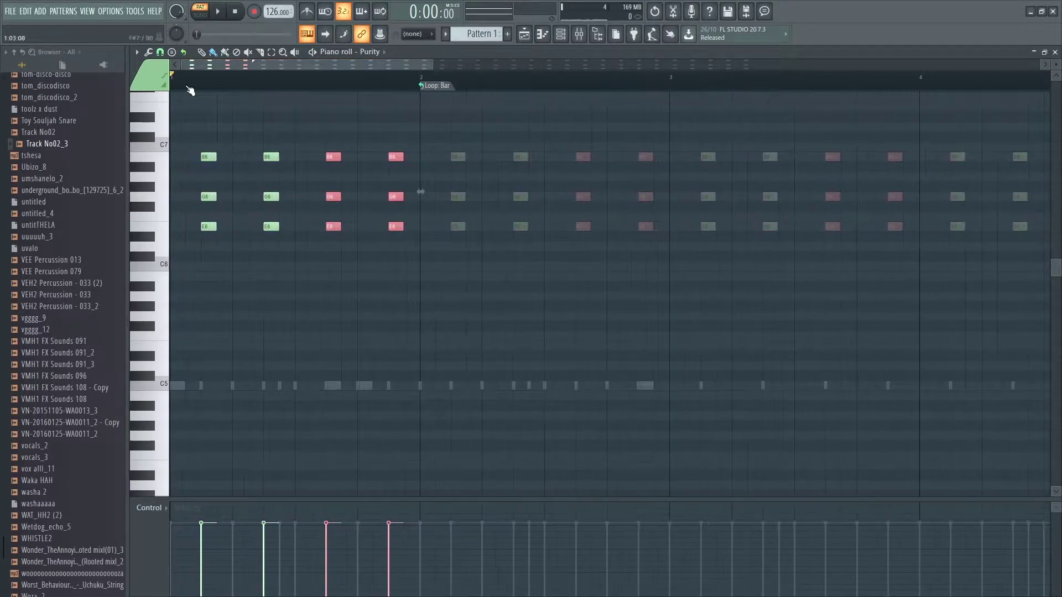
click(206, 51)
click(166, 230)
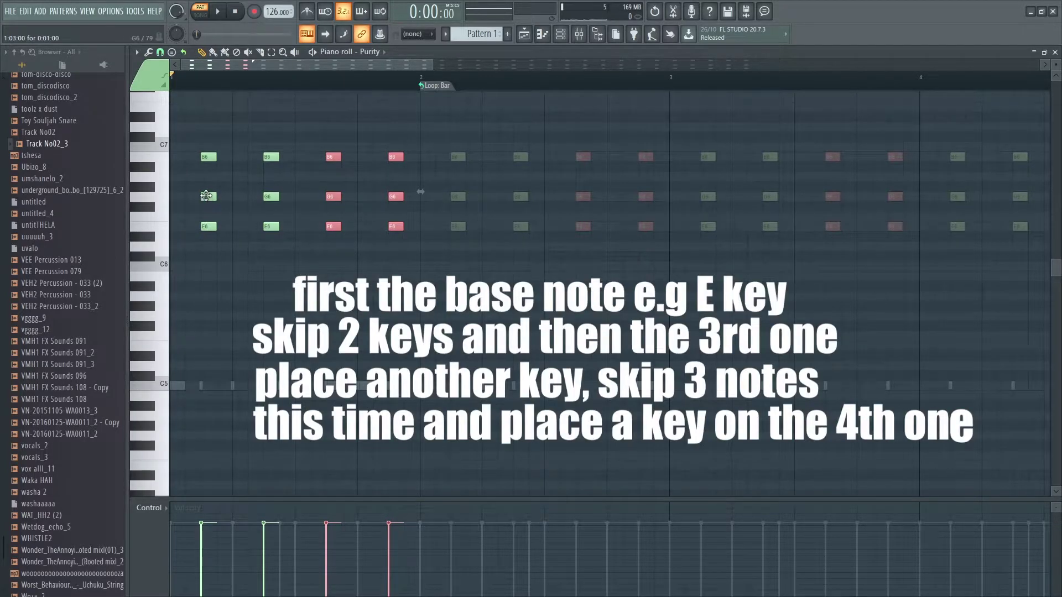
click(206, 196)
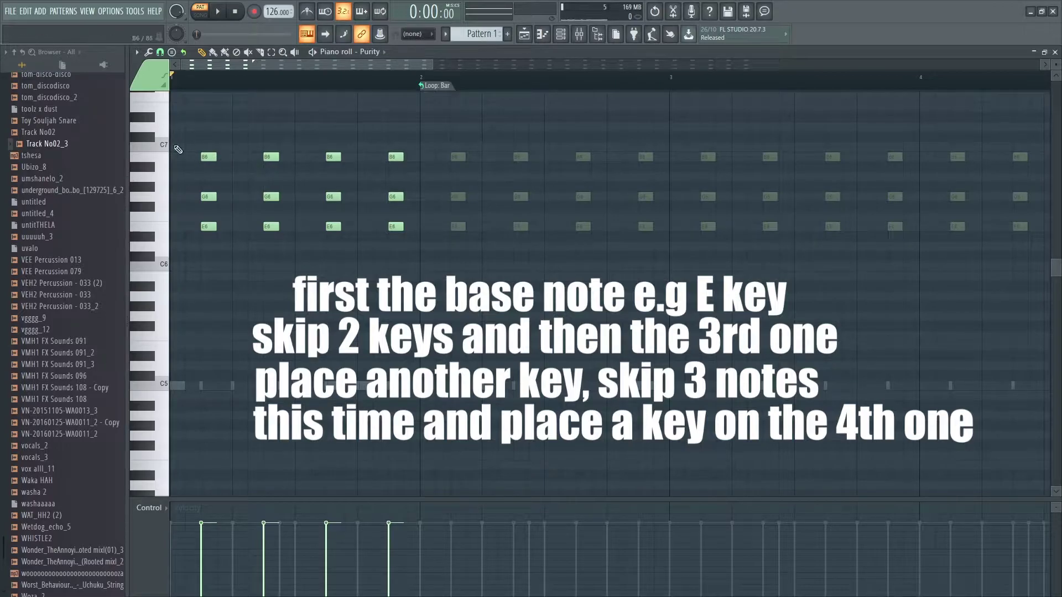
Step: Assign the Purity channel to free mixer track 15, lower its mixer fader and play the pattern
click(561, 34)
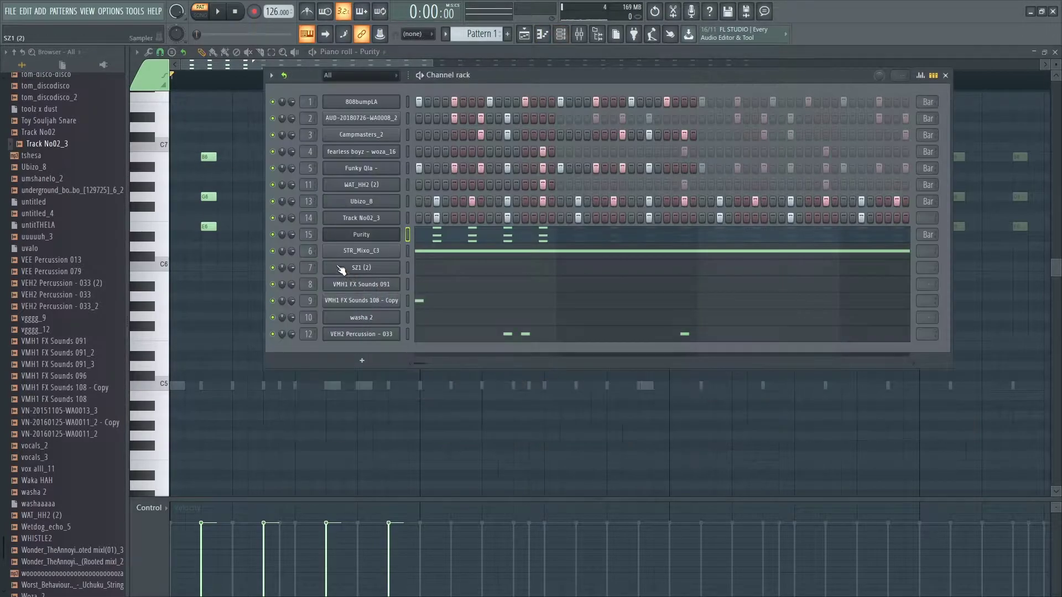
double_click(305, 235)
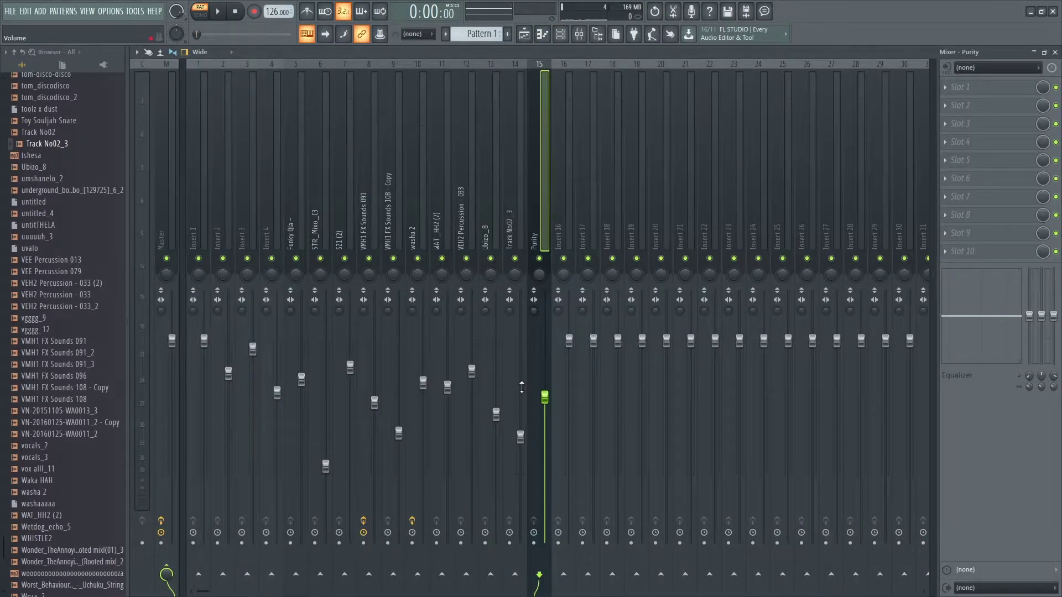
key(space)
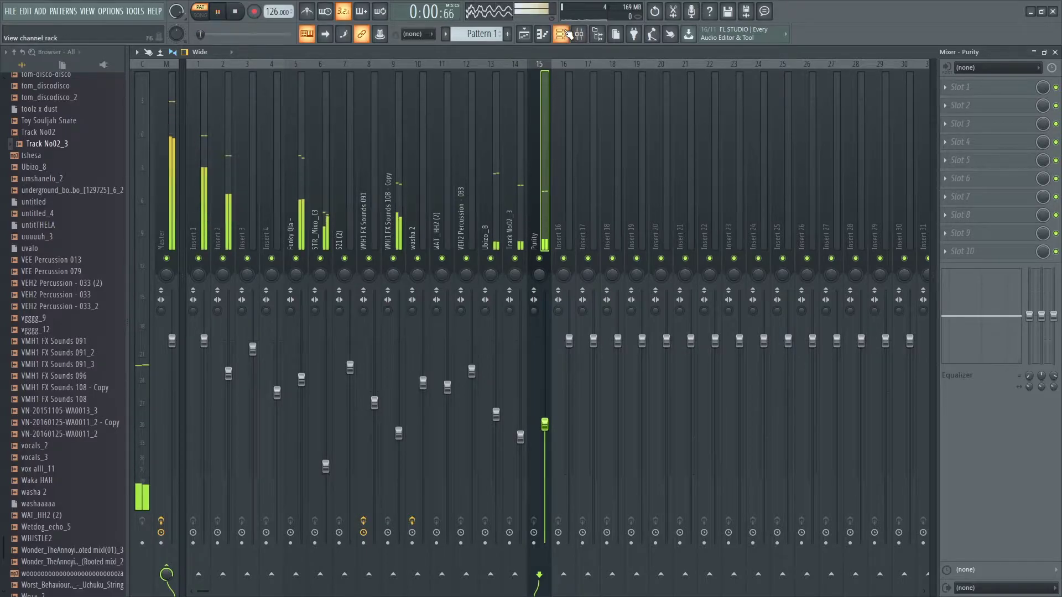
Step: Open the edit page of the Fast Strings preset and adjust its amp envelope release to 0.030 sec
click(561, 35)
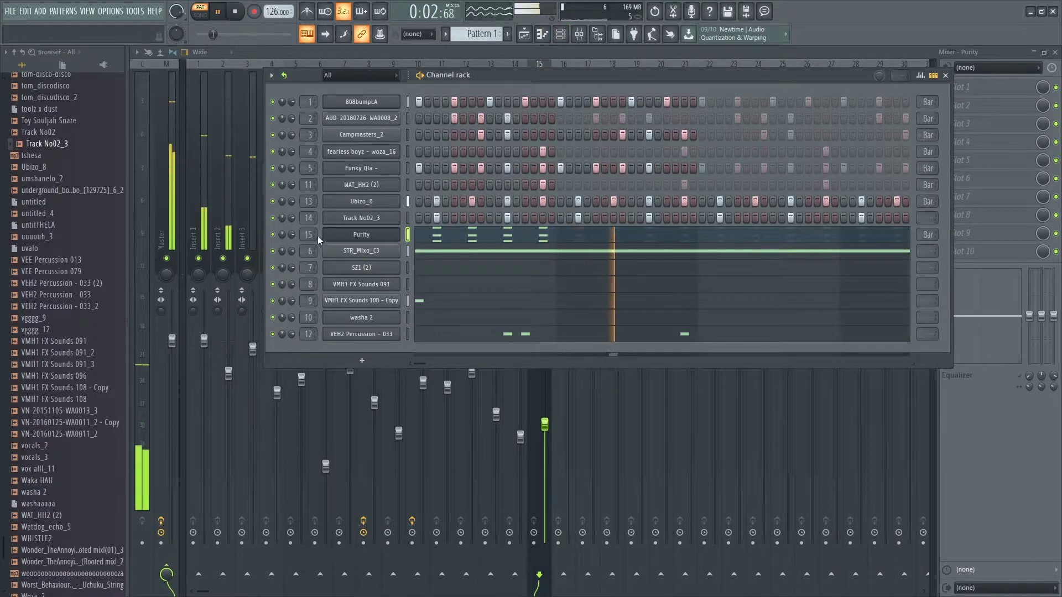
click(356, 235)
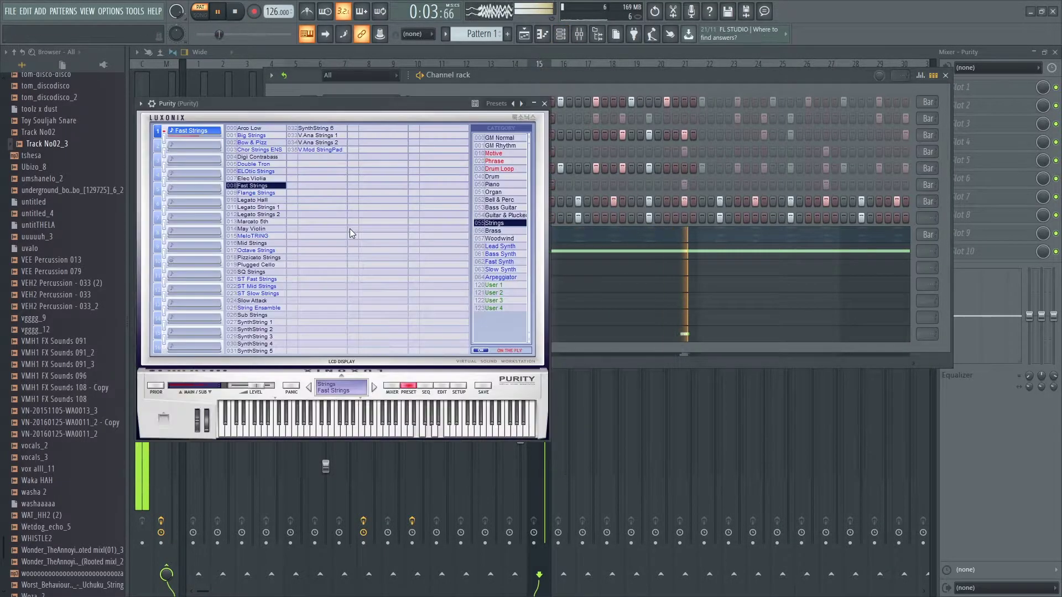
click(442, 386)
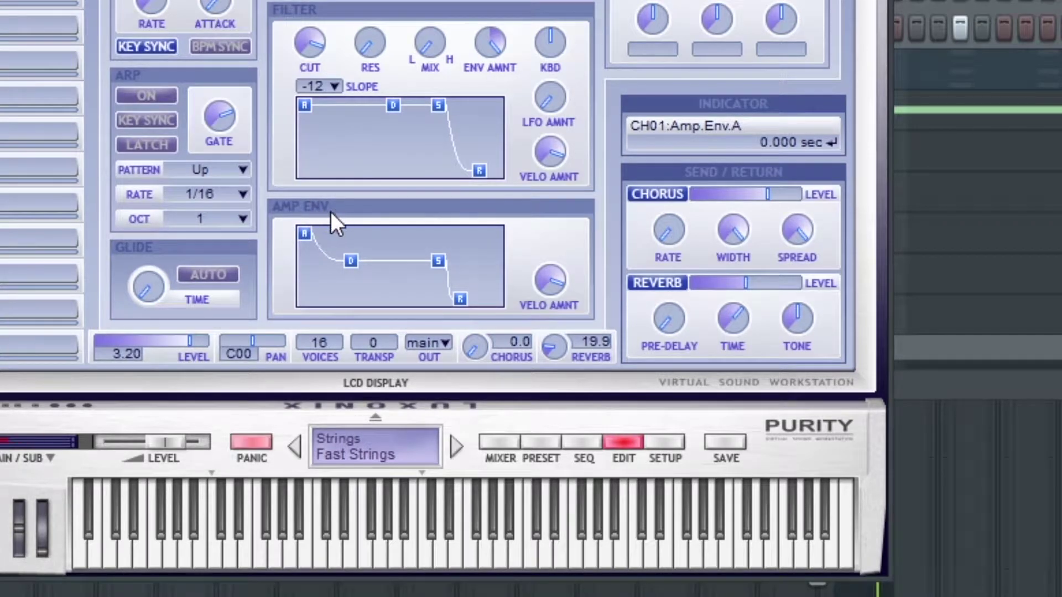
drag(462, 299, 480, 301)
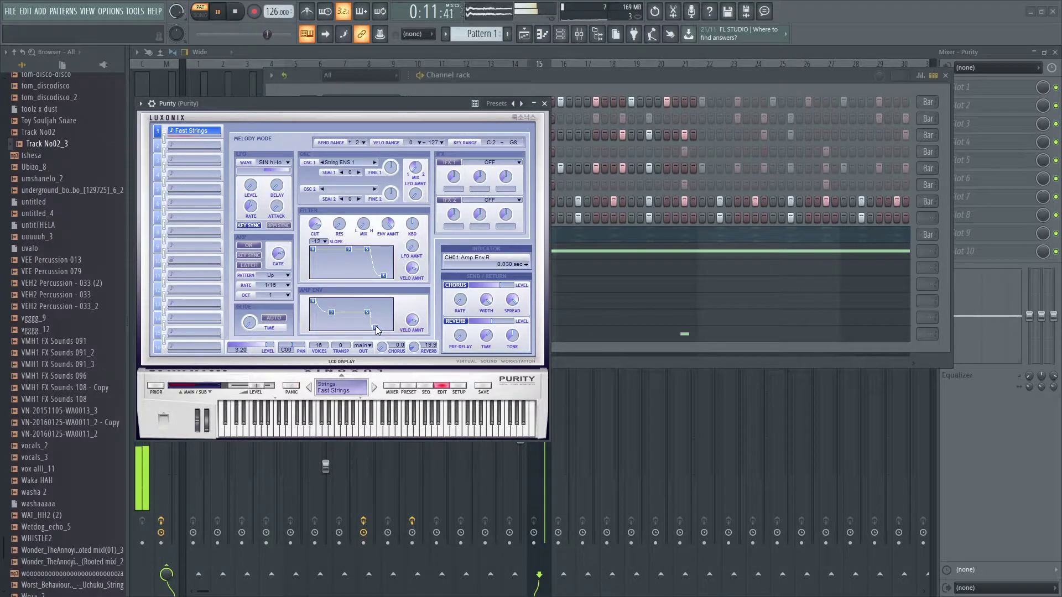
click(342, 92)
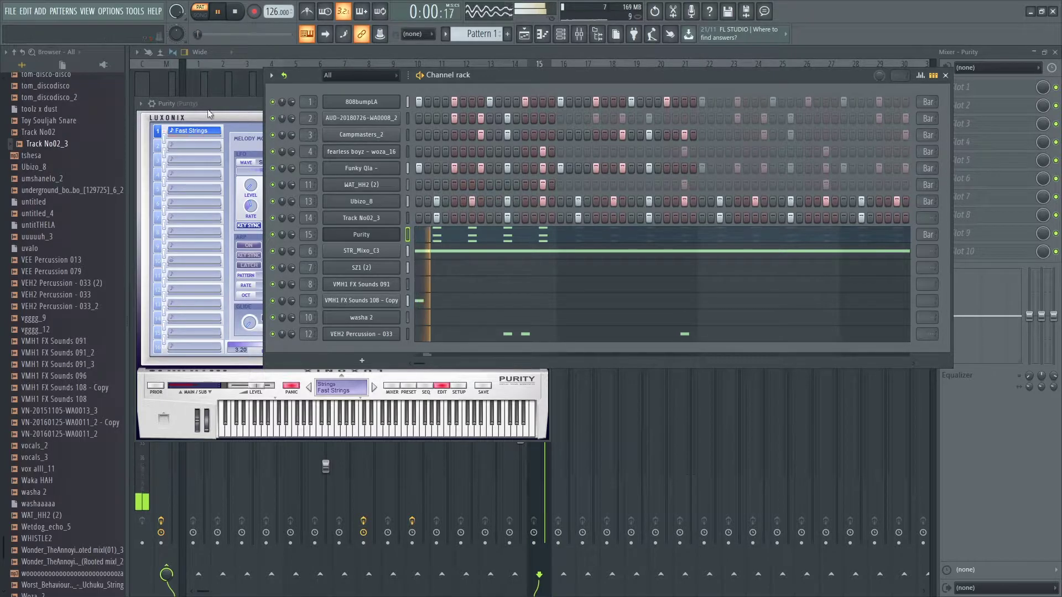
Step: Add the Toy Souljah Snare sample as a new channel at the end of the rack and open its note editor
click(48, 121)
drag(49, 127, 135, 133)
drag(372, 346, 392, 354)
right_click(383, 350)
click(430, 350)
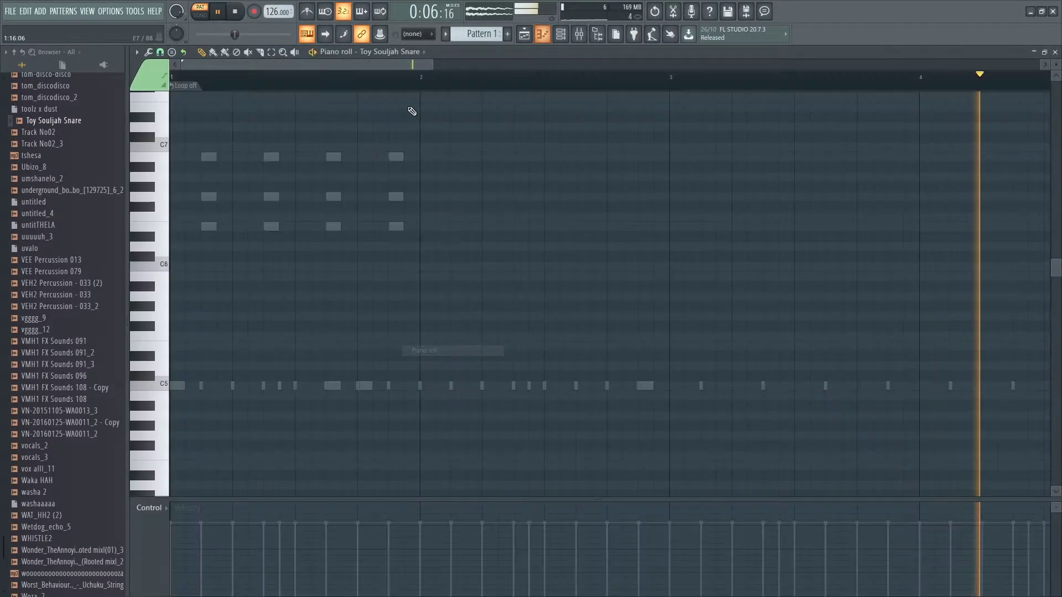
Step: Stop playback and enter four consecutive C5 snare notes from step 3 to step 6 of bar 3
key(space)
drag(452, 69, 503, 88)
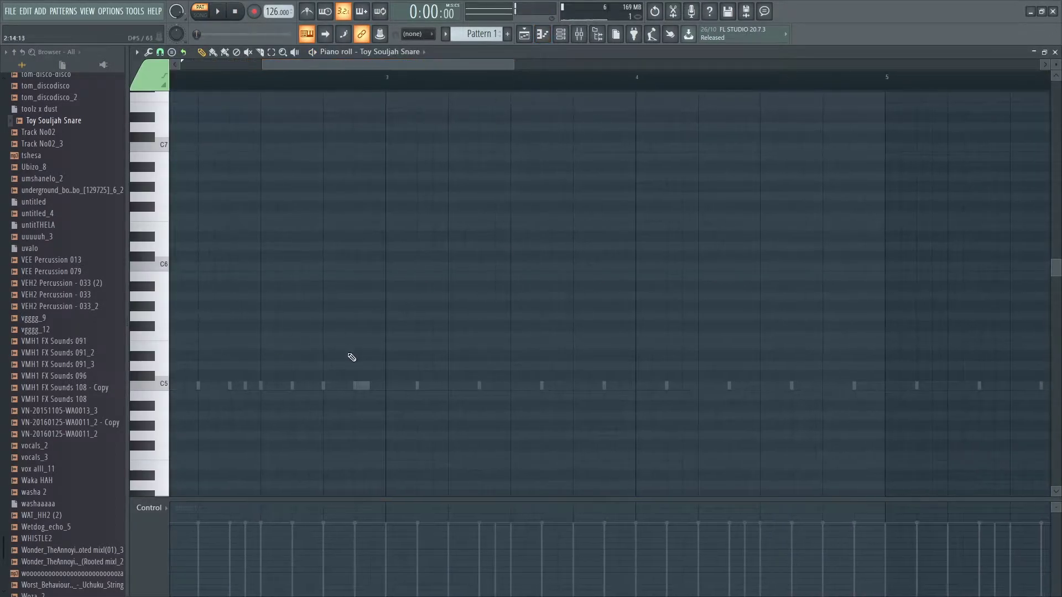
scroll(348, 358, down, 1)
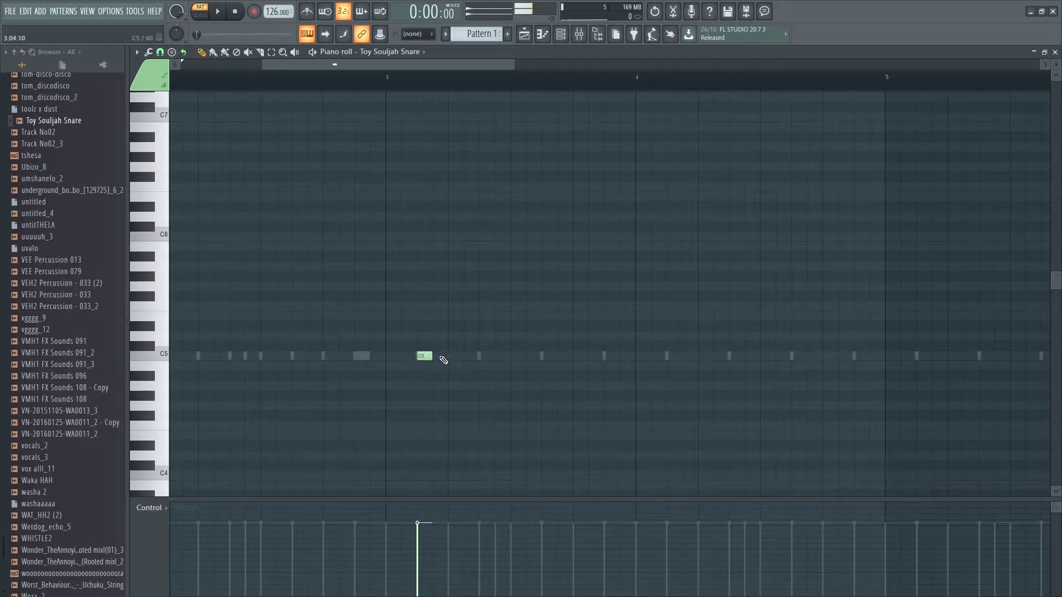
Step: Assign Toy Souljah Snare to free mixer track 16, lower its mixer fader and play the pattern
click(560, 33)
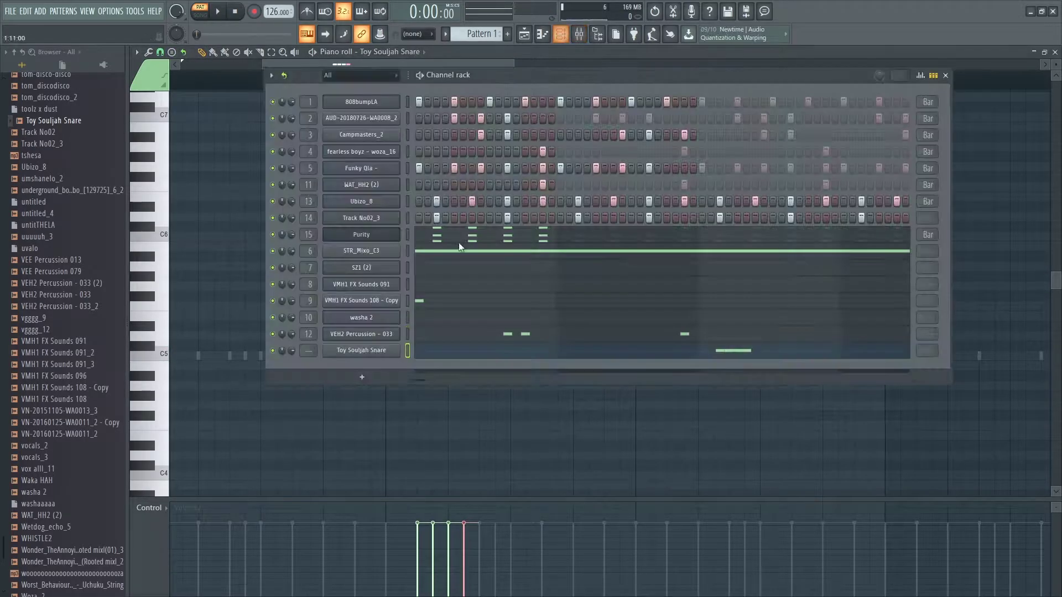
click(365, 353)
key(F9)
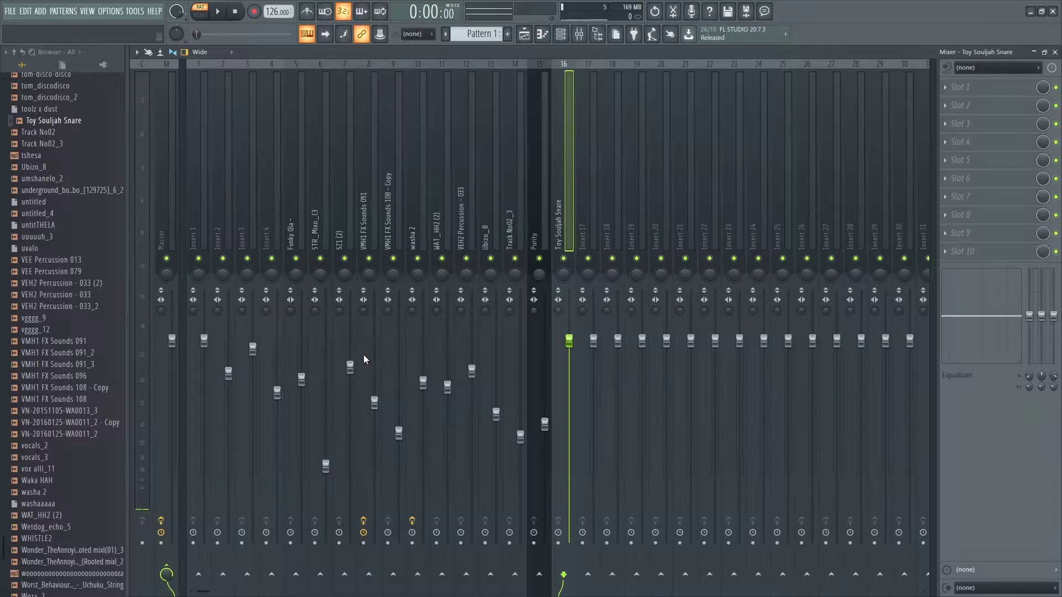
click(562, 40)
key(space)
Step: Clone the Purity channel, load the Pan Flute preset from the Woodwind category in the clone, and open its edit page
right_click(373, 239)
click(437, 327)
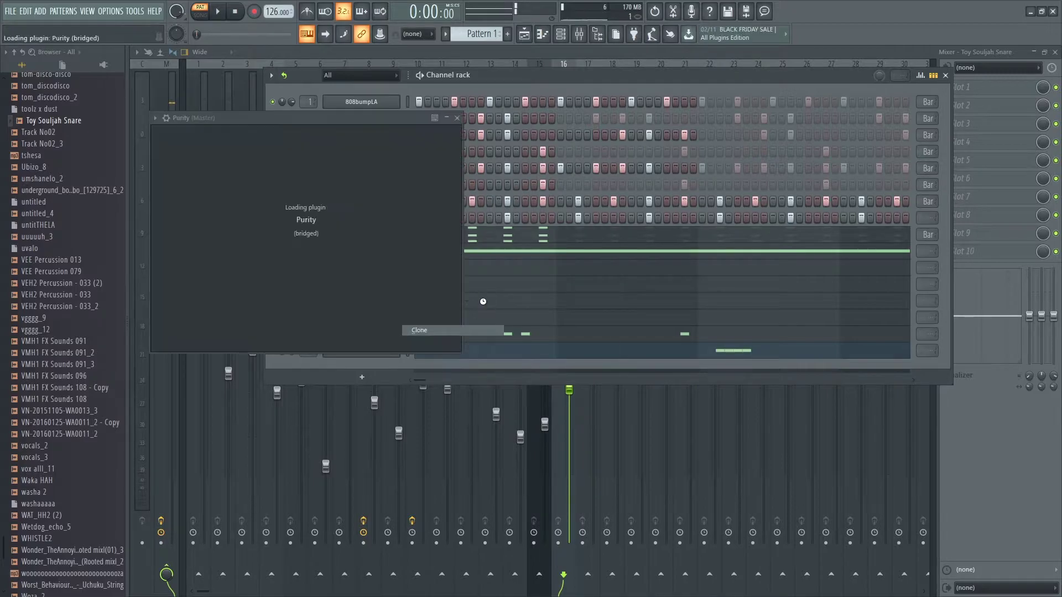
click(422, 401)
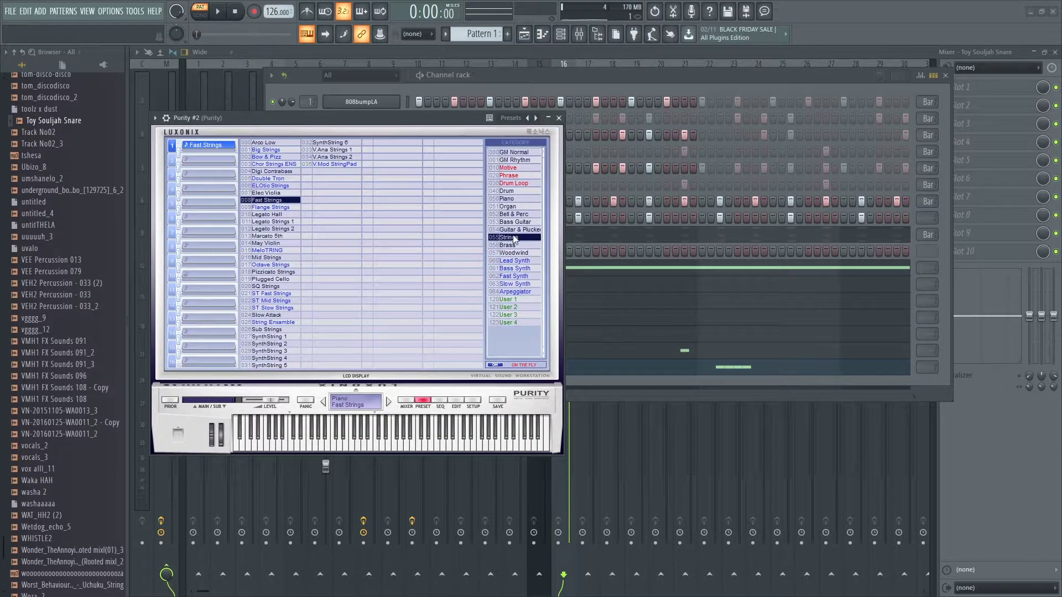
click(519, 253)
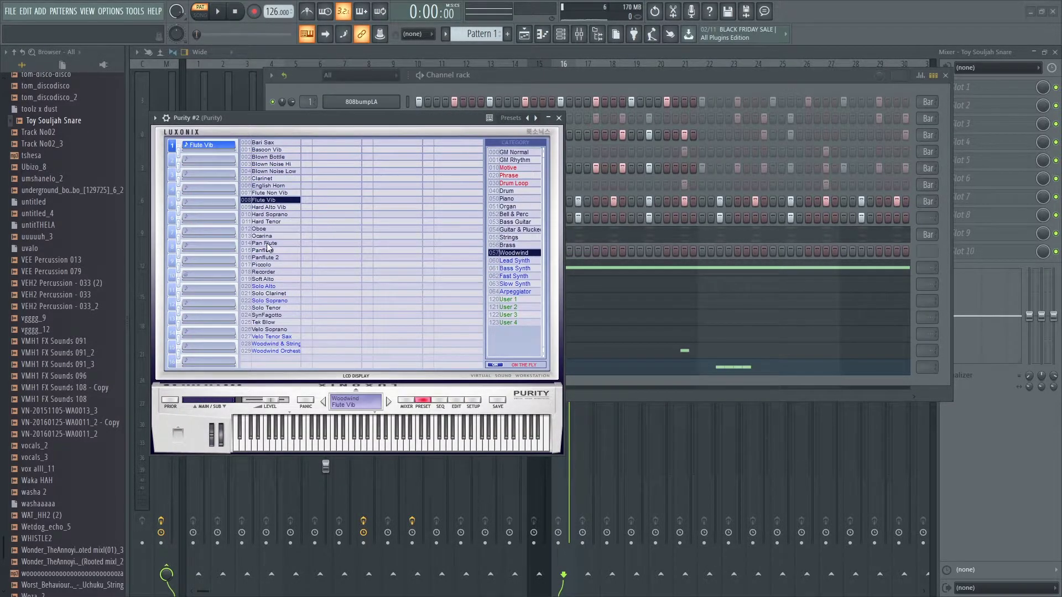
click(458, 401)
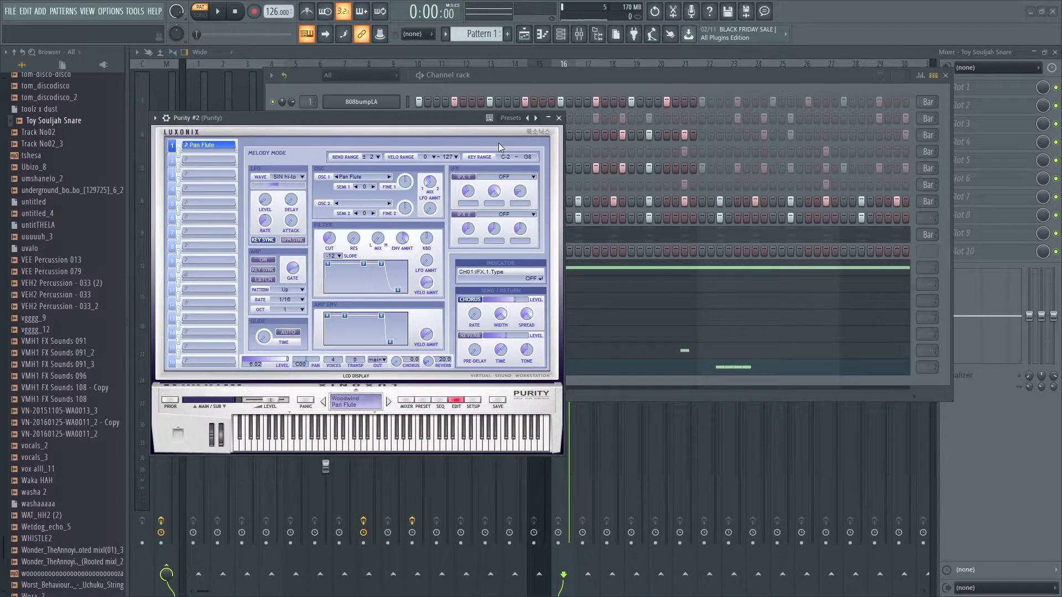
Step: Assign the cloned Purity channel to free mixer track 17 and return to the channel rack
click(155, 118)
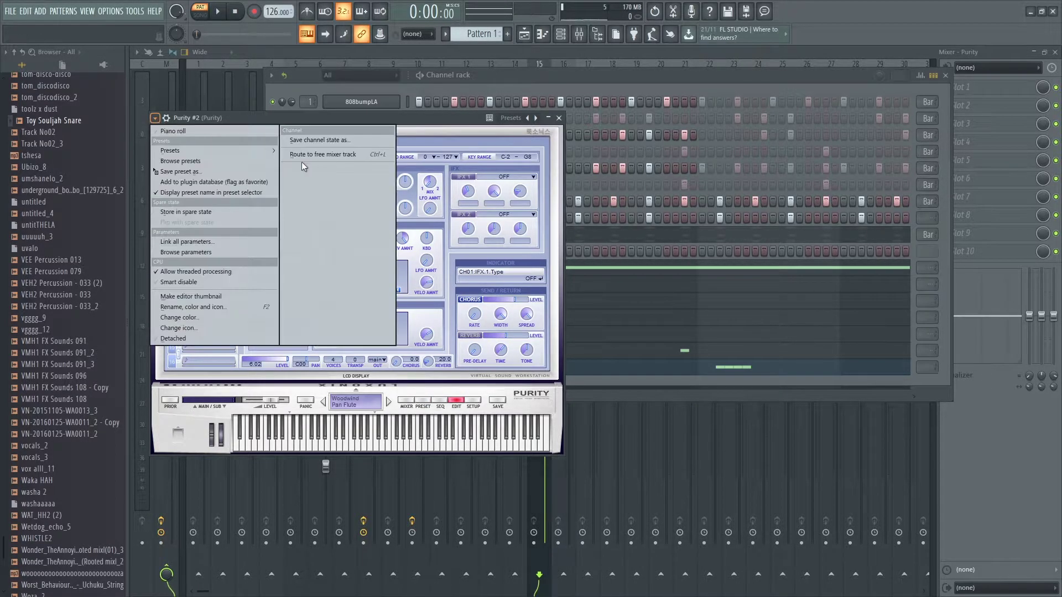
click(305, 155)
key(F6)
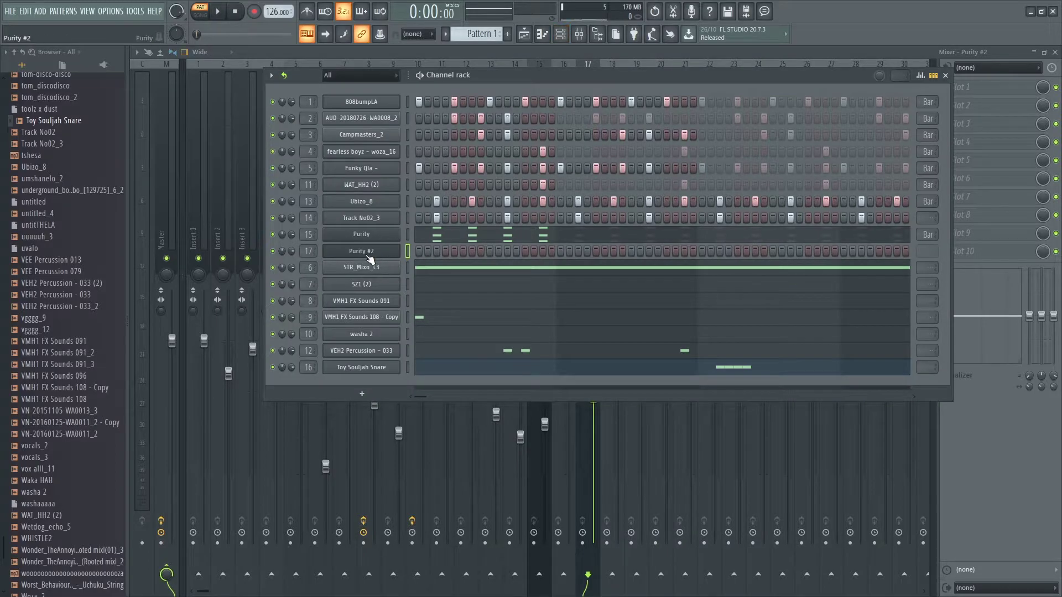
Step: Start the Pan Flute melody in bar 1 with E6, F#6, G6 and F#6 notes on every second step from step 1
click(368, 256)
click(486, 81)
right_click(401, 245)
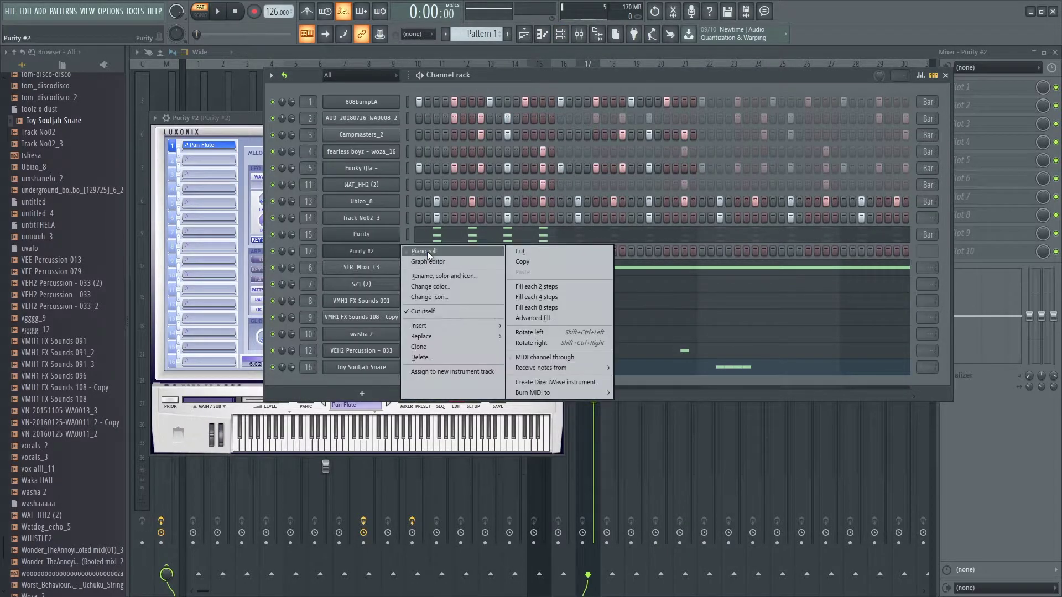
click(427, 251)
scroll(193, 241, up, 2)
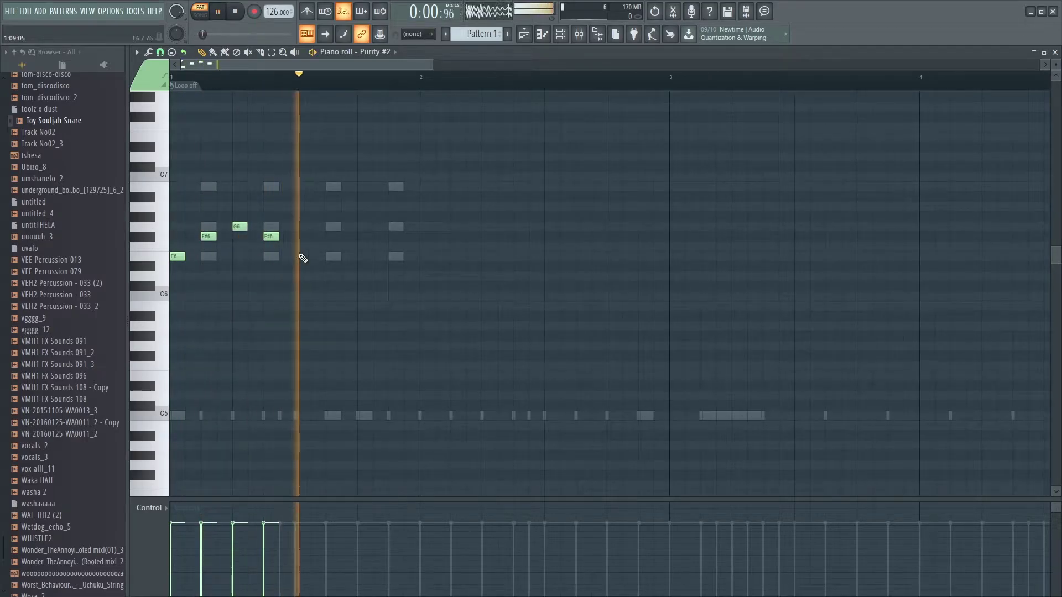
Step: Raise the fourth Pan Flute note, on step 7, to G6 and replay the pattern to check it
key(space)
key(space)
drag(268, 237, 263, 229)
key(space)
key(space)
Step: Complete the bar 1 melody with F#6, G6, F#6 and E6 on every second step from step 9, replaying the pattern between edits
click(302, 236)
click(334, 257)
key(space)
key(space)
mouse_move(333, 256)
mouse_down()
mouse_move(334, 230)
mouse_move(346, 228)
mouse_move(329, 228)
mouse_move(391, 263)
mouse_up()
key(space)
key(space)
click(361, 237)
click(391, 227)
key(space)
key(space)
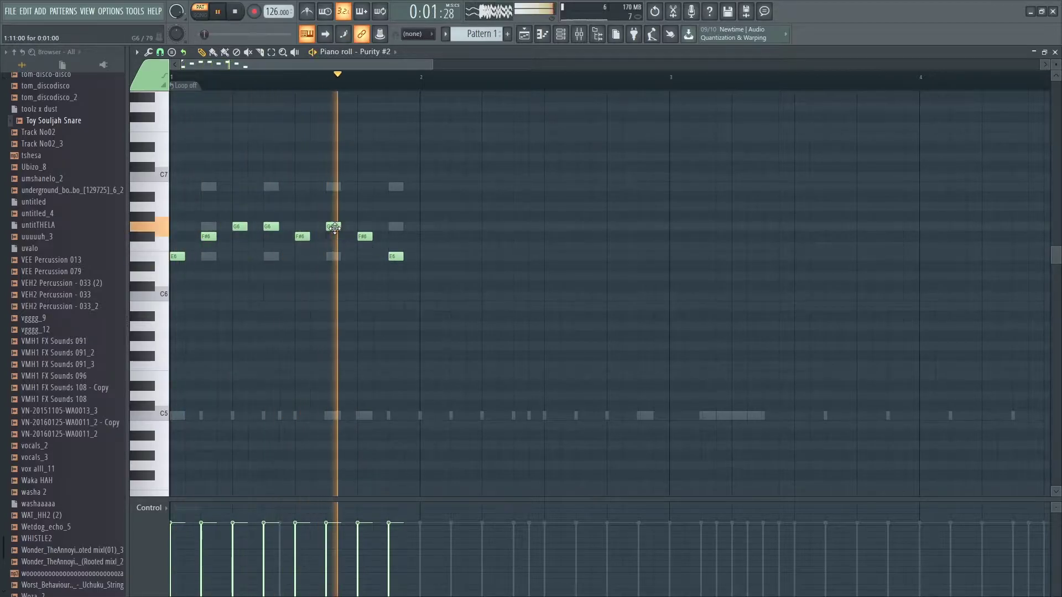
Step: Lower the Pan Flute note on step 11 to E6 and delete the F#6 note on step 13 during playback
key(space)
key(space)
drag(327, 227, 327, 255)
right_click(365, 236)
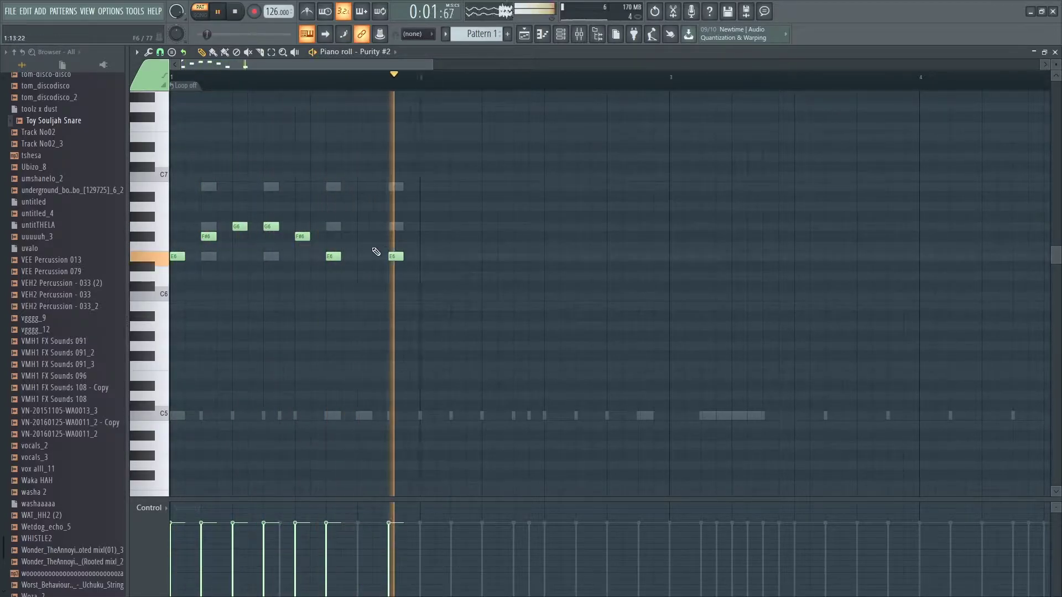
Step: Stop playback, set the Pan Flute melody to loop every bar, and replay the pattern
key(space)
click(184, 86)
click(217, 133)
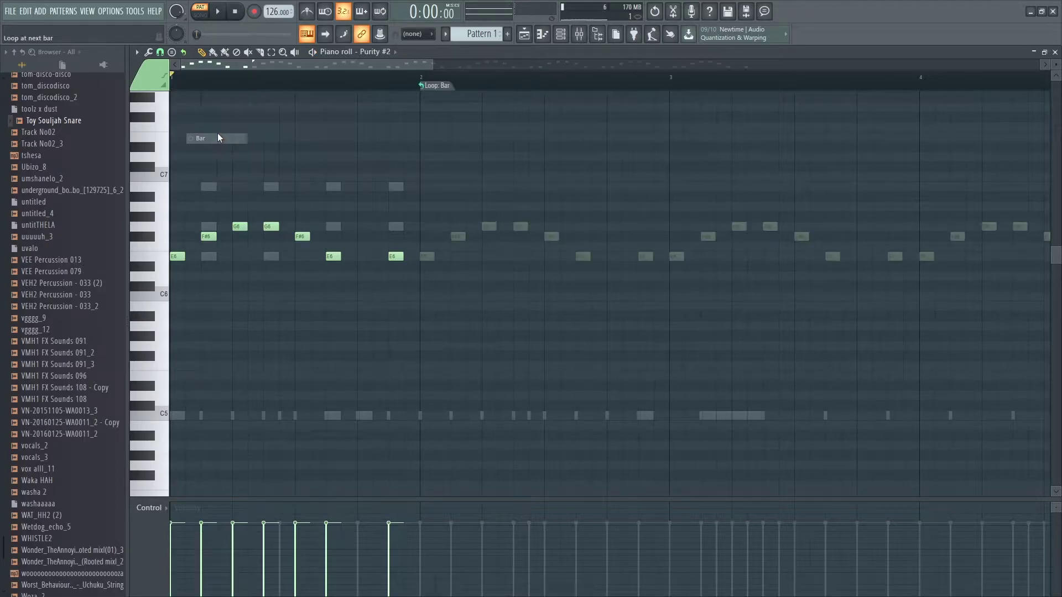
key(space)
Step: Lower the Purity #2 level on mixer track 17 to about 58% (-10.5 dB) while the pattern plays
click(563, 38)
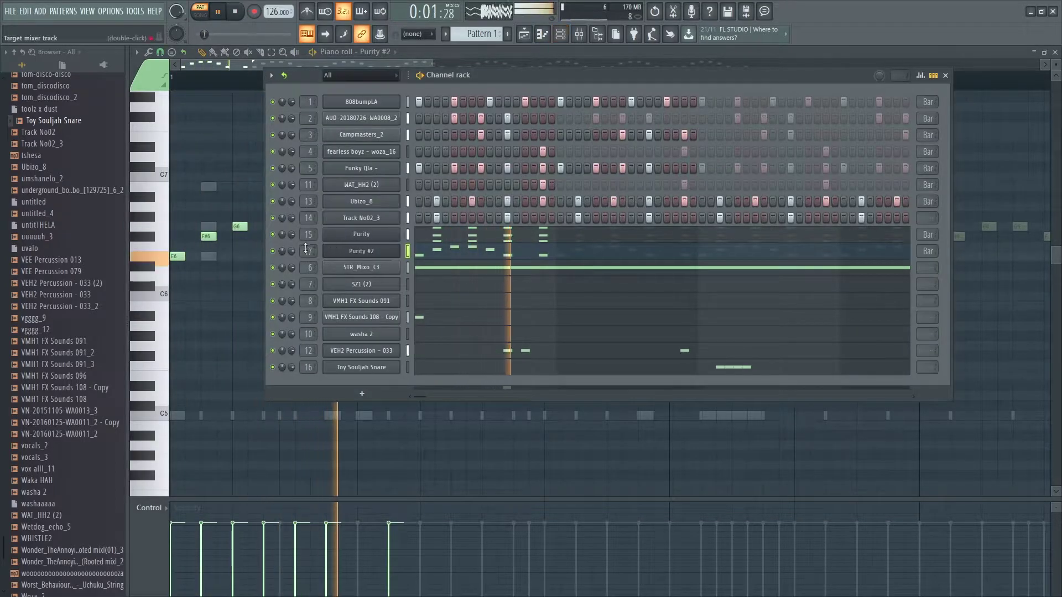
key(F9)
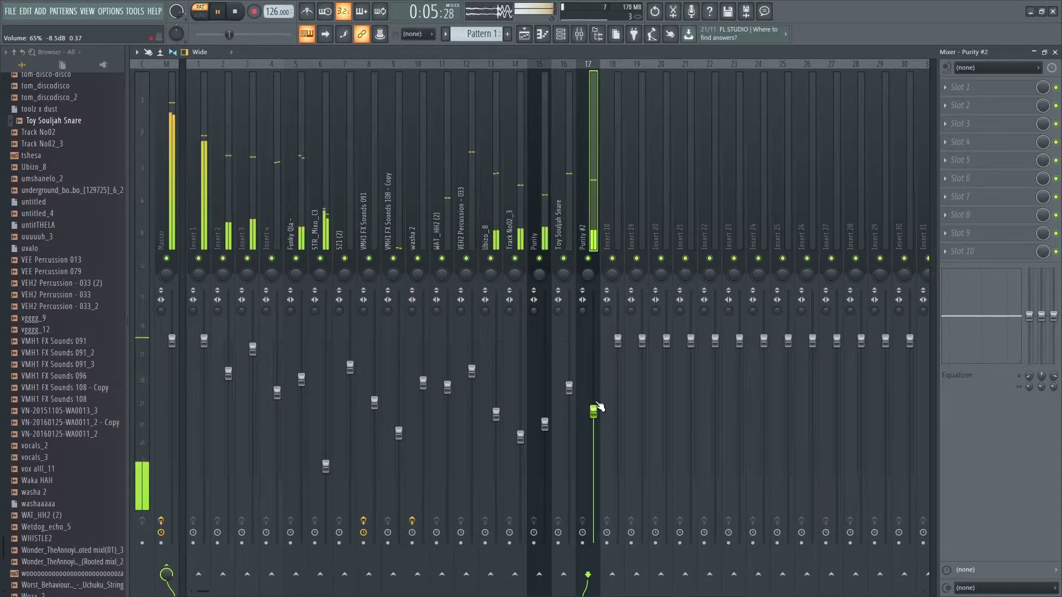
click(579, 36)
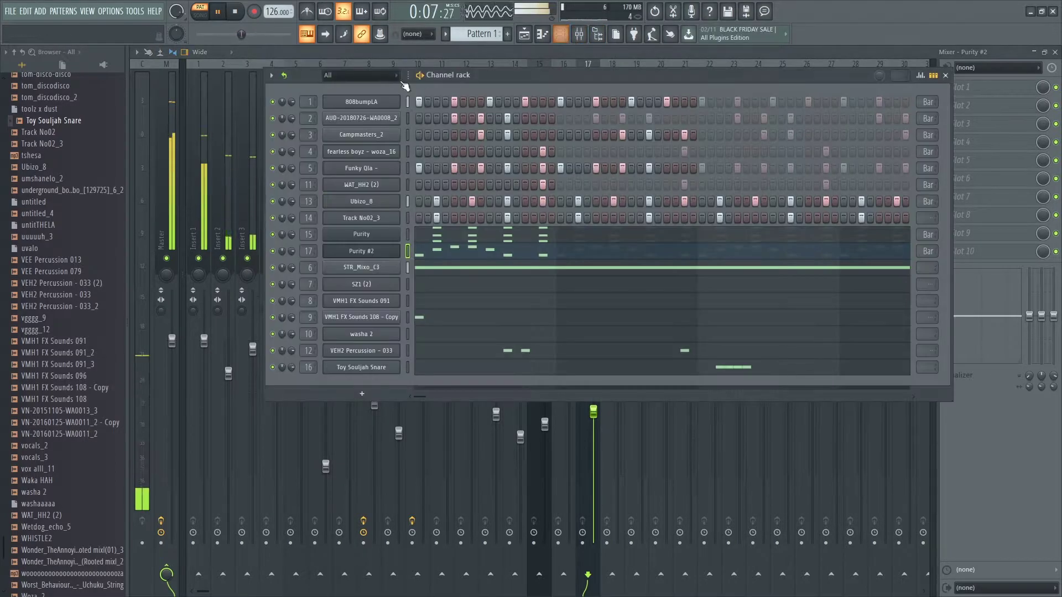
scroll(55, 190, up, 6)
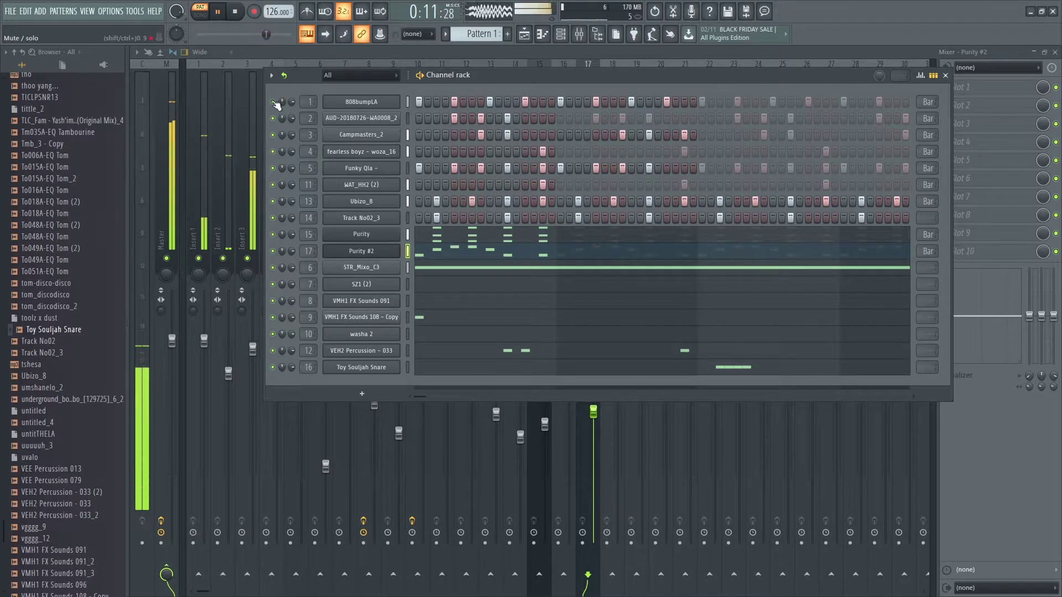
click(562, 58)
drag(593, 412, 594, 426)
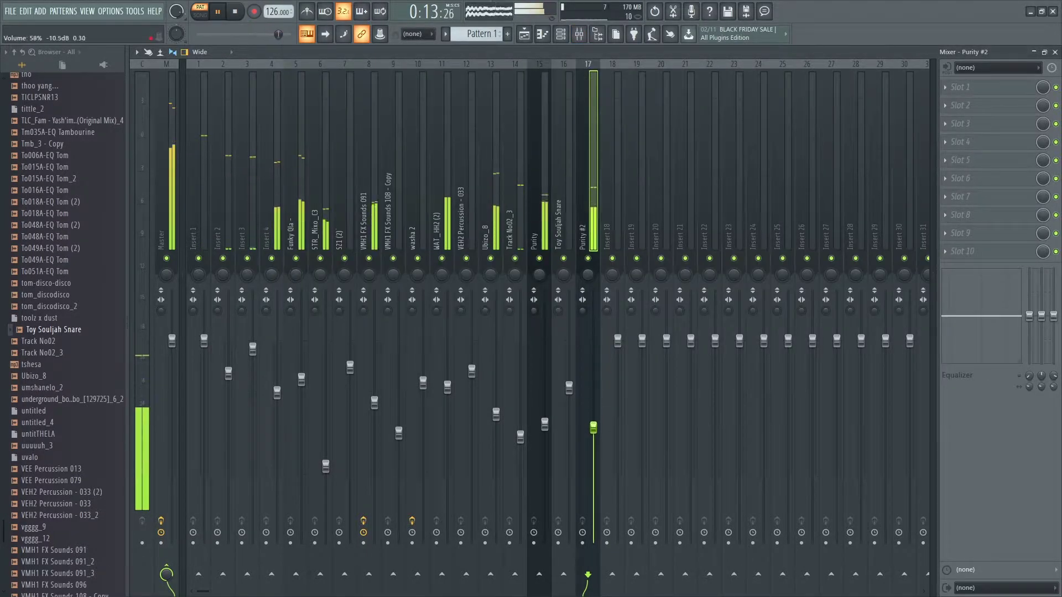
Step: Add the To006A-EQ Tom sample as a channel with four consecutive C5 notes on steps 3 to 6 of bar 4
click(560, 33)
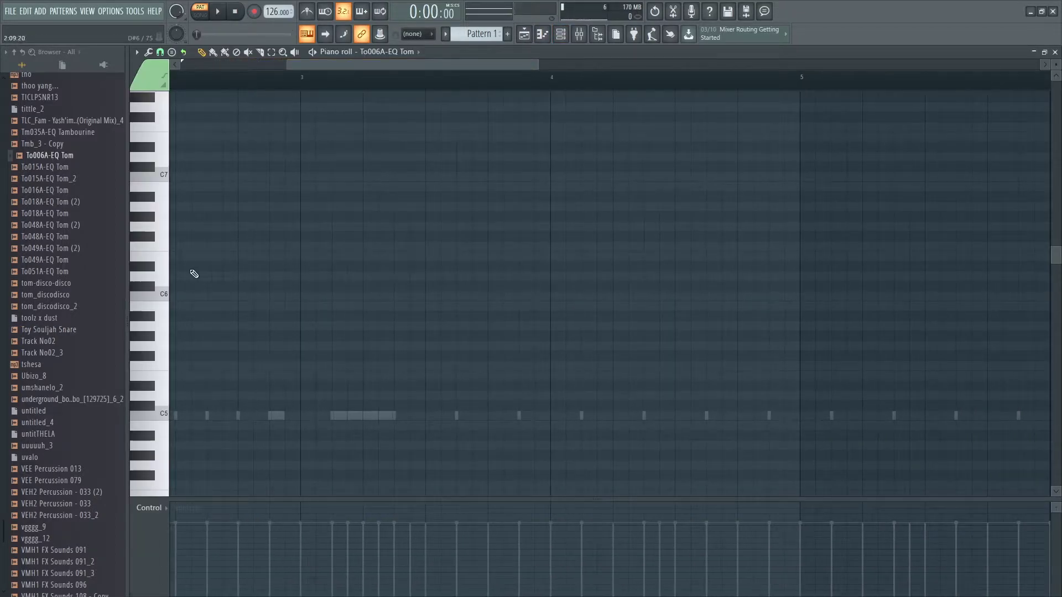
scroll(195, 274, down, 1)
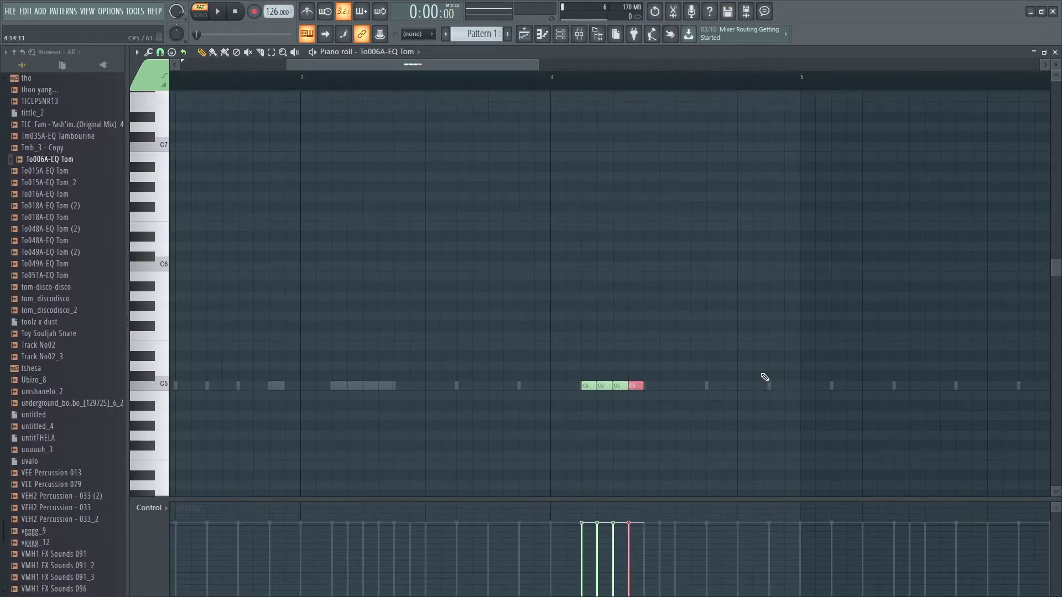
click(560, 34)
Step: Assign the To006A-EQ Tom to free mixer track 18, set its level to 86% (-3.2 dB) and return to the channel rack
click(387, 383)
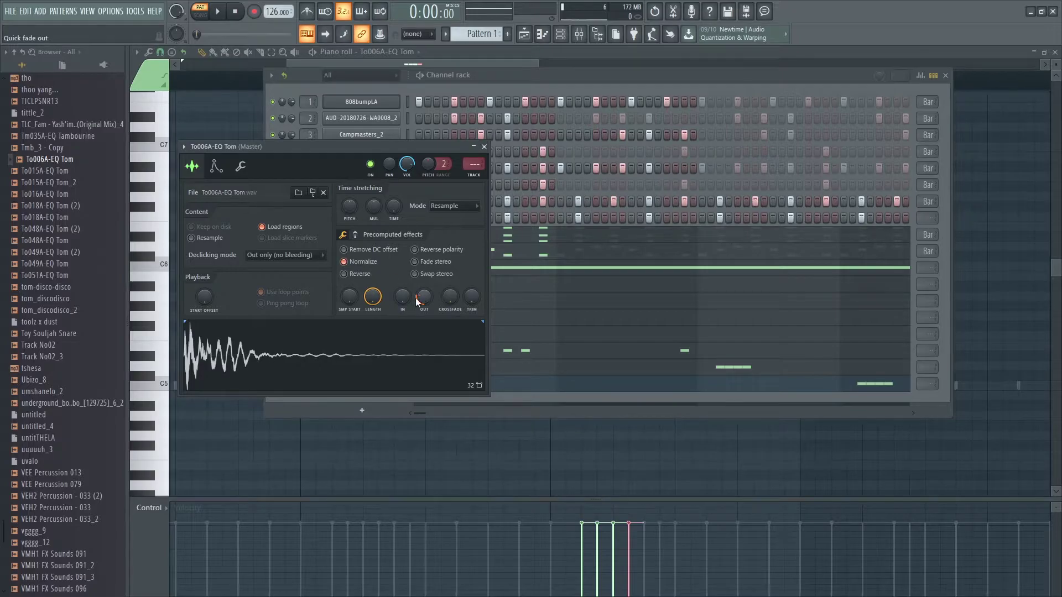
key(F9)
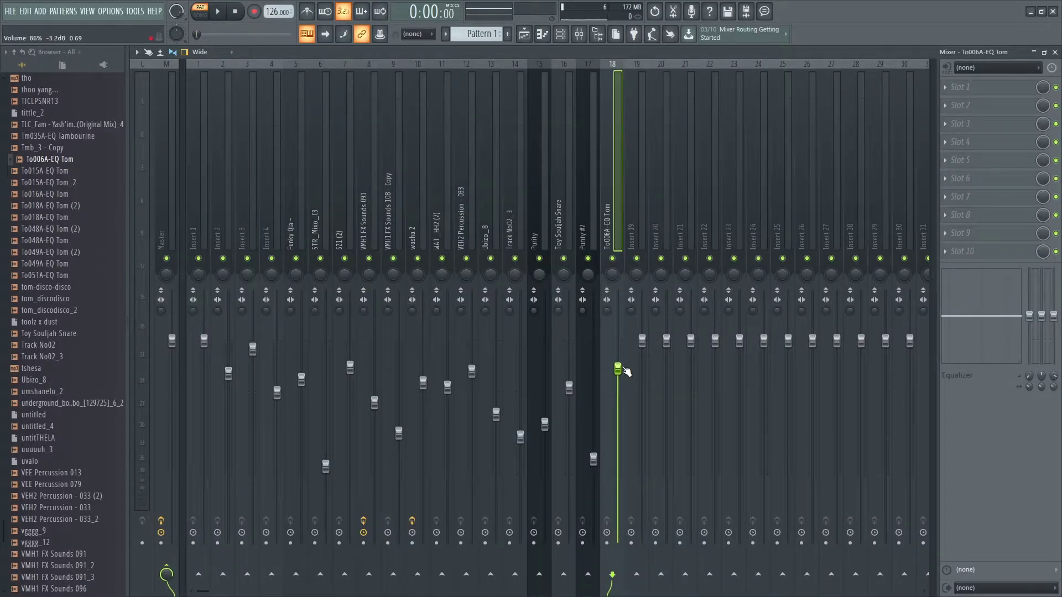
click(561, 35)
Step: Add the Tmb_3 - Copy sample as a new channel with a C5 note on step 11 of bar 4
scroll(71, 188, up, 2)
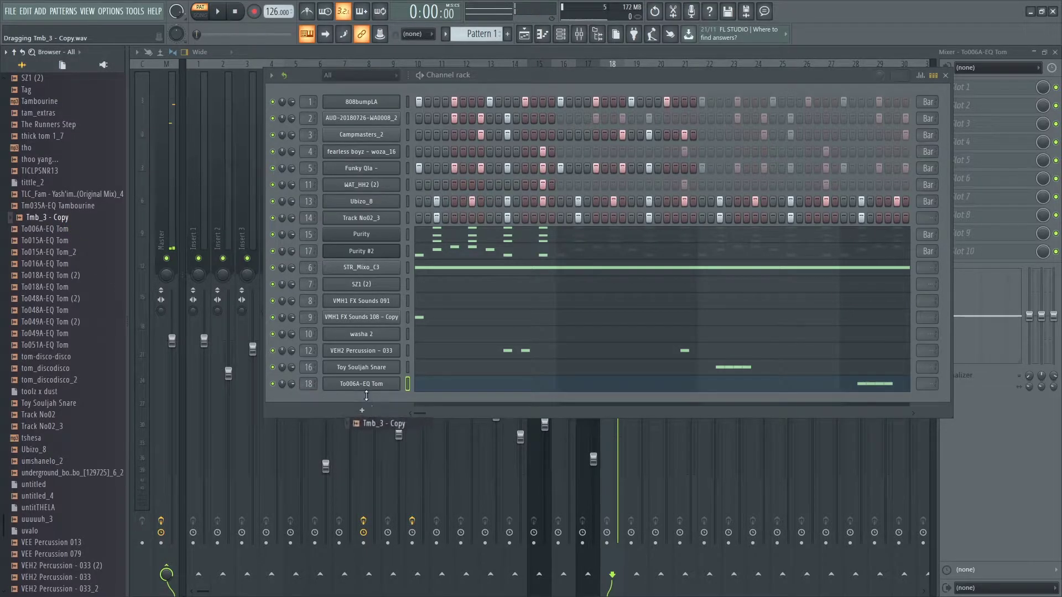
drag(366, 395, 366, 399)
right_click(398, 395)
click(431, 402)
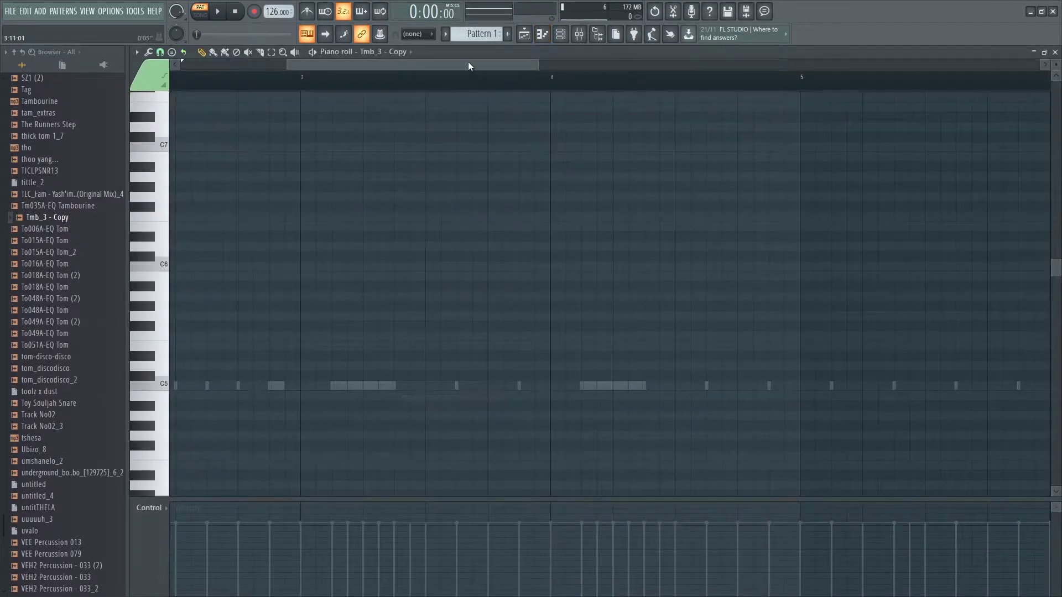
click(542, 34)
click(560, 34)
click(560, 34)
Step: Assign the Tmb_3 - Copy channel to free mixer track 19, lower its level and return to the channel rack
click(364, 401)
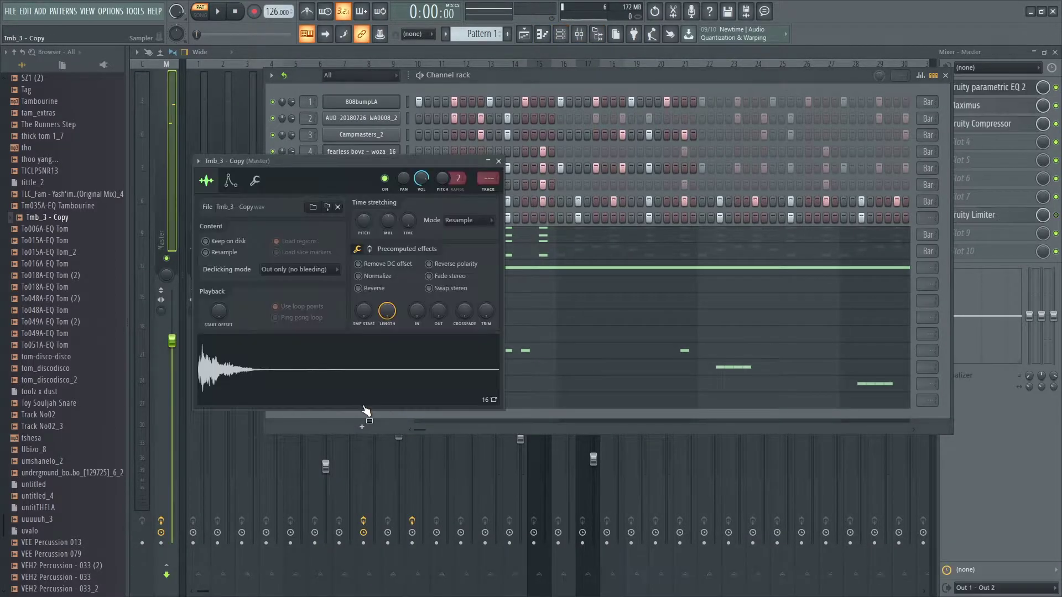
key(ctrl+l)
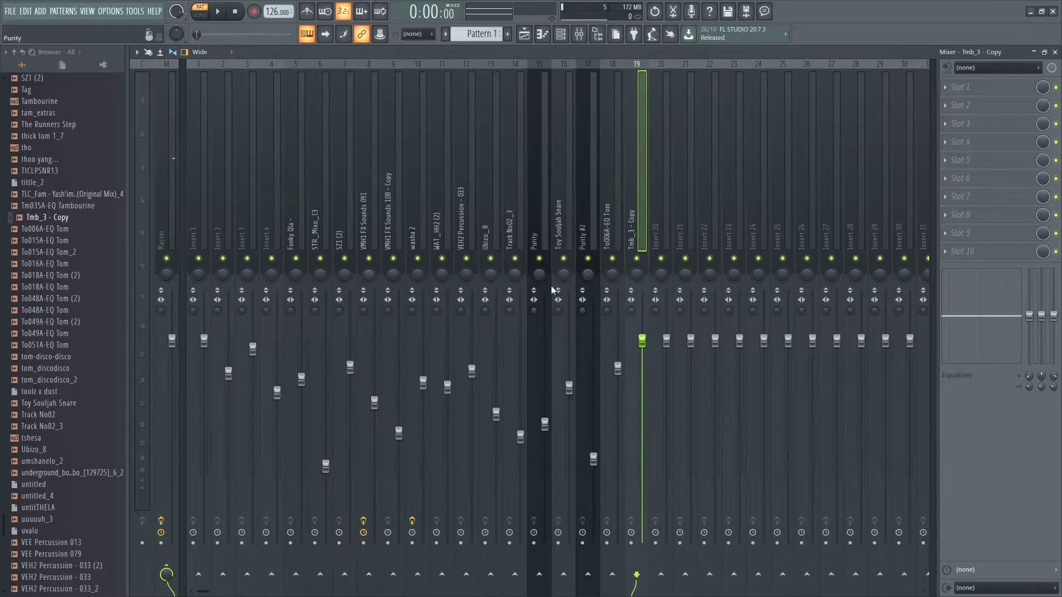
click(561, 34)
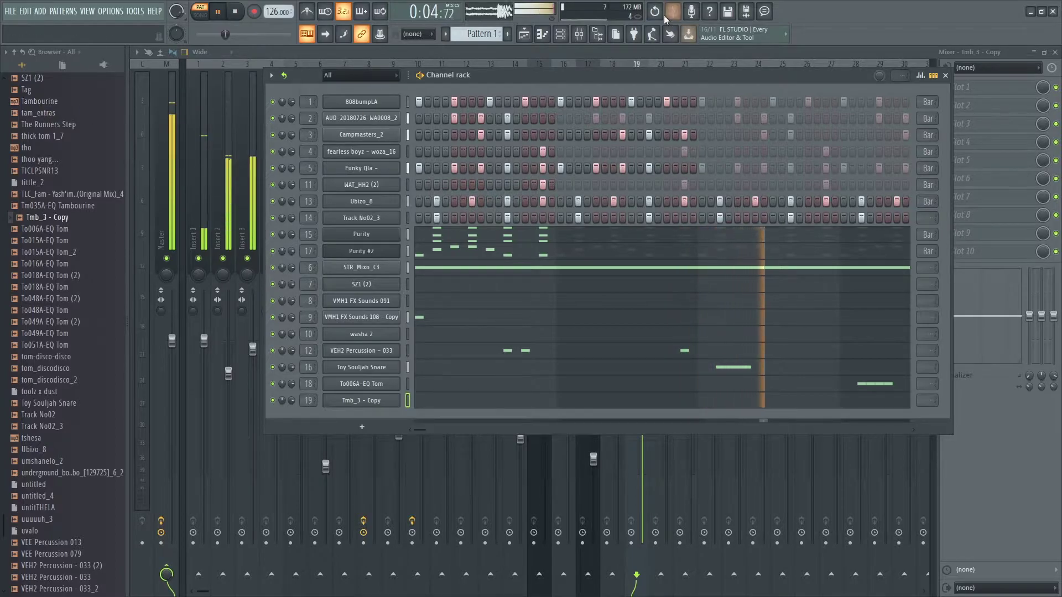
Step: Switch the channel rack to note previews and audition the tho sample in the browser
click(933, 75)
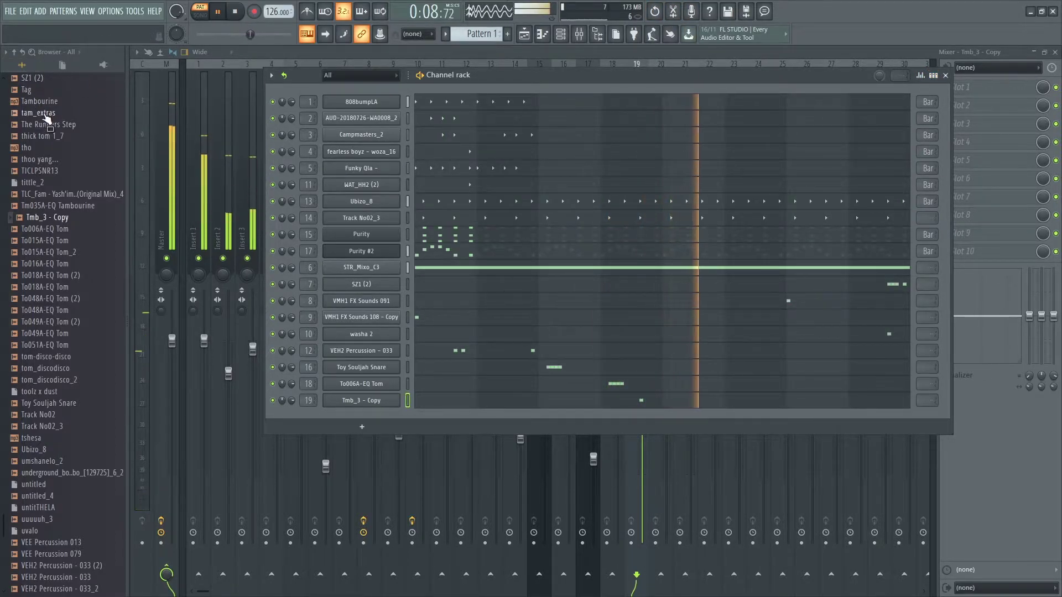
click(46, 148)
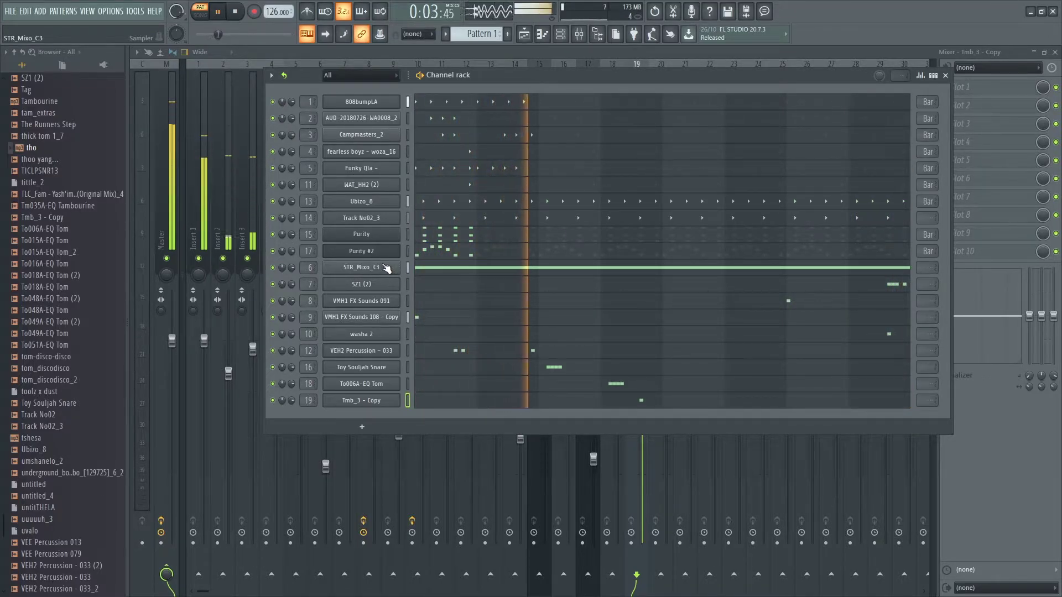
Step: Add the SY_Tom sample as a new channel with three consecutive C5 notes on steps 13 to 15 of bar 4
scroll(44, 213, up, 4)
drag(37, 193, 373, 413)
click(426, 418)
drag(412, 69, 561, 64)
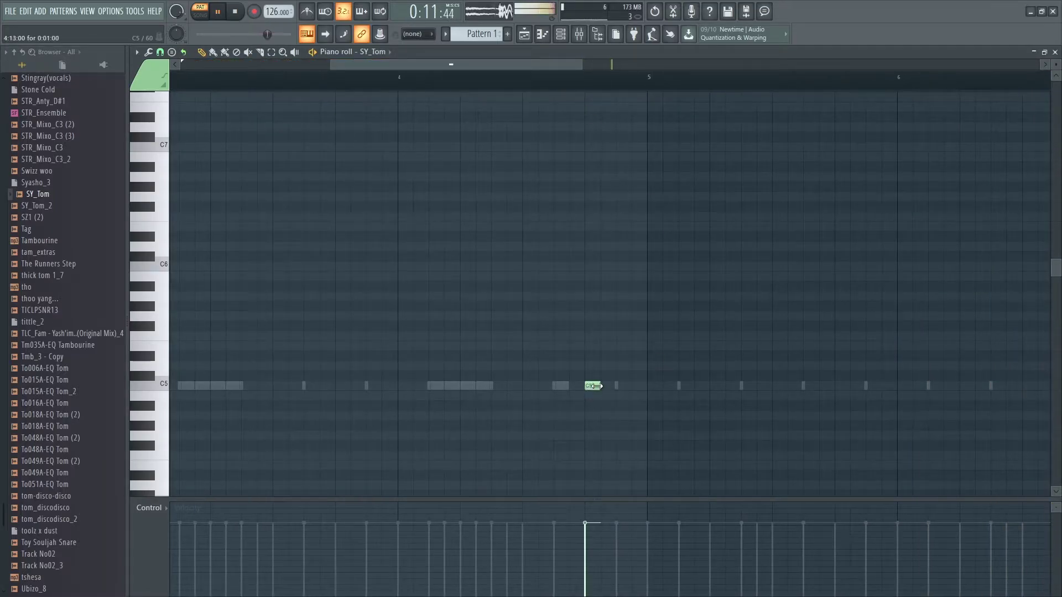
Step: Assign the SY_Tom channel to free mixer track 20 and set its level to 91% (-2.0 dB)
click(560, 34)
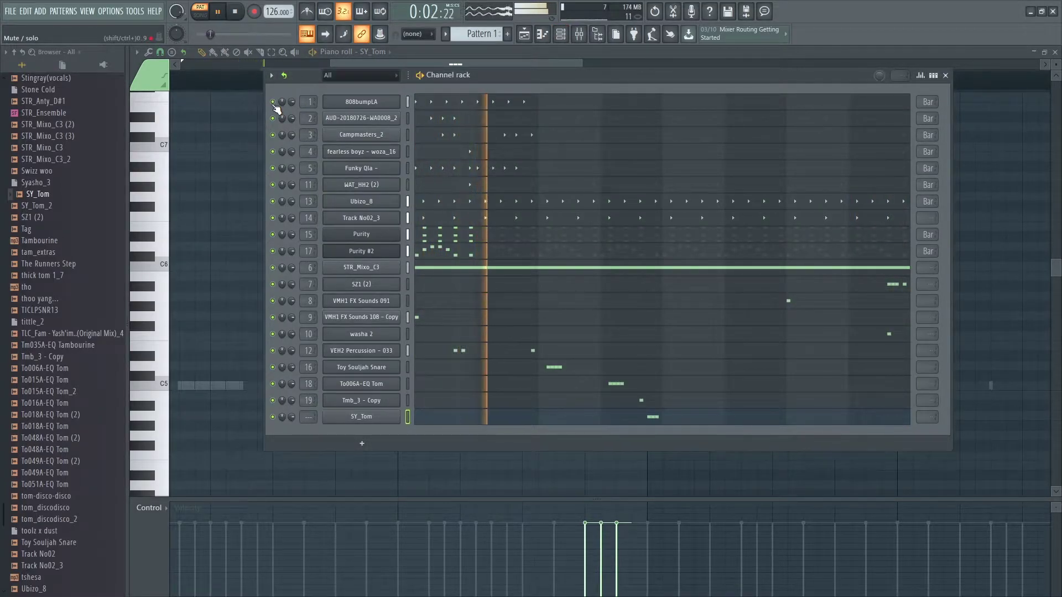
click(388, 417)
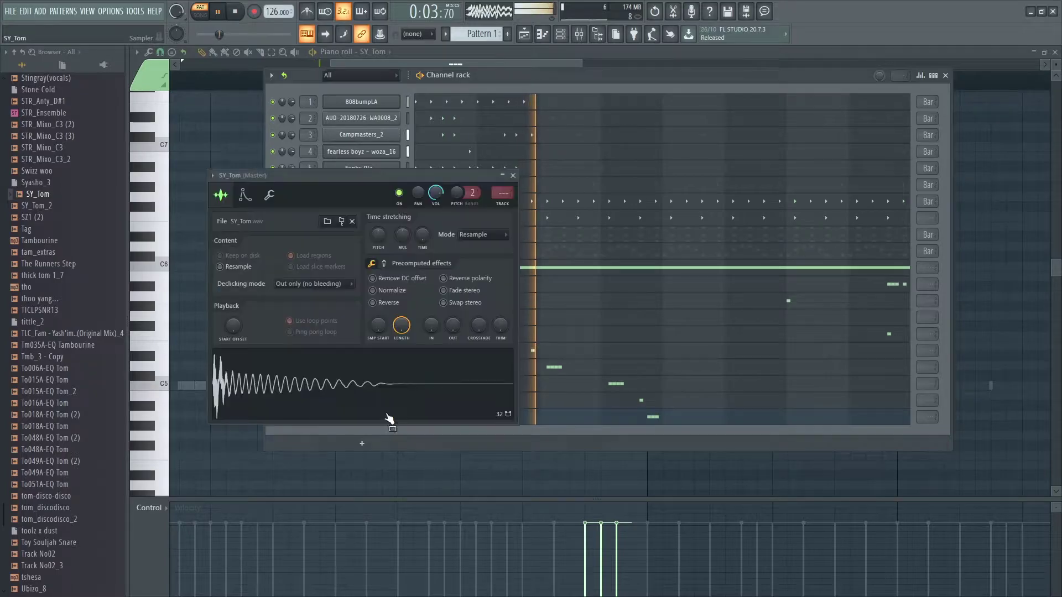
double_click(505, 198)
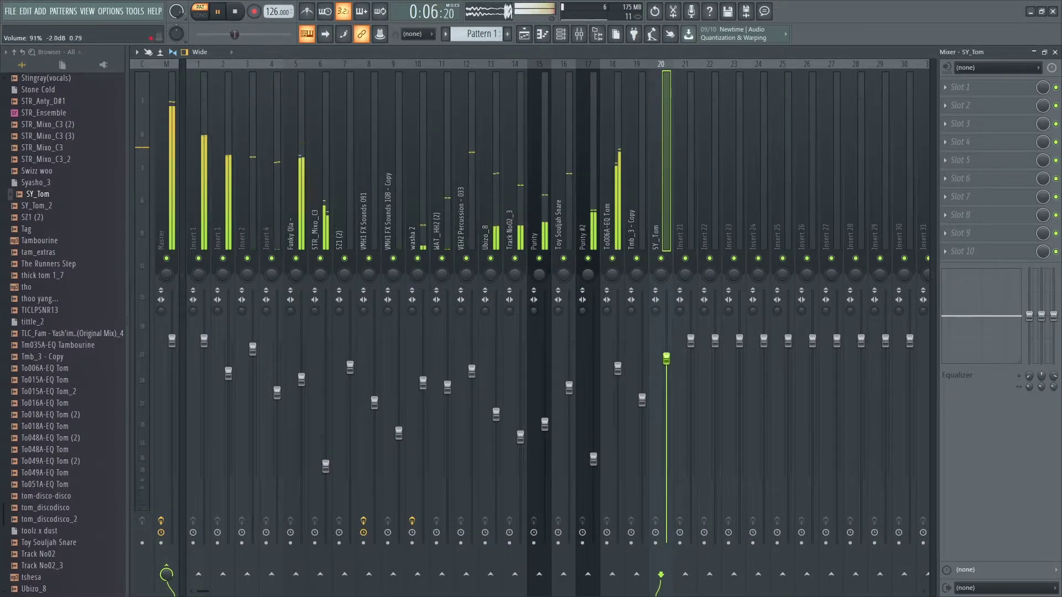
Step: Add two G4 notes for SY_Tom on steps 1 and 3 of bar 5, then stop playback in the channel rack
click(562, 35)
click(550, 243)
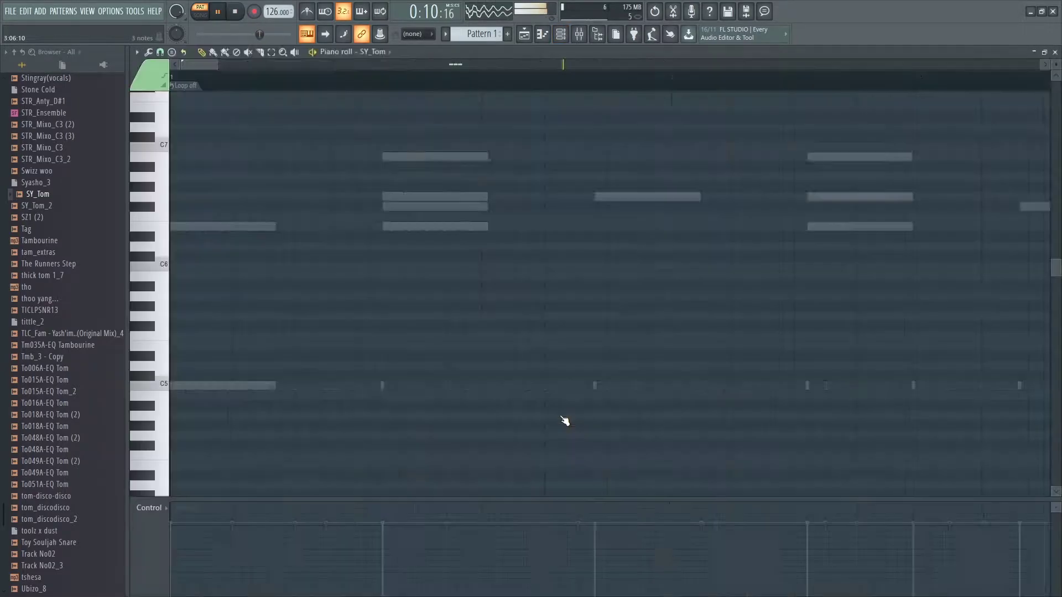
drag(424, 66, 535, 97)
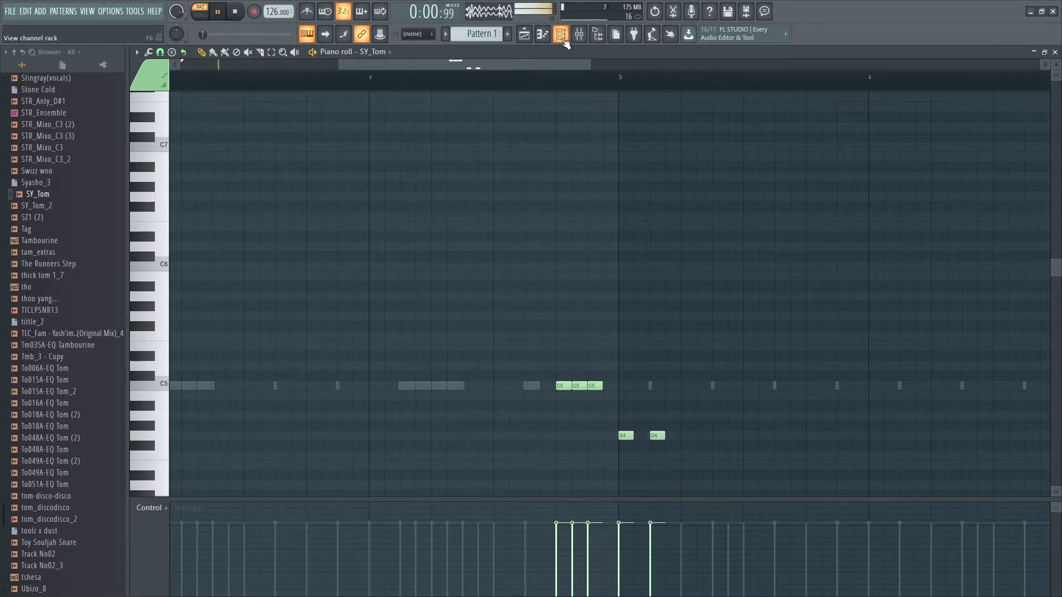
click(560, 35)
key(space)
Step: Clone the Purity #2 channel
right_click(387, 252)
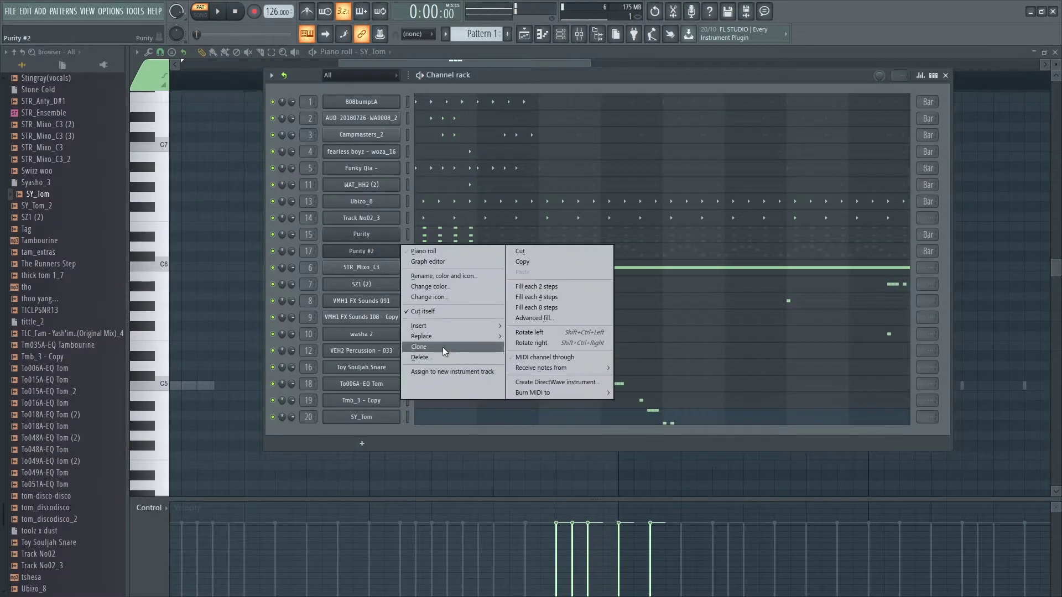
click(440, 347)
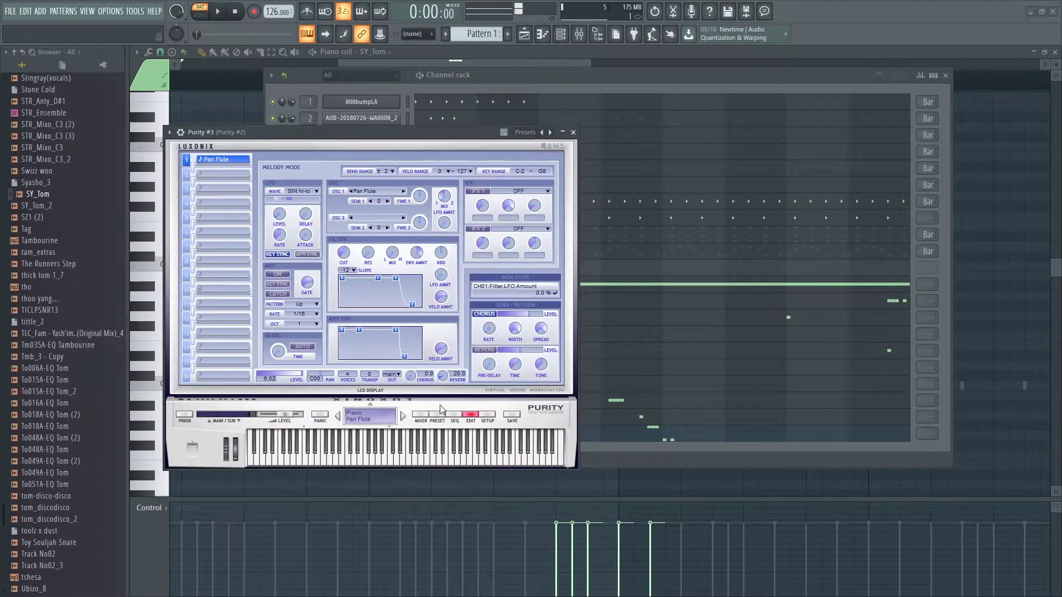
Step: Try the Cheese 2 preset from the Fast Synth category on the cloned Purity channel
click(437, 416)
click(531, 291)
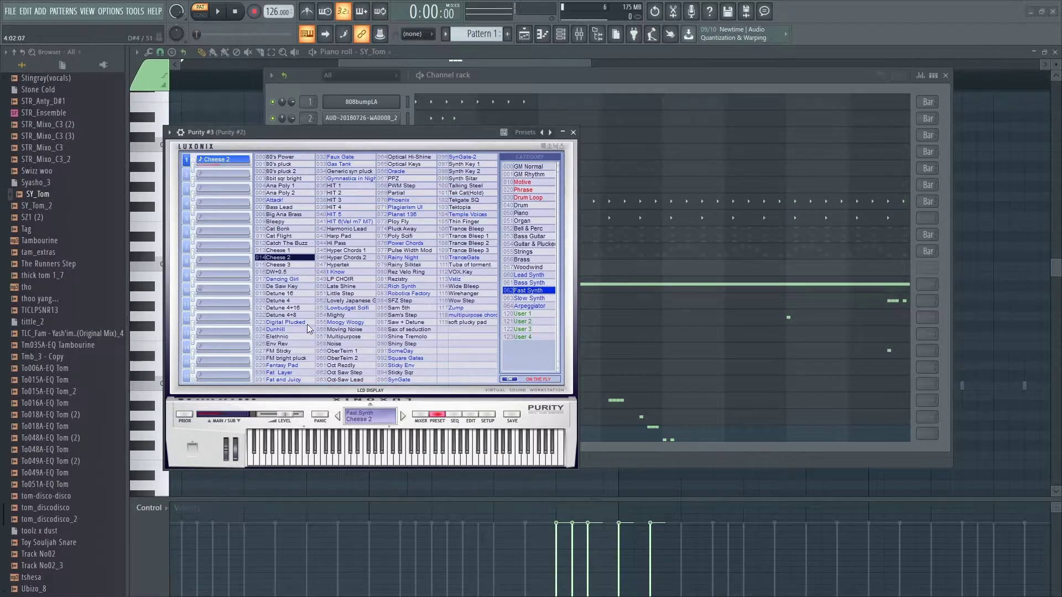
click(498, 118)
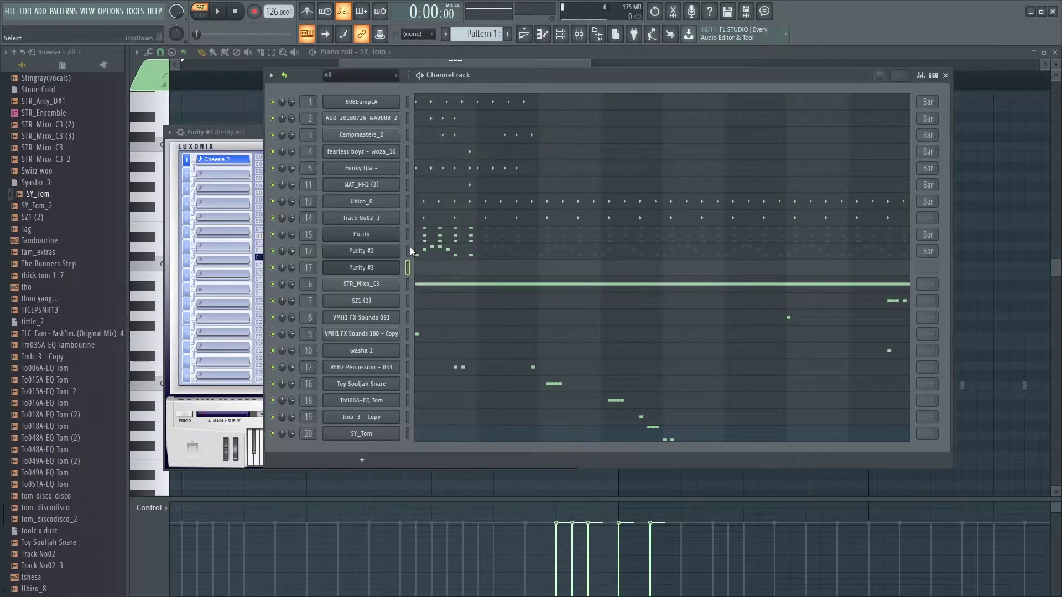
Step: Load the Violin preset from the GM Normal category in Purity #3 and return to the channel rack
click(395, 271)
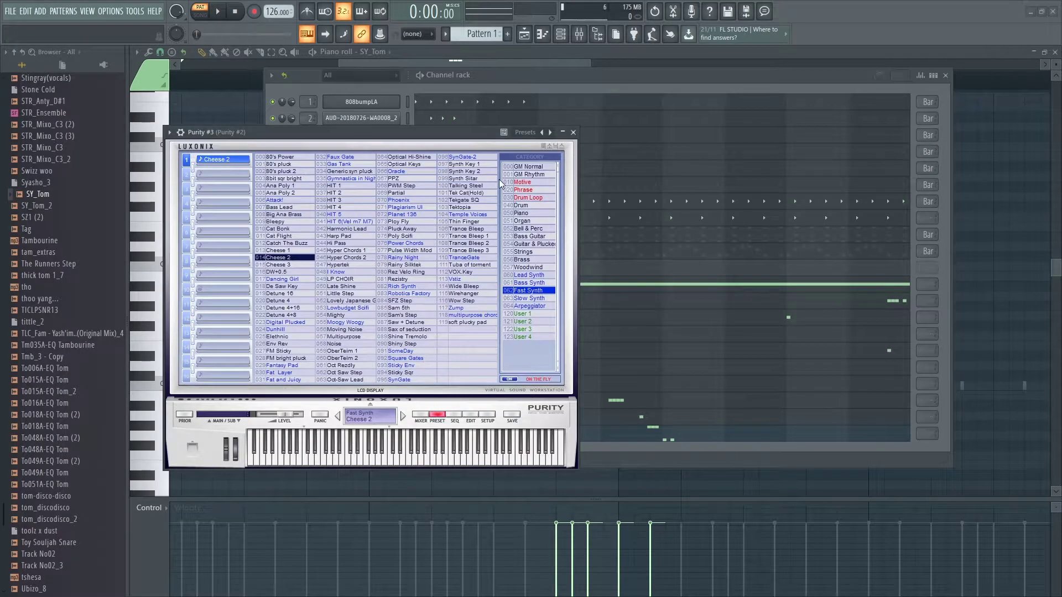
click(534, 167)
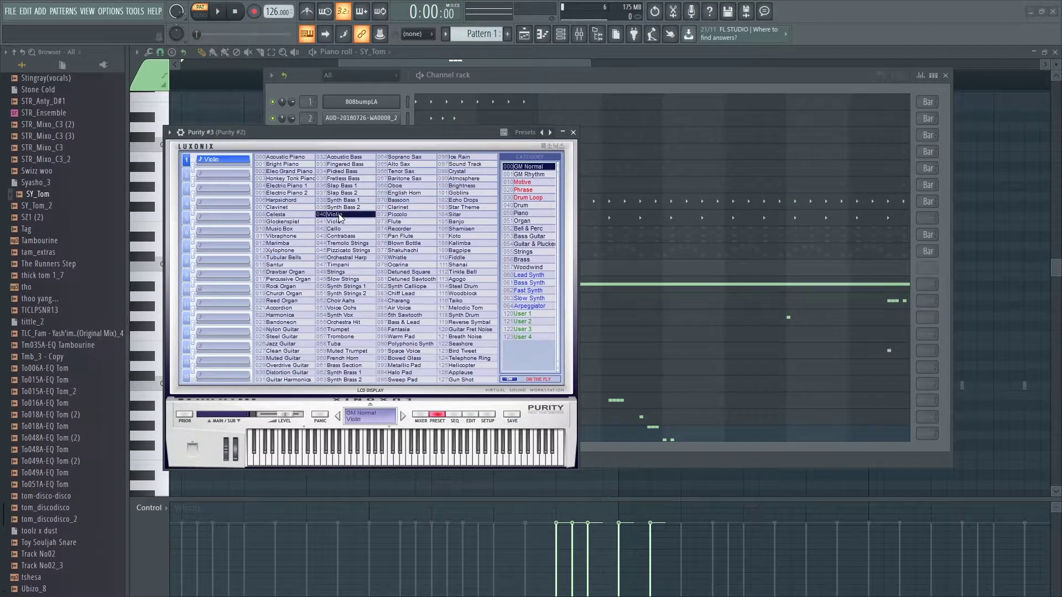
click(460, 89)
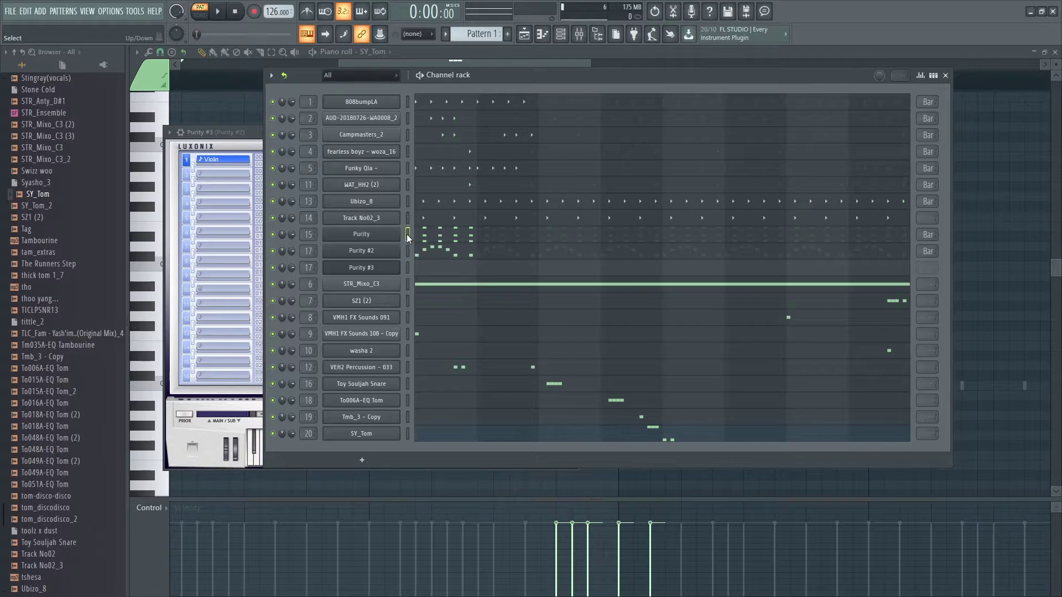
Step: Copy the Purity chords to the Violin channel and assign it to free mixer track 21, lowered to about 63% (-9.1 dB) during playback
click(361, 267)
key(F9)
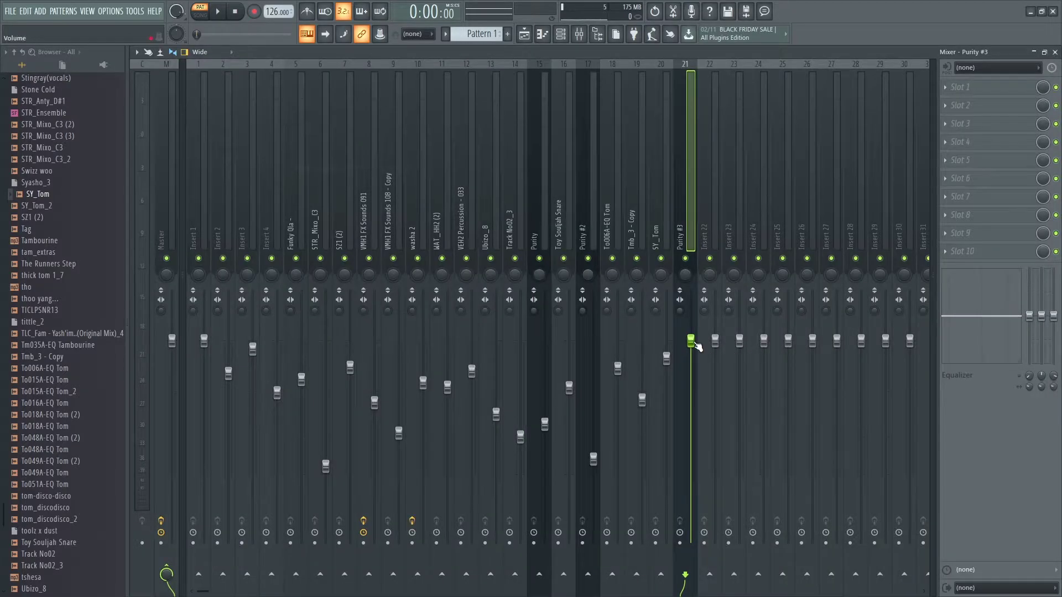
key(space)
drag(691, 340, 691, 416)
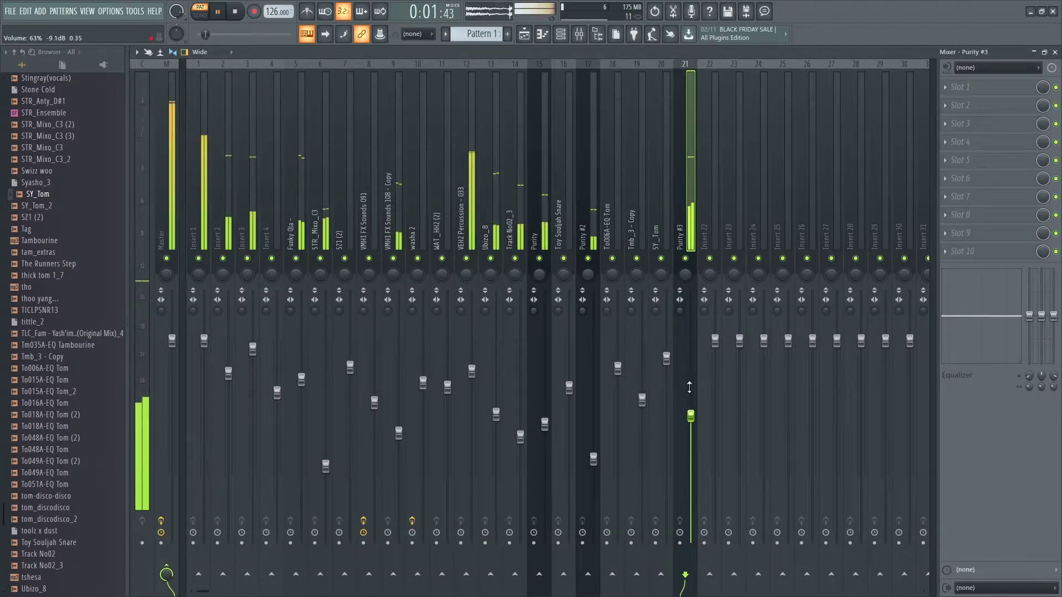
Step: Transpose the Violin chords down one octave and lower their mixer level to about 50% (-12.8 dB)
click(543, 34)
drag(376, 66, 218, 67)
key(ctrl+Down)
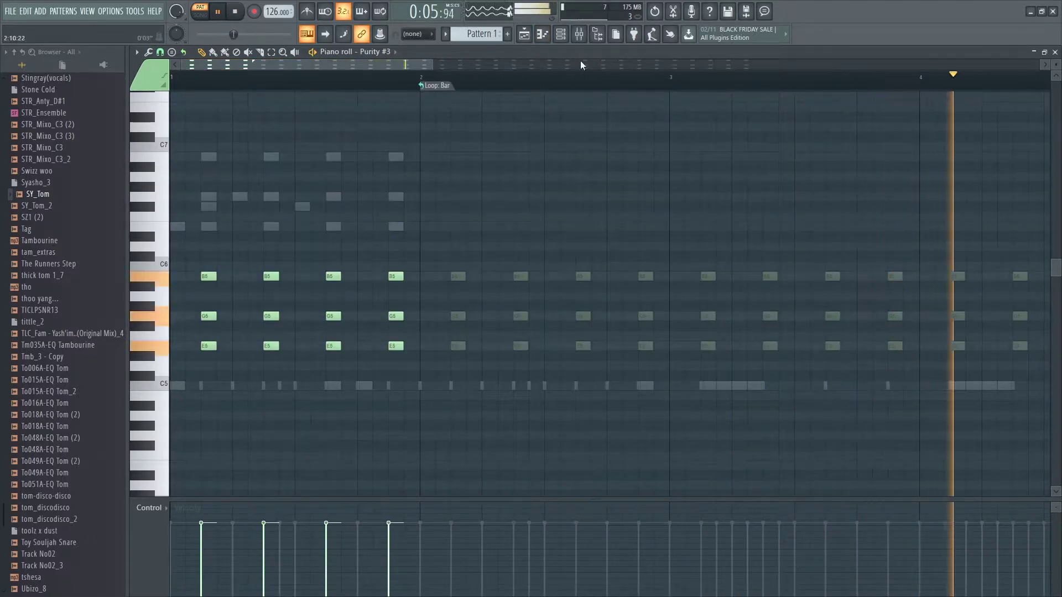
click(579, 35)
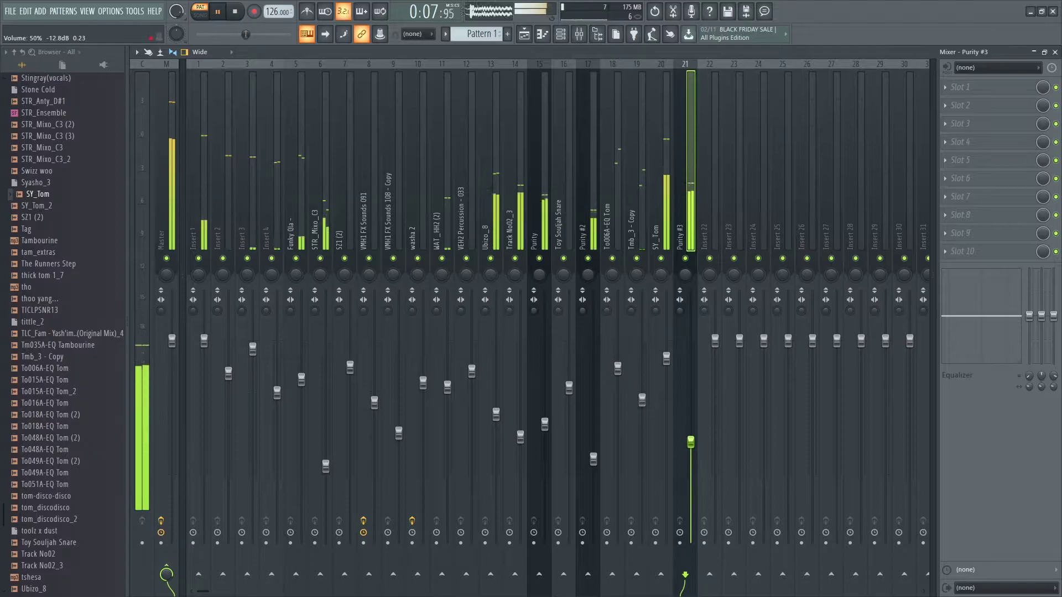
Step: Add the SZ1 (2) sample as a new channel after SY_Tom and draw one C6 note and four C5 notes in bar 6
click(562, 34)
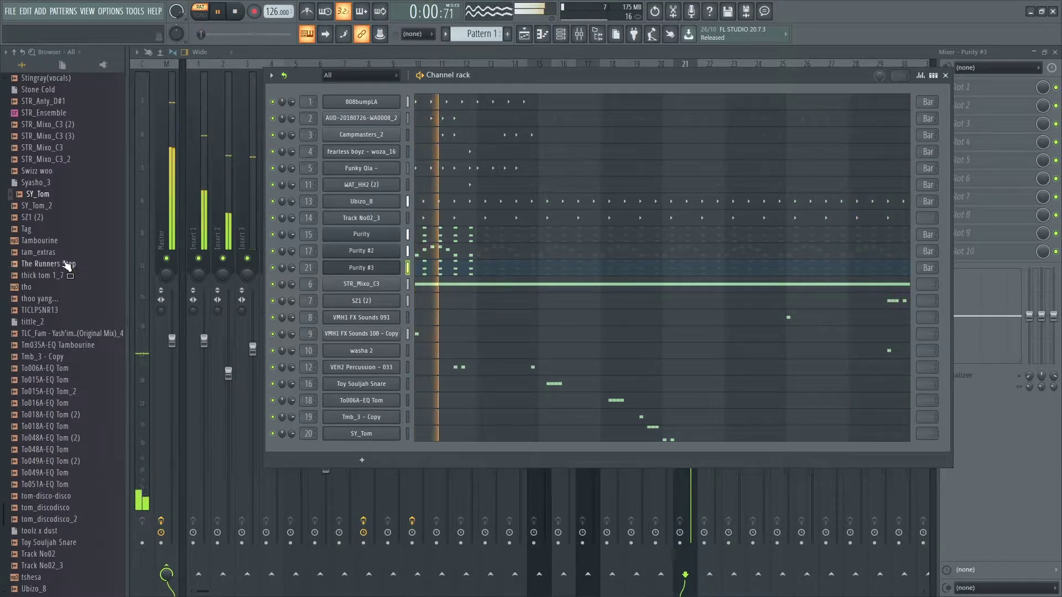
drag(39, 217, 394, 448)
click(433, 447)
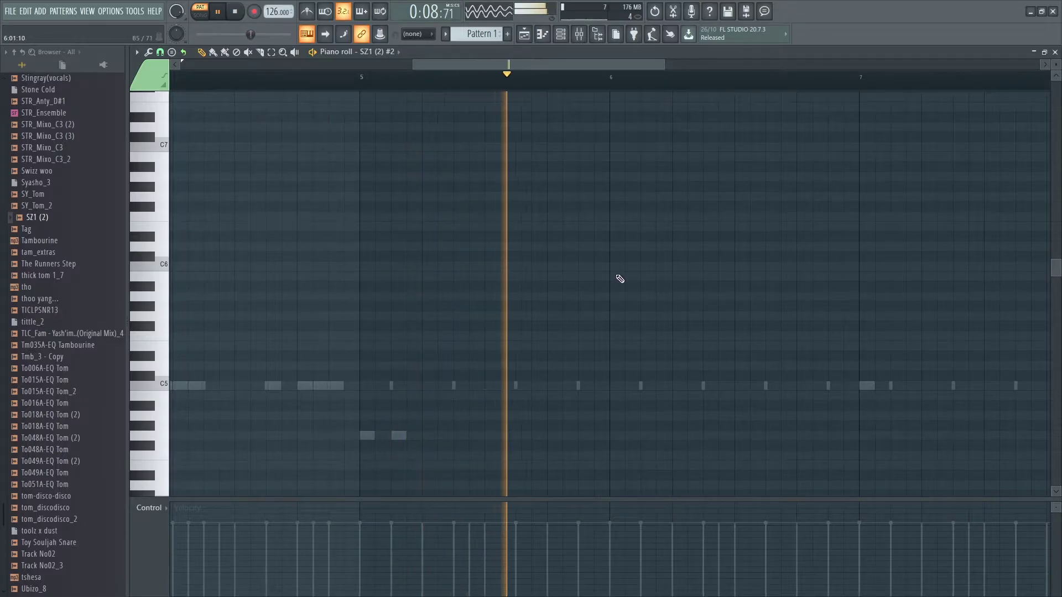
click(645, 266)
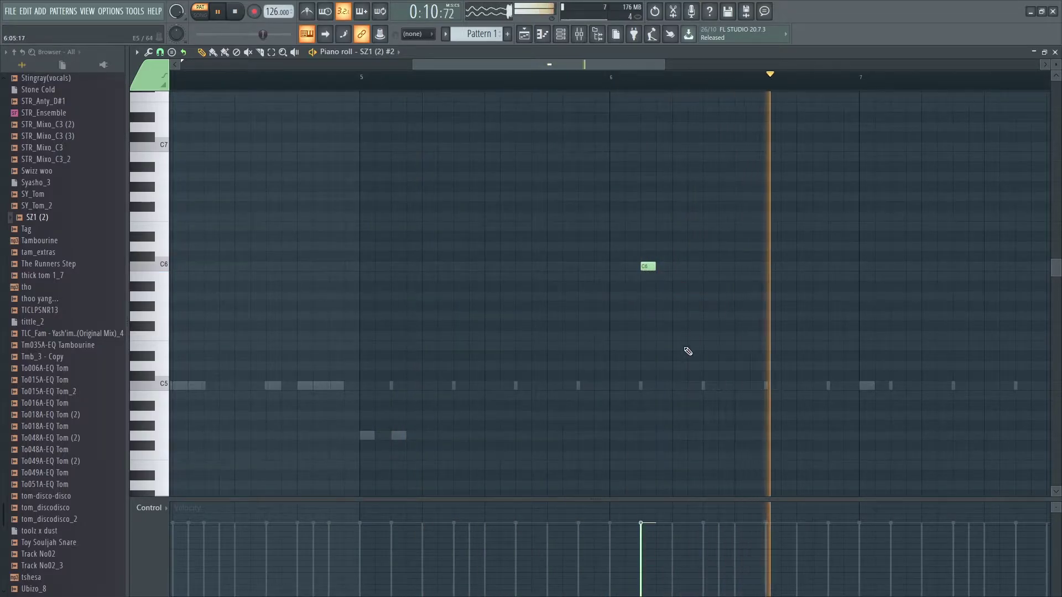
click(679, 386)
click(694, 385)
drag(698, 384, 673, 387)
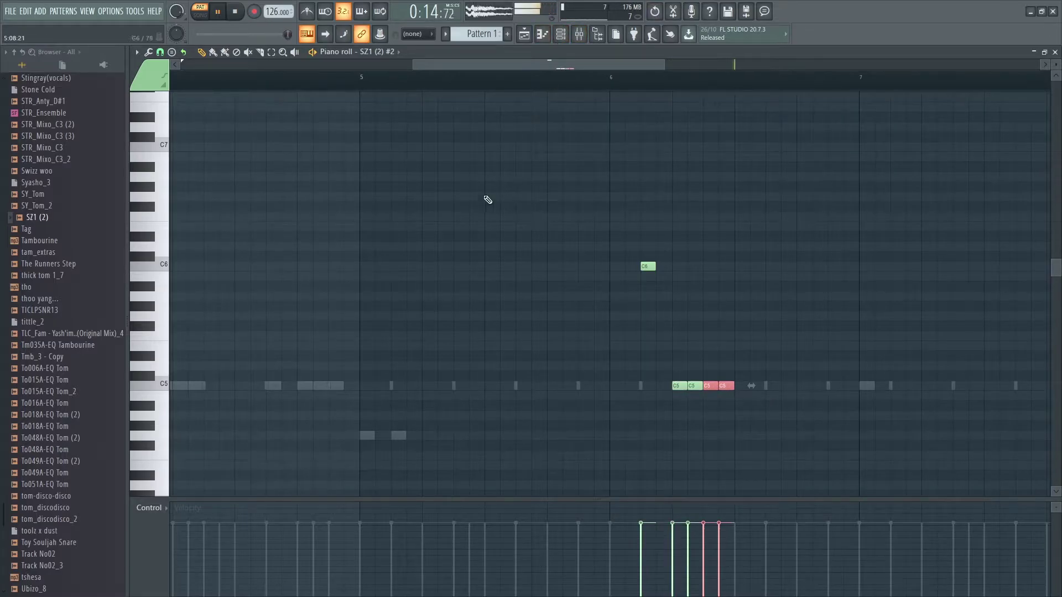
Step: Assign the new SZ1 (2) #2 channel to free mixer track 22 and lower its fader slightly
click(559, 35)
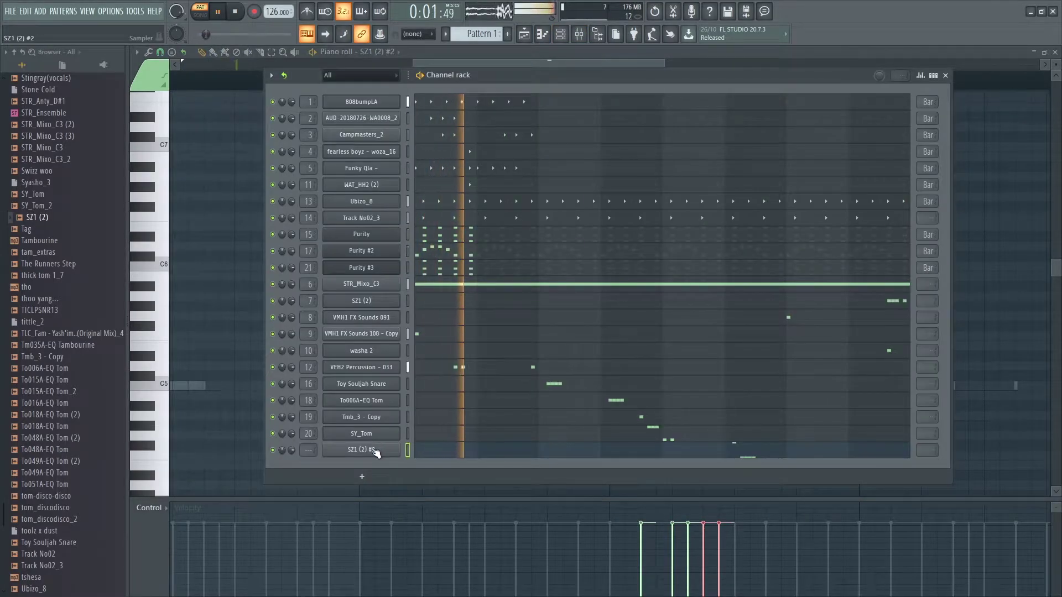
click(363, 450)
key(ctrl+l)
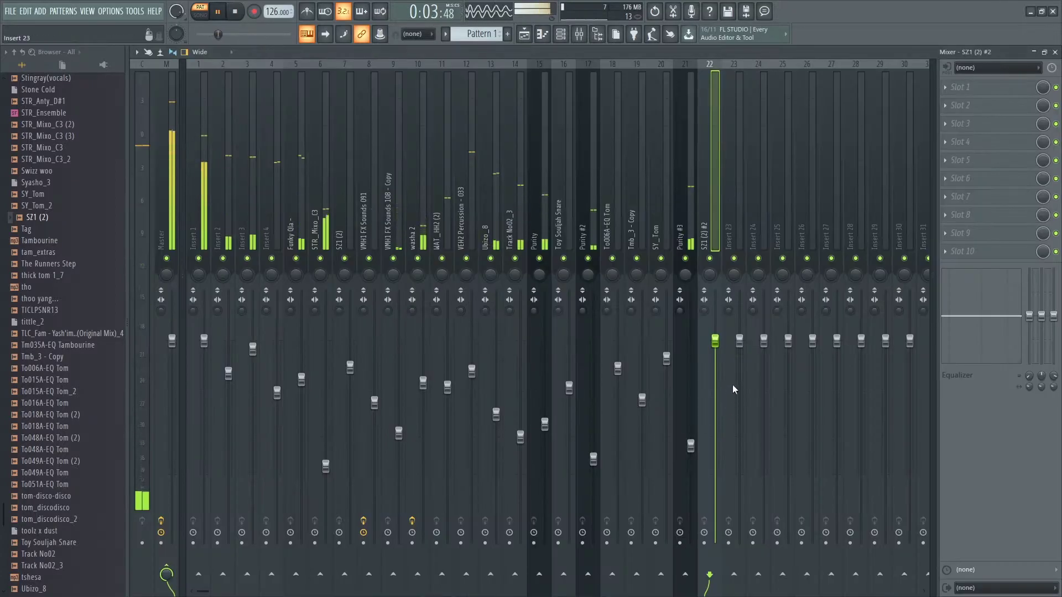
Step: Remove the third C5 note from the SZ1 (2) #2 fill and add a G4 note near the end of bar 6
click(560, 34)
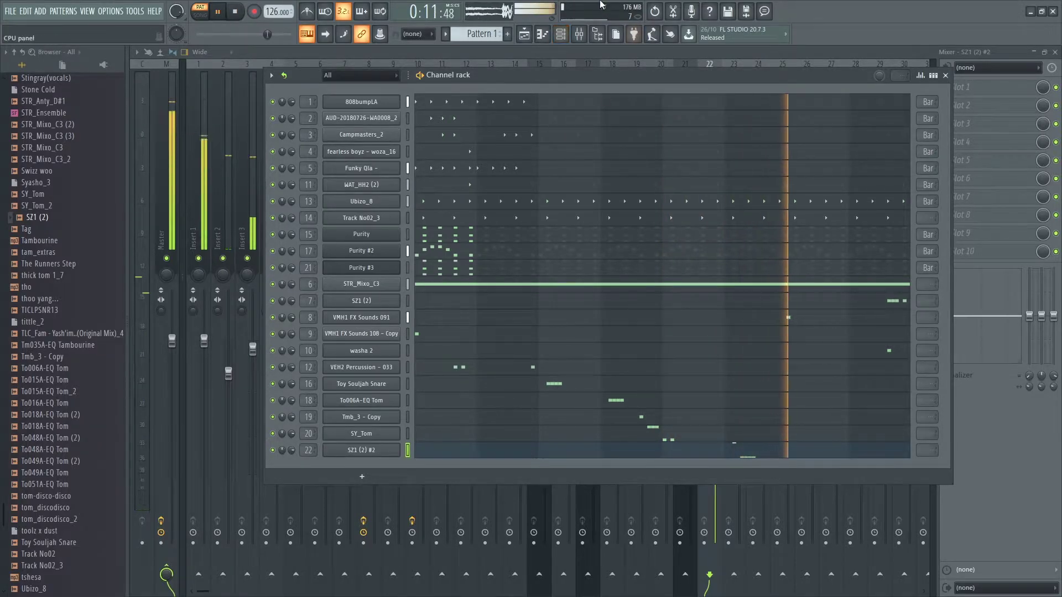
click(736, 451)
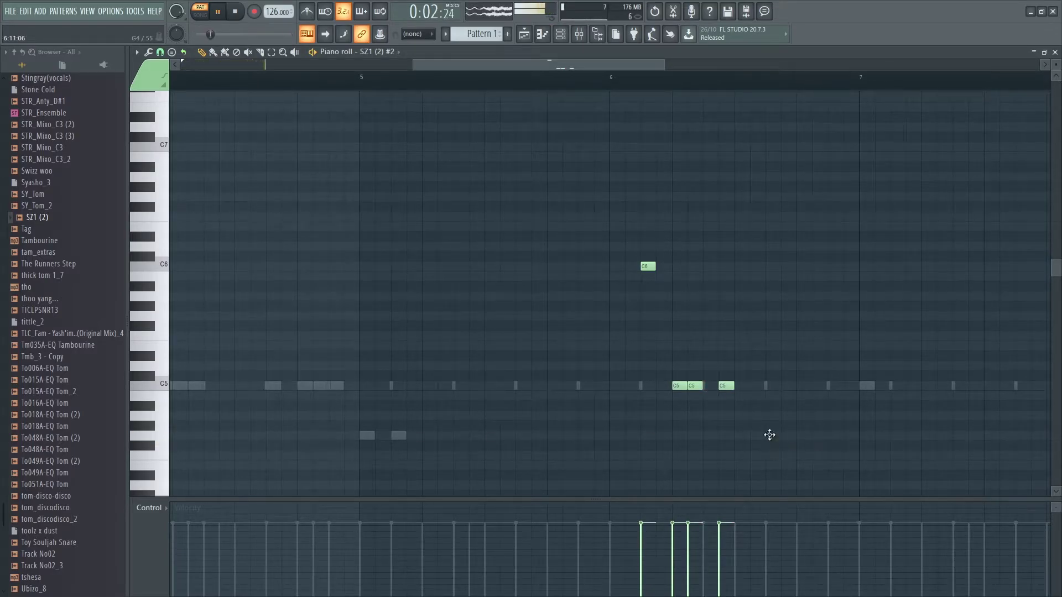
click(565, 35)
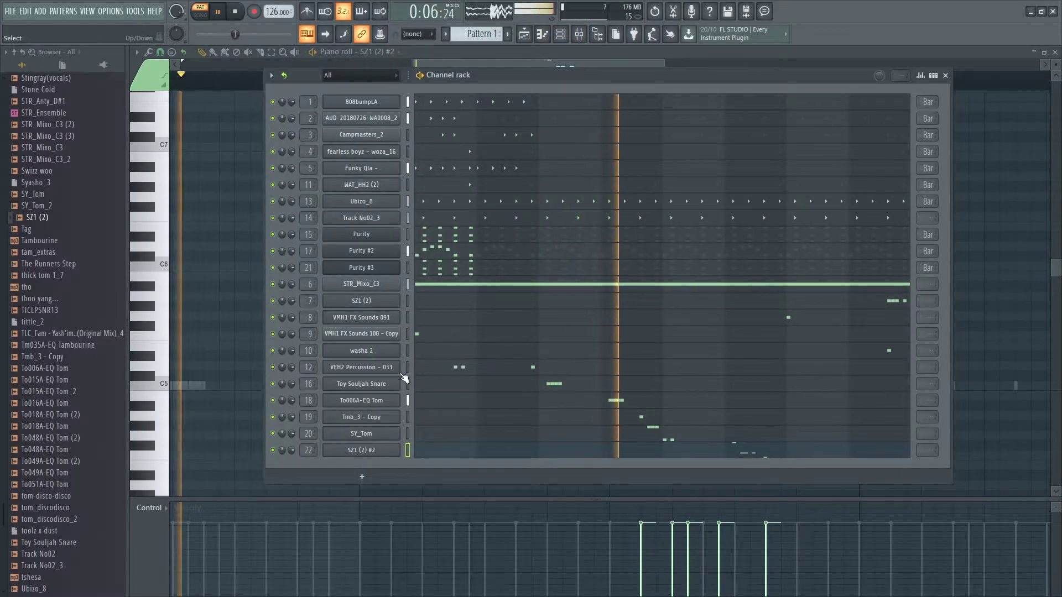
Step: Adjust the quick fade out of the Toy Souljah Snare sample and return to the channel rack
click(378, 386)
drag(398, 271, 398, 262)
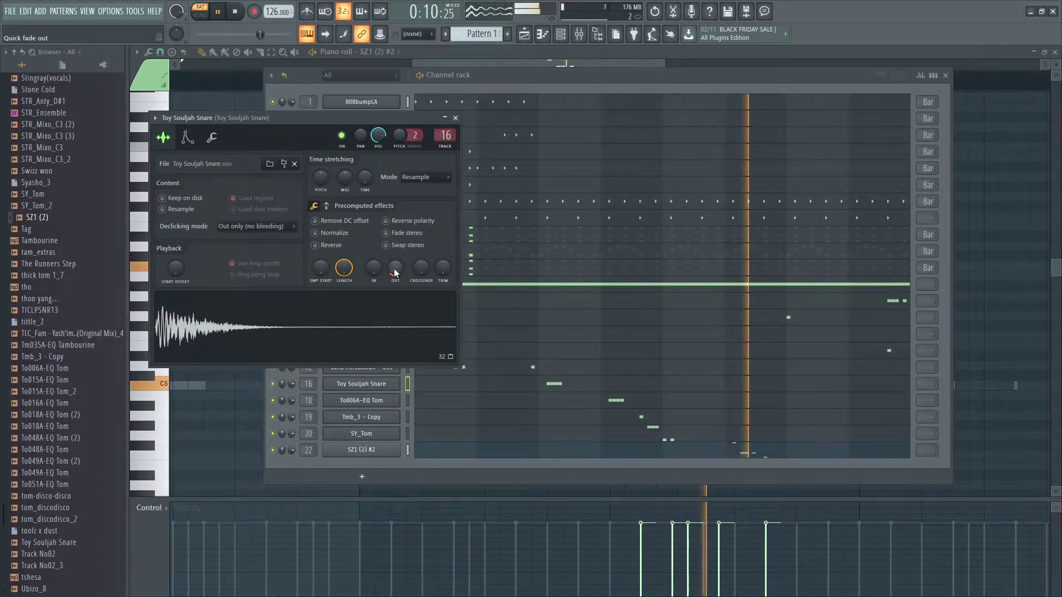
click(267, 103)
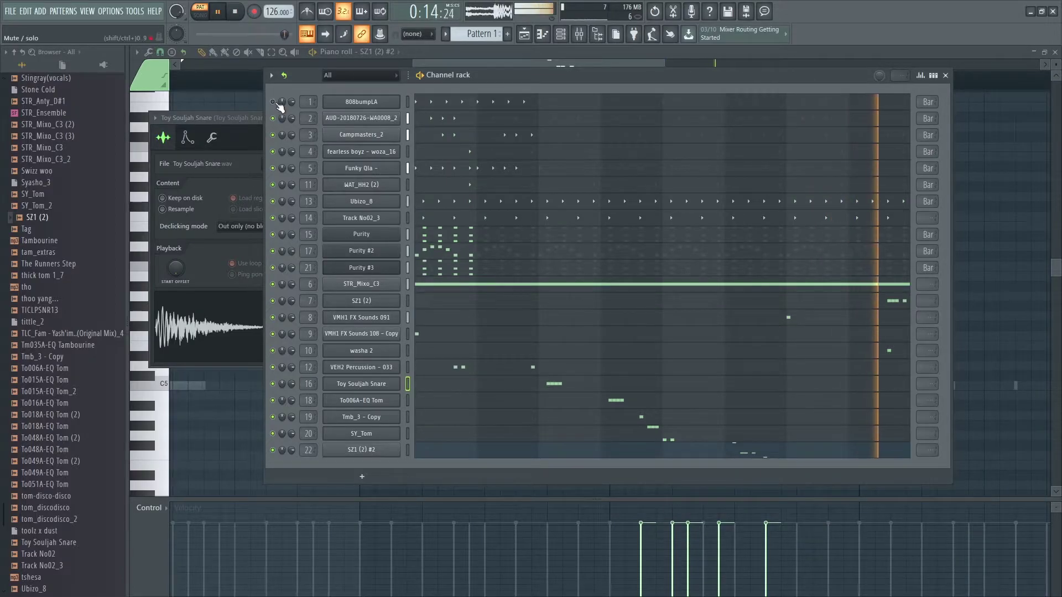
Step: Stop playback and insert a GMS synth channel before STR_Mixo_C3
scroll(50, 174, up, 4)
scroll(54, 175, up, 4)
key(space)
right_click(395, 284)
mouse_move(430, 369)
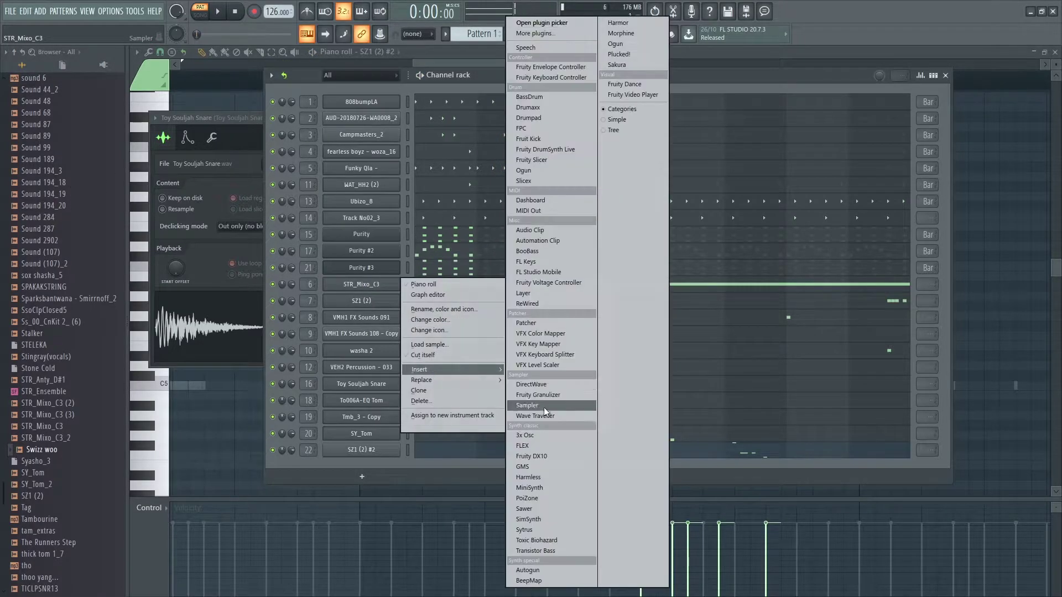
click(527, 464)
Step: Load the Supersaw TE preset from the Leads & Synths bank in GMS
click(428, 200)
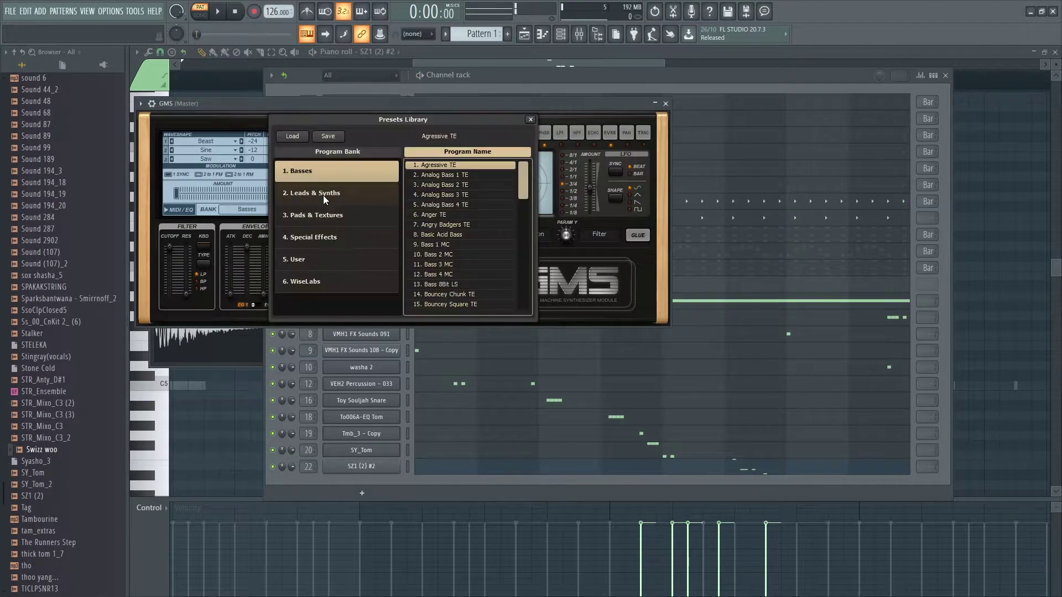
click(323, 195)
mouse_move(530, 289)
mouse_down()
mouse_move(530, 301)
mouse_move(526, 283)
mouse_up()
double_click(440, 296)
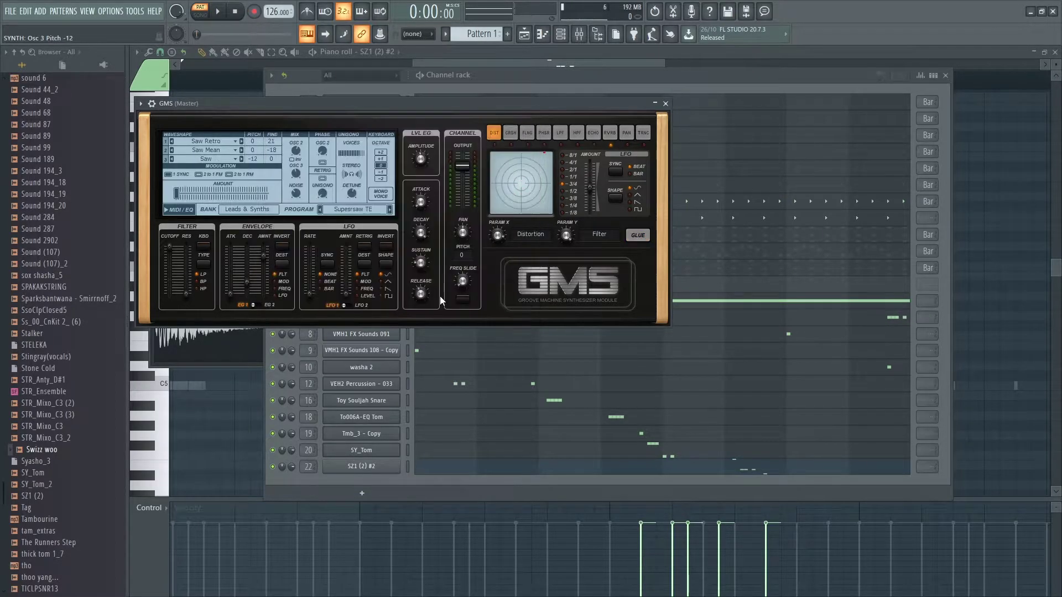
Step: Assign GMS to mixer track 23 at about 57% (-10.6 dB) and copy the Purity chords into its channel
key(F9)
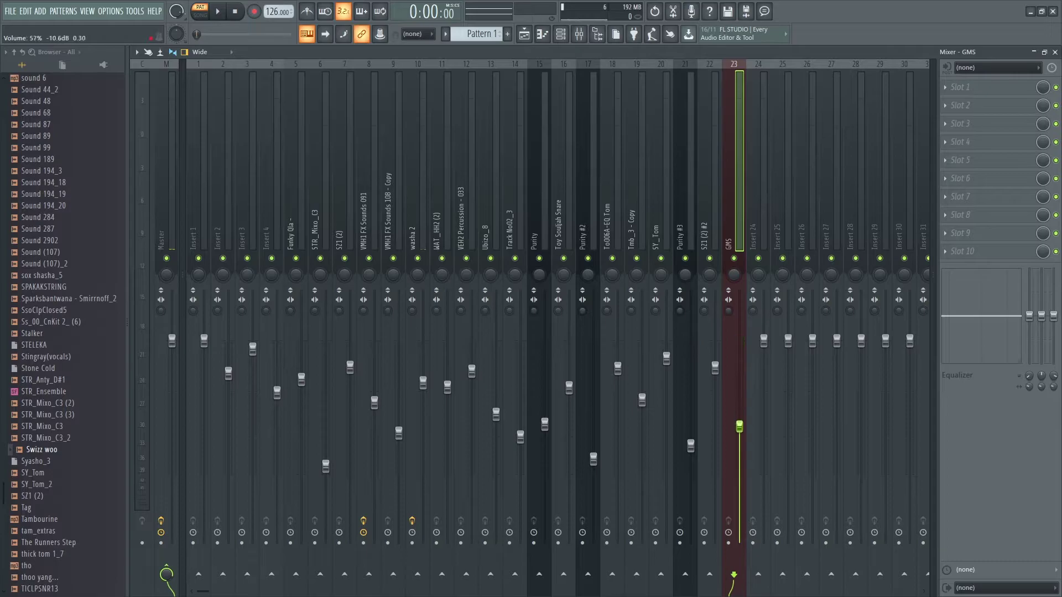
key(F6)
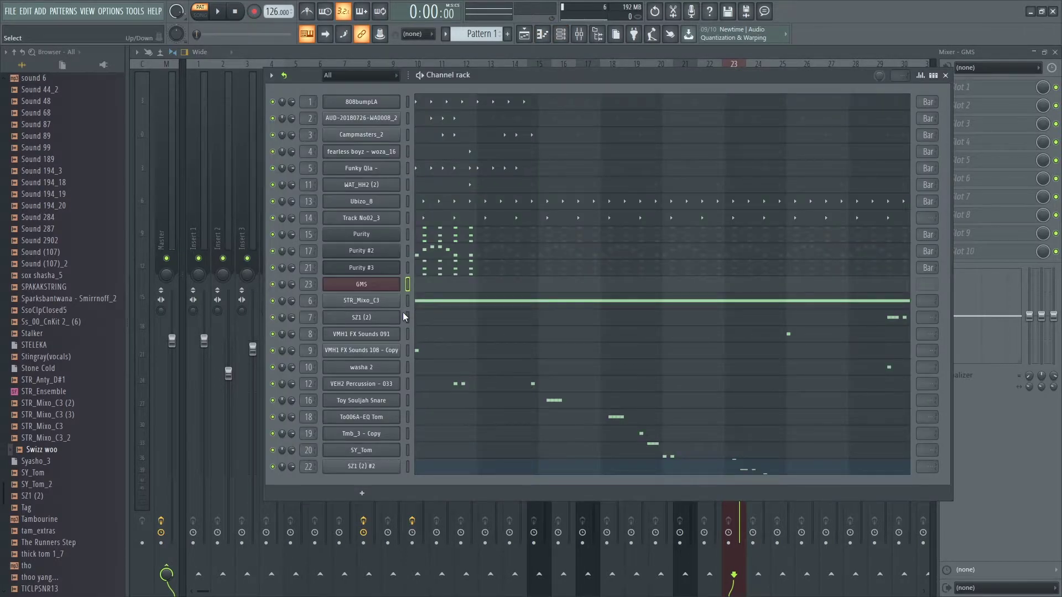
key(space)
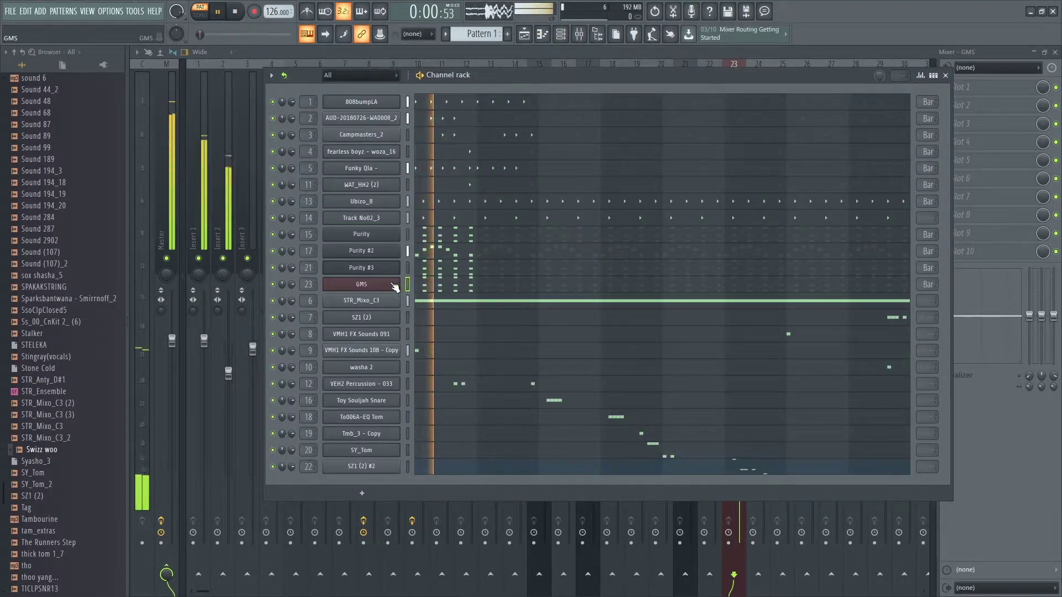
click(445, 285)
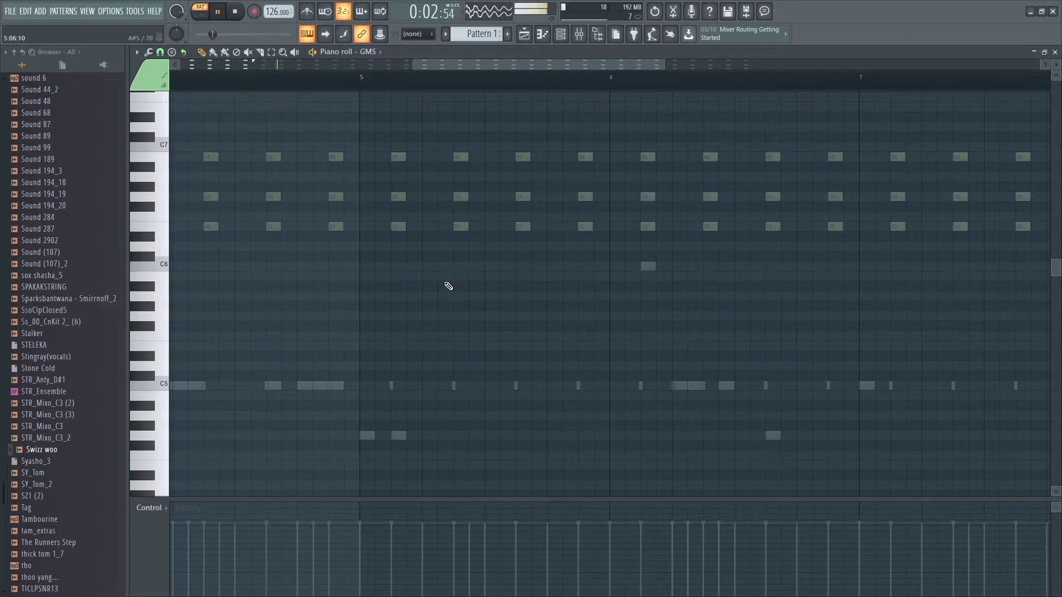
click(564, 41)
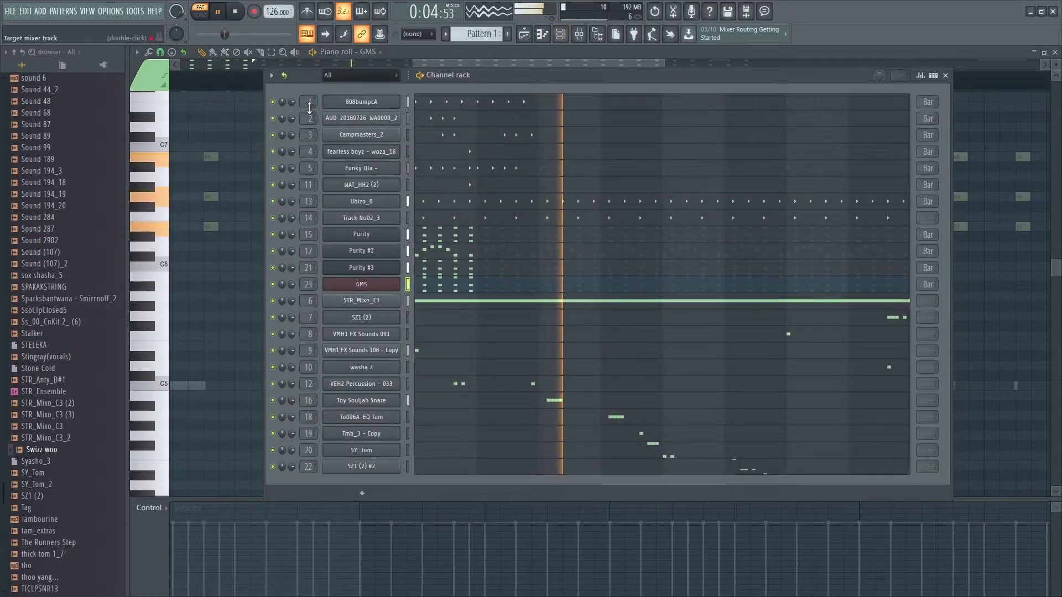
Step: Stop playback, insert a Sytrus channel before STR_Mixo_C3 and load the Synth 3 preset
scroll(87, 204, up, 12)
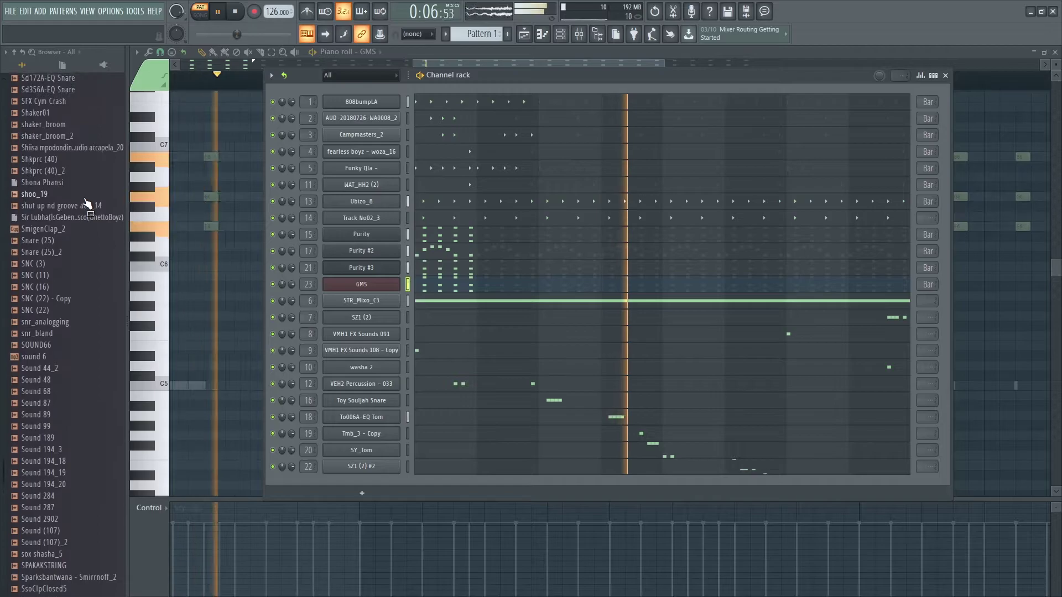
key(space)
right_click(371, 306)
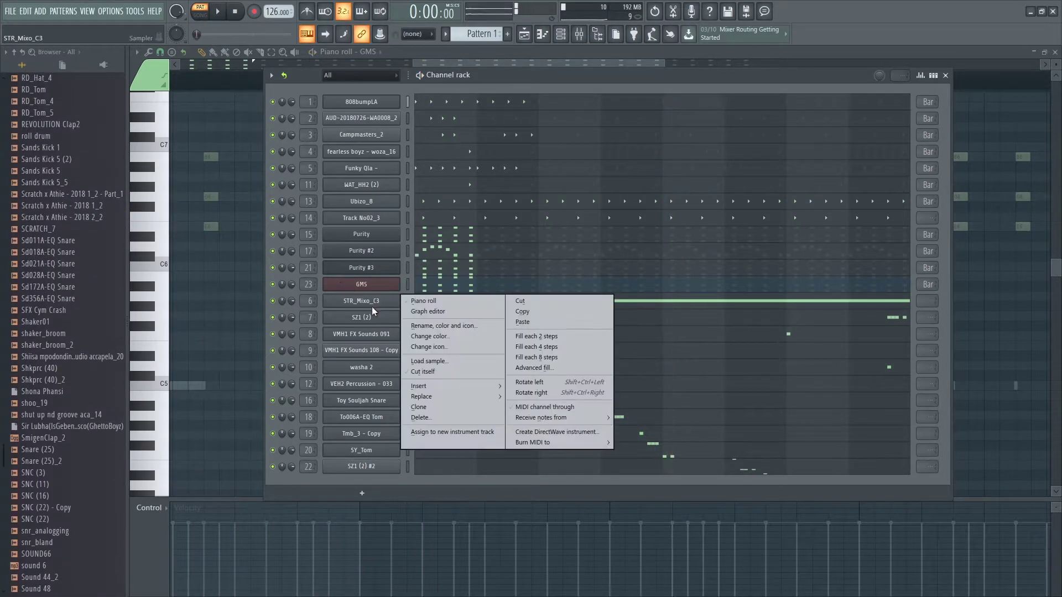
mouse_move(439, 387)
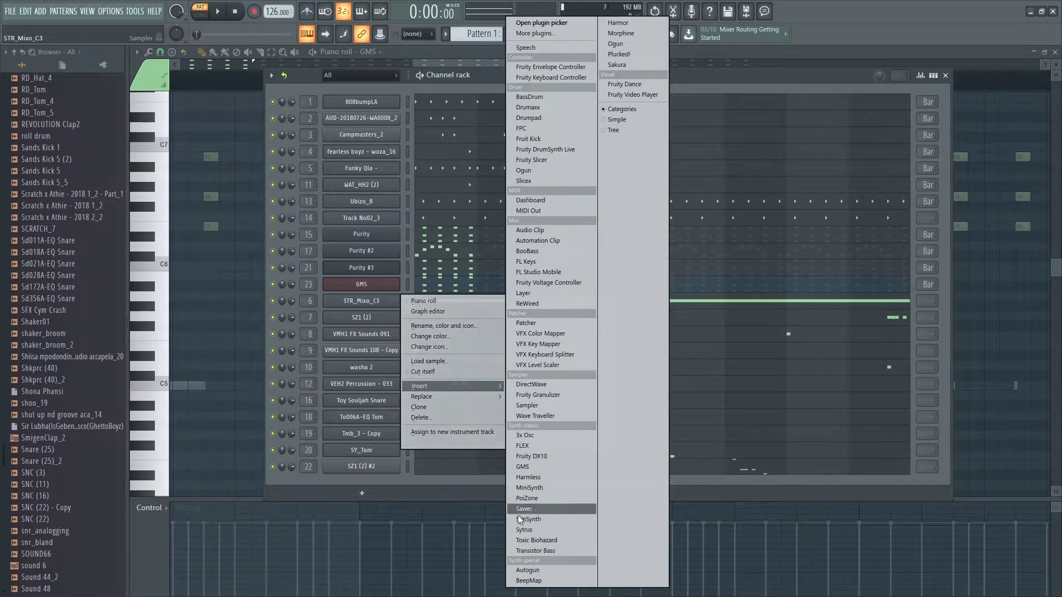
click(553, 532)
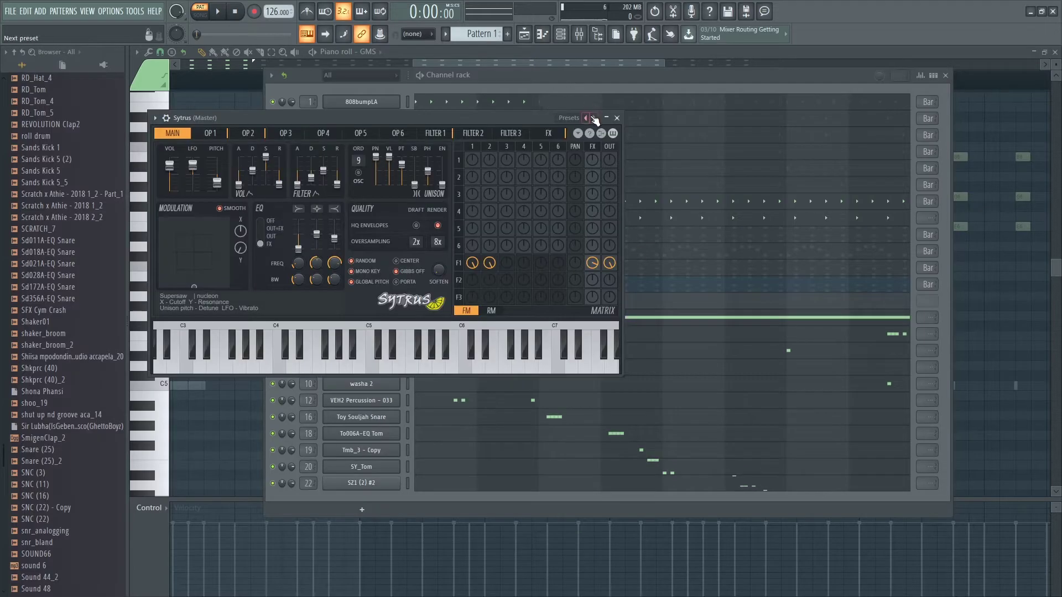
right_click(594, 119)
click(370, 384)
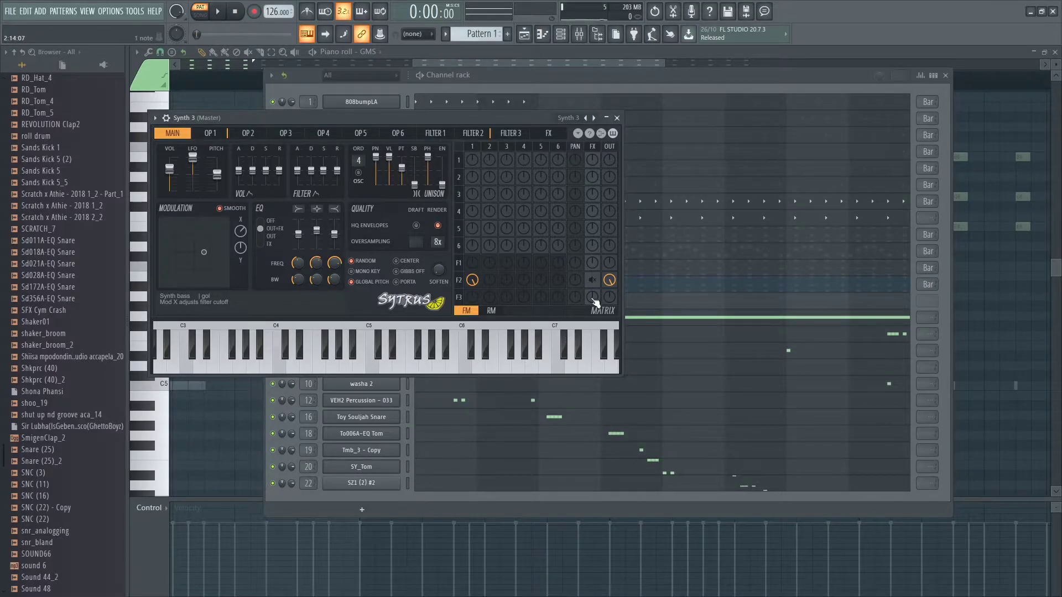
click(502, 81)
Step: Assign Synth 3 to mixer track 24 at about 96% (-1.0 dB) and add a Fruity Compressor with 2.5 dB gain
click(361, 301)
key(F9)
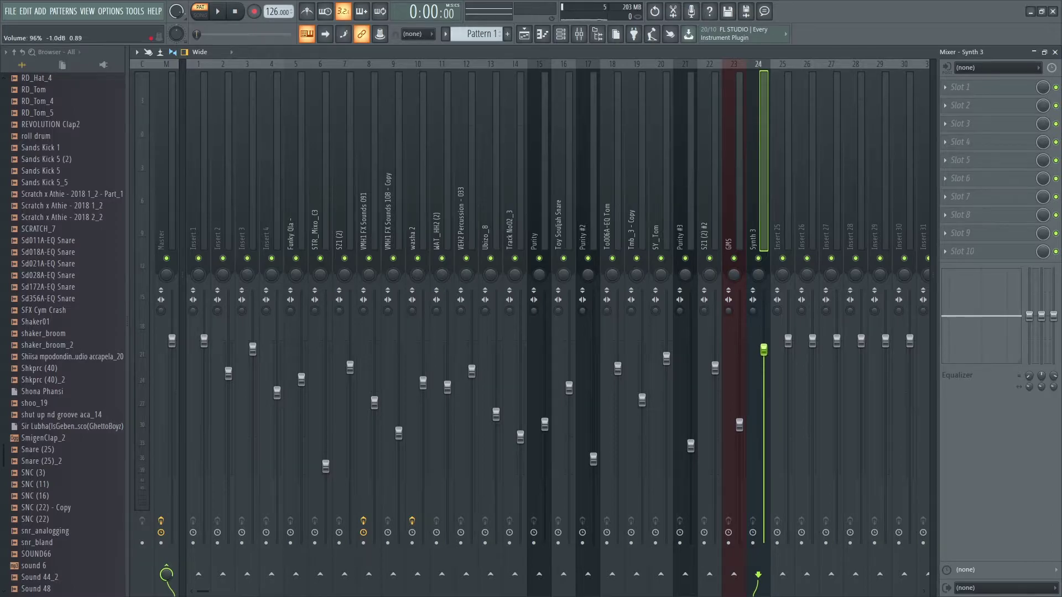
click(962, 87)
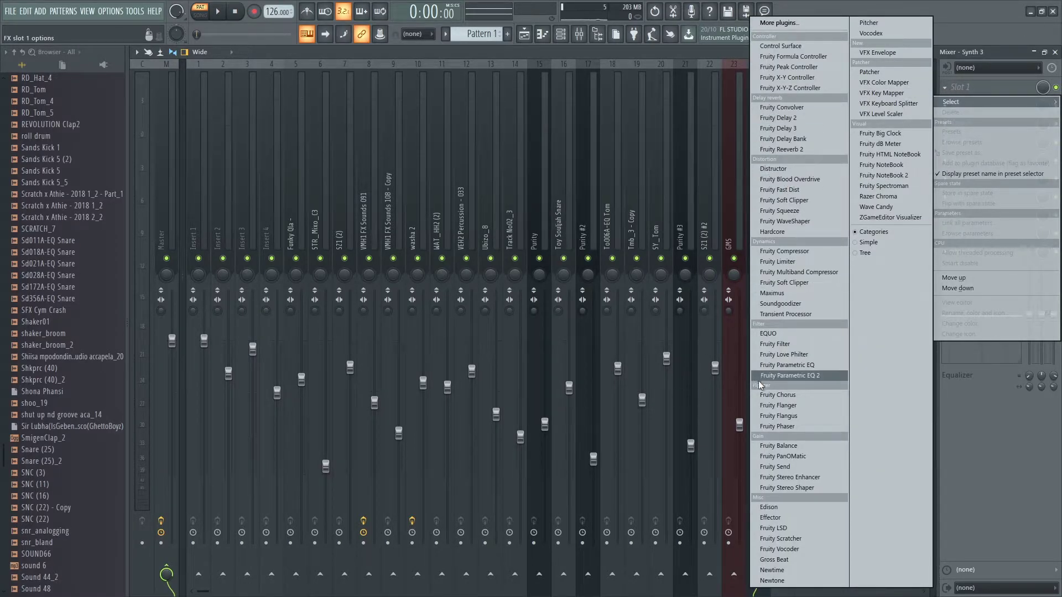
click(785, 252)
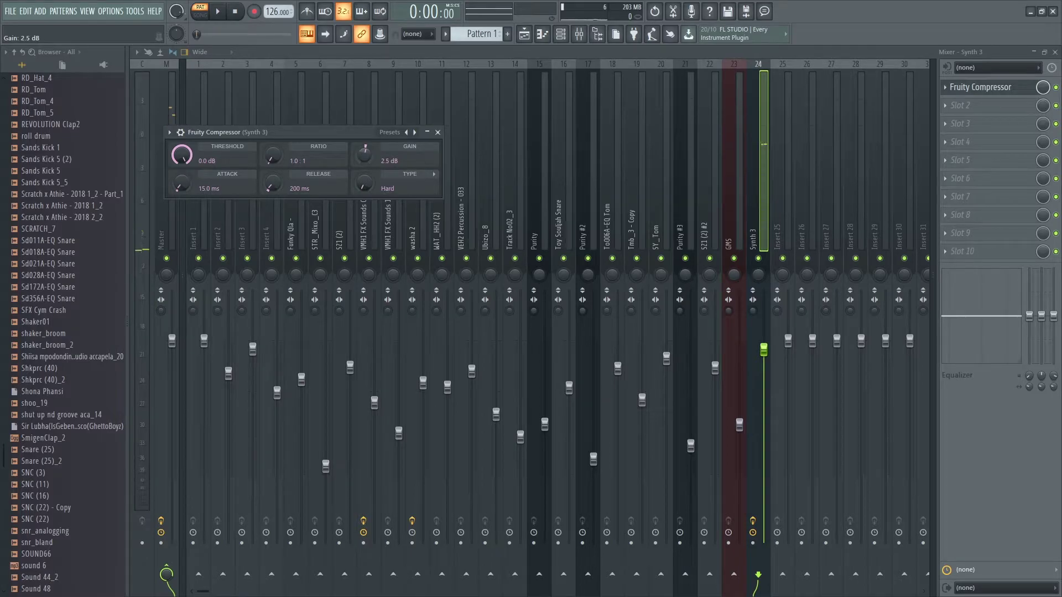
Step: Draw a Synth 3 bassline in bar 1 during playback: one E3 note, six E4 notes and a closing E3
click(560, 38)
key(space)
click(426, 301)
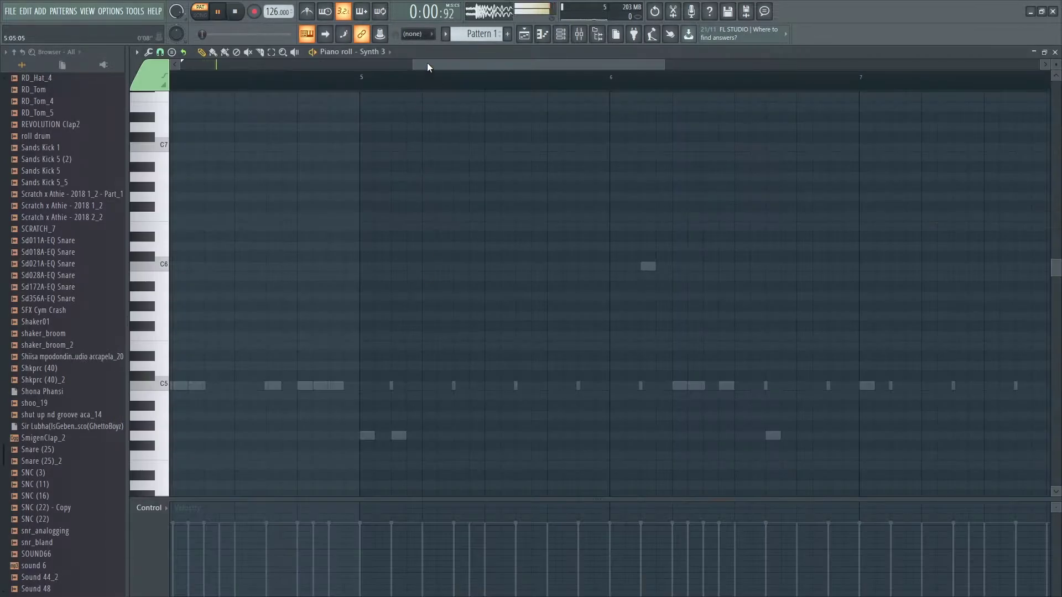
drag(427, 65, 97, 105)
scroll(216, 74, down, 2)
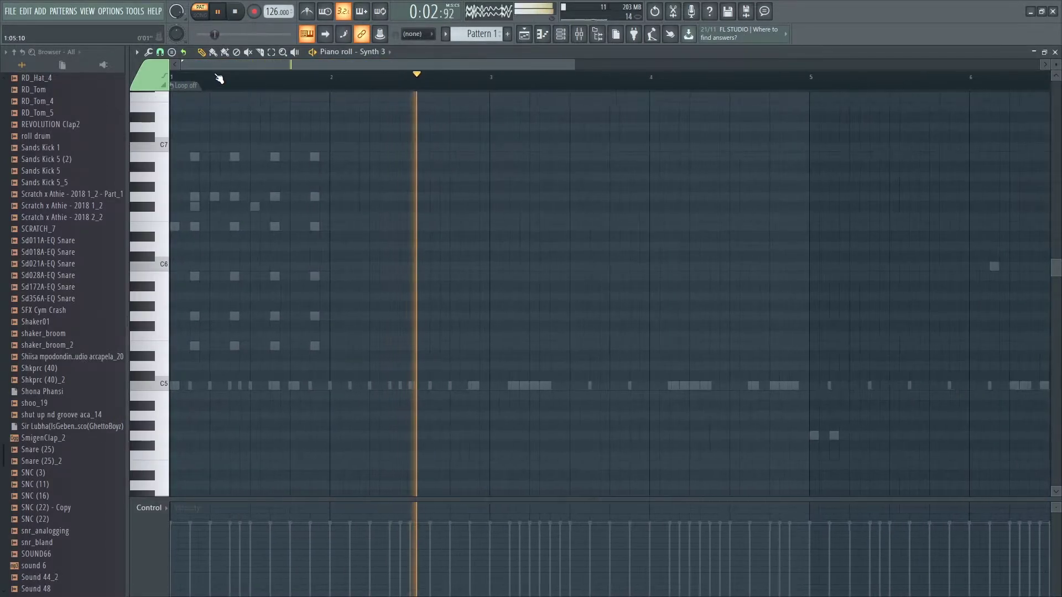
scroll(214, 372, down, 2)
scroll(214, 375, down, 10)
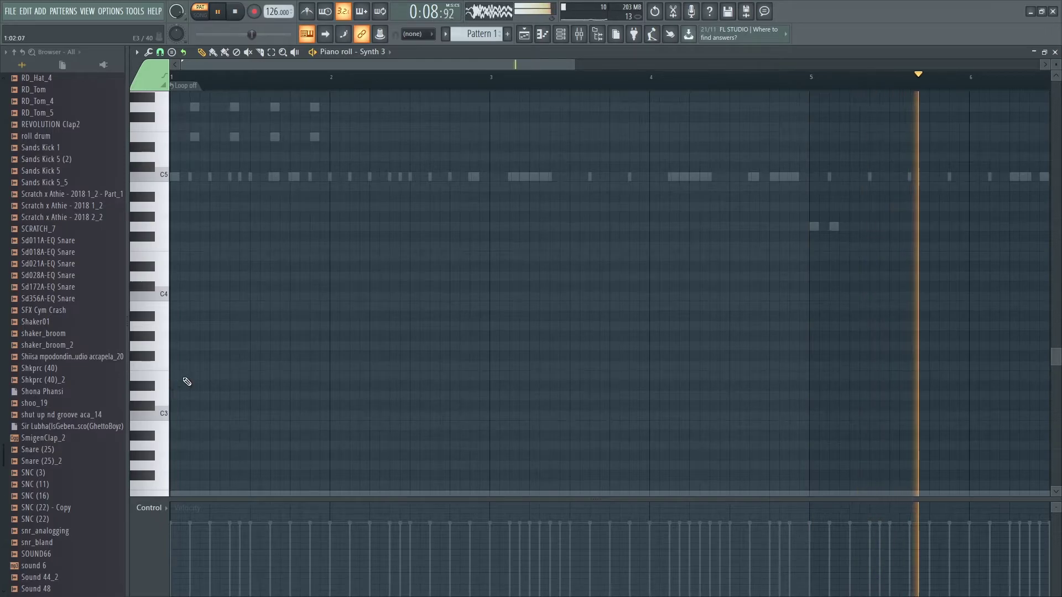
click(174, 375)
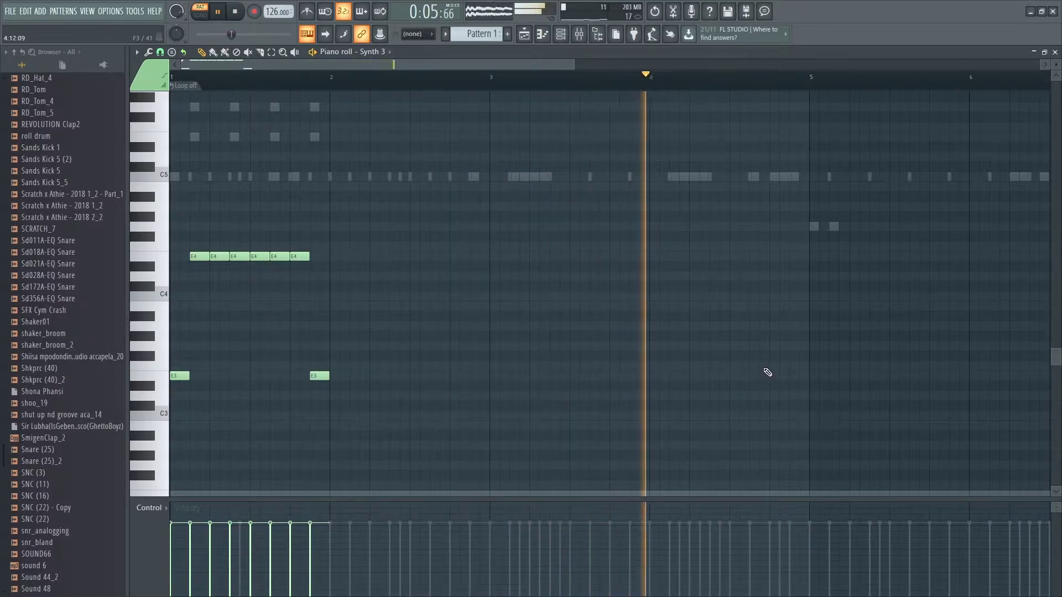
Step: Add two separate E3 bass notes to Synth 3 at the end of bar 4
click(757, 366)
click(797, 366)
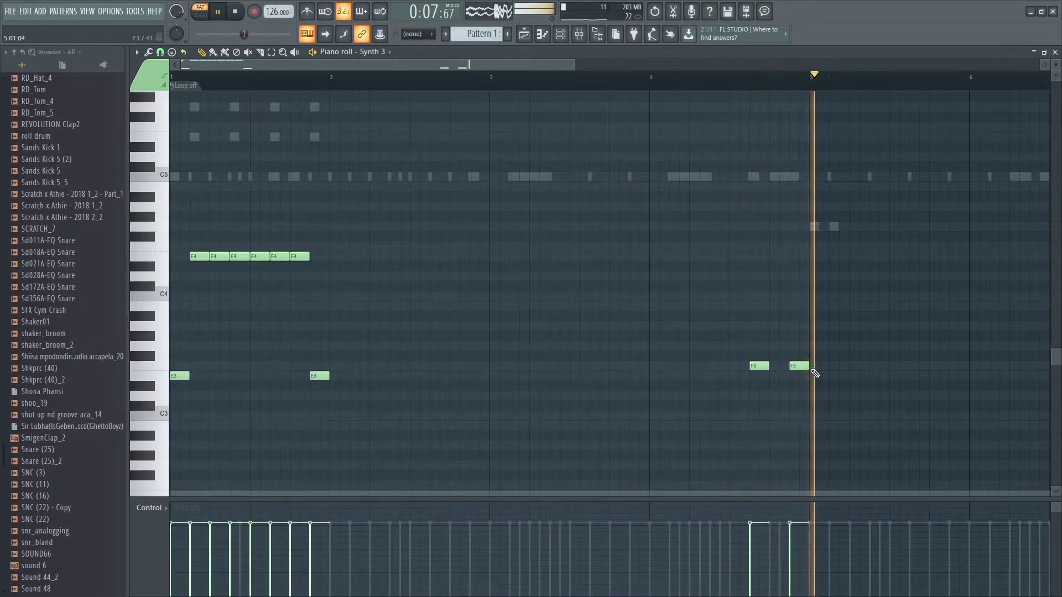
drag(759, 366, 759, 375)
click(792, 375)
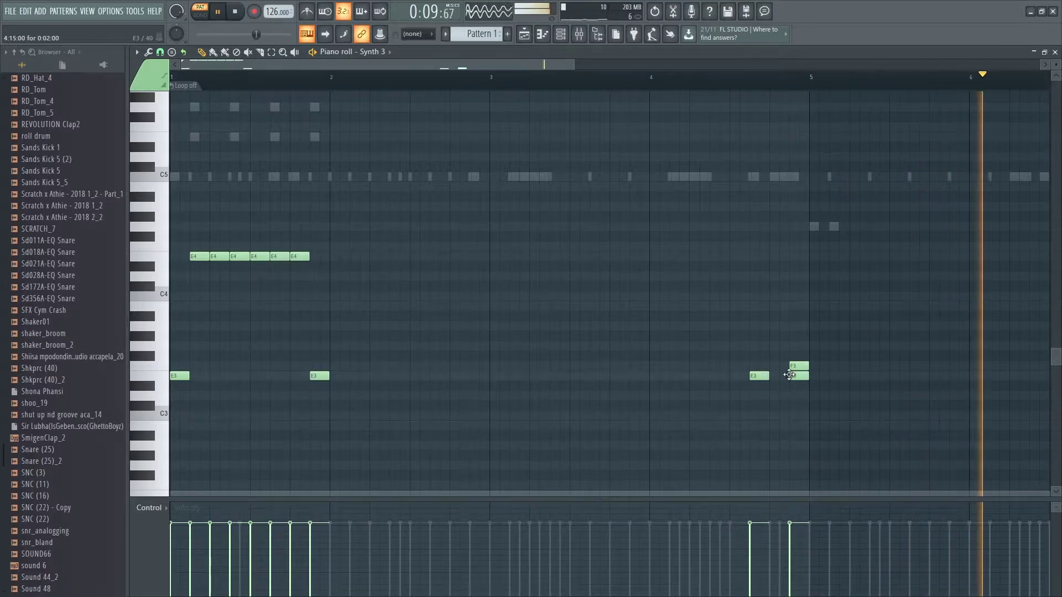
Step: Delete the stray F3 note in bar 4 and fill bar 5 with short G3, three A3, B3, two C4 and E3 notes
right_click(802, 367)
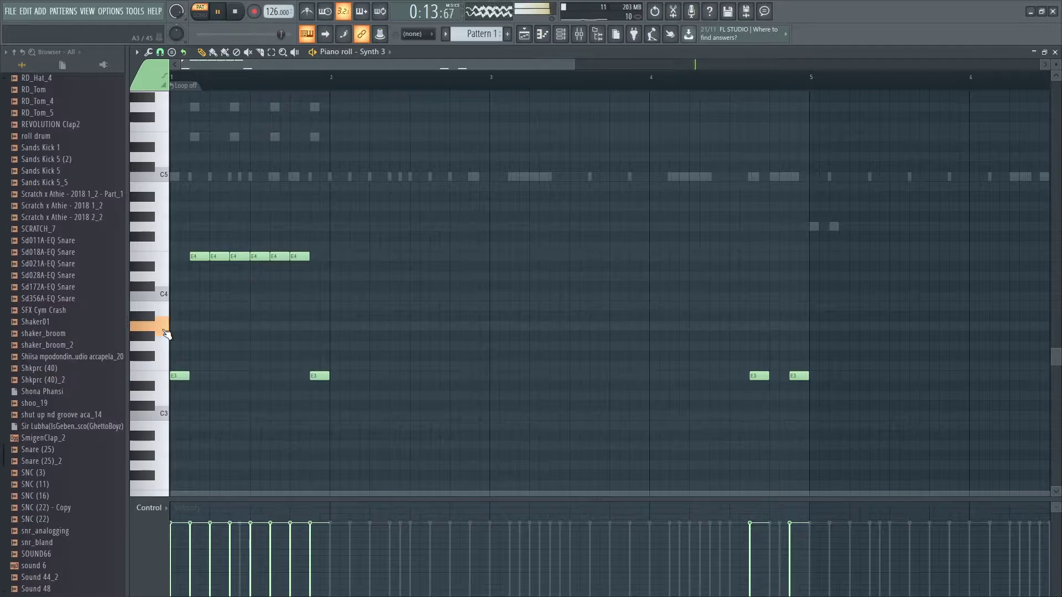
click(813, 345)
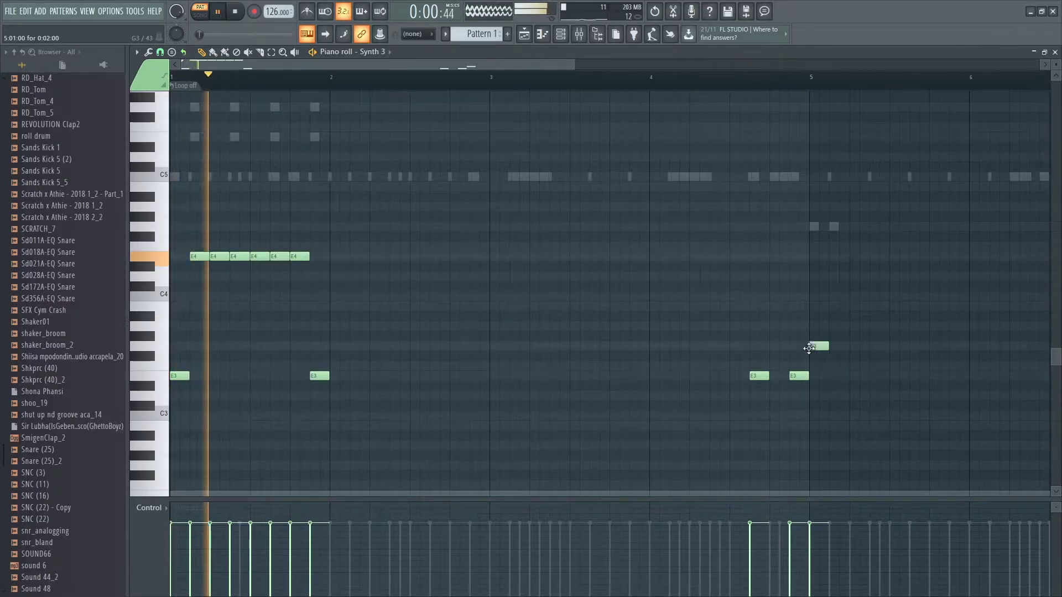
click(835, 325)
click(859, 326)
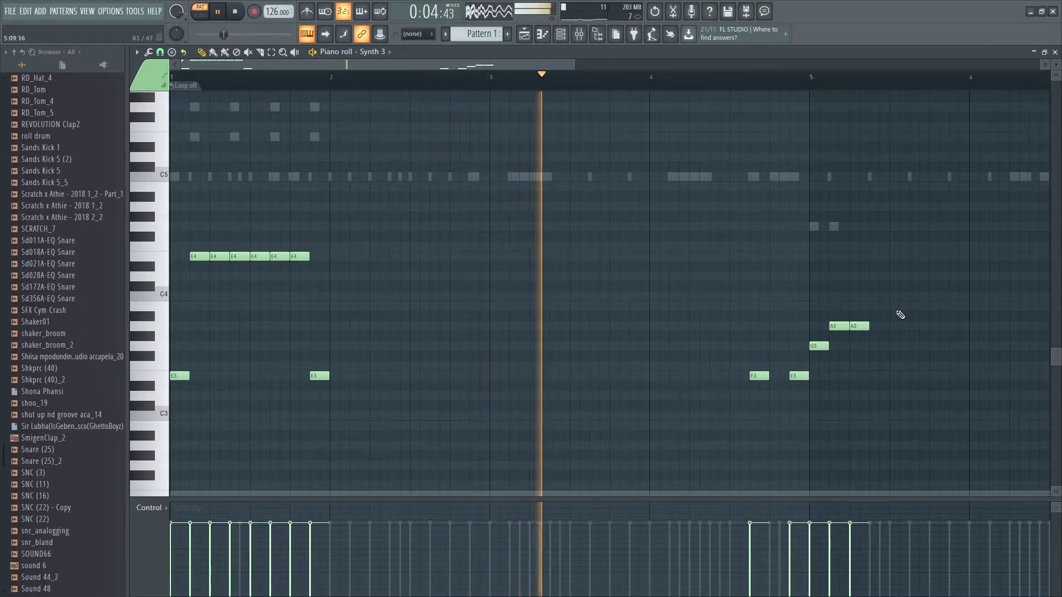
click(879, 326)
click(897, 306)
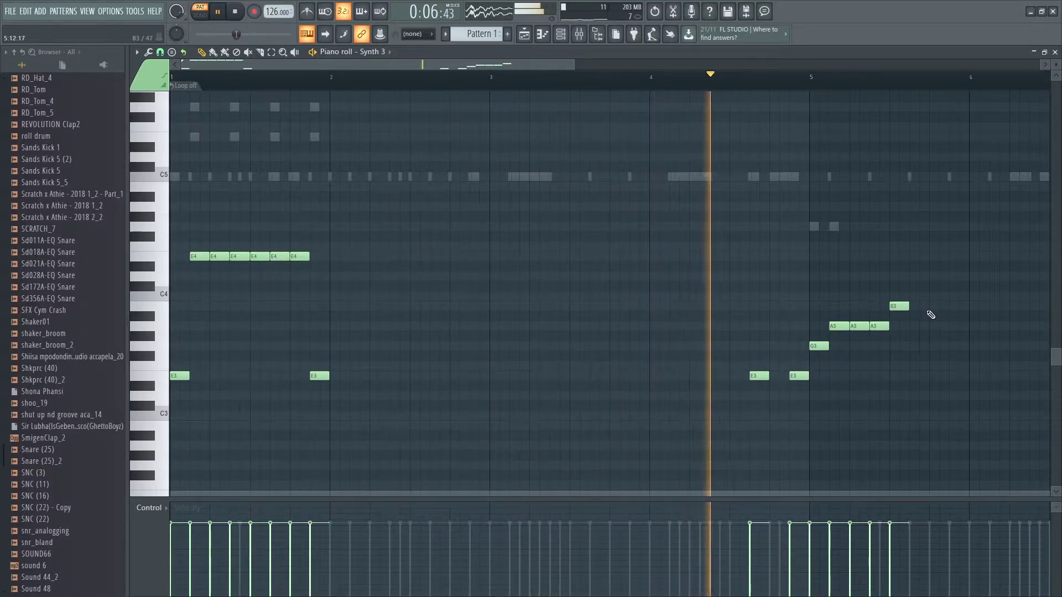
click(912, 286)
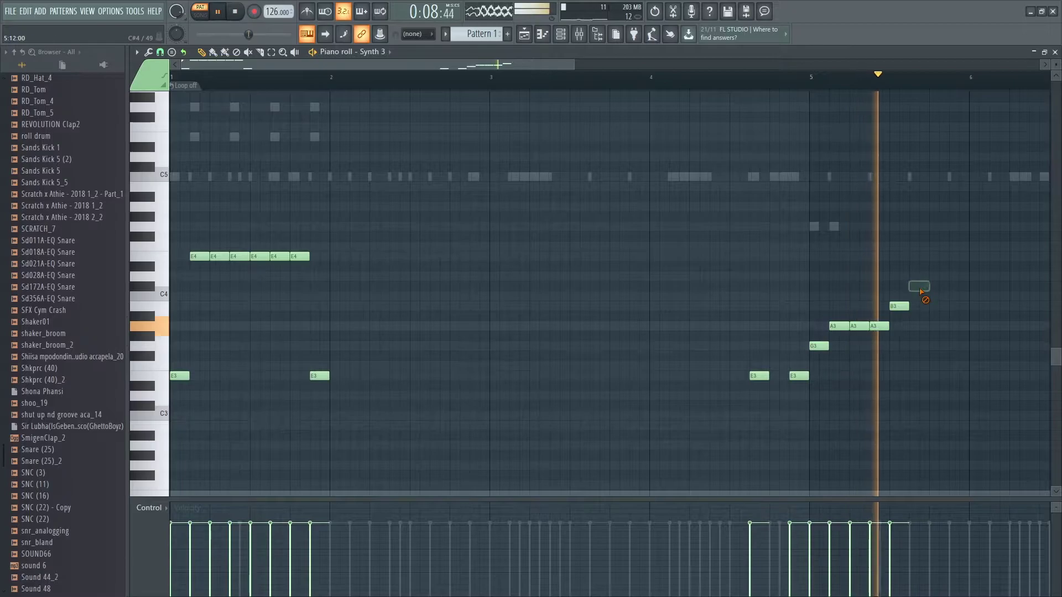
drag(911, 289, 911, 299)
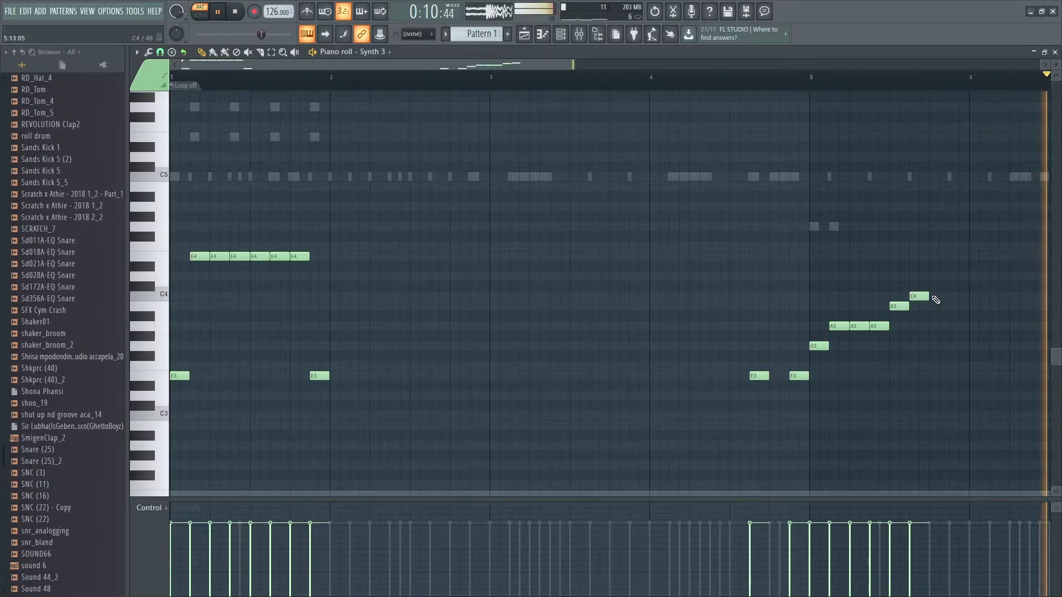
click(542, 34)
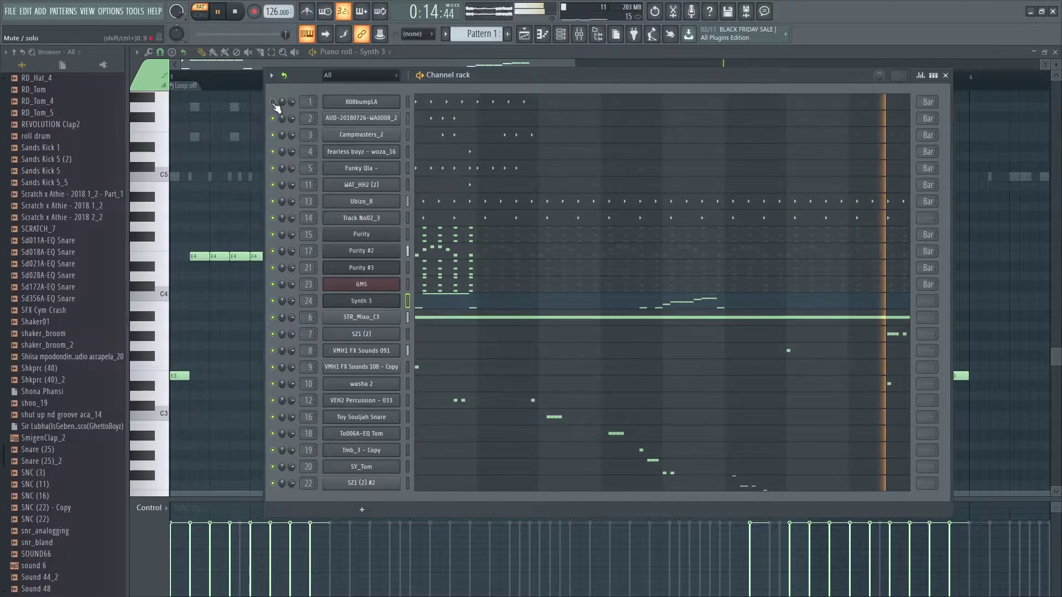
click(242, 117)
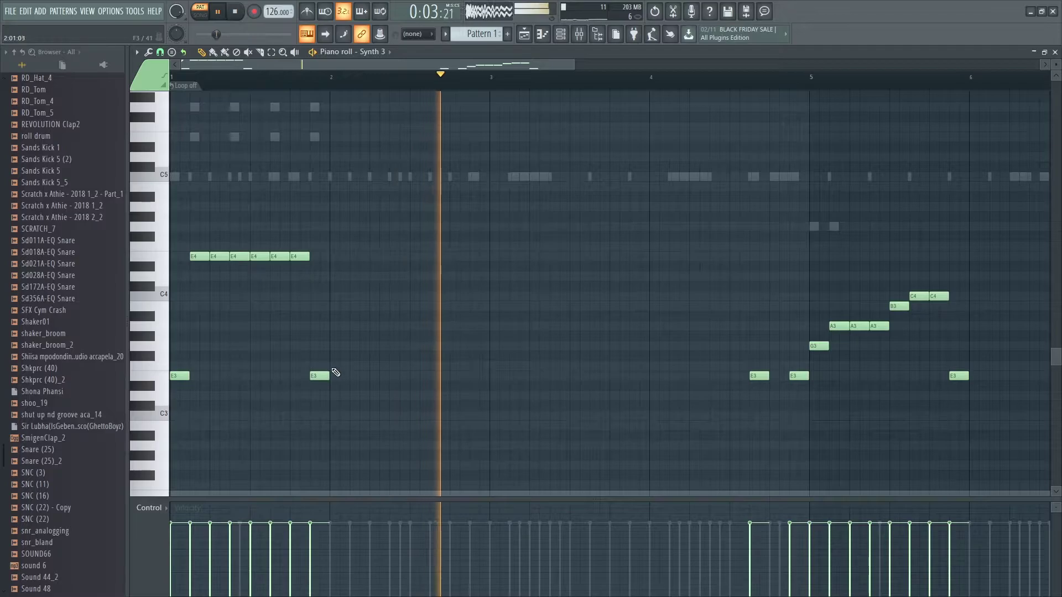
Step: Lengthen the E3 note at the end of bar 1 so that it runs to 2:05
drag(330, 375, 370, 373)
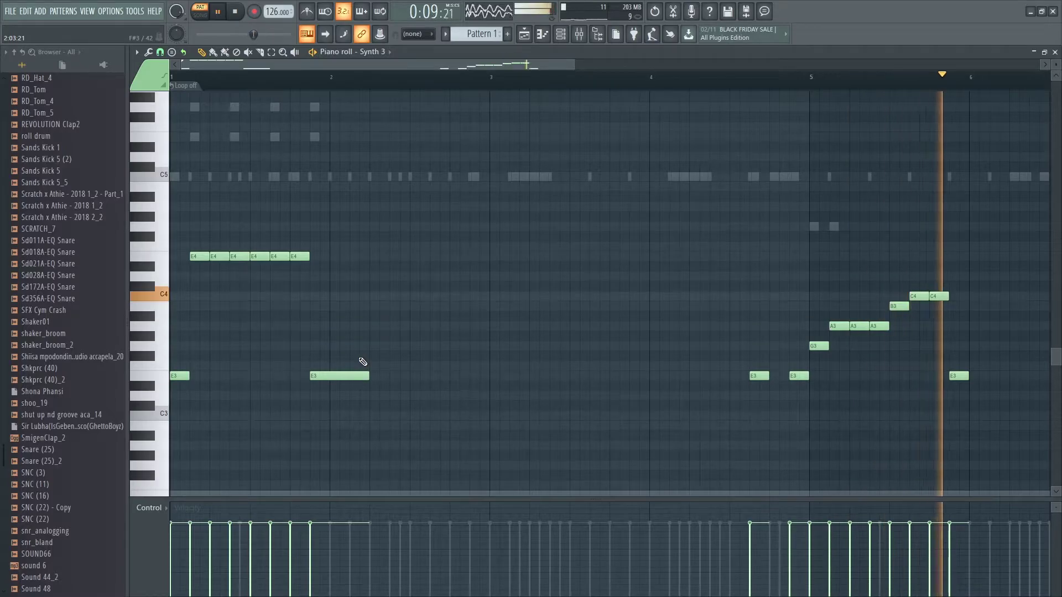
key(F6)
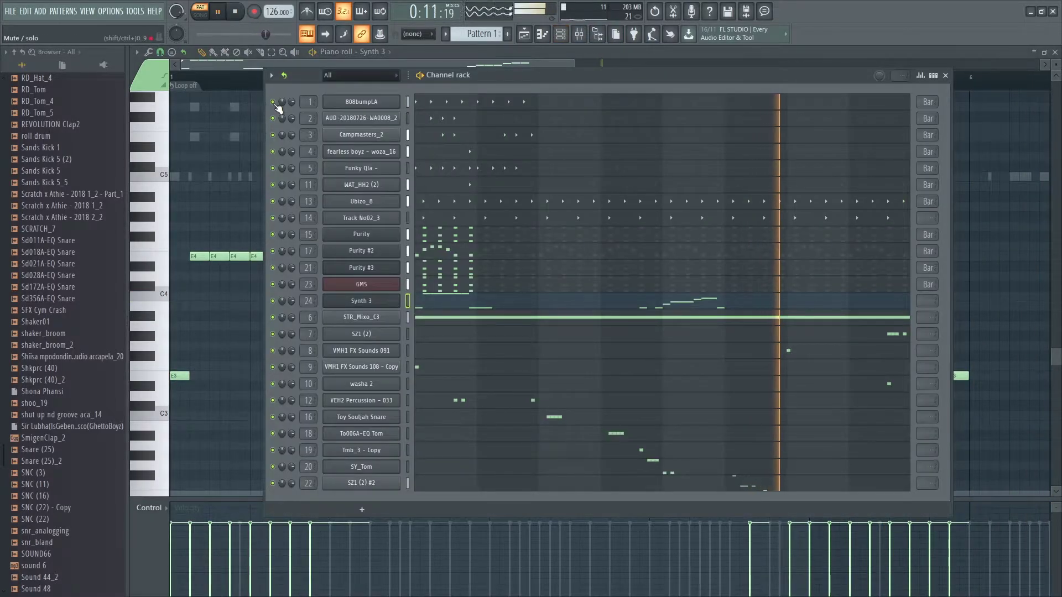
click(44, 78)
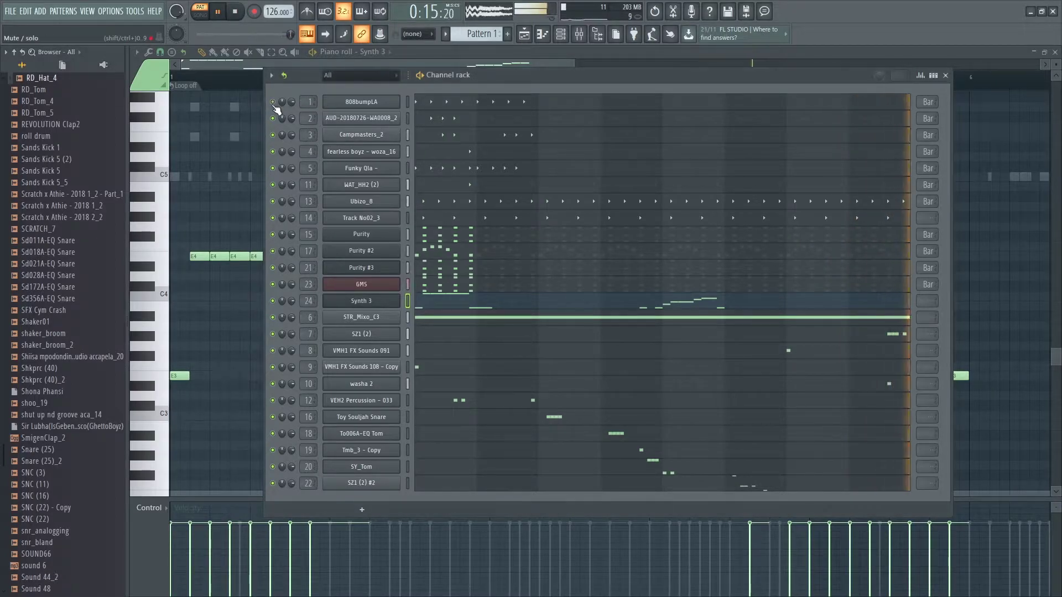
scroll(77, 115, up, 6)
scroll(78, 114, up, 1)
click(65, 252)
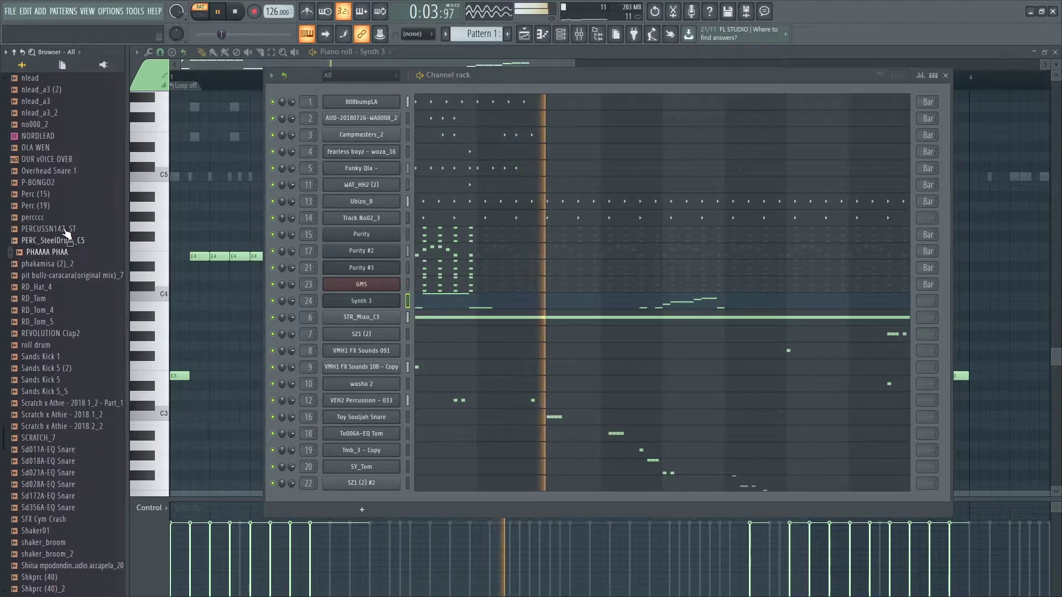
scroll(66, 253, up, 4)
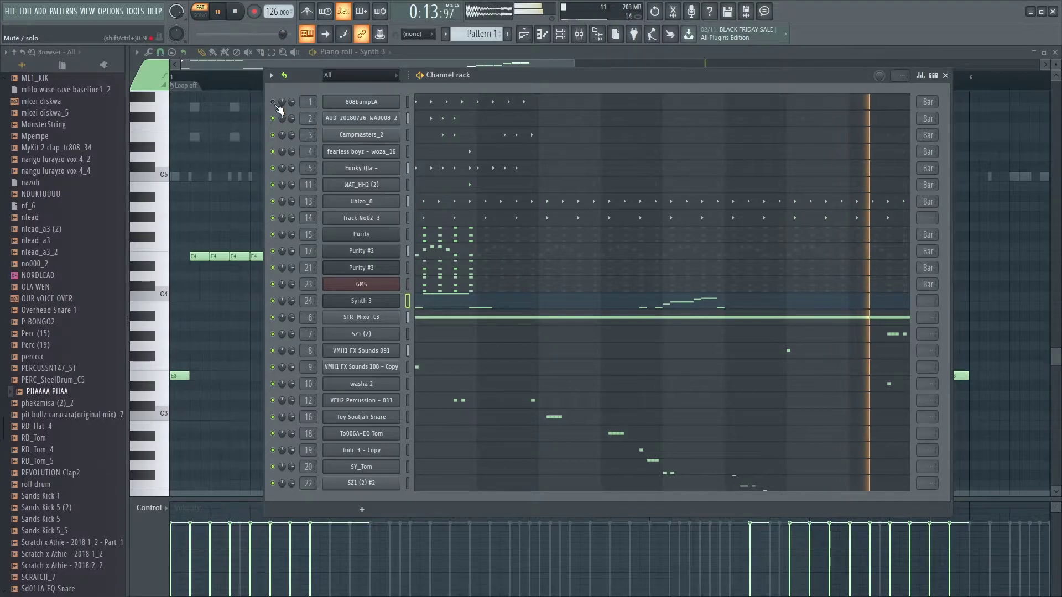
Step: Stop playback, clone the Synth 3 channel and bring up the clone's piano roll
key(space)
right_click(398, 301)
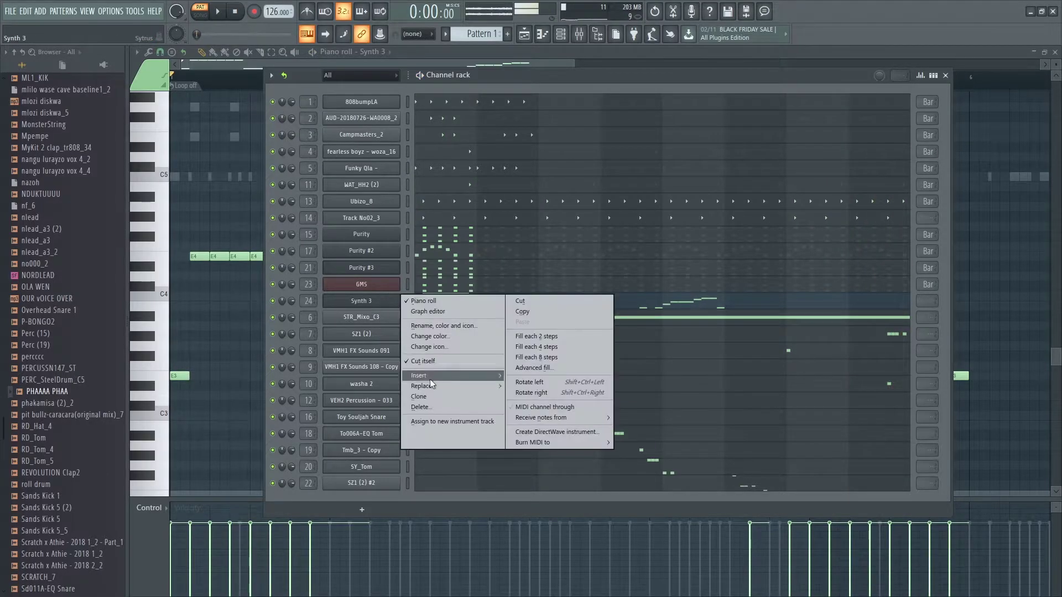
click(429, 396)
click(522, 88)
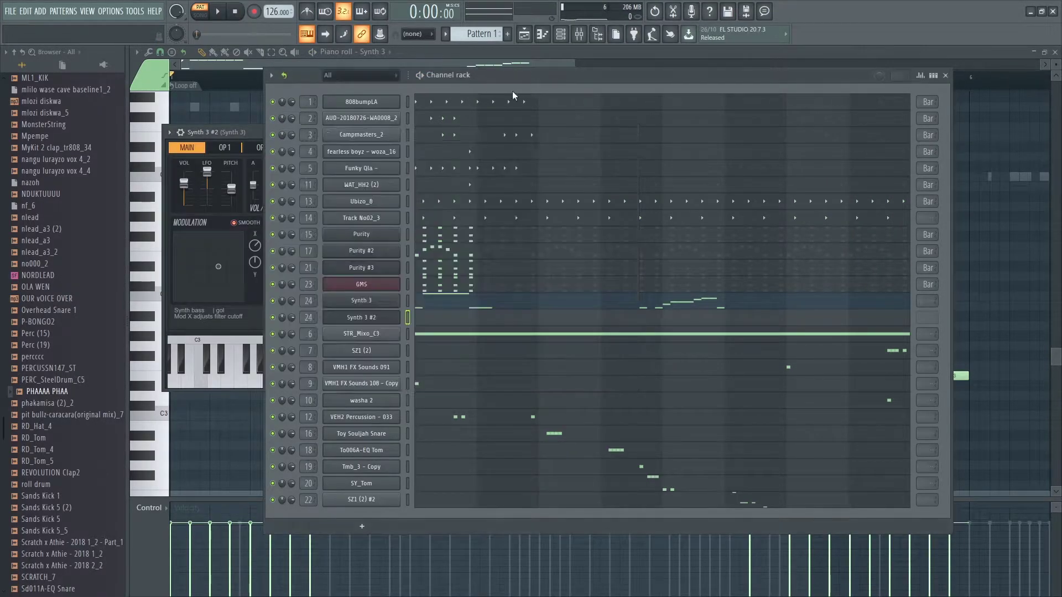
click(435, 321)
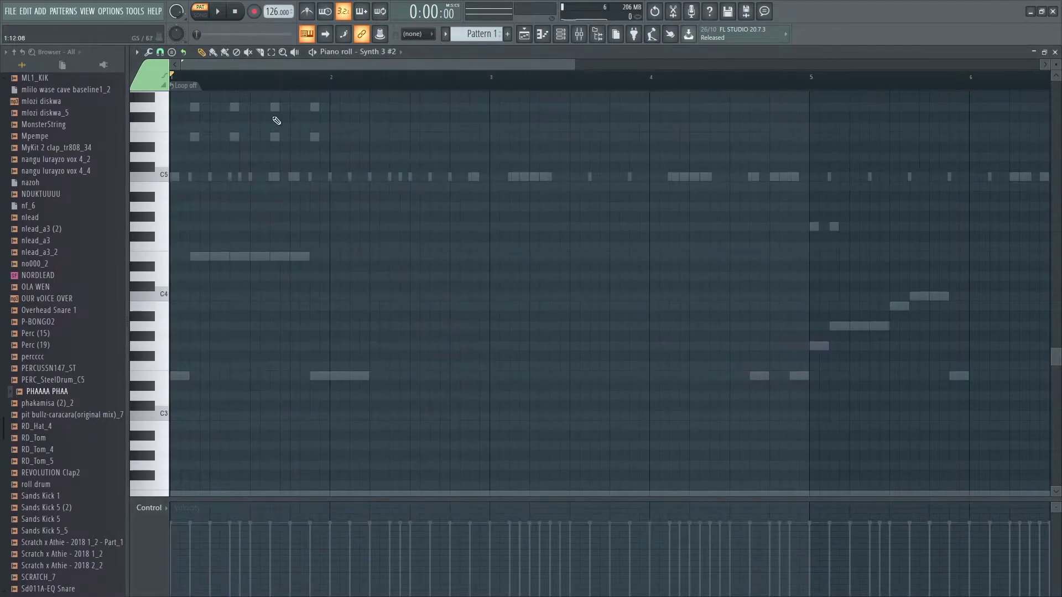
Step: Enter short E3, E4 and D4 notes from the start of bar 1, followed by a long C4 from 1:07 to 2:11
scroll(184, 349, down, 1)
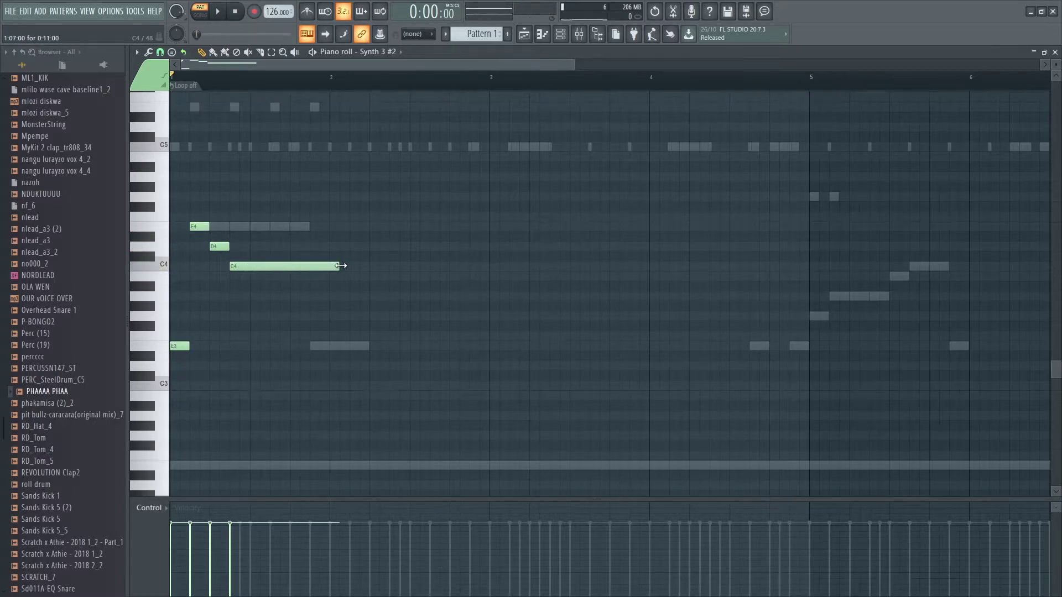
key(space)
drag(340, 266, 427, 265)
key(space)
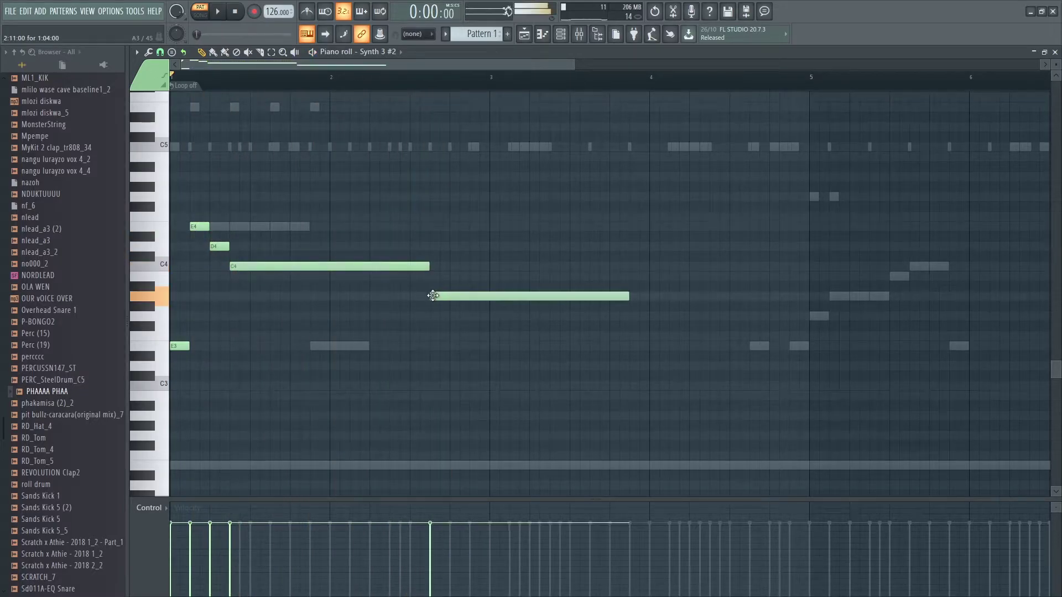
Step: Place short C4 and B3 notes at 2:11 and 2:13, followed by a 14-step A3 note at 2:15
key(space)
drag(629, 296, 568, 294)
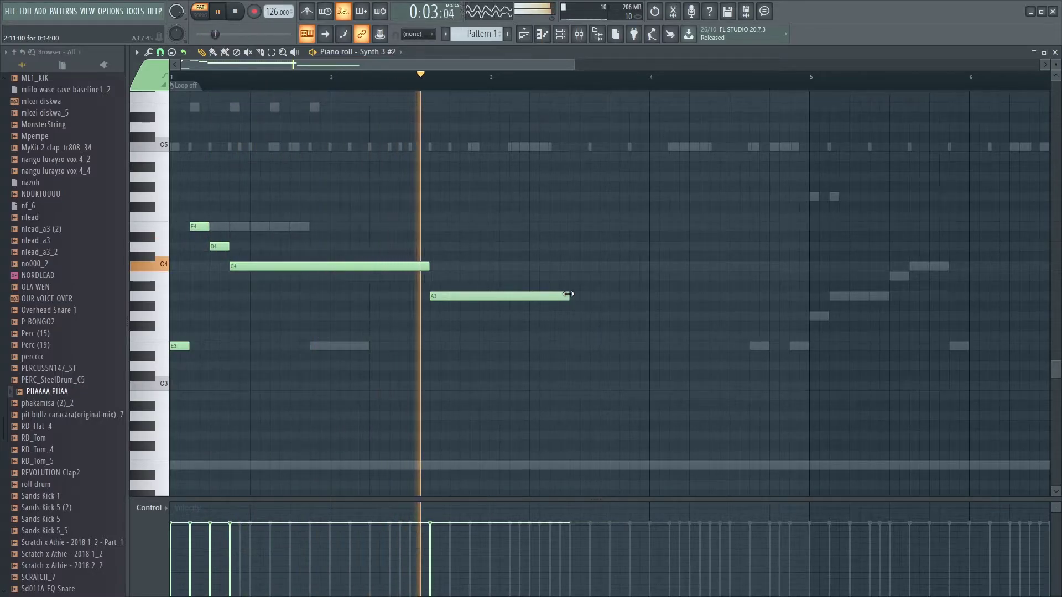
key(space)
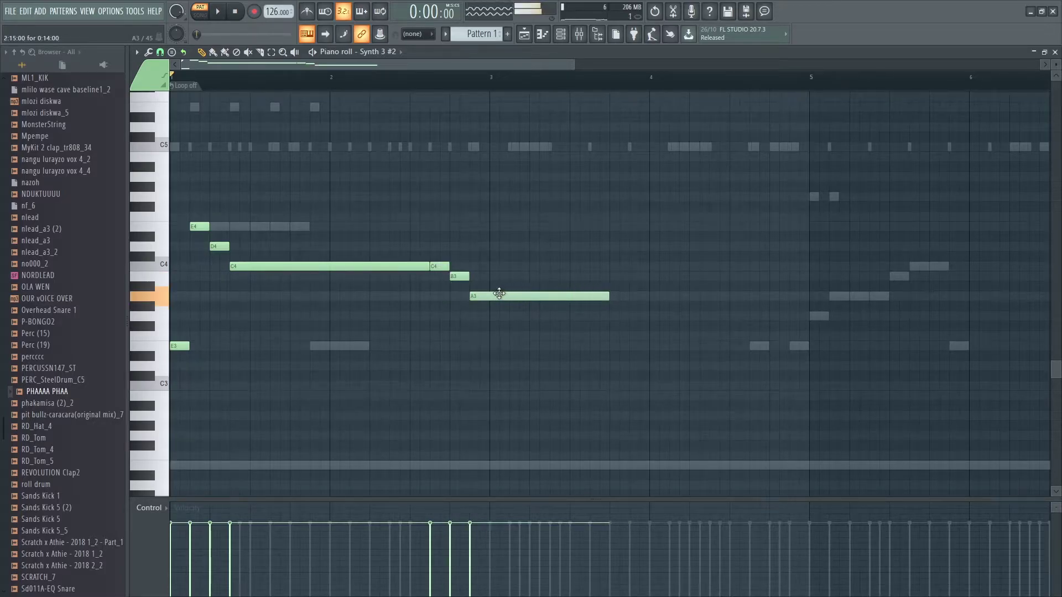
Step: Add short notes in bar 4: G3 at 4:07 and 4:11, D3 at 4:13 and E3 at 4:15
key(space)
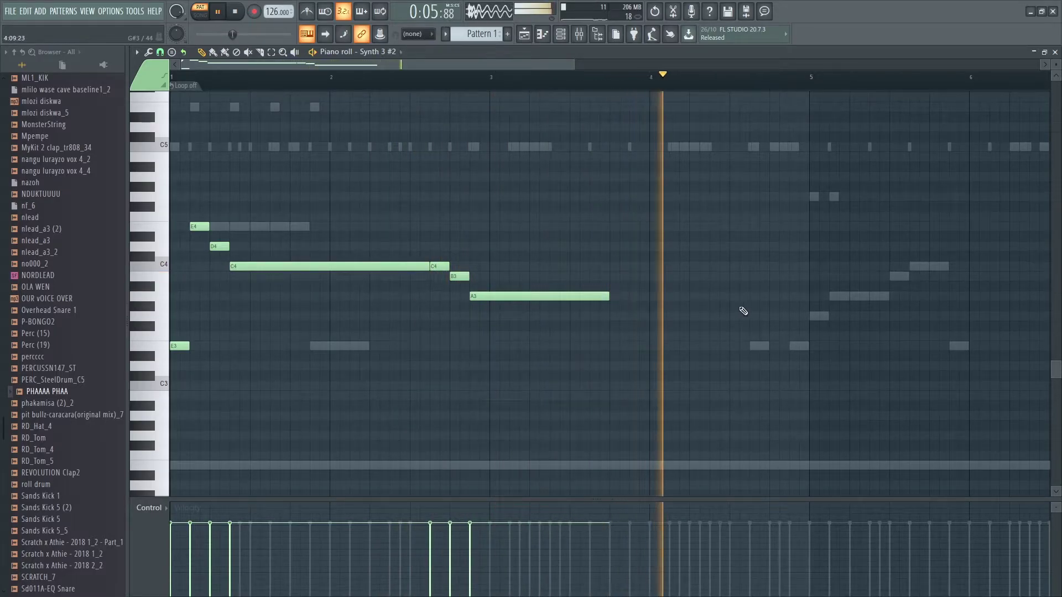
click(755, 346)
key(space)
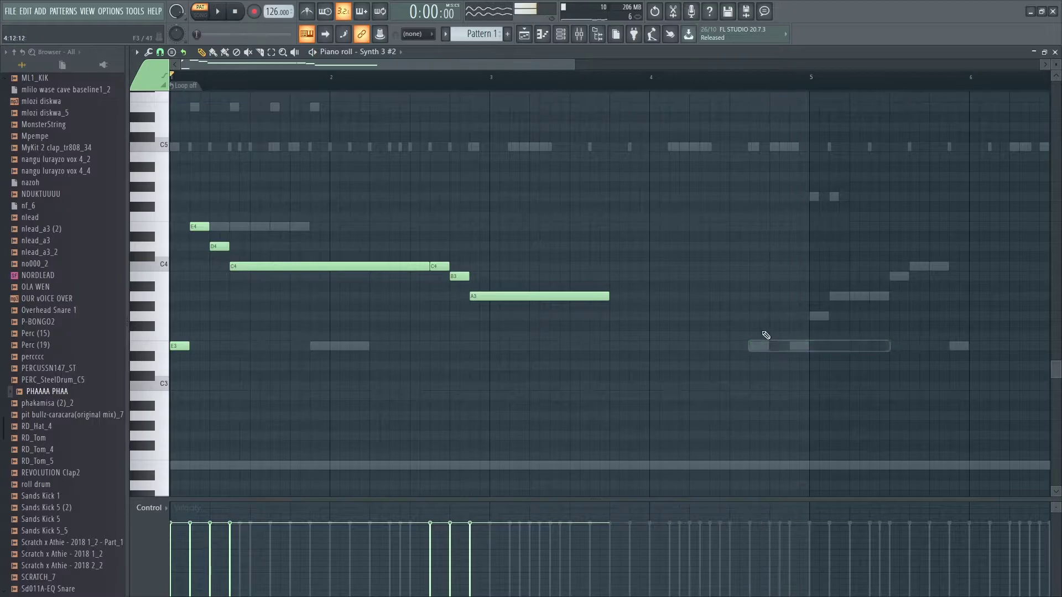
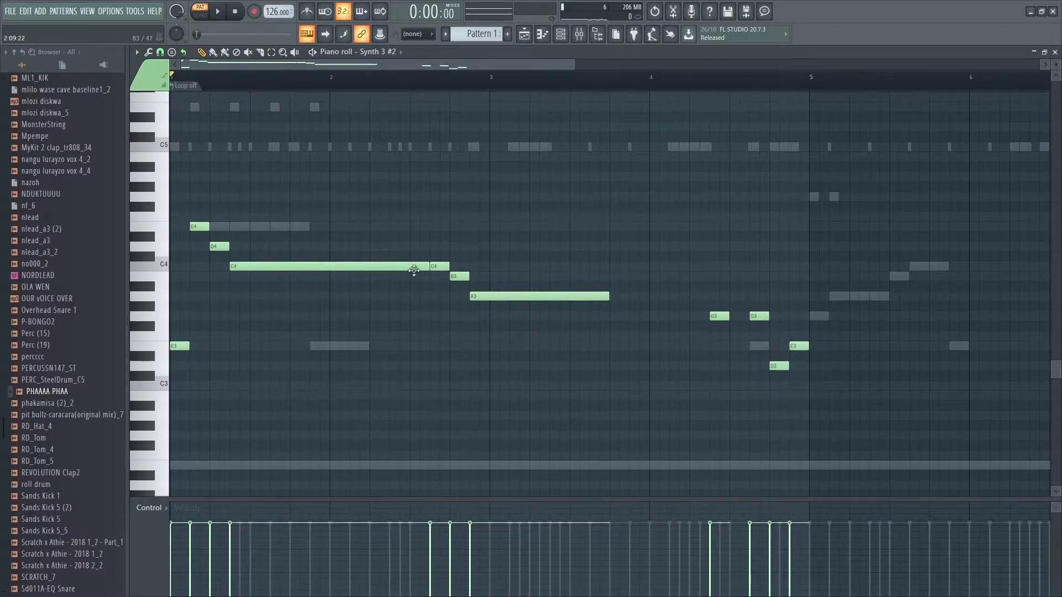
key(space)
Step: Lengthen the last E3 note into bar 6, the A3 up to the first G3, and the first G3 up to the second
drag(807, 346, 989, 346)
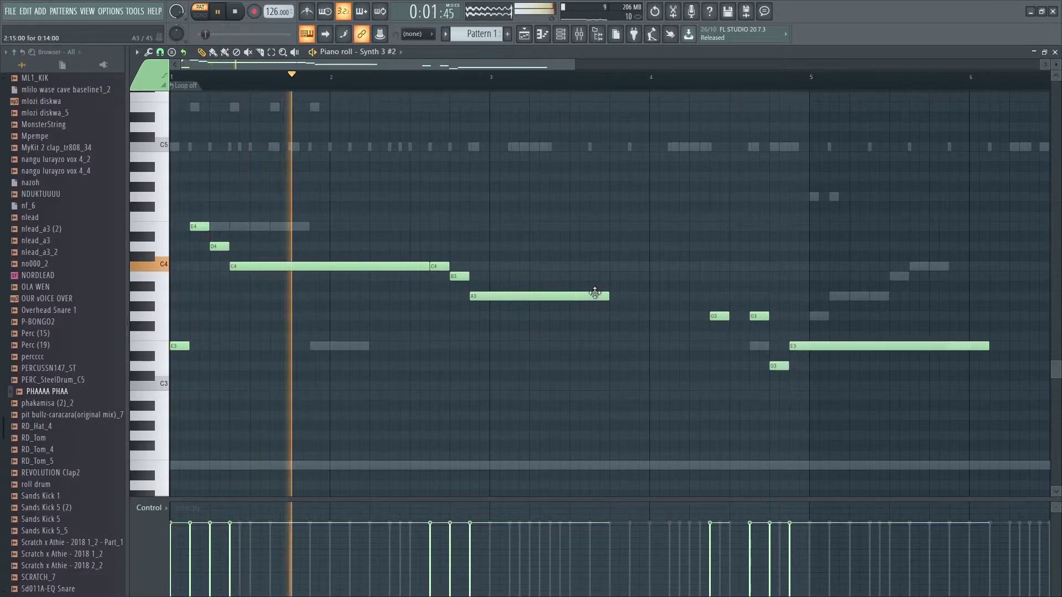
drag(608, 297, 706, 295)
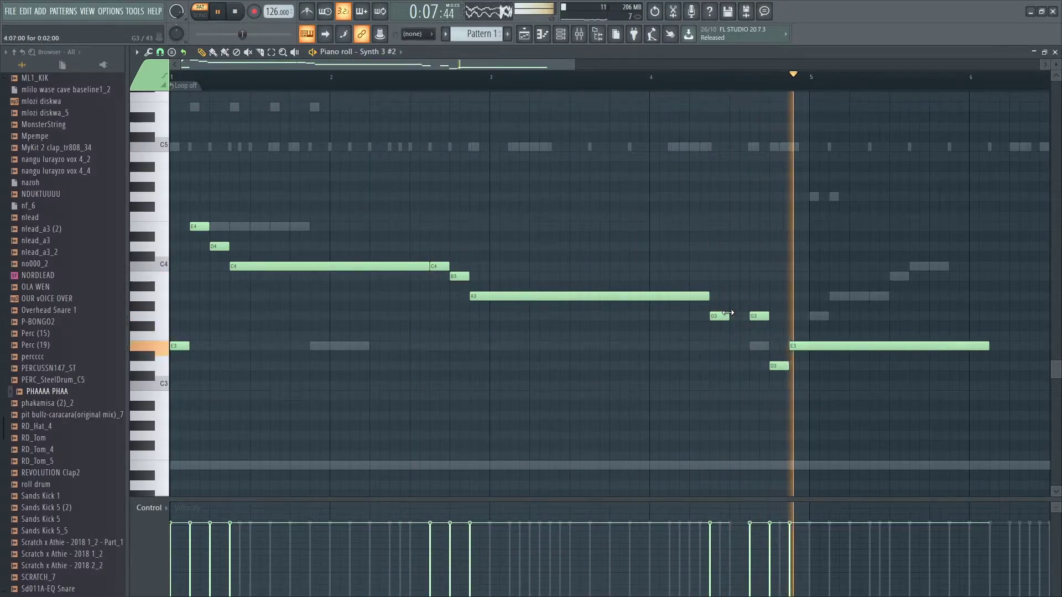
drag(723, 317, 748, 317)
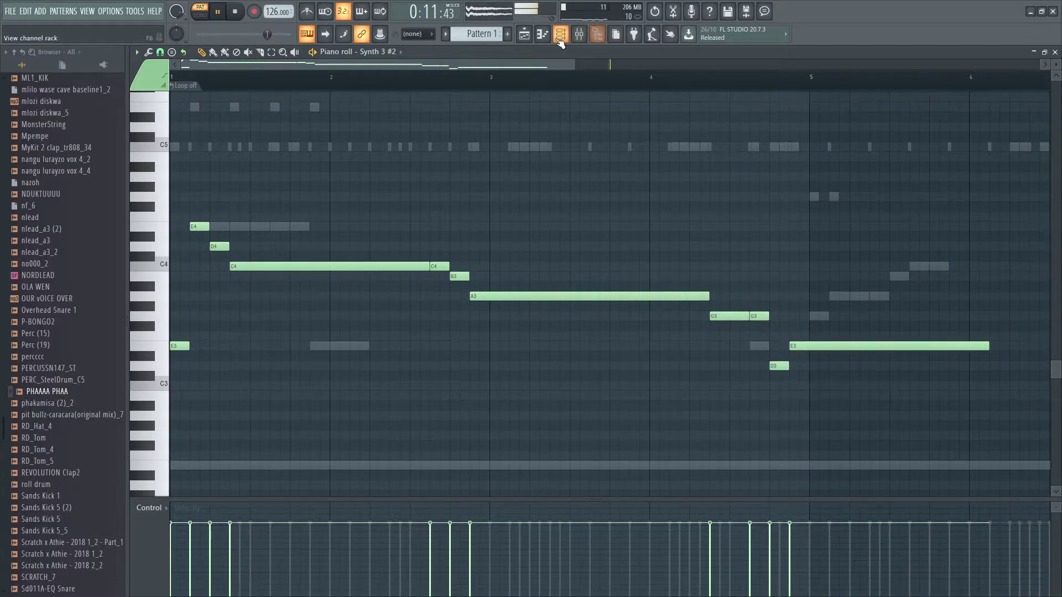
Step: Mute the original Synth 3 channel and return to the Synth 3 #2 piano roll
click(561, 35)
click(273, 102)
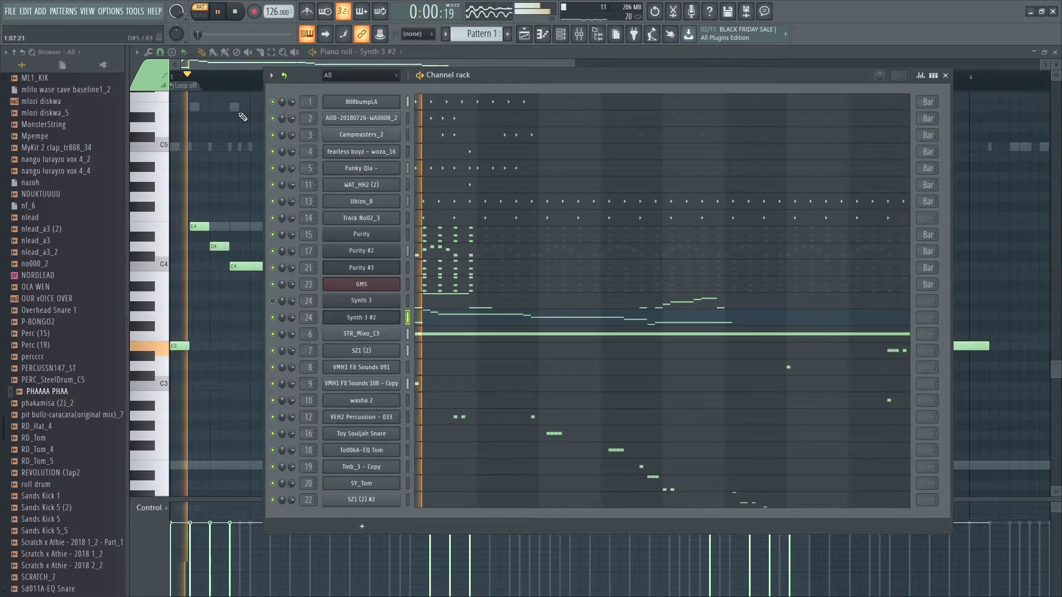
key(F6)
Step: Extend the long E3 note to about 6:15, add another long E3 from 7:03 and stop playback
drag(588, 64, 757, 75)
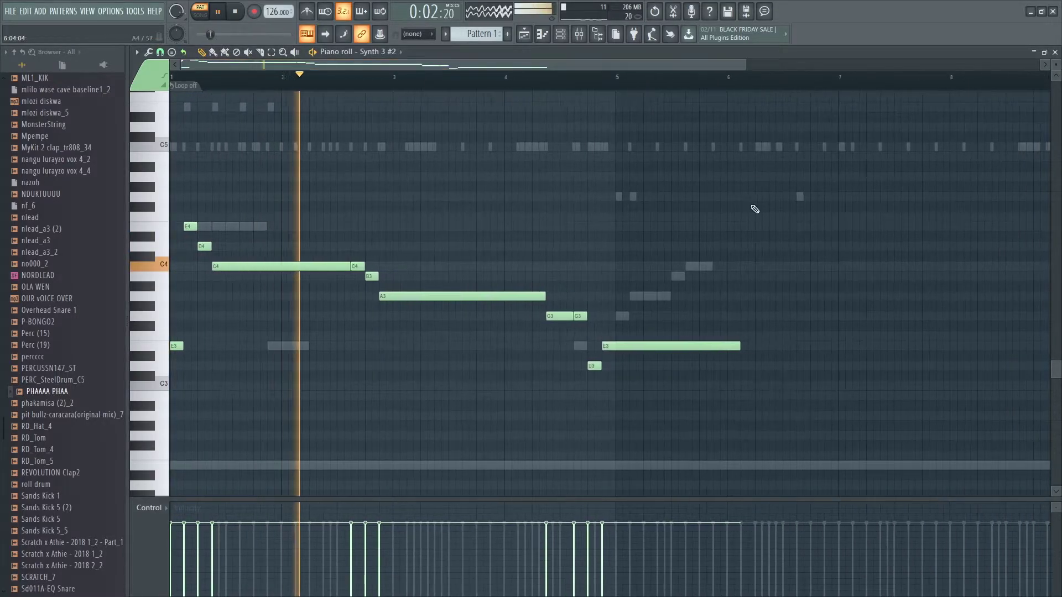
drag(741, 349, 859, 342)
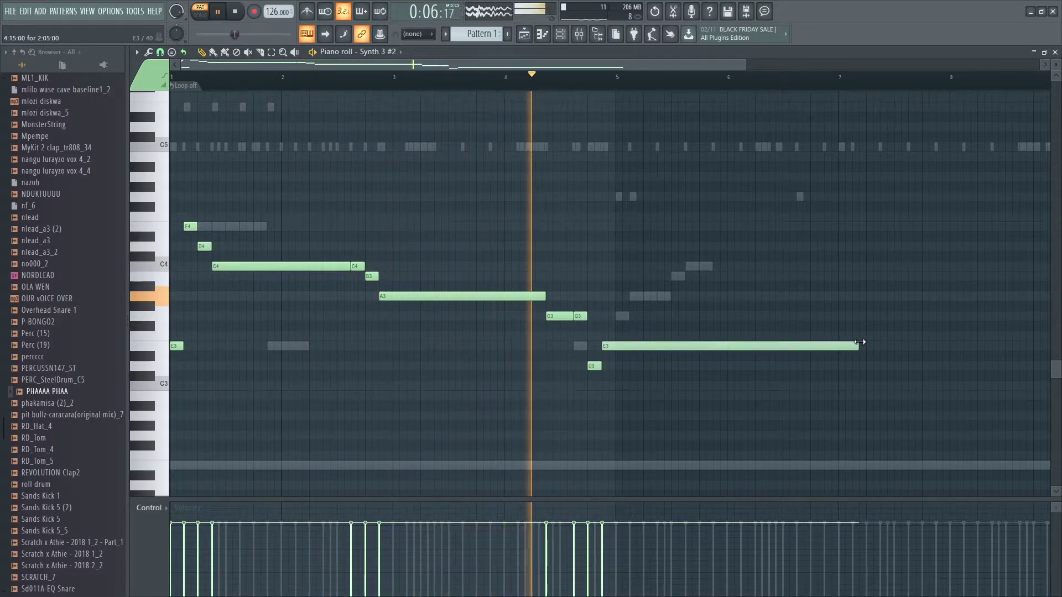
drag(859, 342, 823, 338)
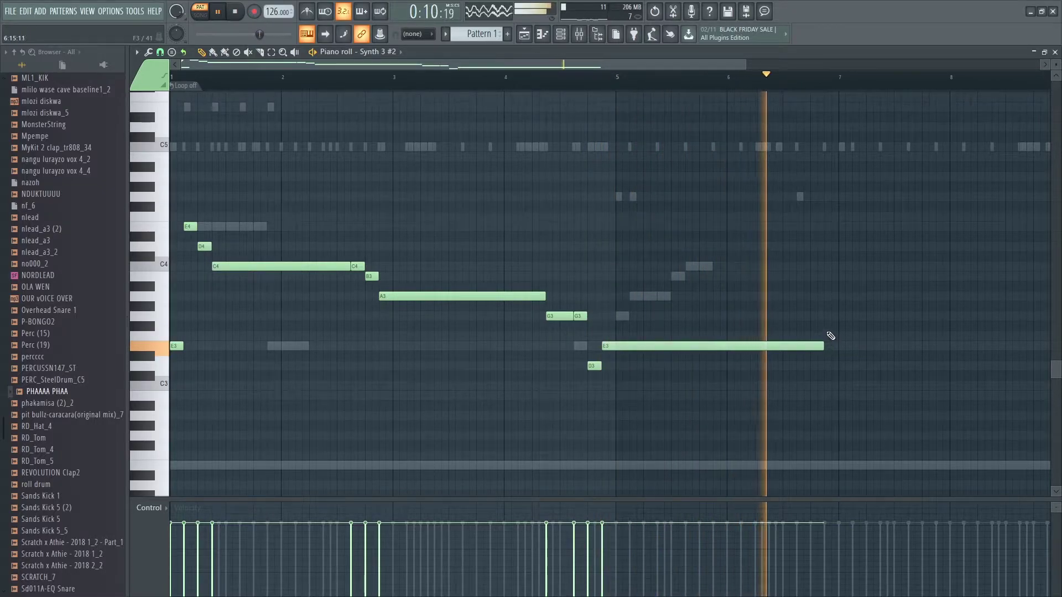
click(855, 346)
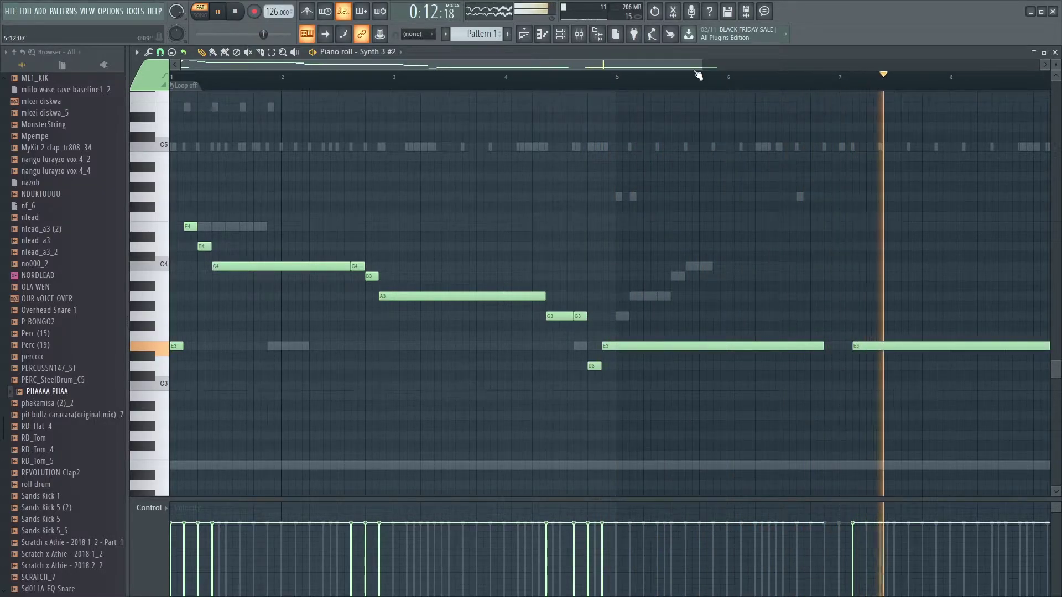
drag(702, 65, 811, 65)
key(space)
Step: Clone the Purity #3 channel in the channel rack
click(560, 34)
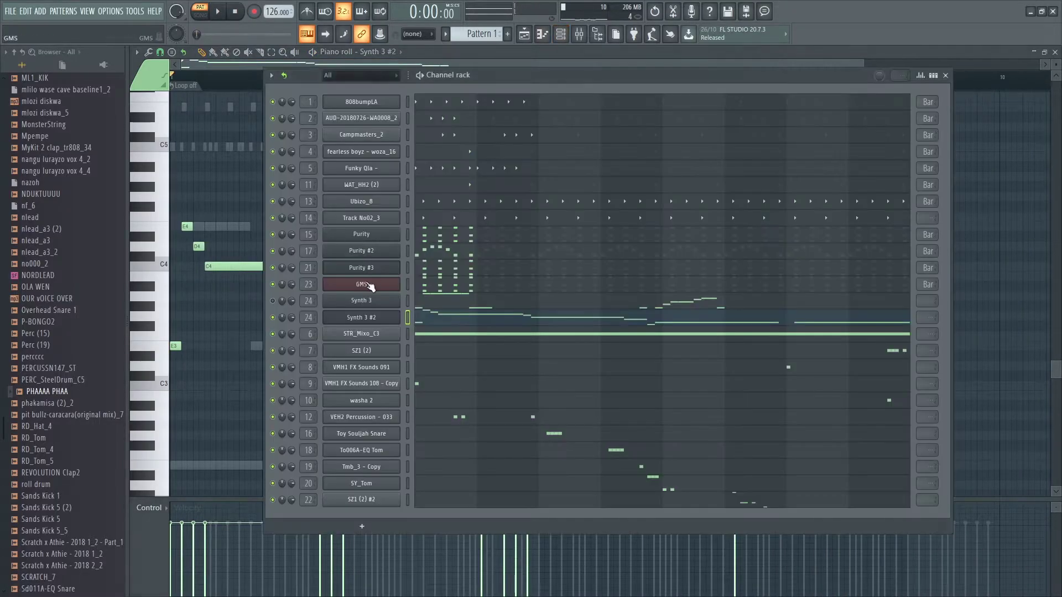
right_click(359, 266)
click(443, 367)
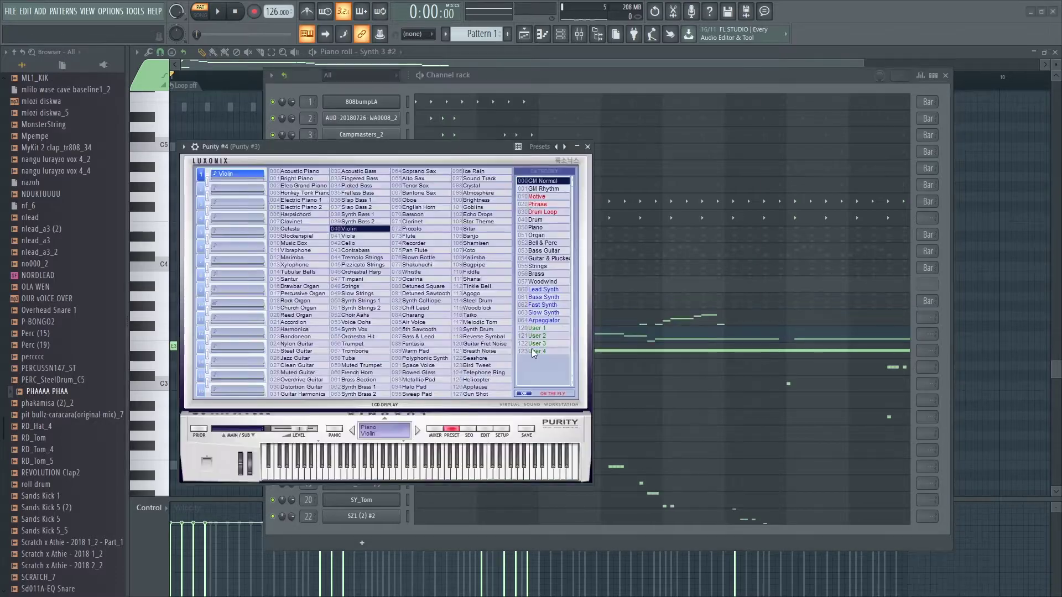
Step: Load the HIT 5 preset from the Fast Synth category in the cloned Purity and assign the channel to mixer track 25
click(544, 304)
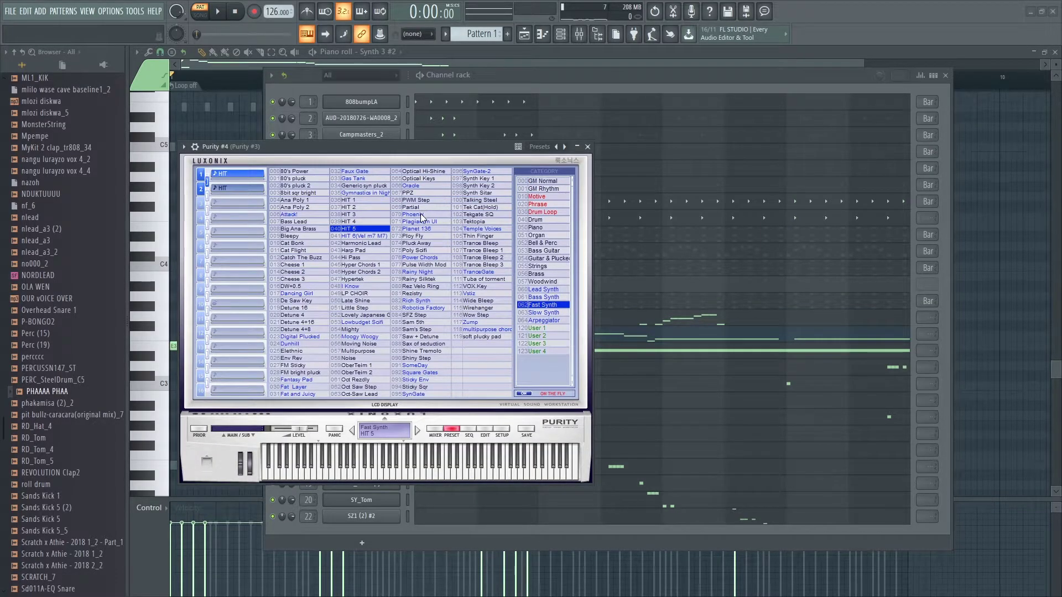
click(183, 147)
click(340, 184)
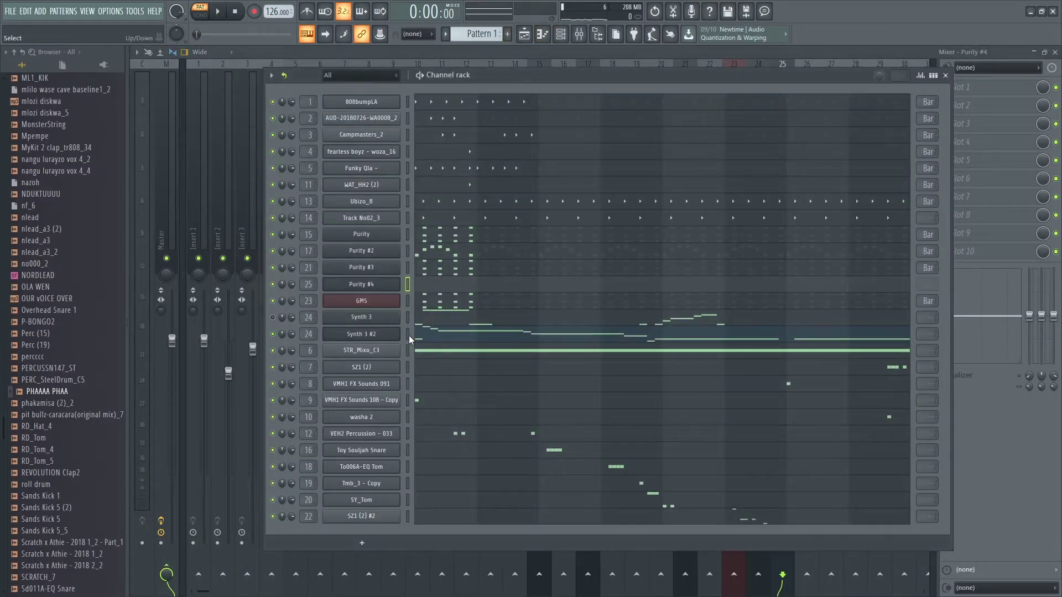
Step: Move the Purity #4 channel directly below Synth 3 #2, paste the Synth 3 #2 bass notes into it and open its piano roll
key(alt+Down)
key(alt+Down)
key(alt+Down)
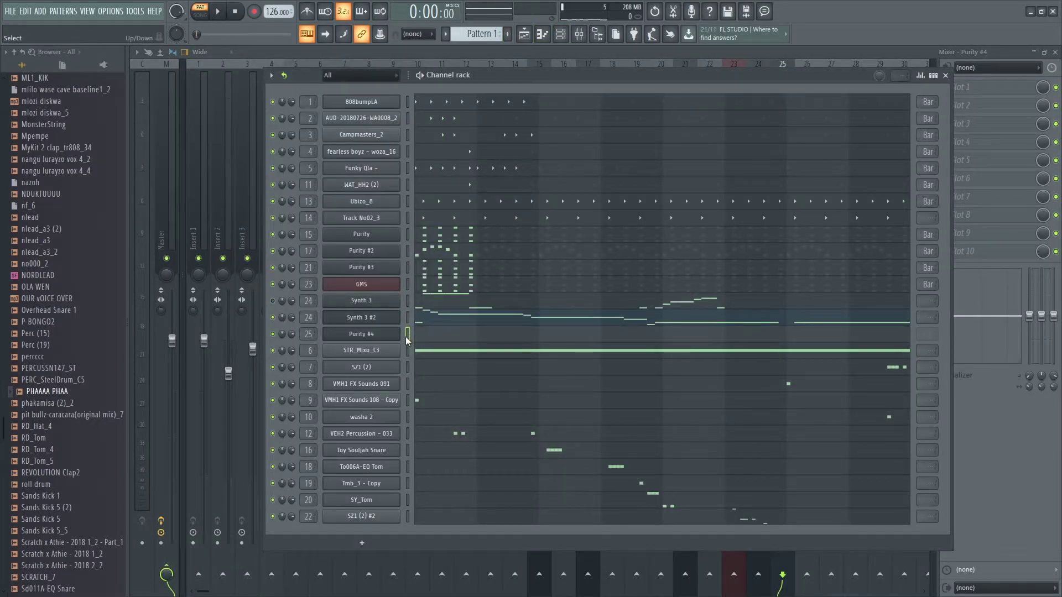
key(ctrl+v)
click(428, 334)
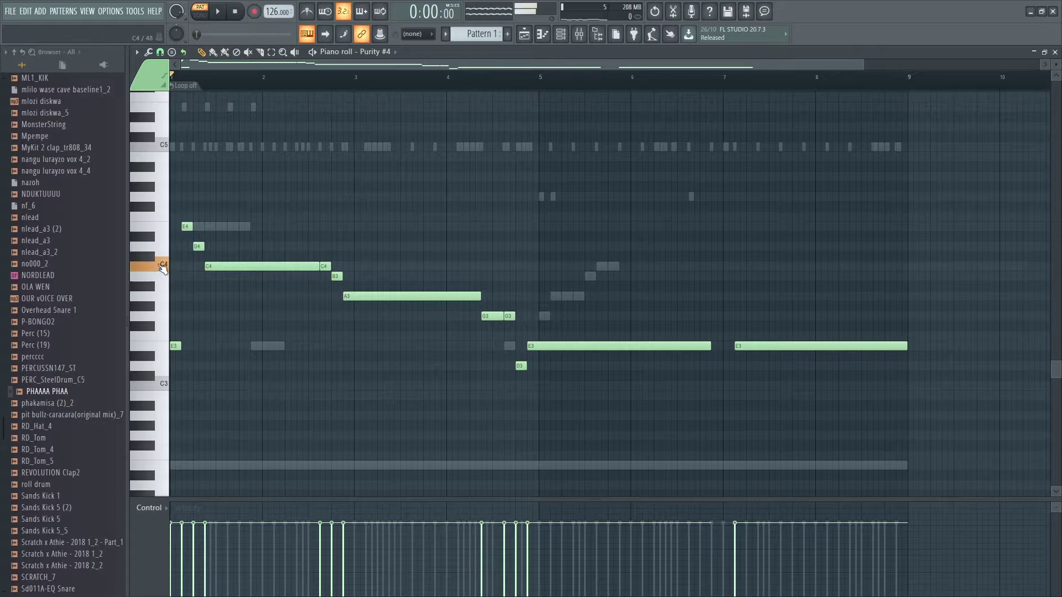
Step: Turn off the stereo delay in the first effect slot of the Purity #4 synth
click(566, 36)
click(374, 335)
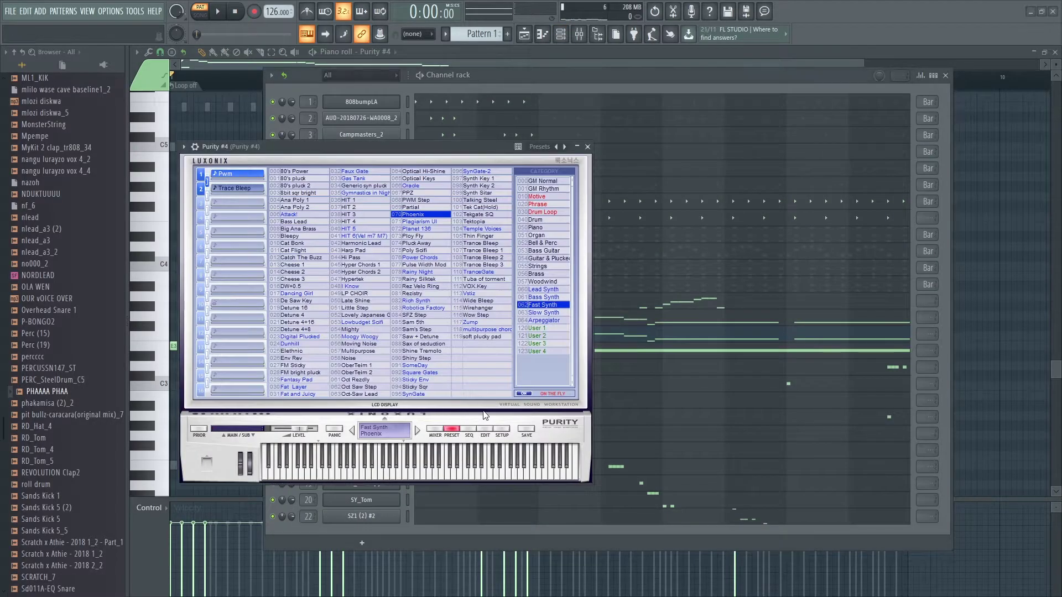
click(487, 430)
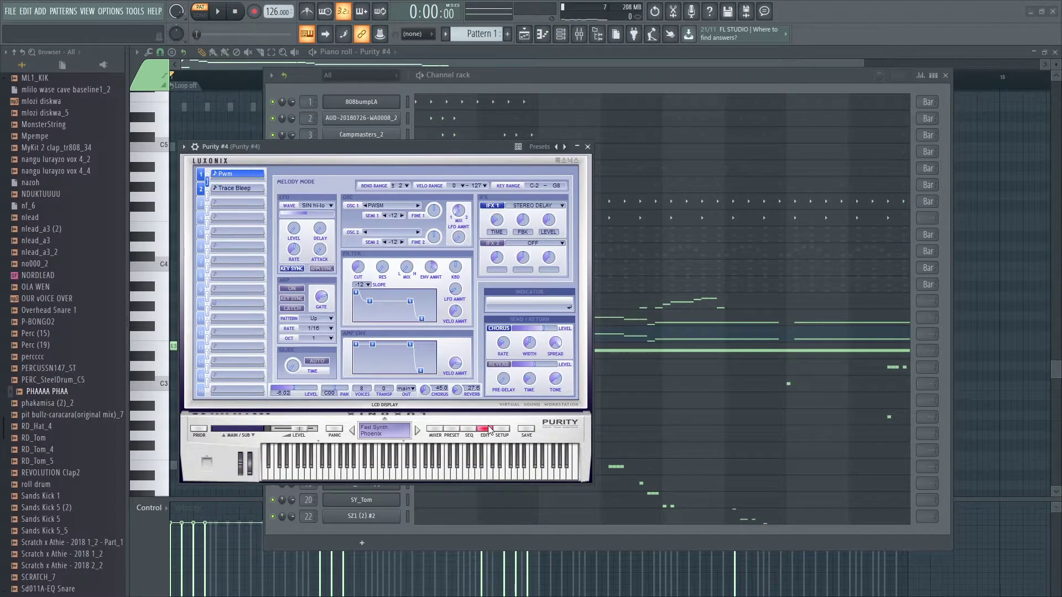
click(540, 206)
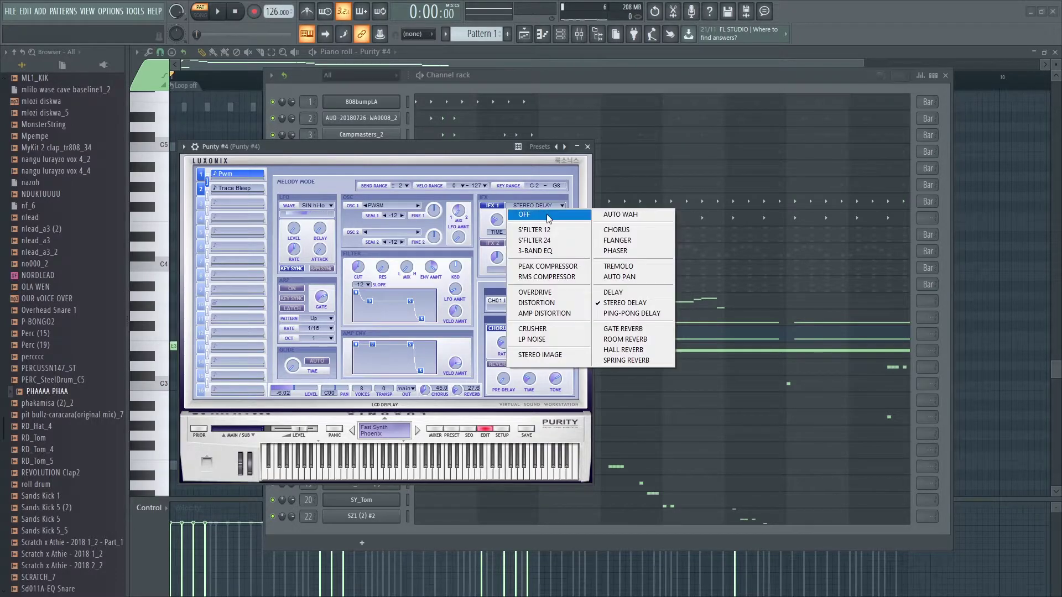
click(548, 216)
Step: Play the pattern, lower the Purity #4 volume fader on mixer track 25 and return to the channel rack
click(585, 39)
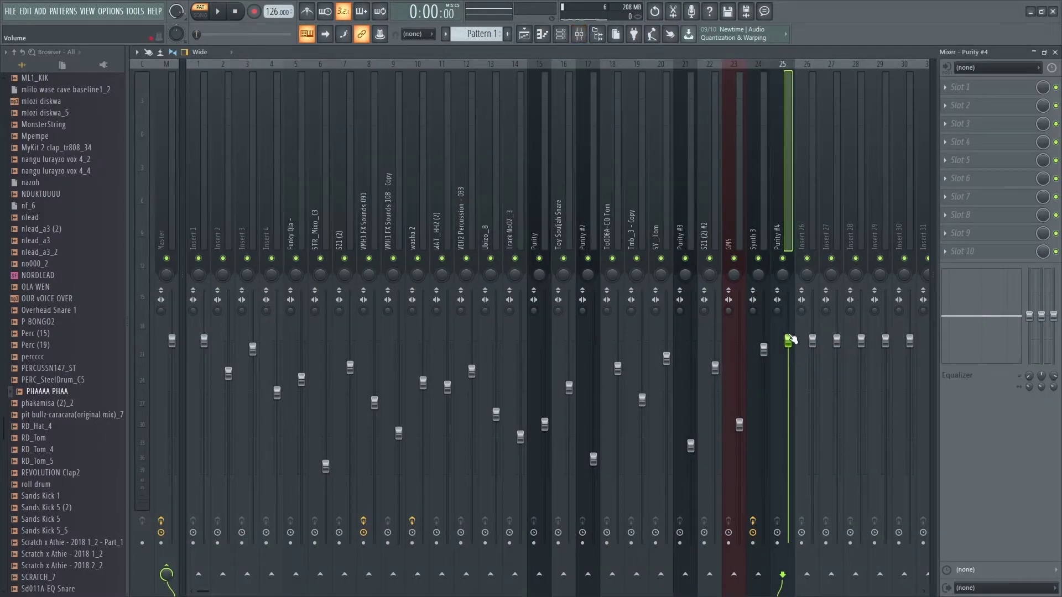
click(562, 34)
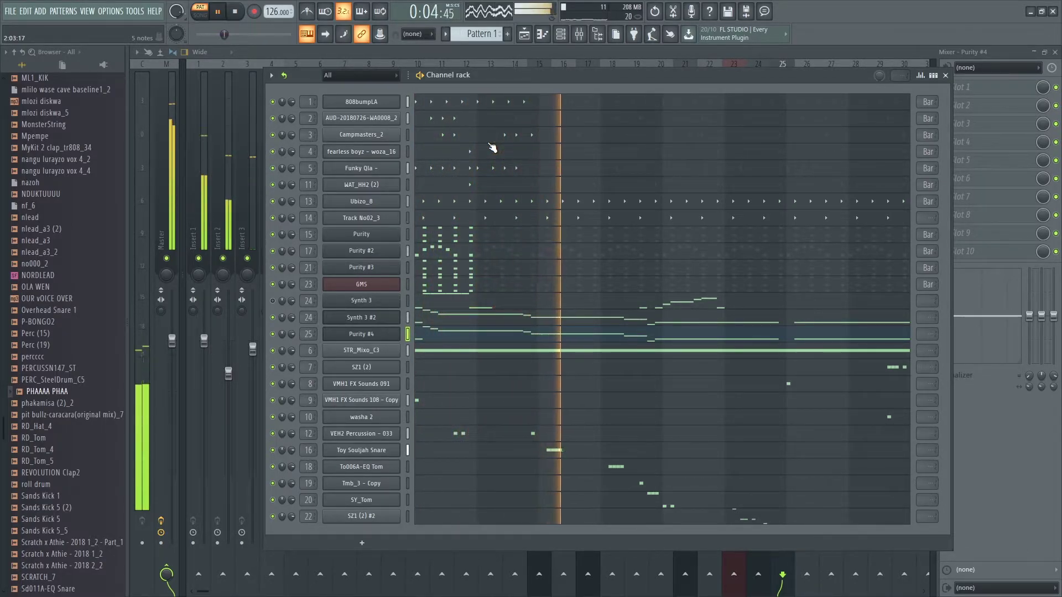
key(F6)
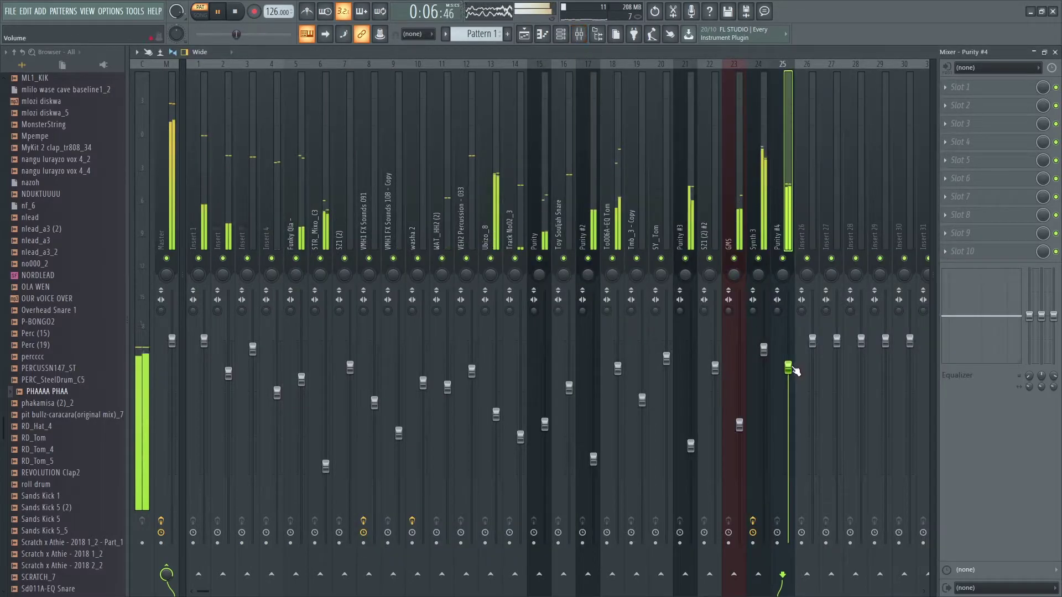
click(569, 40)
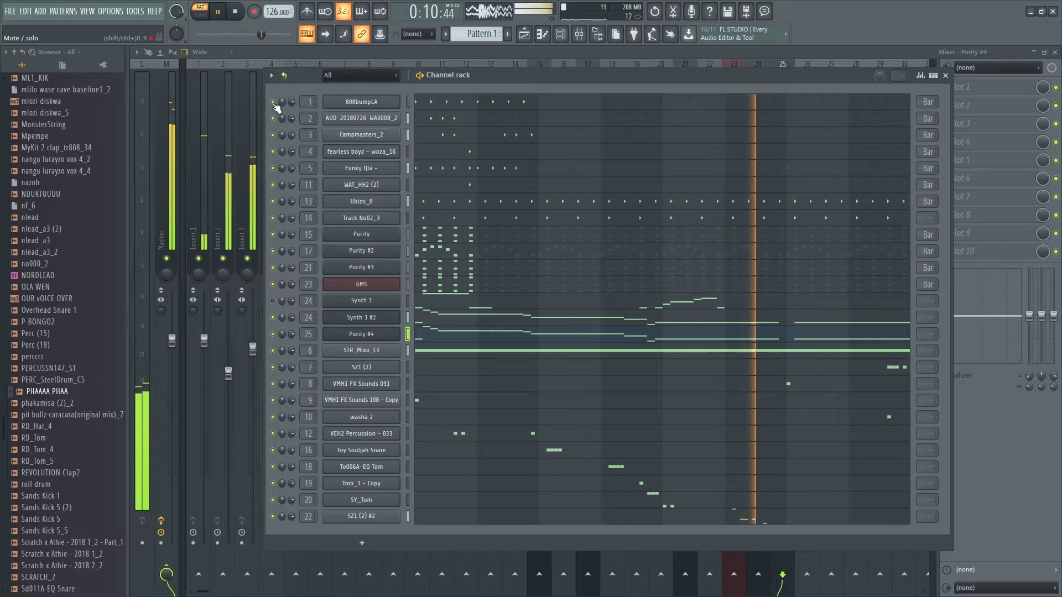
Step: Unmute Synth 3 and mute Purity #4 and Synth 3 #2 to hear the original bass line
click(273, 300)
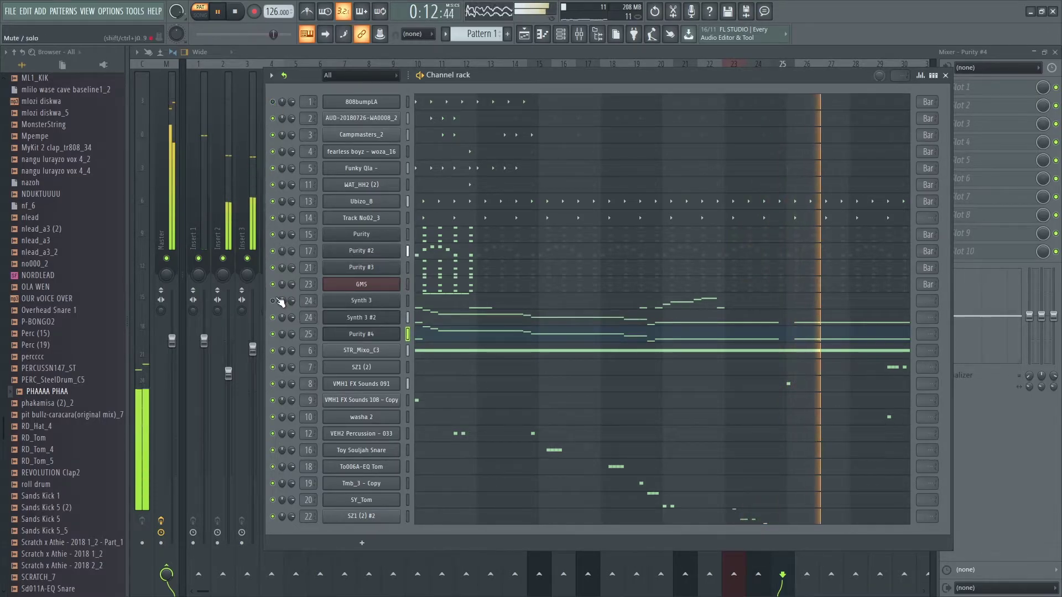
click(273, 334)
click(272, 318)
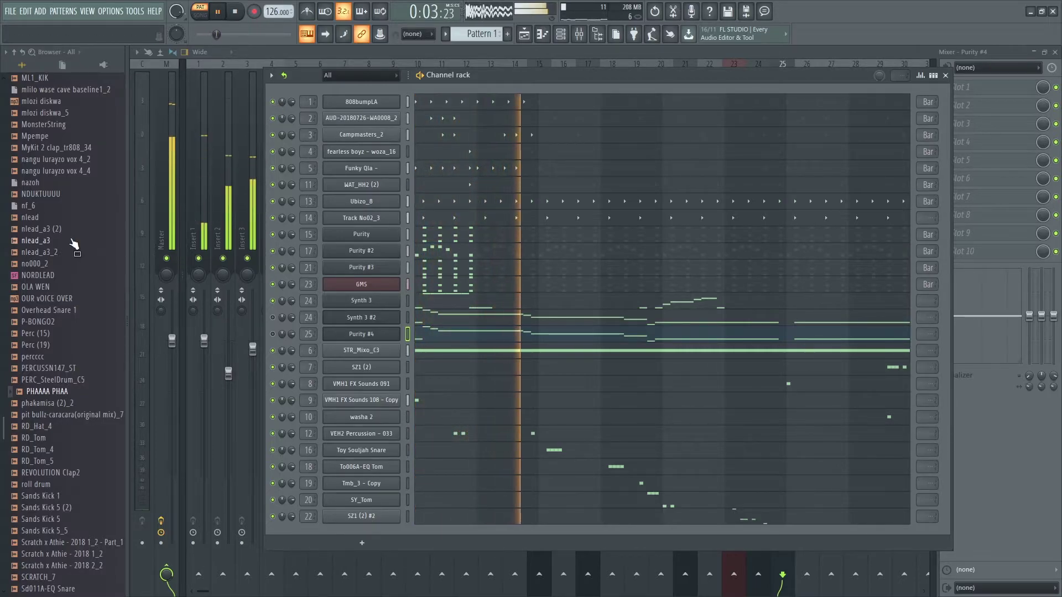
Step: Look through the browser's one-shot samples and audition Linn Snare against the beat with 808bumpLA muted
scroll(74, 236, up, 2)
scroll(73, 236, up, 4)
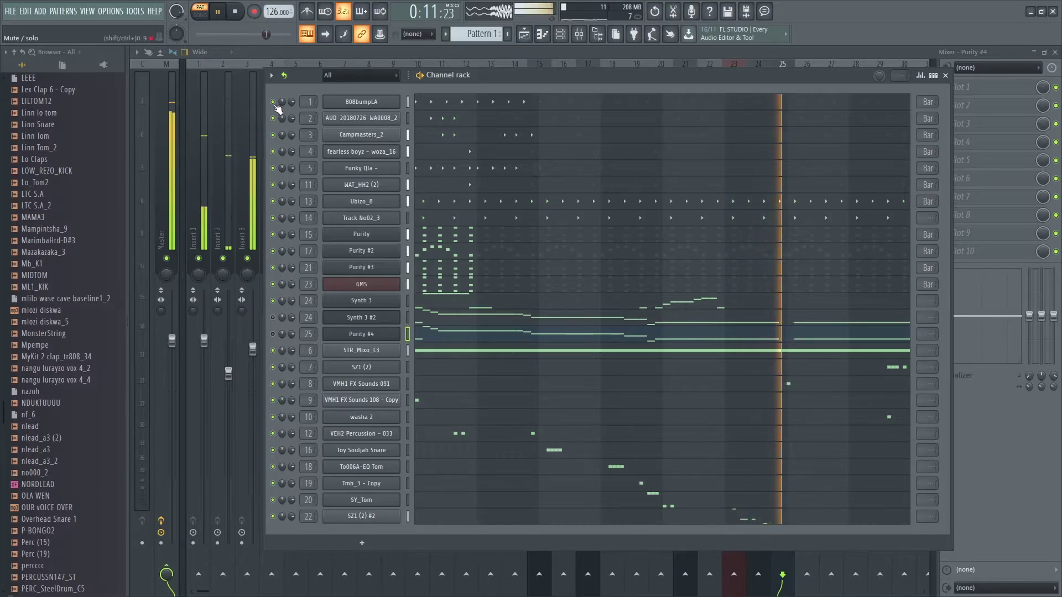
click(54, 128)
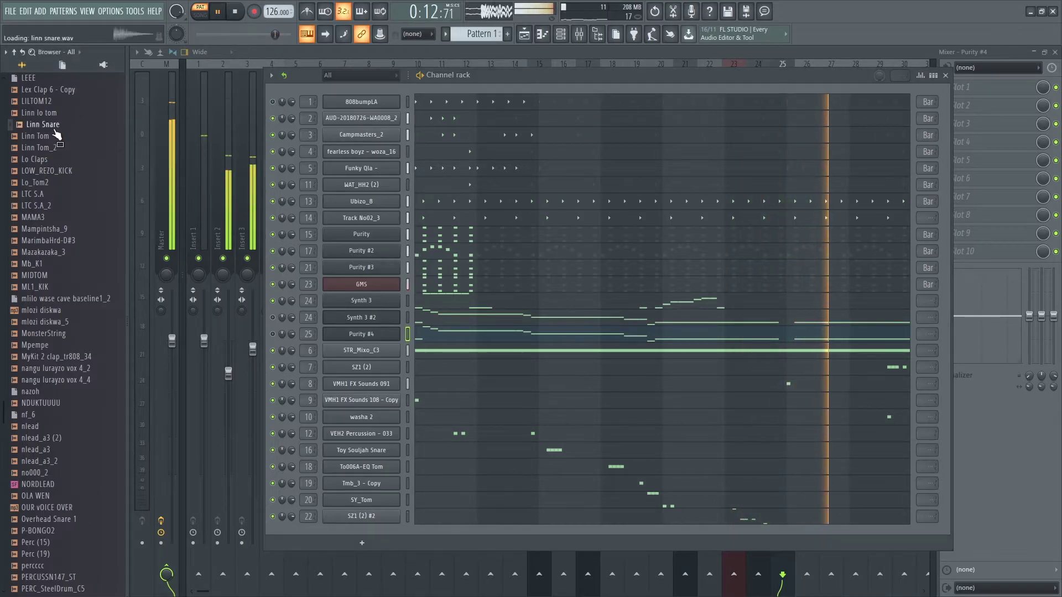
click(274, 104)
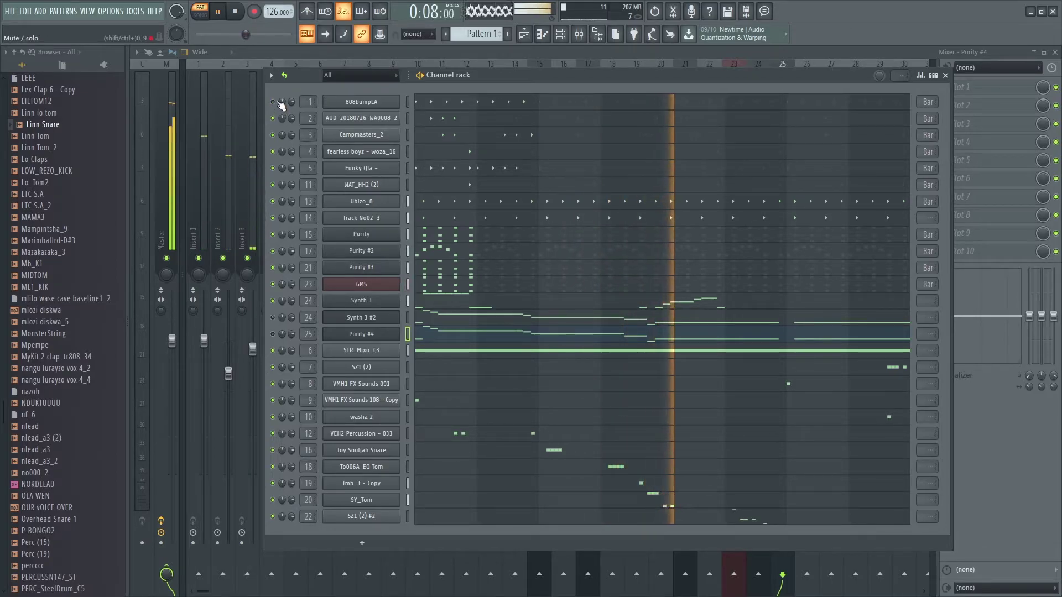
scroll(61, 150, up, 6)
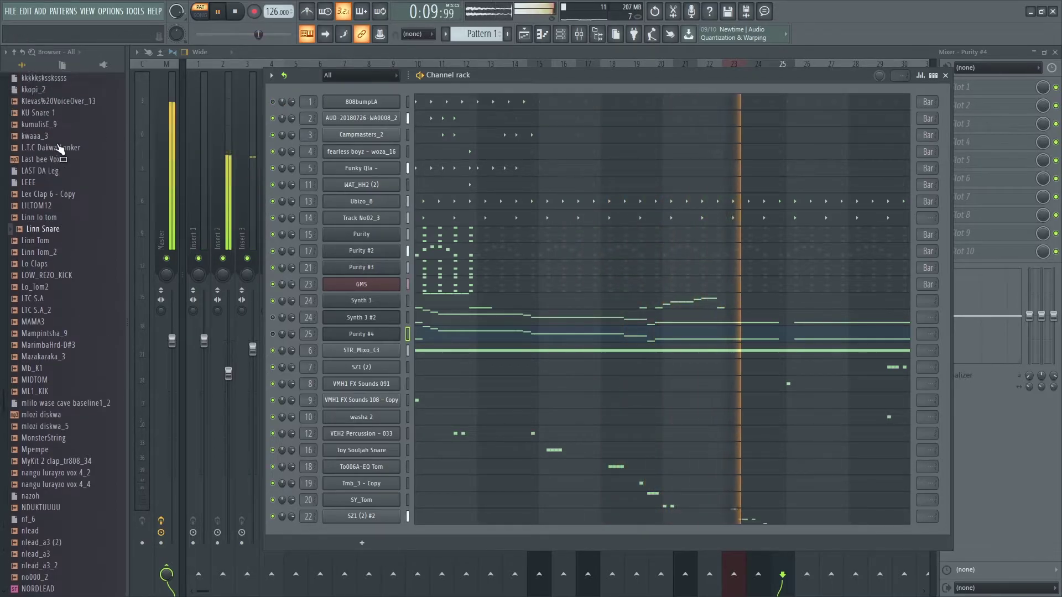
scroll(61, 150, up, 4)
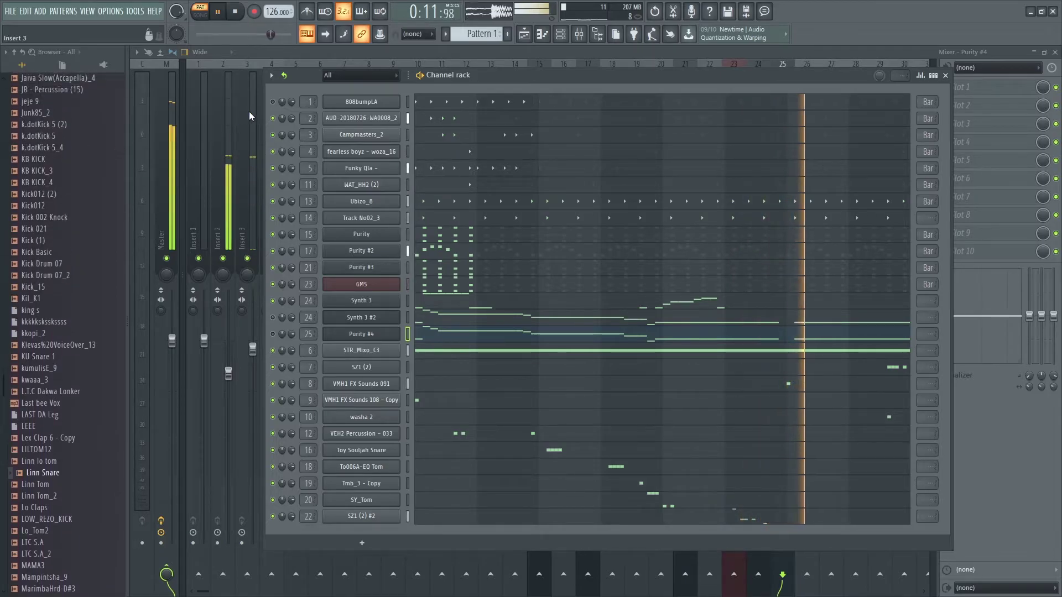
Step: Mute Synth 3 again, switch 808bumpLA, Synth 3 #2 and Purity #4 back on, and stop playback
click(273, 301)
click(272, 101)
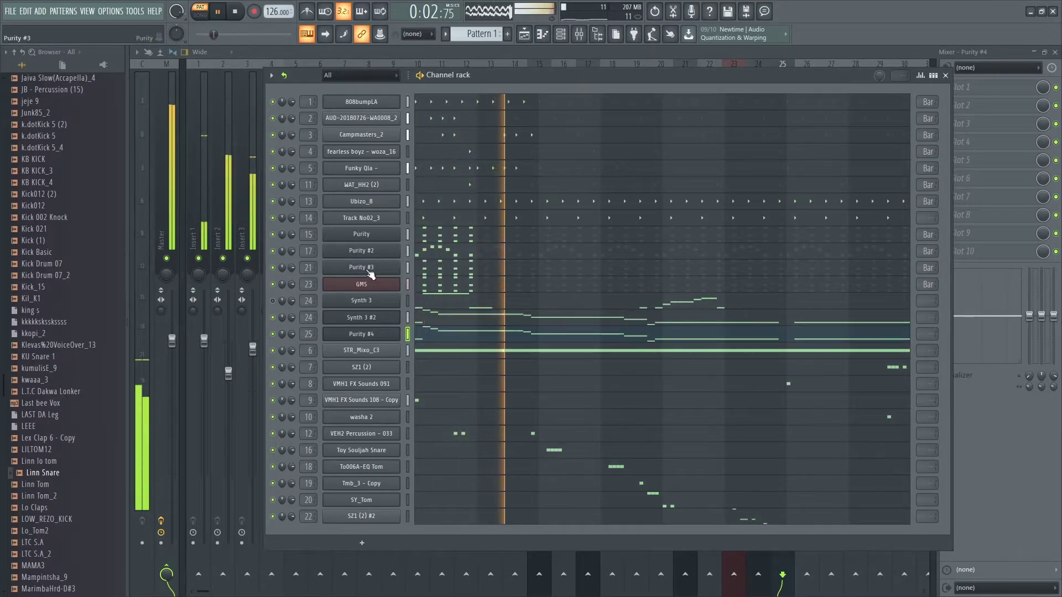
key(space)
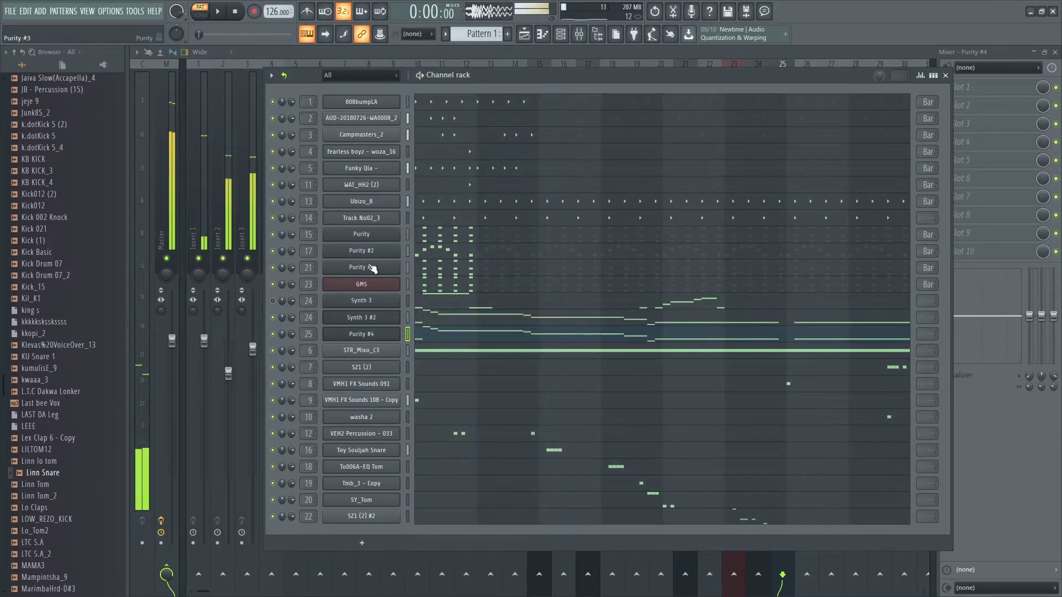
Step: Clone the Purity #3 channel and route the clone to a free mixer track
right_click(375, 268)
click(427, 362)
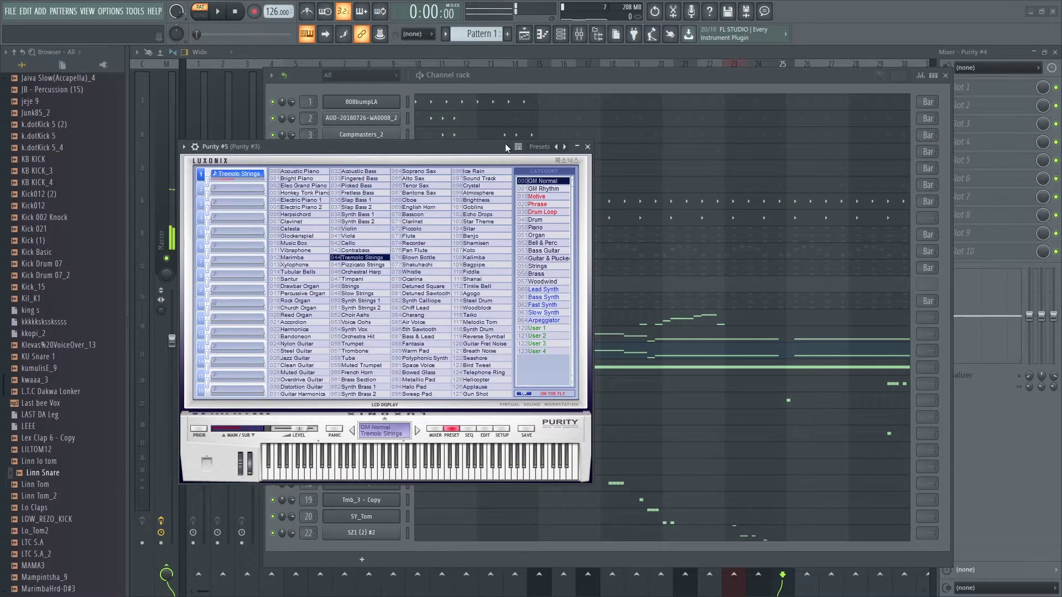
click(184, 147)
click(379, 183)
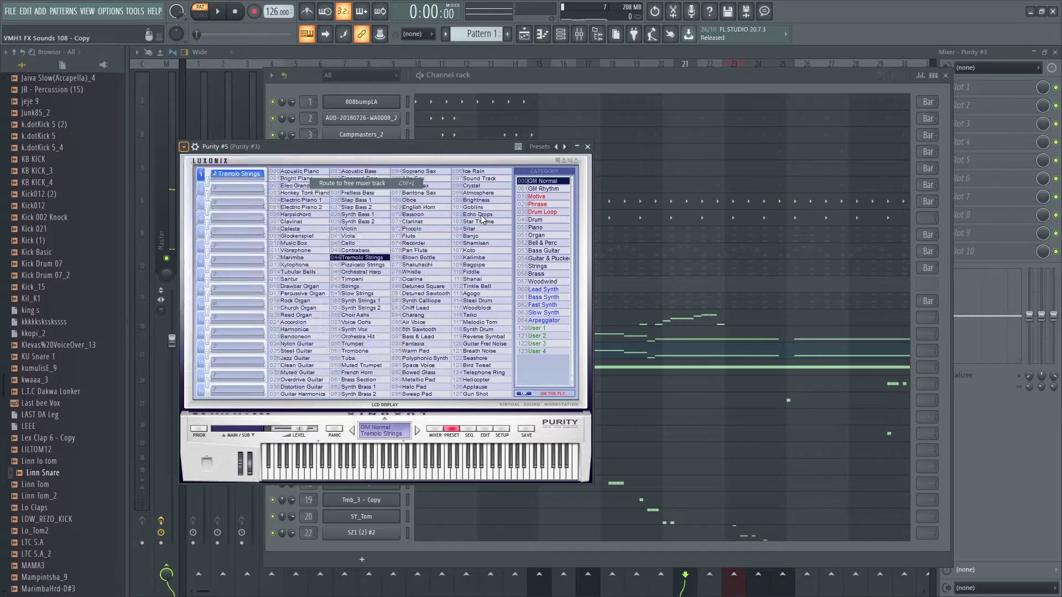
Step: Open the Purity #5 piano roll and add a two-step E5 note at 1:03
click(560, 35)
click(430, 287)
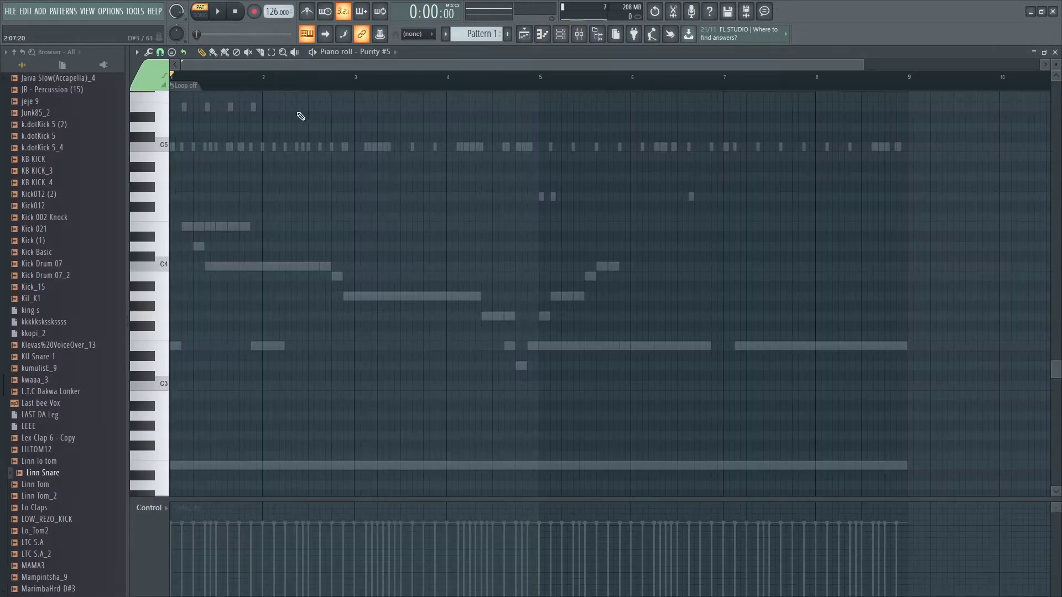
scroll(213, 232, up, 2)
click(185, 167)
drag(351, 169, 196, 167)
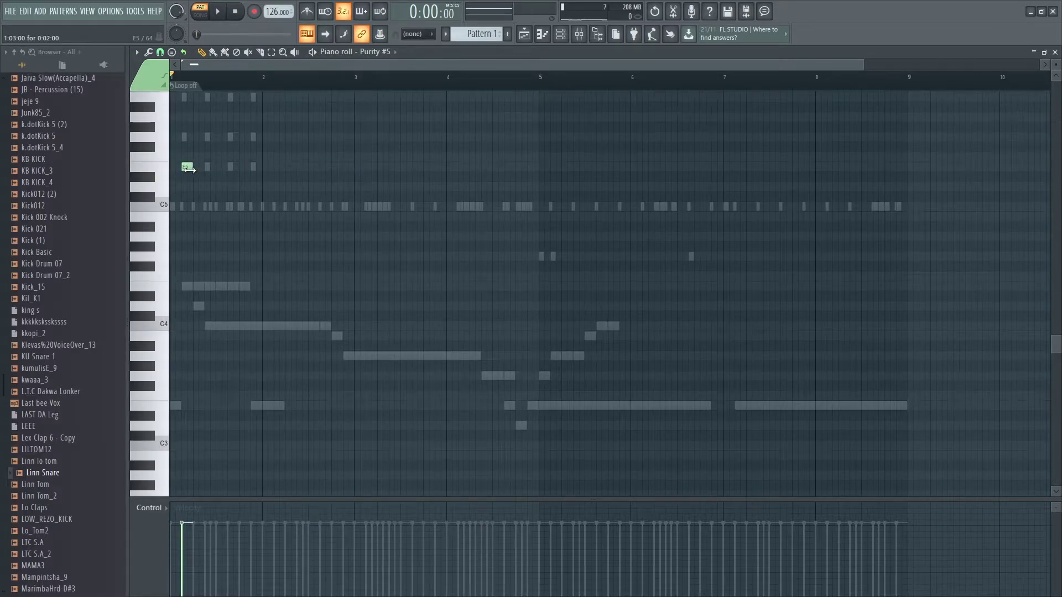
Step: With the pattern playing, add G5 at 1:06, F5 at 1:11 and E5 at 1:15 to Purity #5
key(space)
click(210, 137)
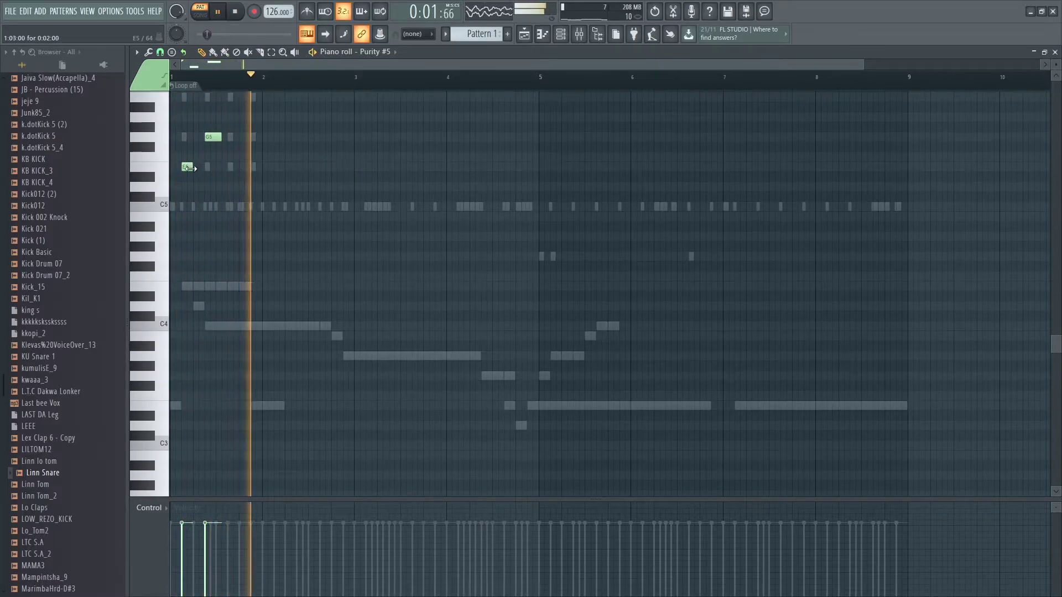
drag(209, 136, 203, 136)
click(231, 147)
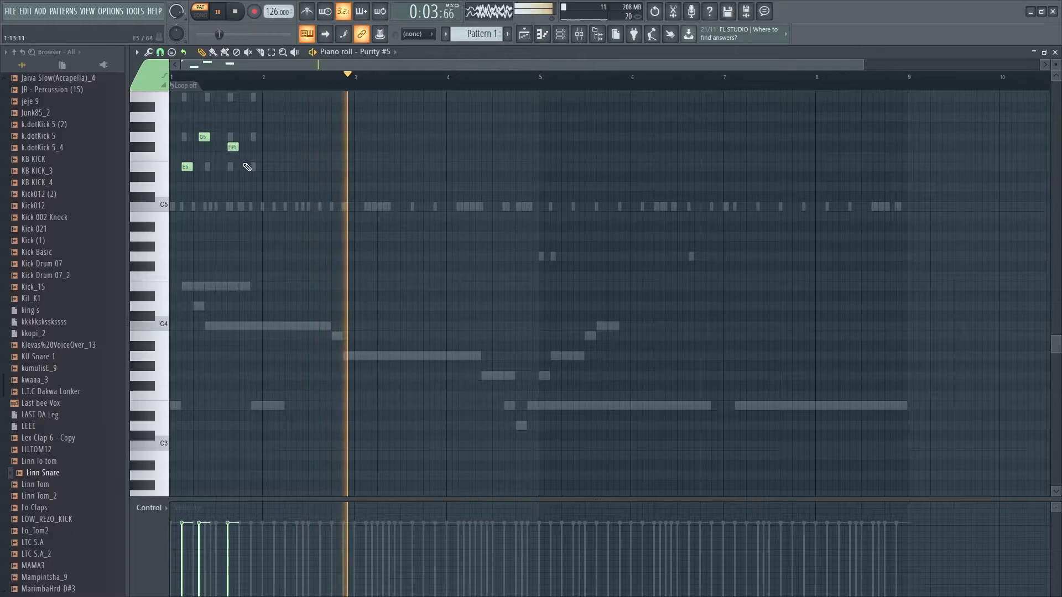
drag(249, 166, 255, 166)
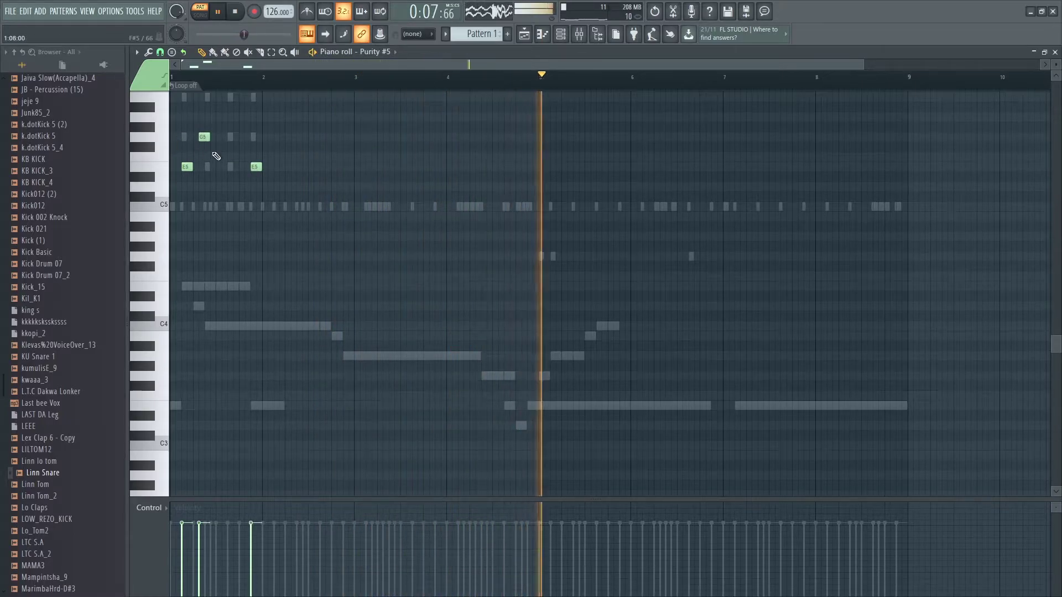
click(229, 157)
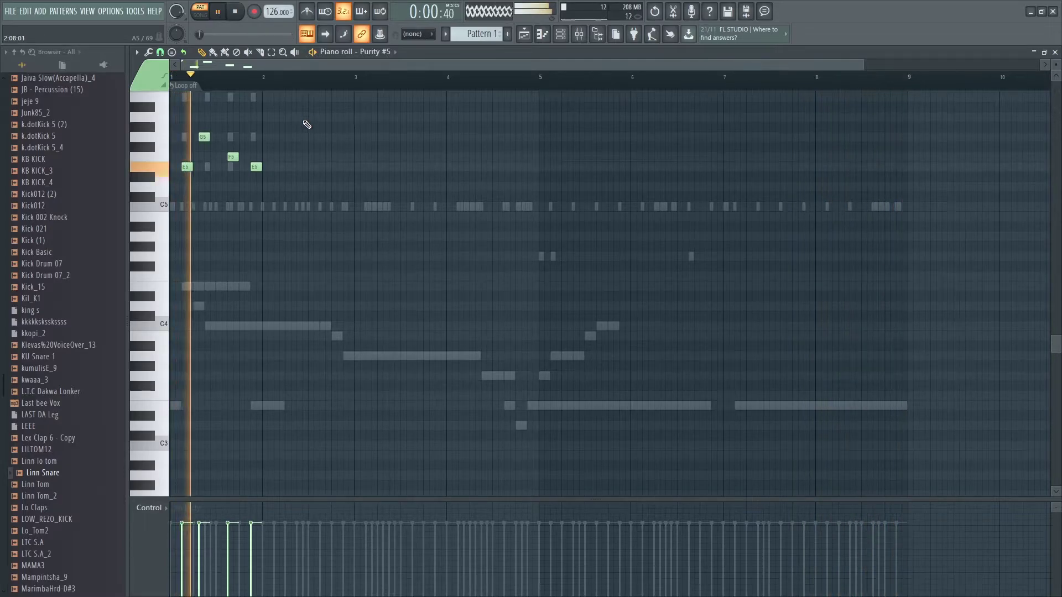
Step: Shift the G5 note to 1:07 and raise the F5 note at 1:11 to G5
drag(202, 136, 207, 136)
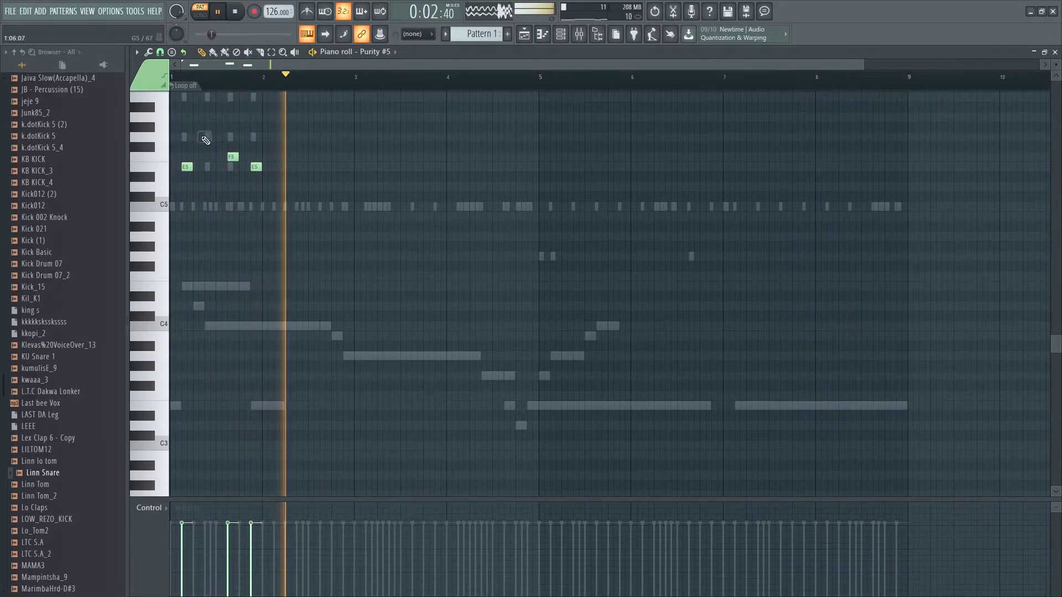
key(space)
key(space)
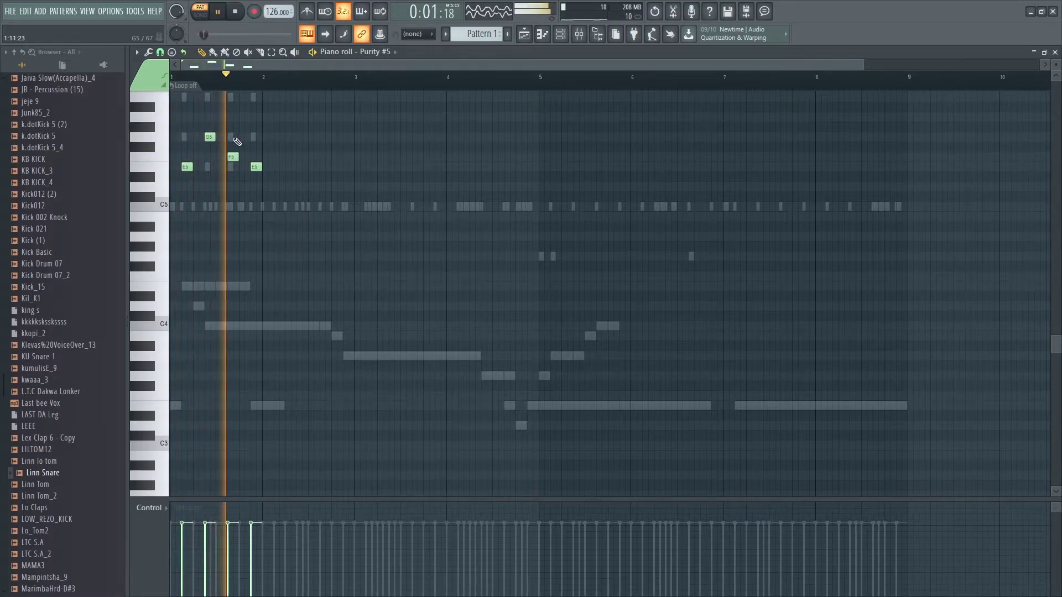
drag(237, 142, 236, 137)
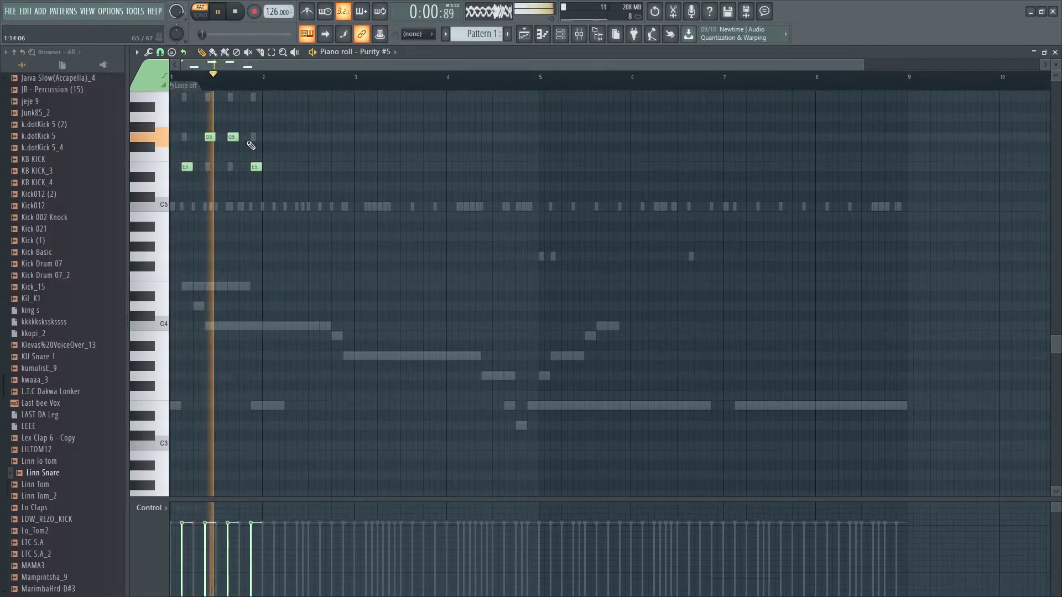
Step: Set the Purity #5 notes to loop every bar and return to the channel rack
click(193, 85)
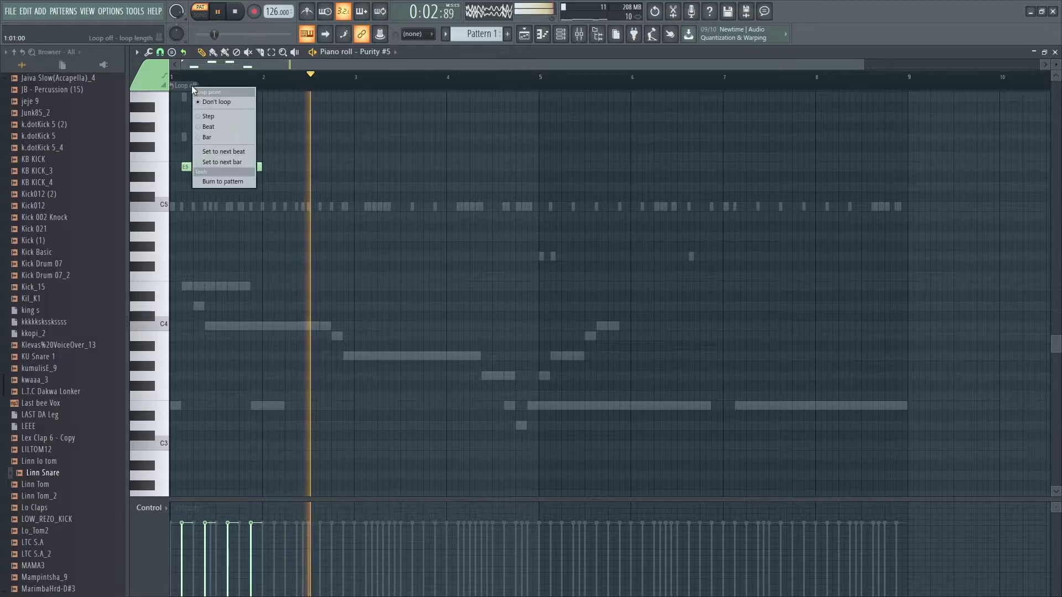
click(229, 138)
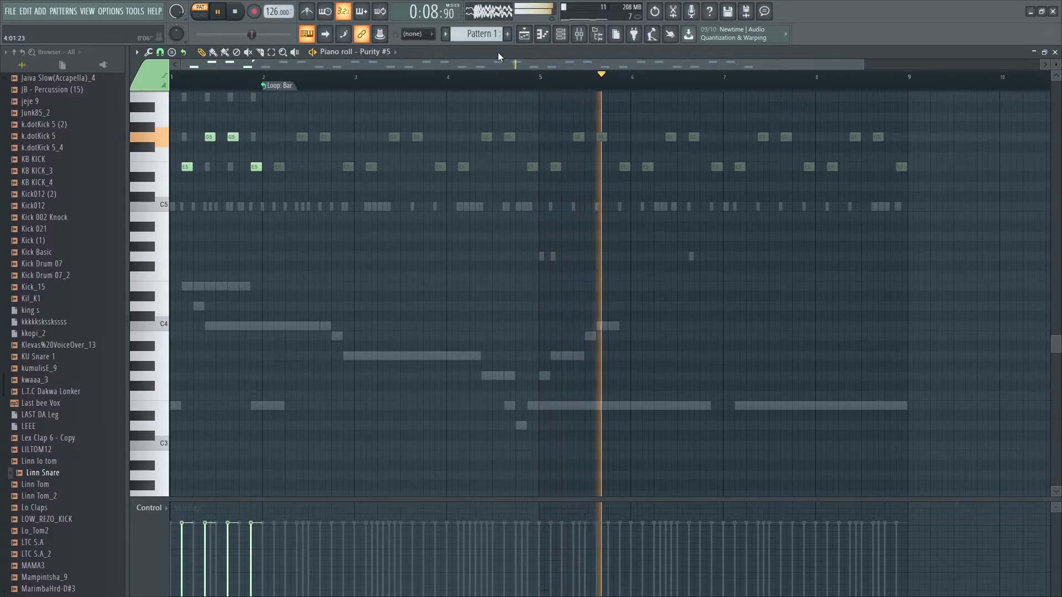
click(561, 40)
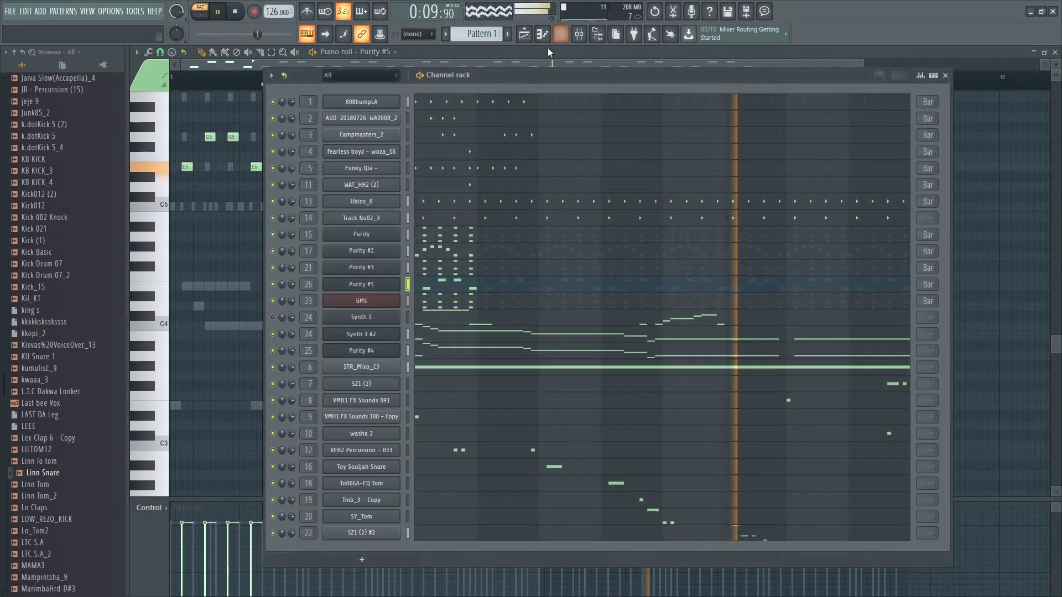
Step: Audition the Junk85_2 sample and add it as a new channel at the end of the channel rack
click(272, 102)
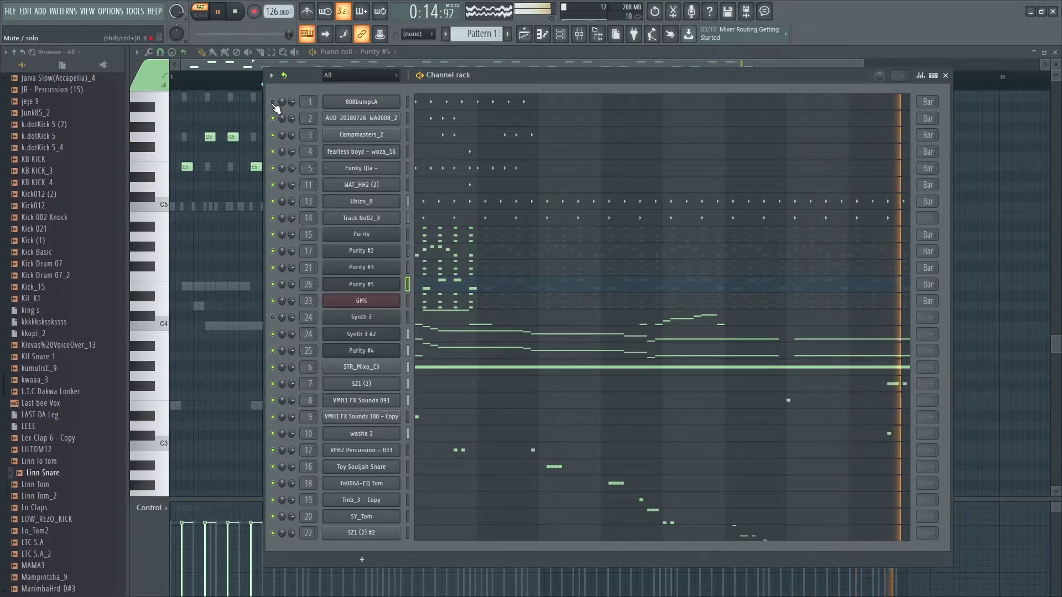
click(55, 113)
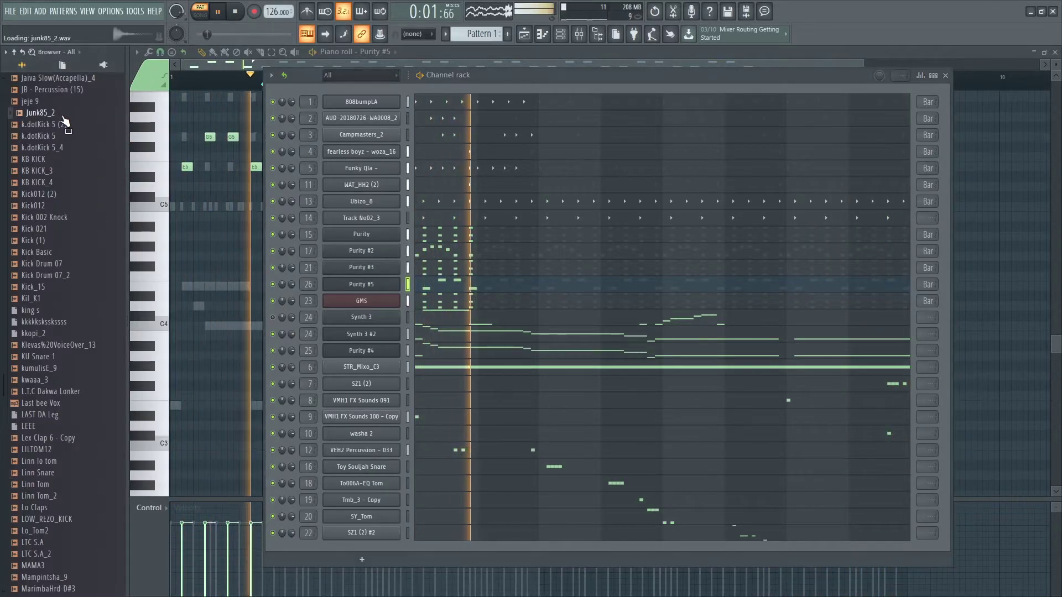
drag(65, 117, 360, 544)
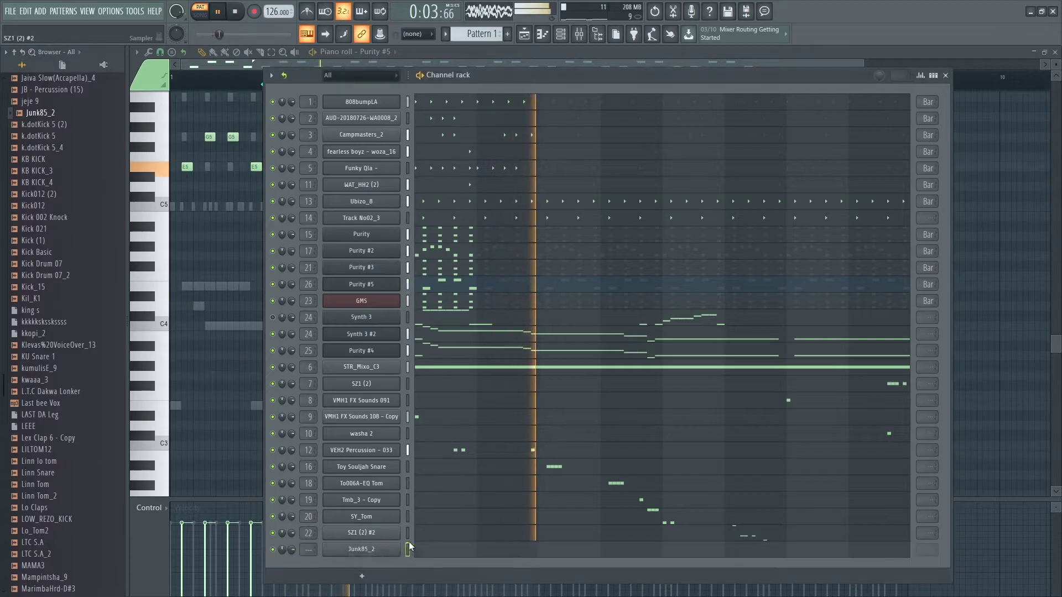
Step: Place a C5 note at the start of bar 1 in the Junk85_2 piano roll and return to the channel rack
click(426, 552)
click(176, 206)
key(F6)
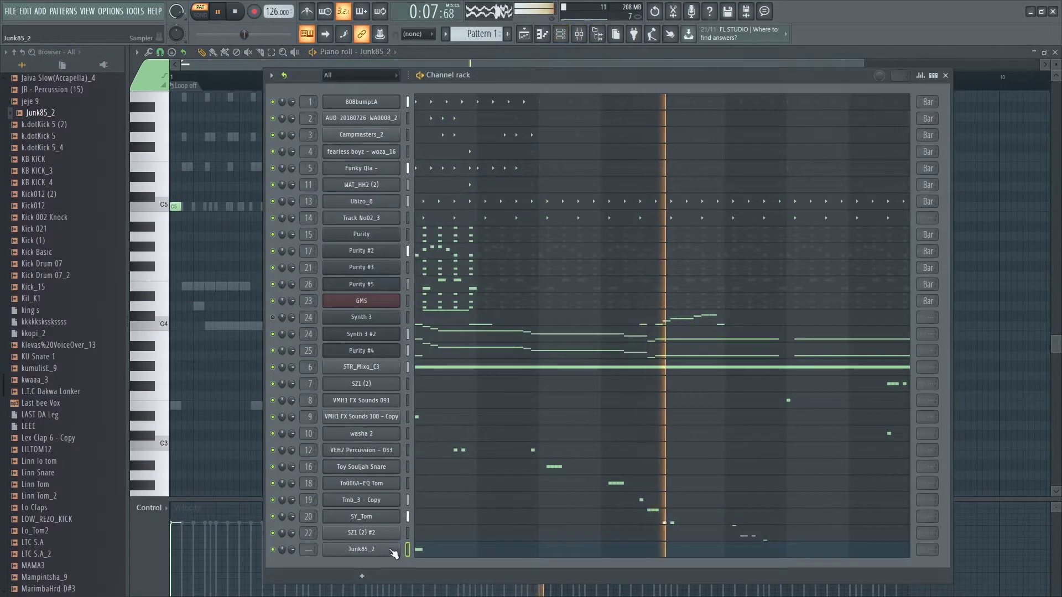
Step: Route the Junk85_2 channel to mixer track 27, lower that track's fader slightly and return to the channel rack
click(394, 552)
click(503, 208)
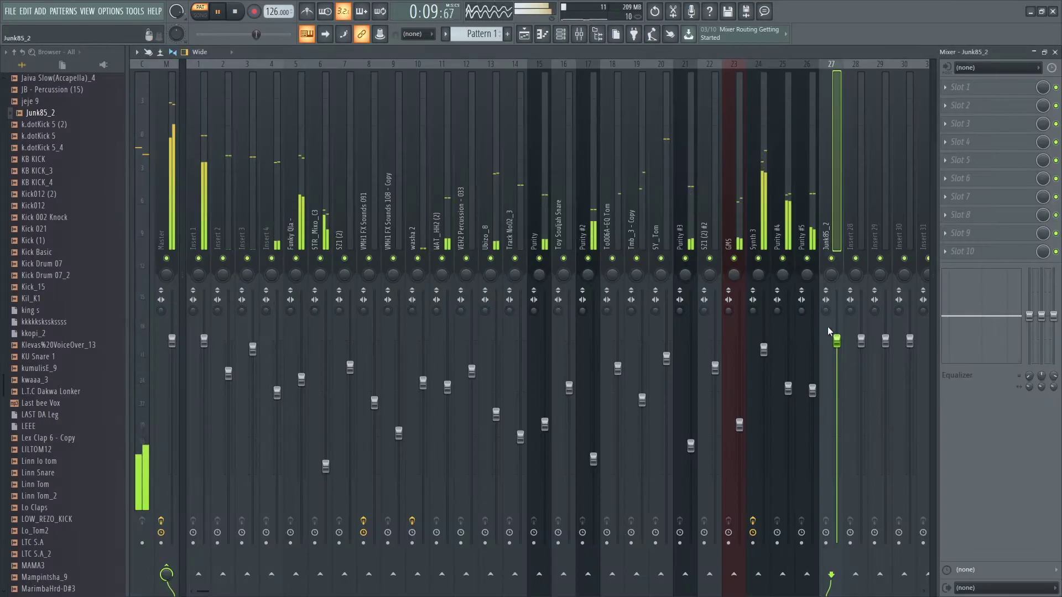
click(573, 34)
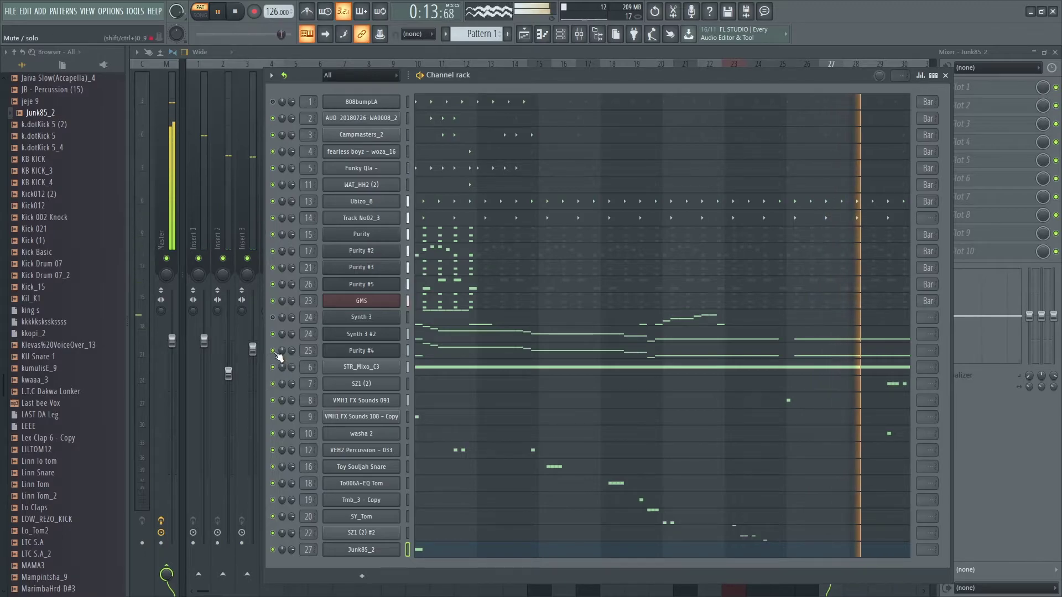
Step: Mute the Purity #4 and Synth 3 #2 channels and unmute the 808bumpLA channel
click(274, 351)
click(274, 335)
click(273, 102)
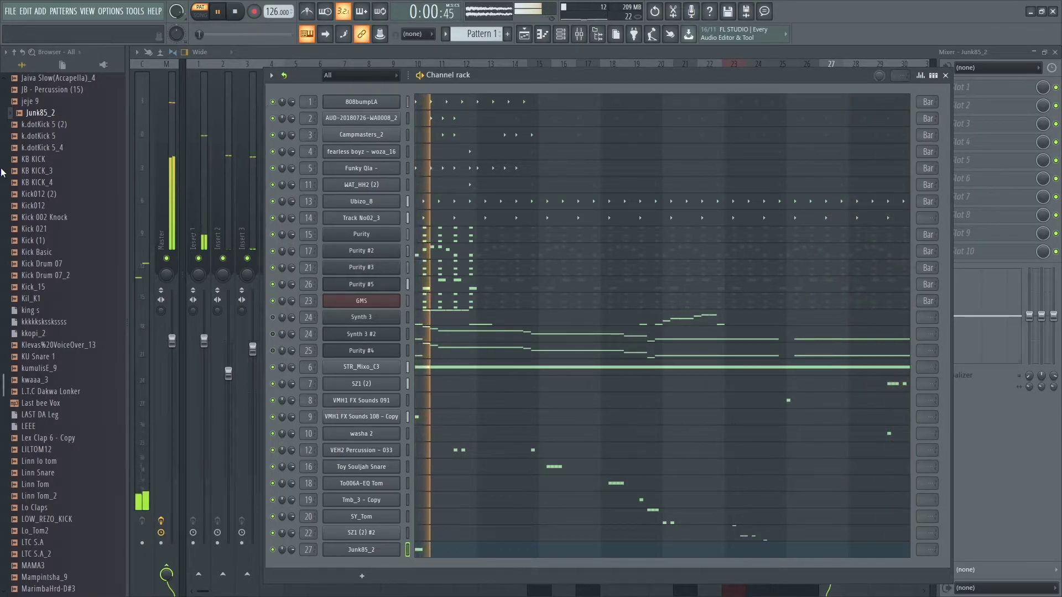
Step: Stop playback and search the sample list upward from the J samples to the B samples, auditioning sounds such as DK_K1
scroll(65, 172, up, 10)
scroll(64, 173, up, 8)
key(space)
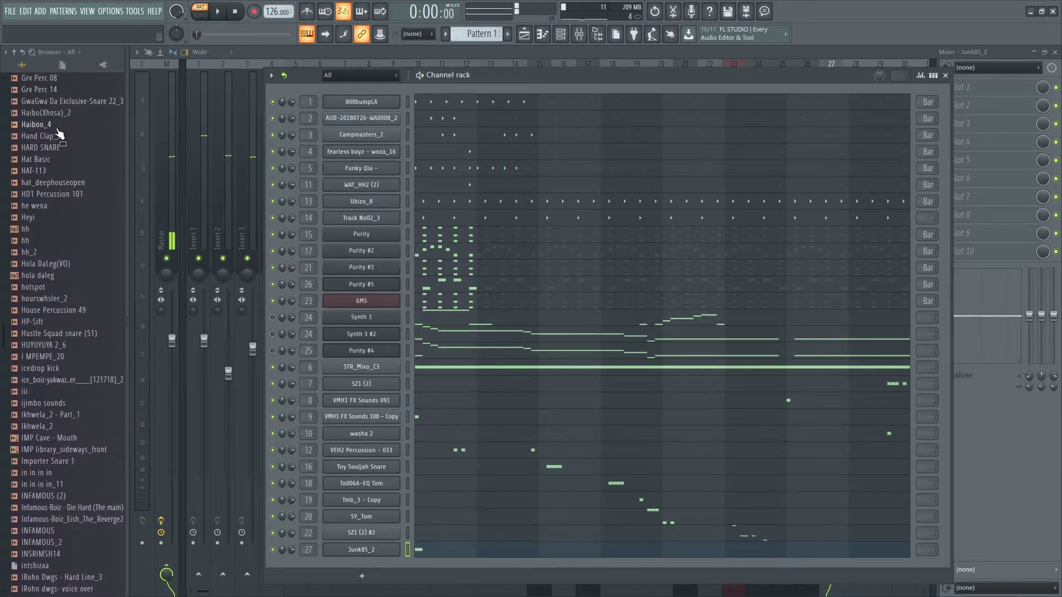
scroll(60, 135, up, 2)
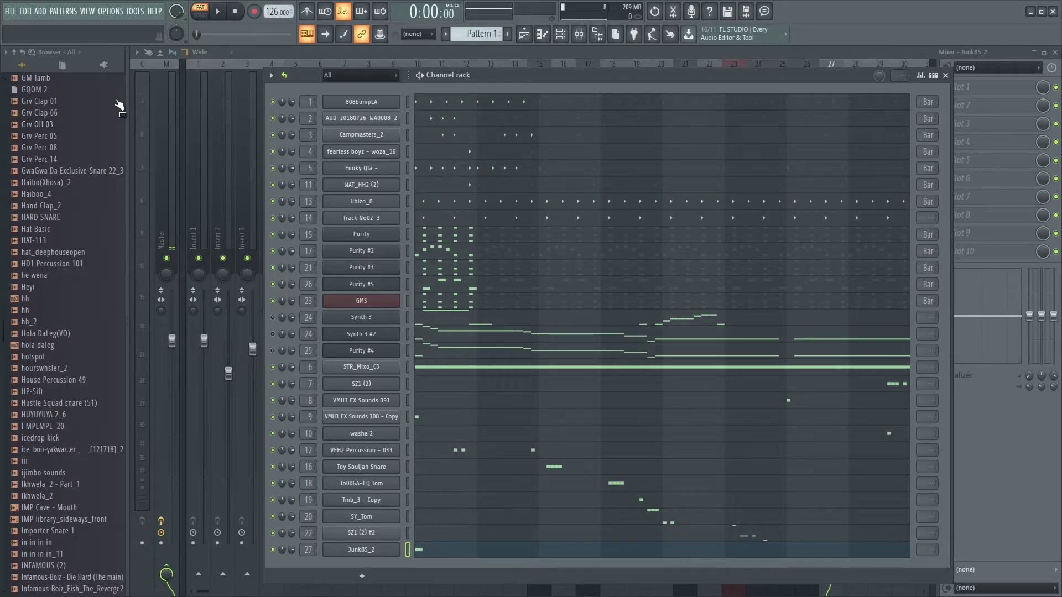
scroll(64, 182, up, 10)
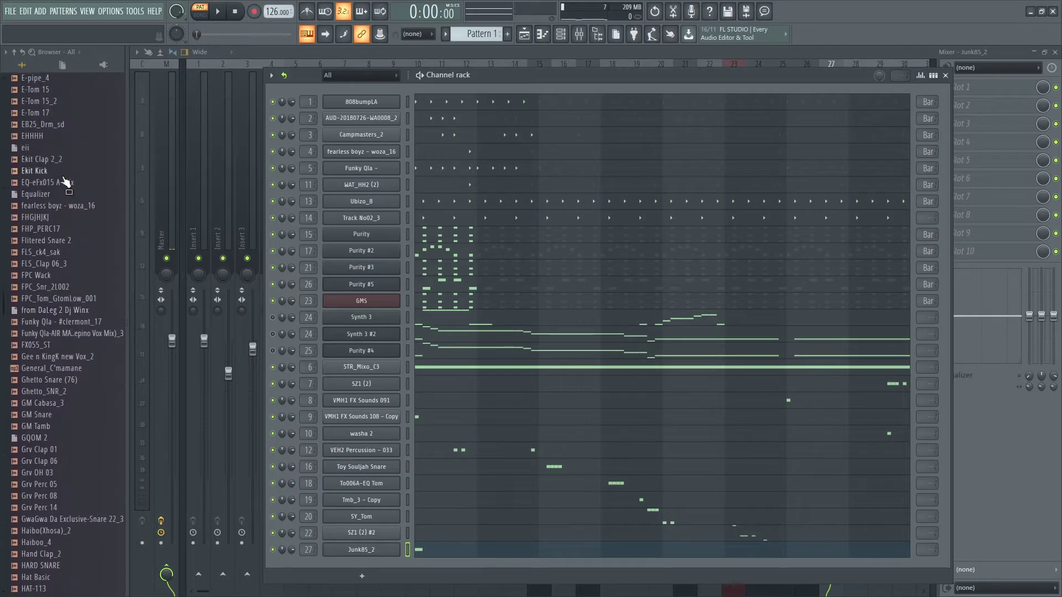
scroll(65, 182, up, 2)
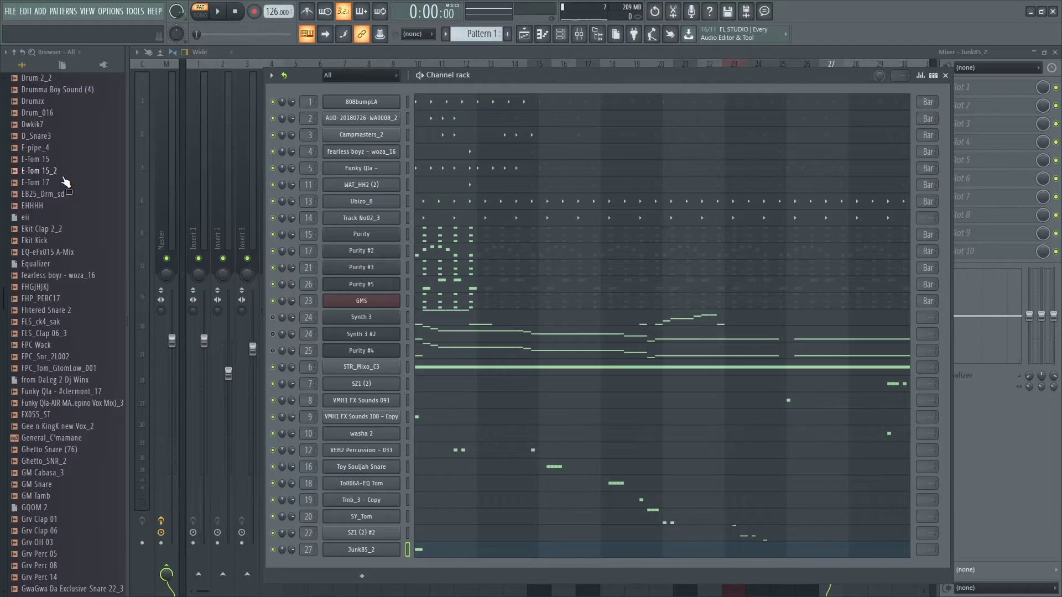
scroll(31, 143, up, 10)
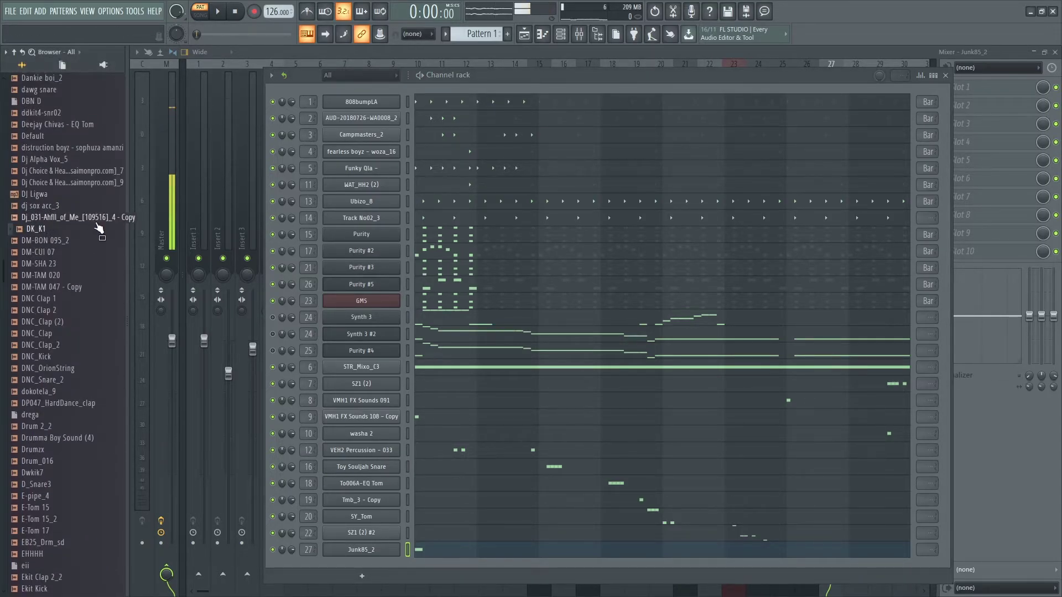
scroll(38, 191, up, 4)
scroll(46, 161, up, 8)
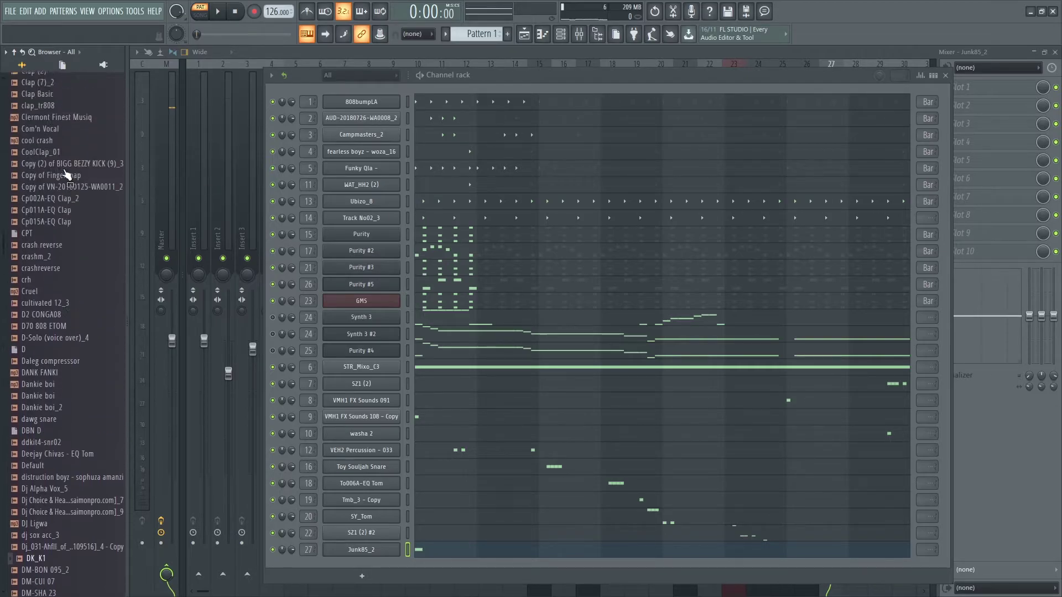
scroll(66, 169, up, 8)
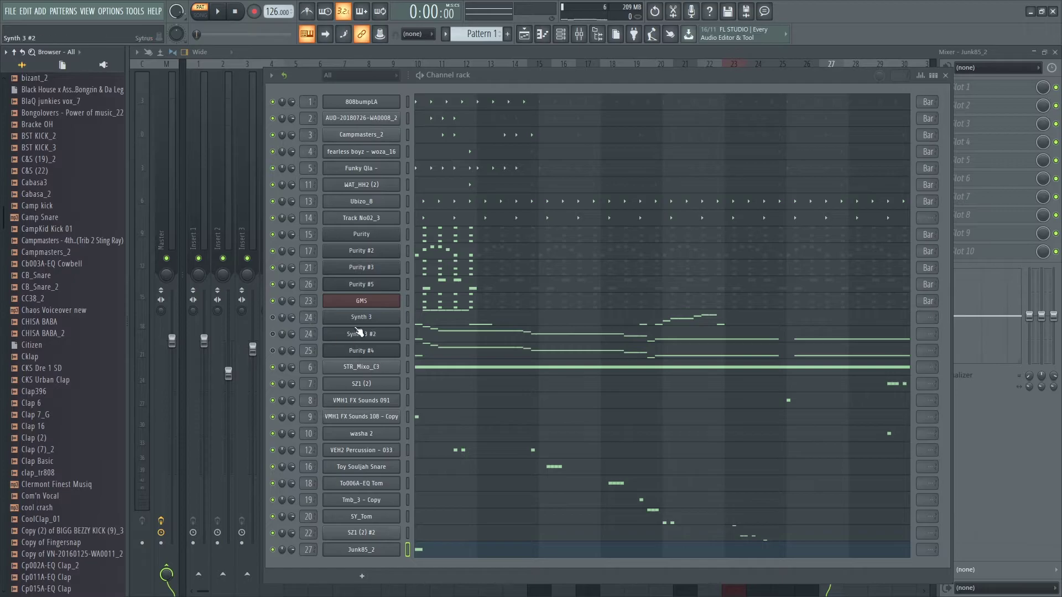
Step: Insert a Nexus generator as a new channel above Synth 3
right_click(397, 314)
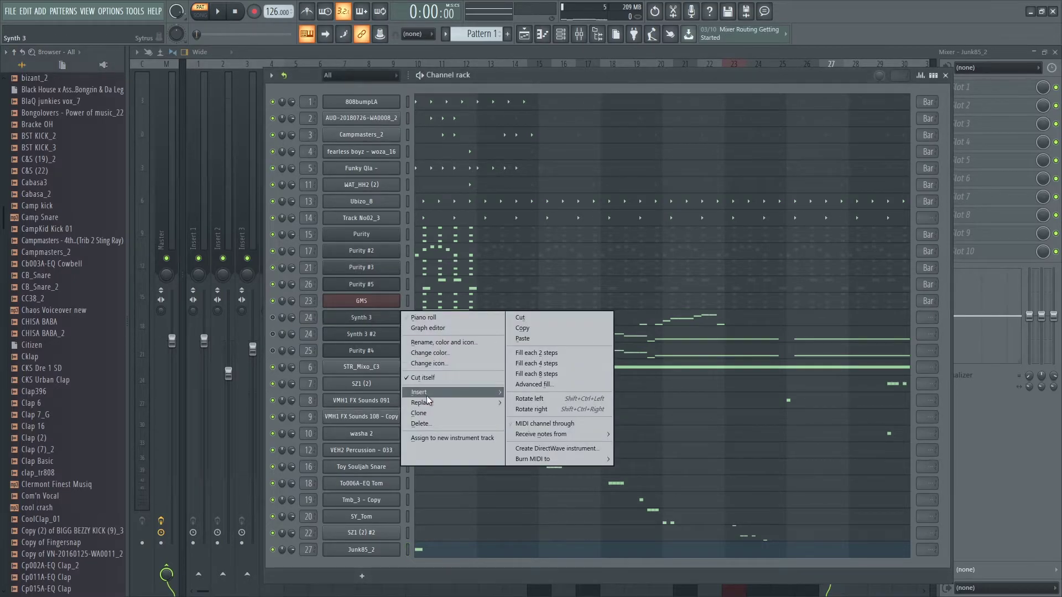
mouse_move(426, 396)
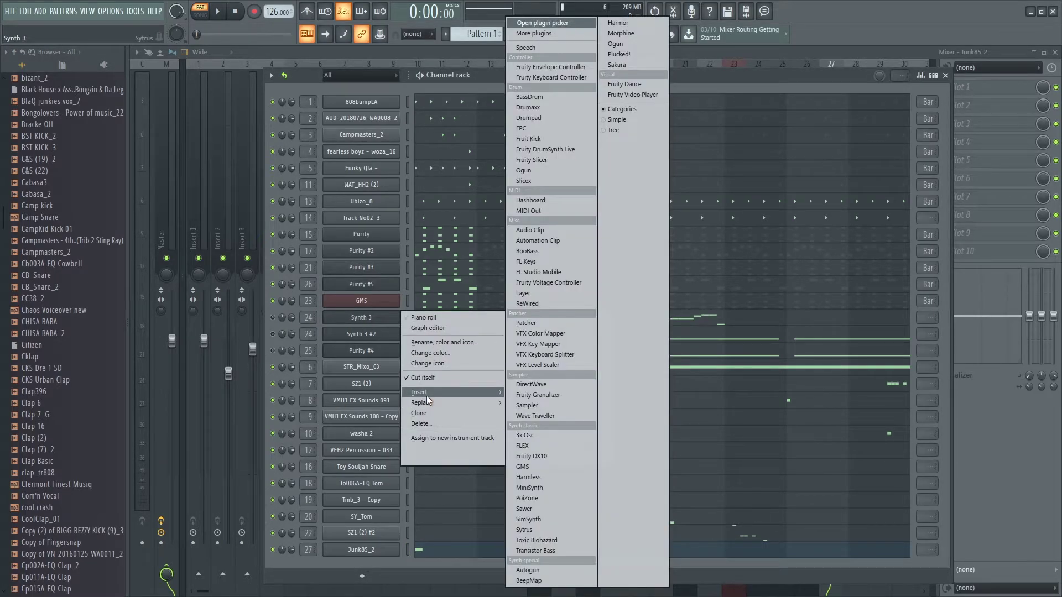
click(560, 24)
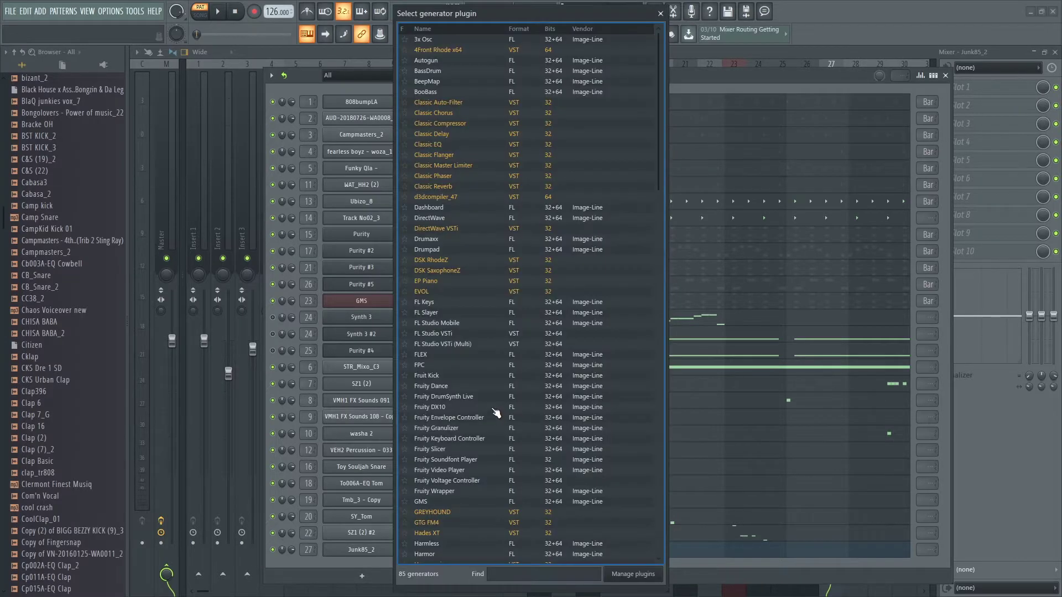
text(ne)
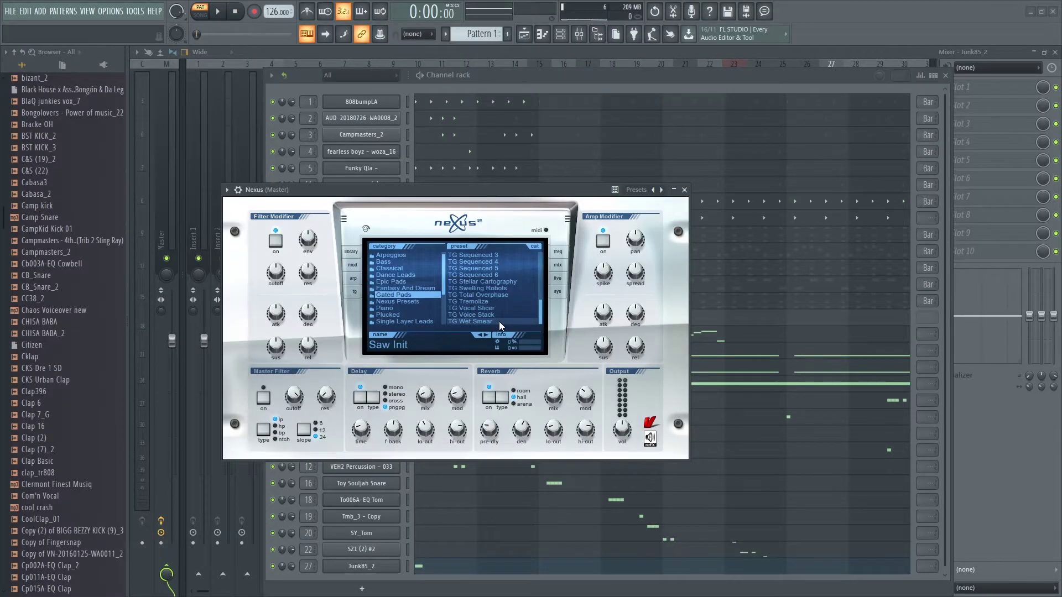
Step: Look through the Nexus preset categories and load LD Cheap Trancelead from Dance Leads
scroll(499, 320, up, 5)
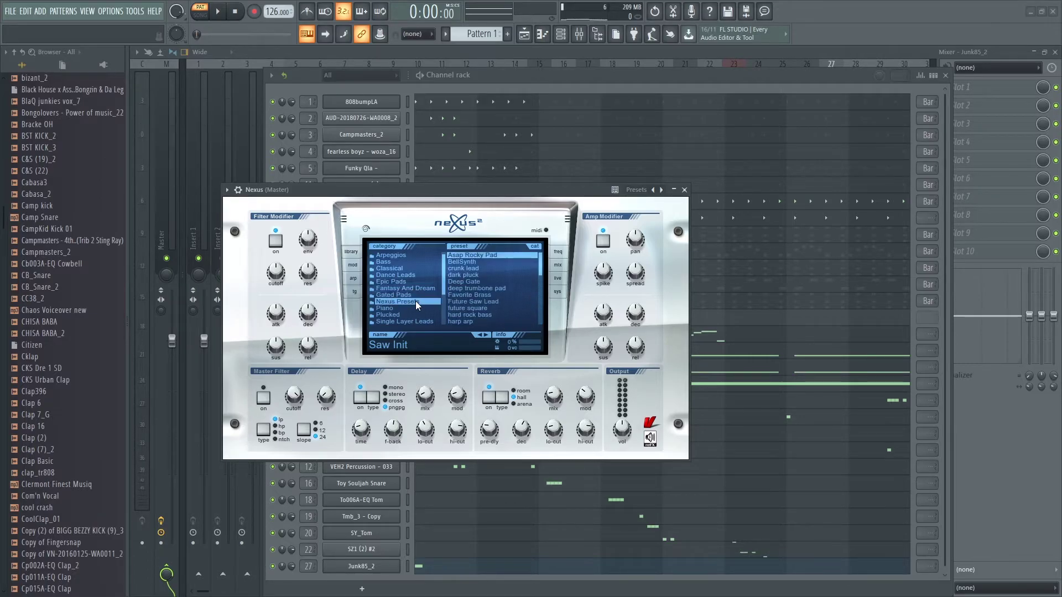
click(403, 322)
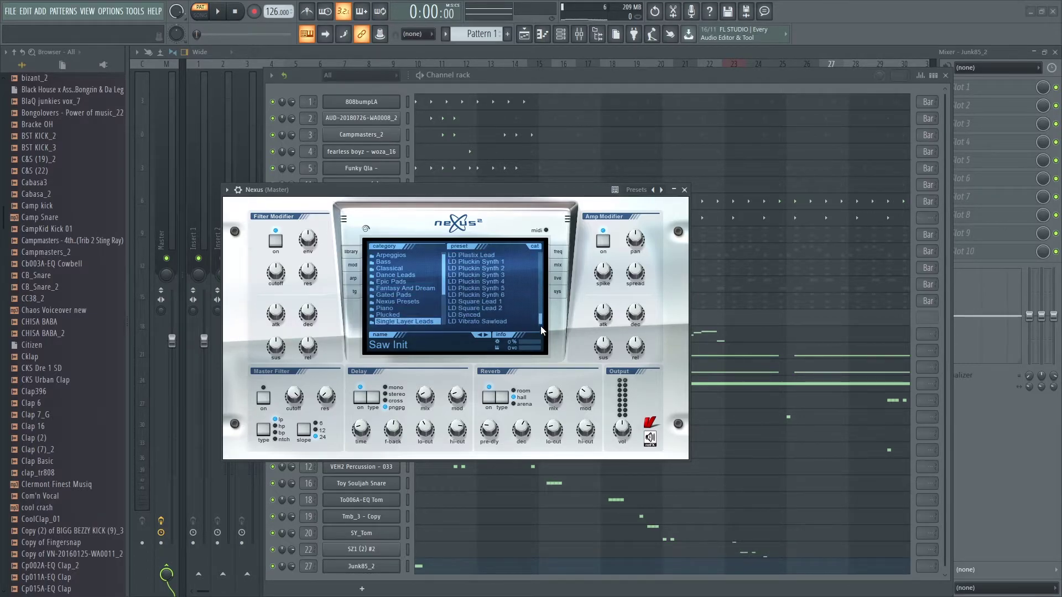
click(420, 275)
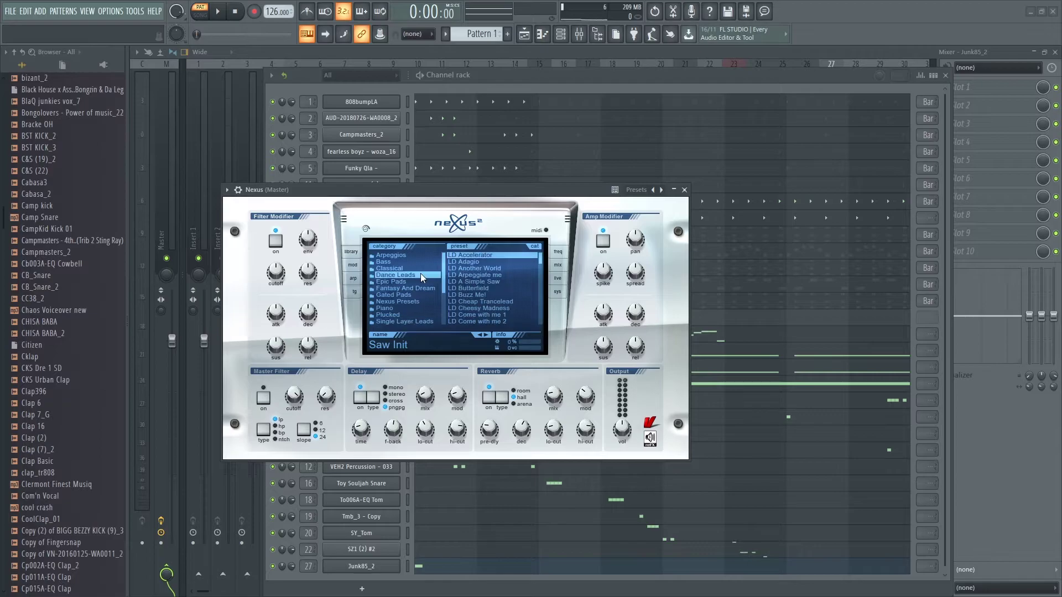
click(496, 302)
Step: Assign Nexus to free mixer track 28, set its fader to 80% and return to the channel rack
click(227, 190)
click(407, 224)
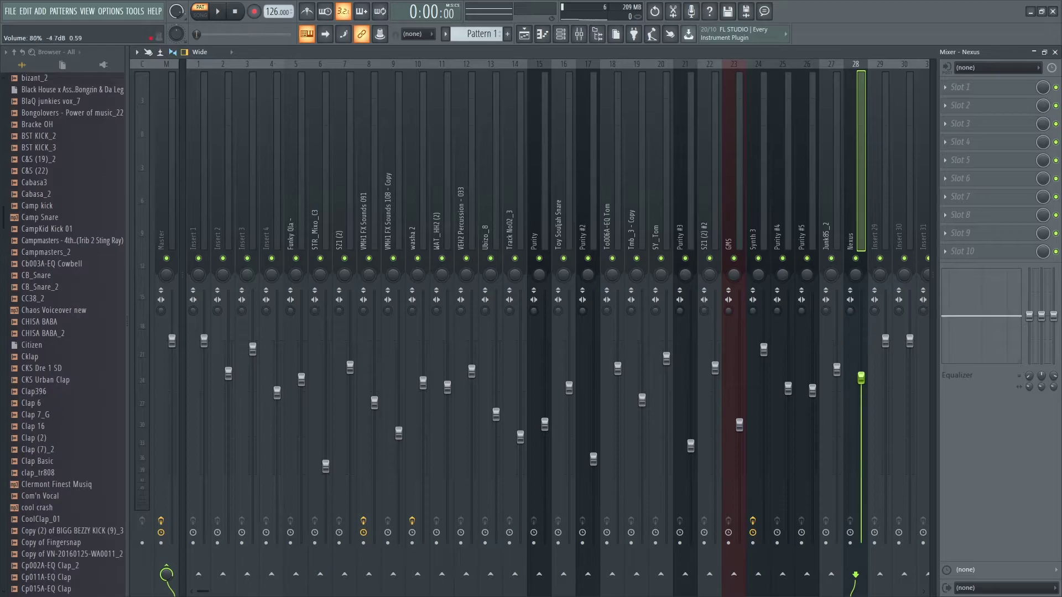
click(568, 37)
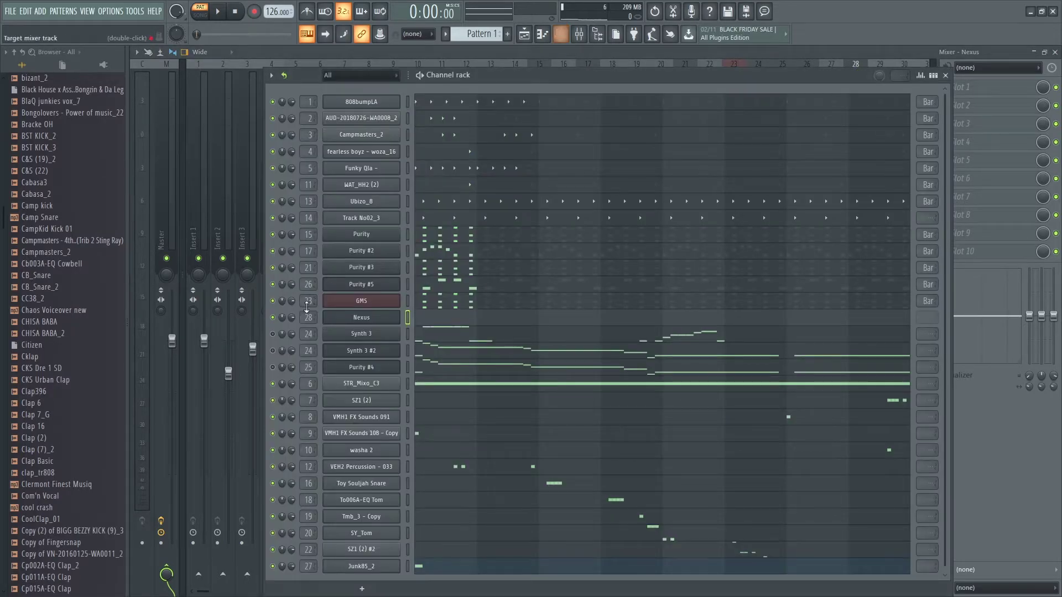
Step: Fill the Nexus channel with the same chord notes as GMS, start playback and open the Nexus instrument
click(408, 317)
key(space)
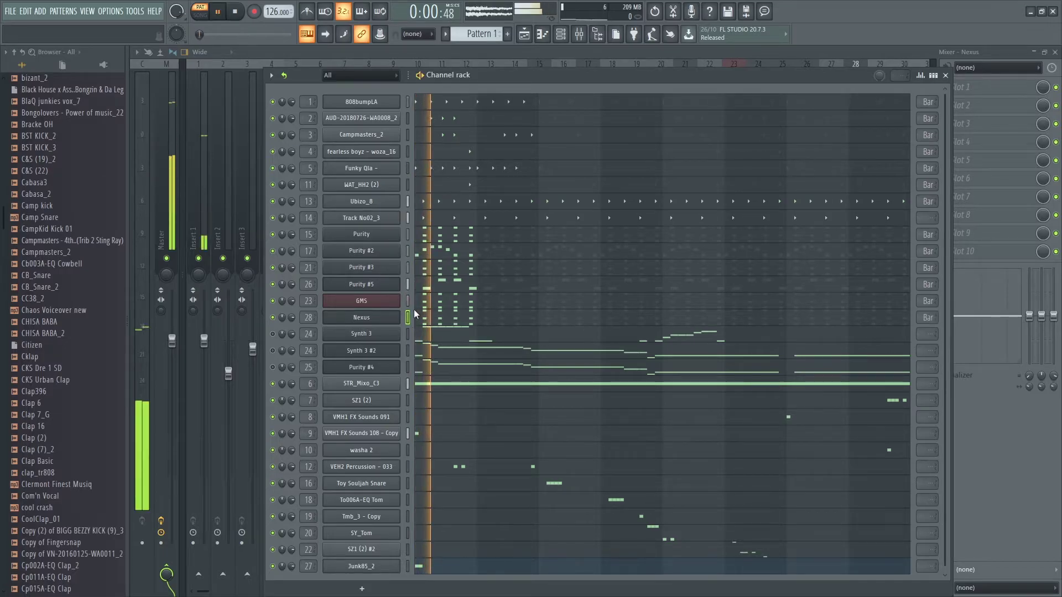
click(359, 317)
click(363, 397)
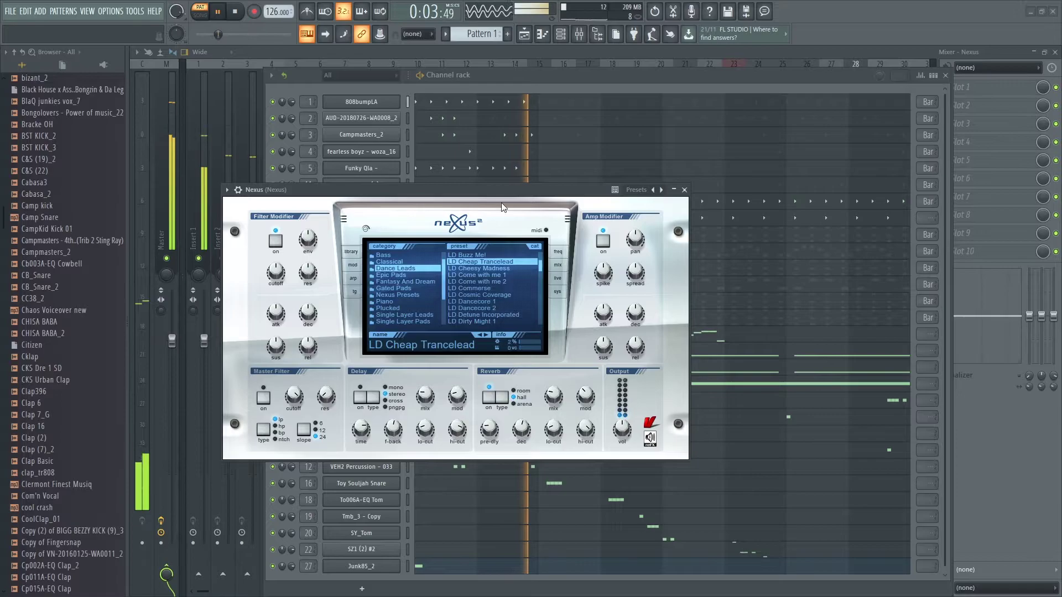
Step: Set the Nexus notes to loop every bar and lower the Nexus mixer fader to about 48%
click(490, 88)
click(429, 318)
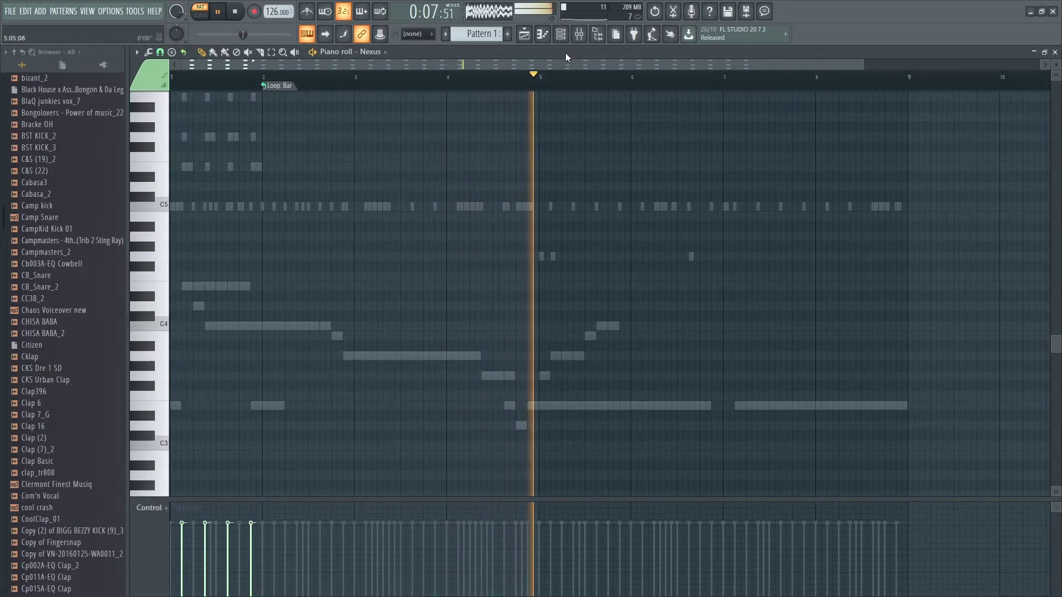
key(F9)
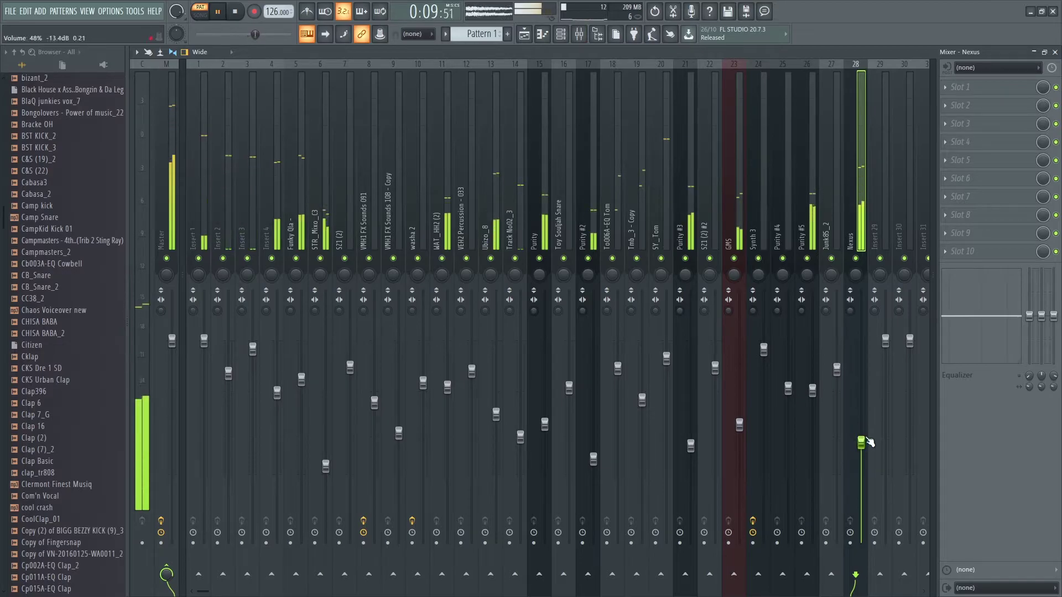
click(562, 35)
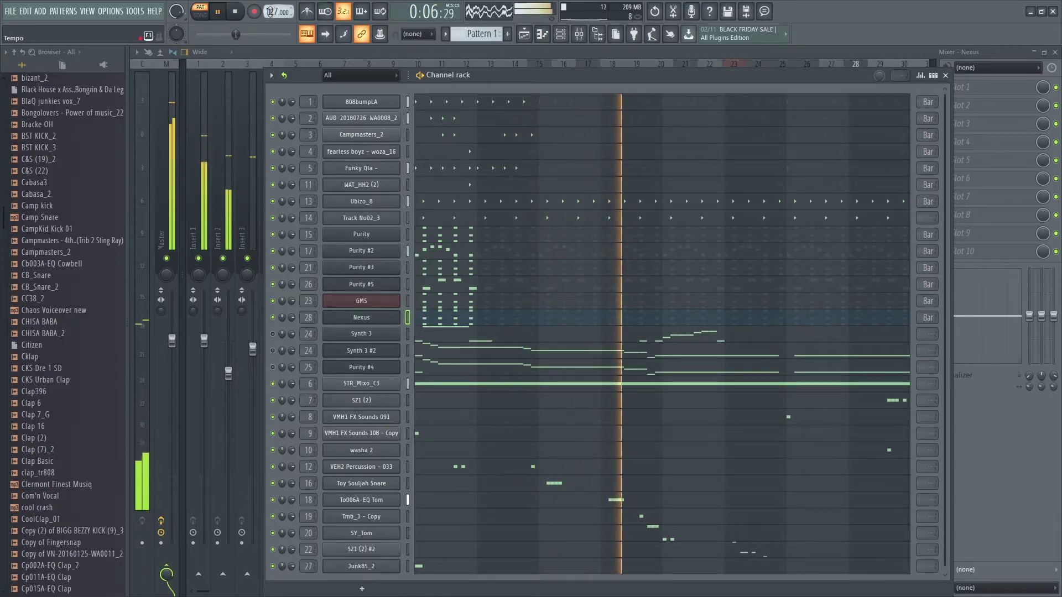
Step: Toggle the mute of the 808bumpLA channel during playback and set the tempo to 126 BPM
click(272, 102)
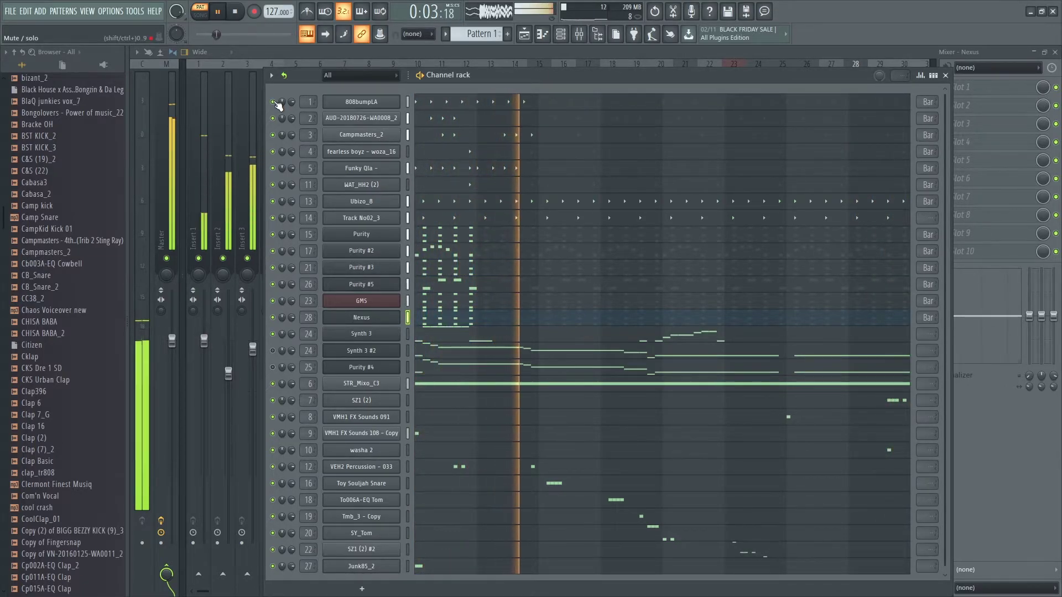
scroll(271, 9, down, 1)
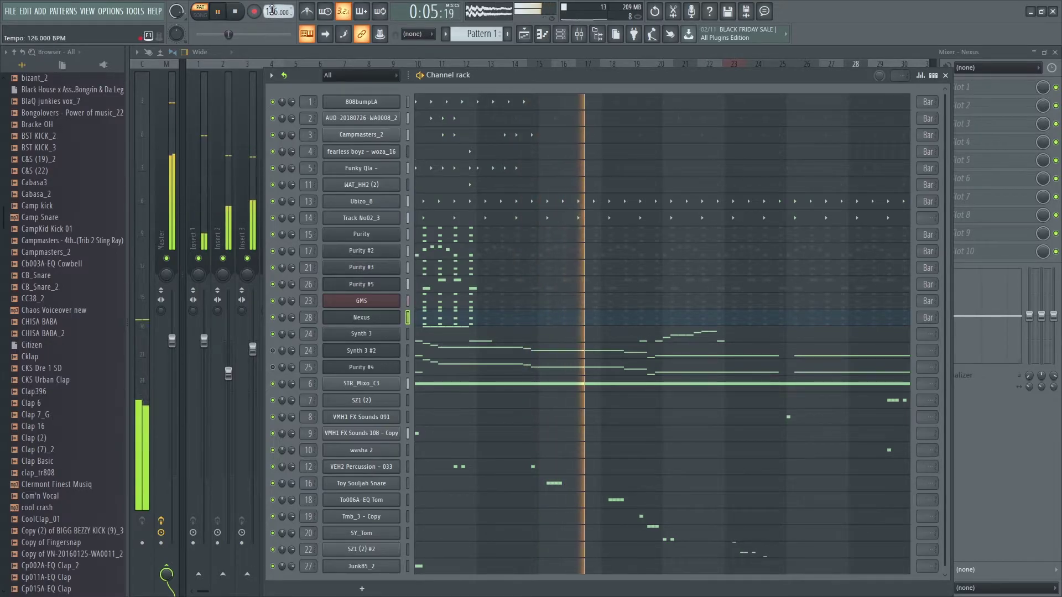
scroll(68, 117, up, 2)
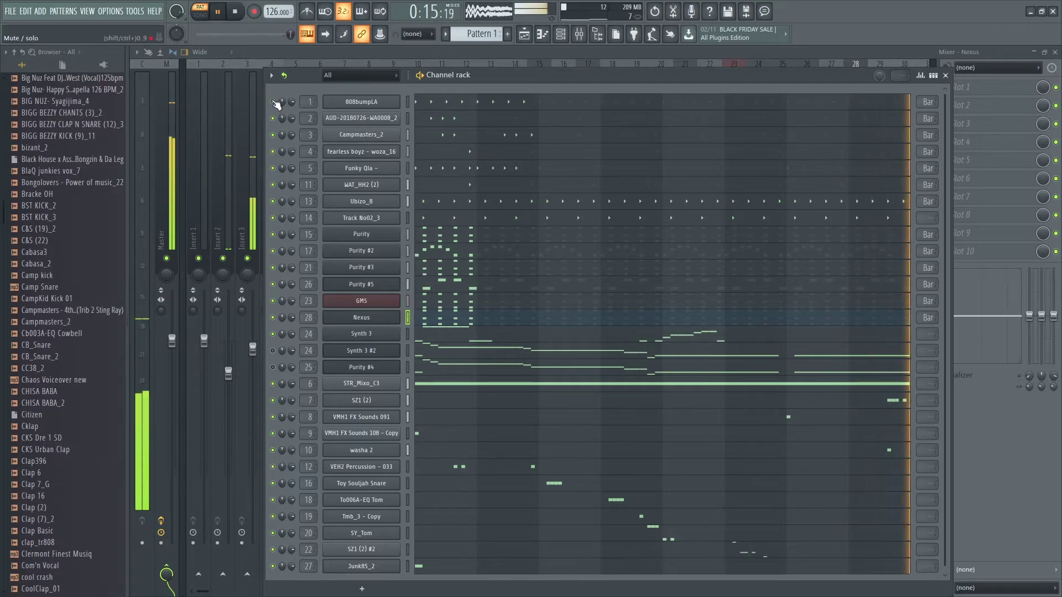
Step: Review the Nexus preset settings and its mixer level while the pattern plays
click(391, 321)
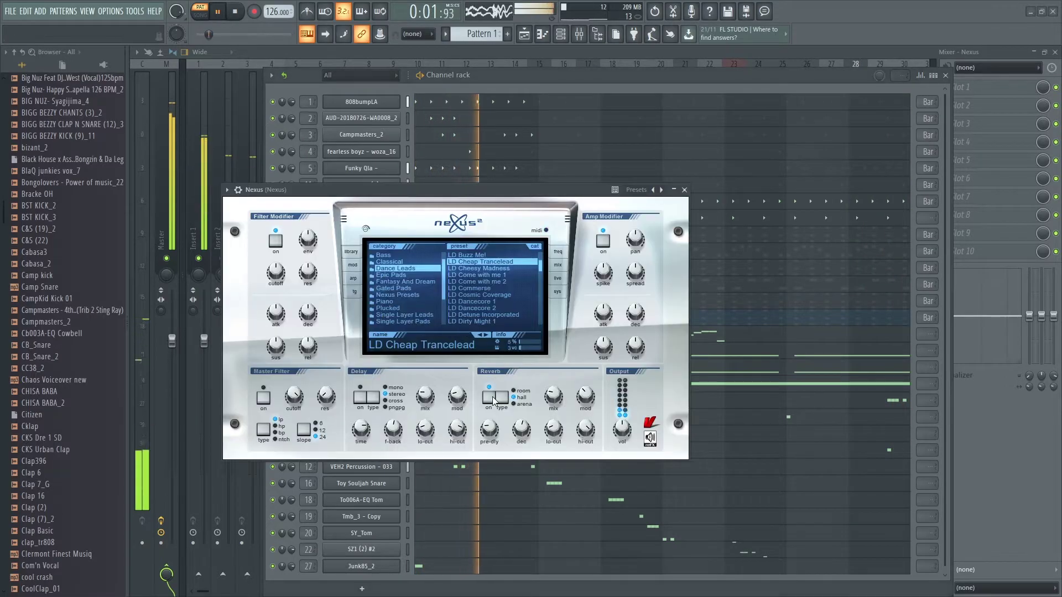
click(581, 36)
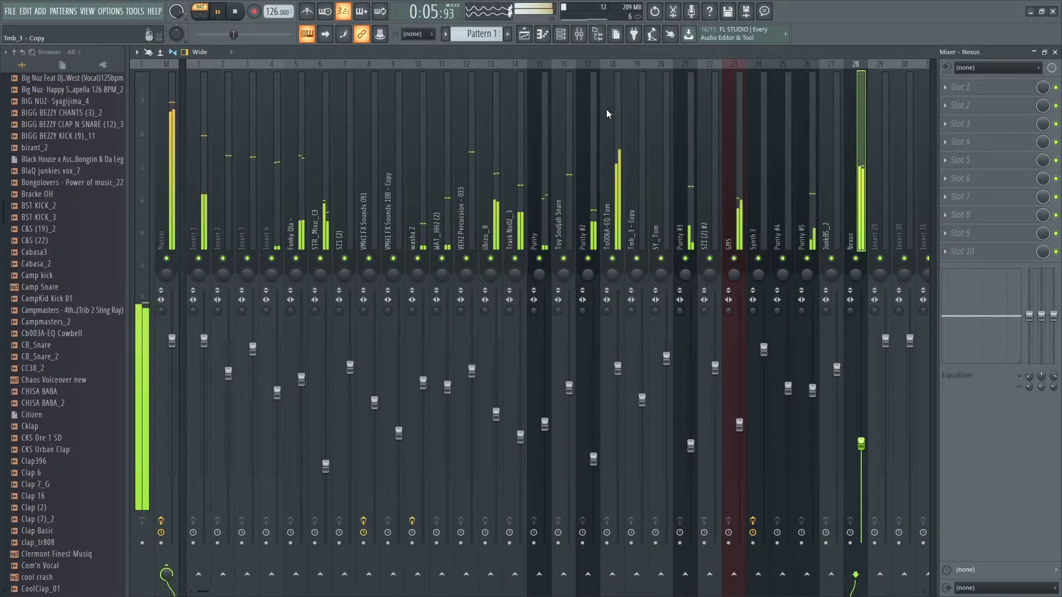
click(560, 34)
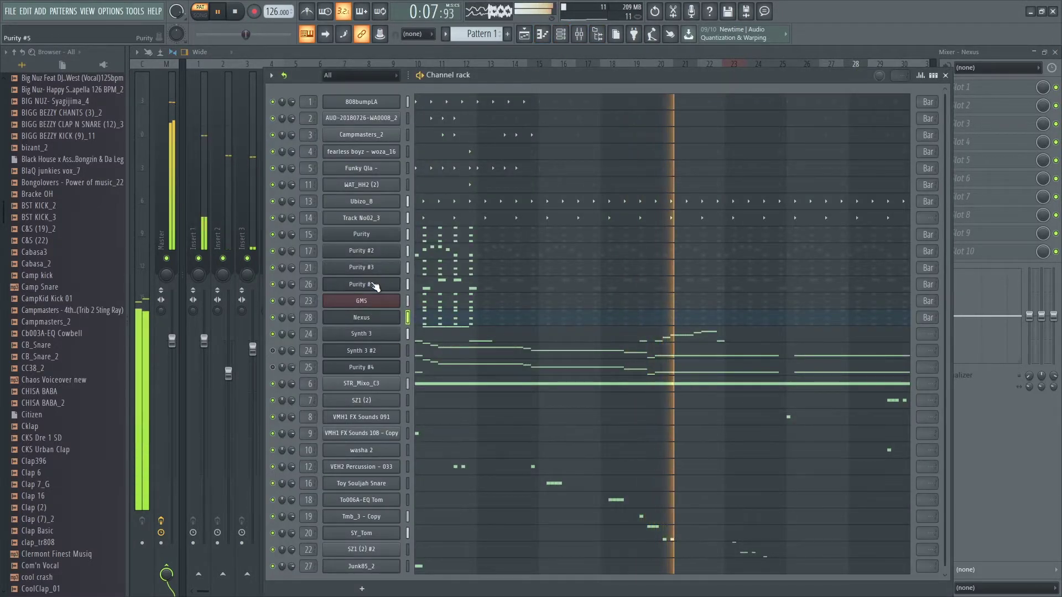
Step: Stop playback and clone the Purity #5 channel
key(space)
right_click(400, 312)
click(426, 379)
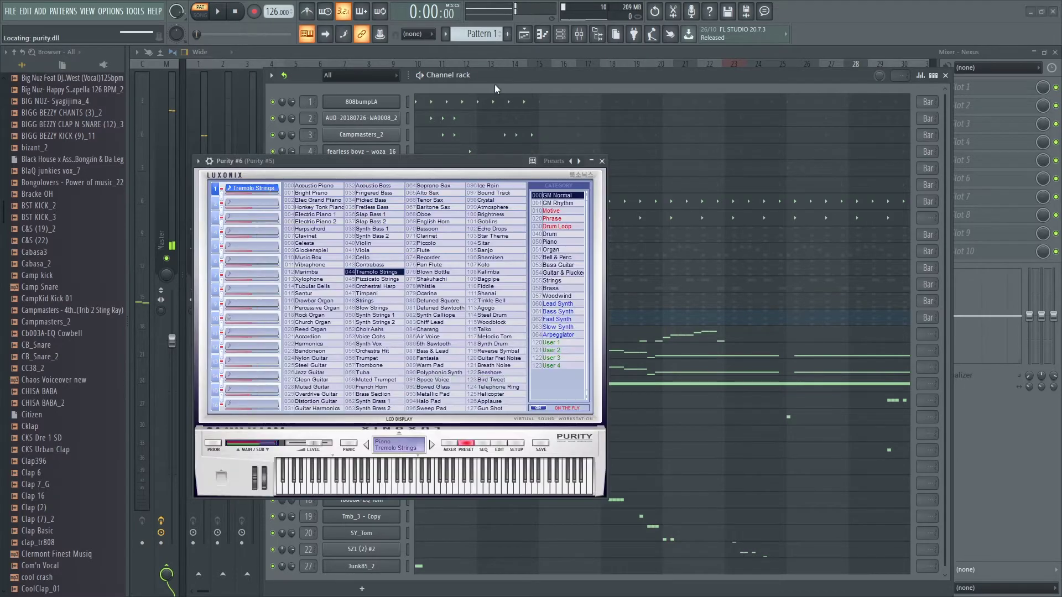
Step: With the pattern playing, add F5 at 1:11 and E5 at 1:15 to Purity #6 and loop its notes every bar
click(420, 306)
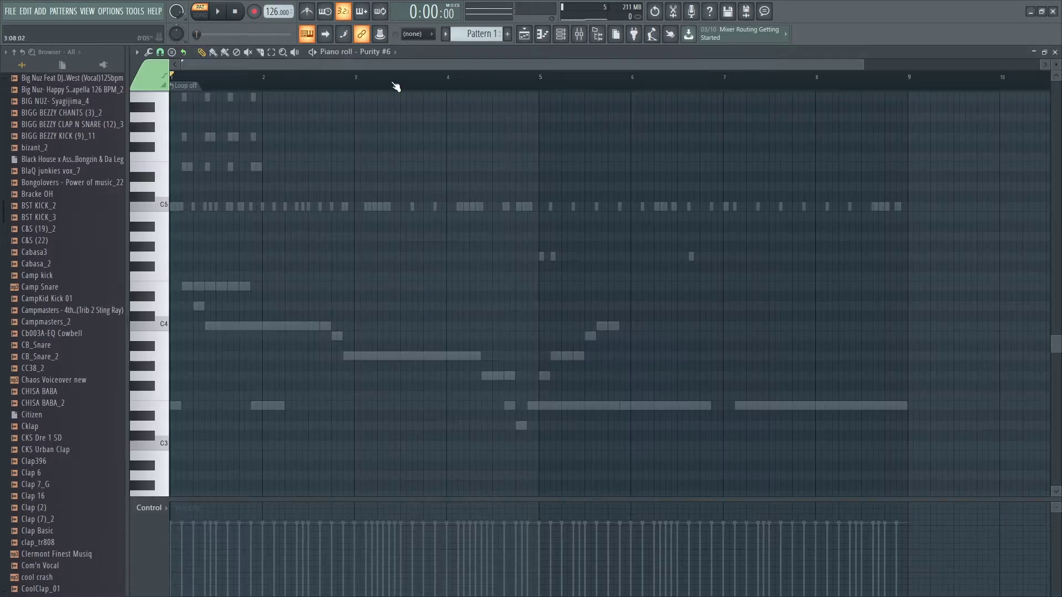
key(space)
click(244, 156)
click(279, 167)
right_click(186, 87)
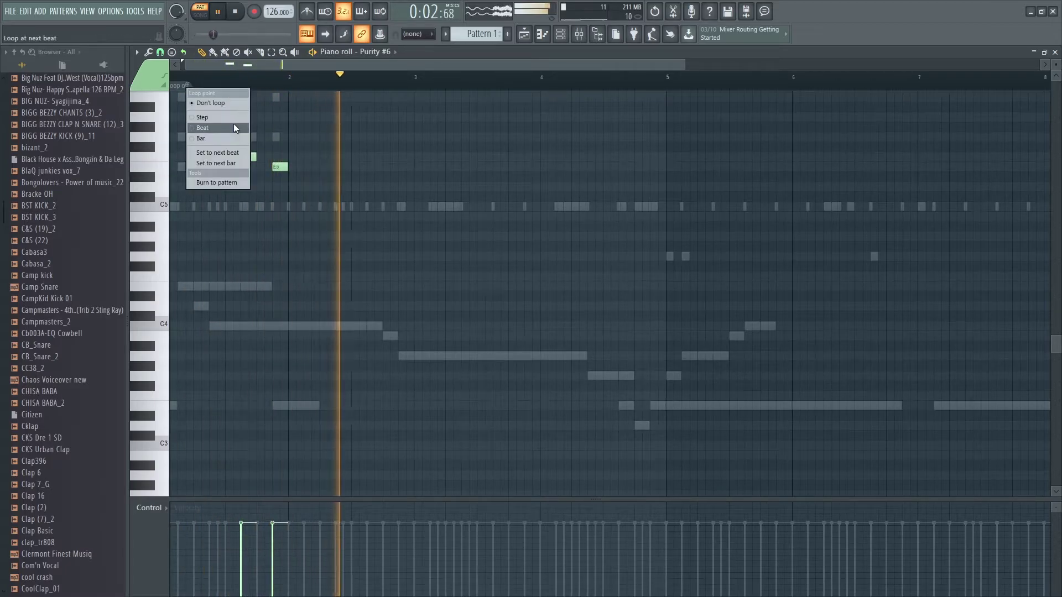
click(229, 138)
click(572, 40)
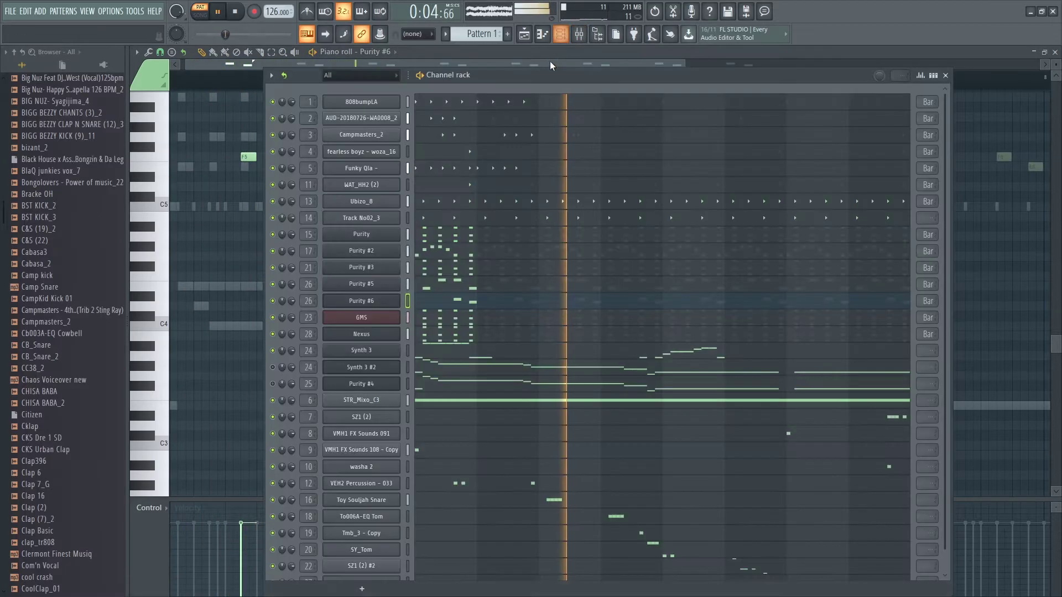
Step: During playback, mute Synth 3, unmute Synth 3 #2 and Purity #4, and re-enable the 808bumpLA channel
scroll(292, 303, down, 4)
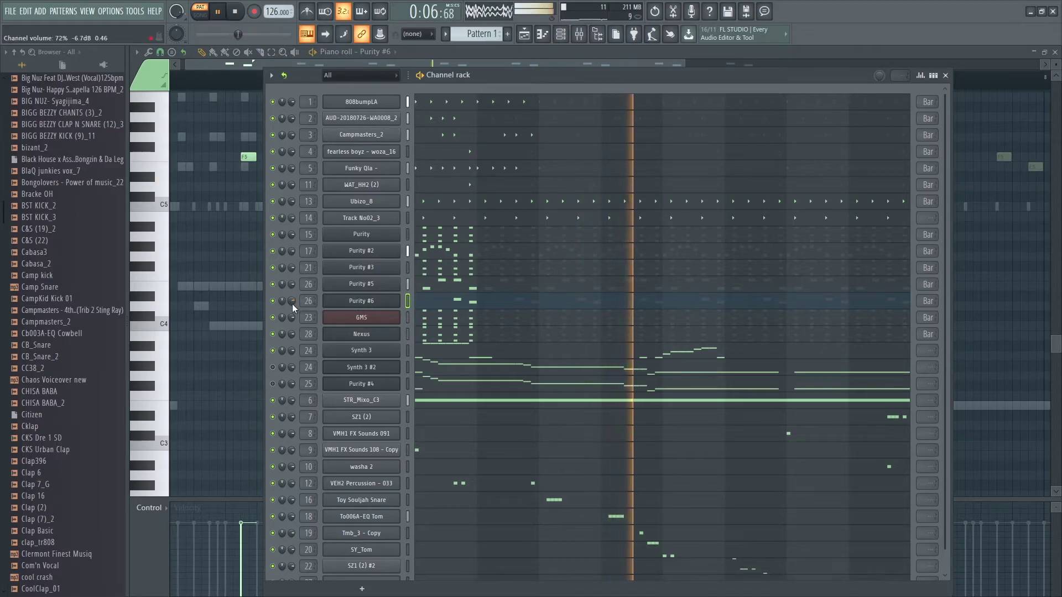
scroll(292, 304, down, 3)
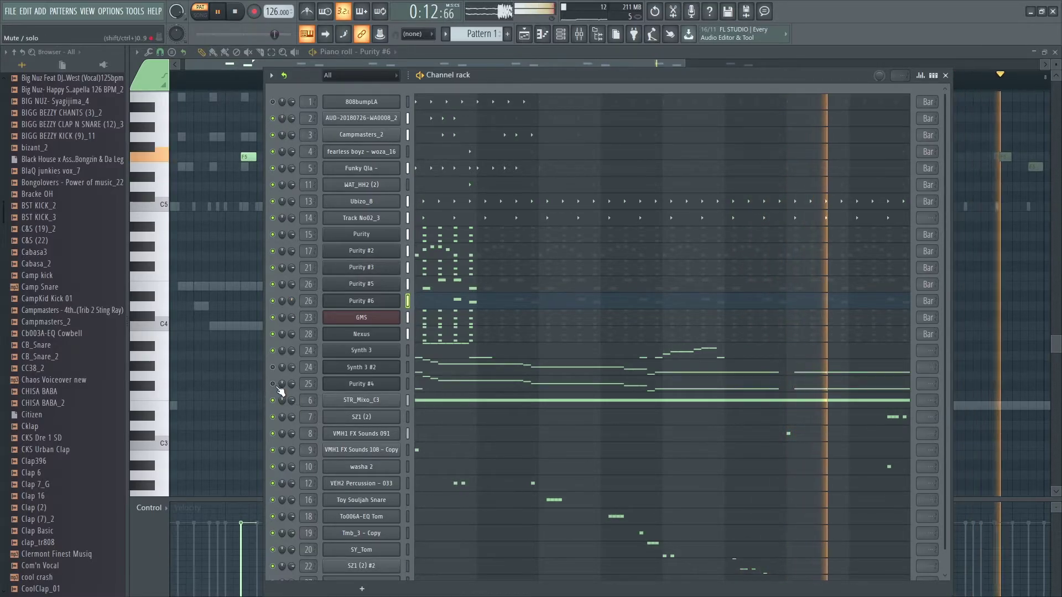
click(273, 351)
click(272, 101)
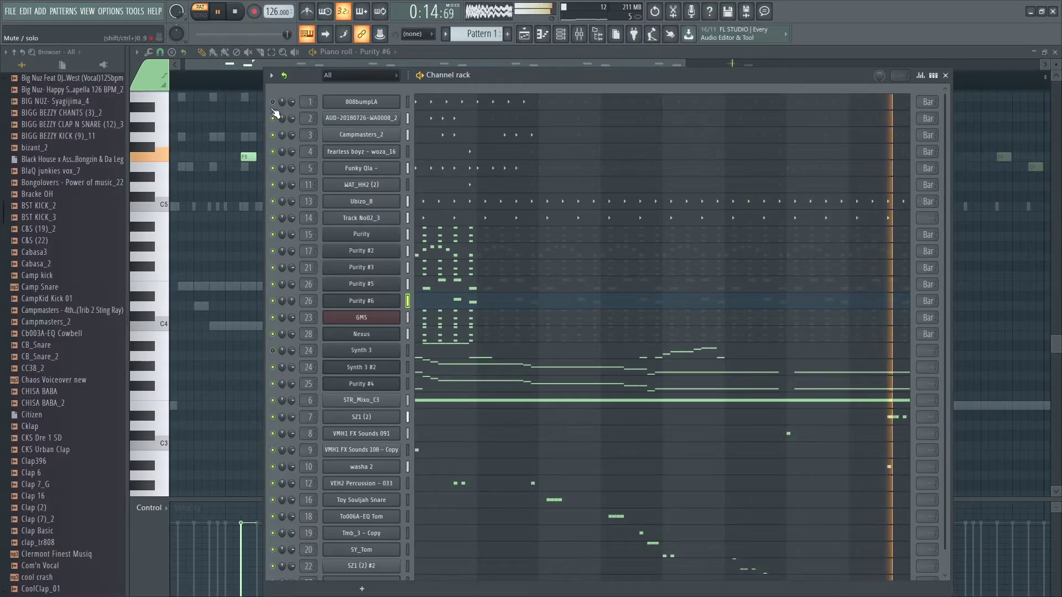
Step: Preview the Cb003A-EQ Cowbell sample and add it as a new channel below Track No02_3
scroll(27, 252, up, 2)
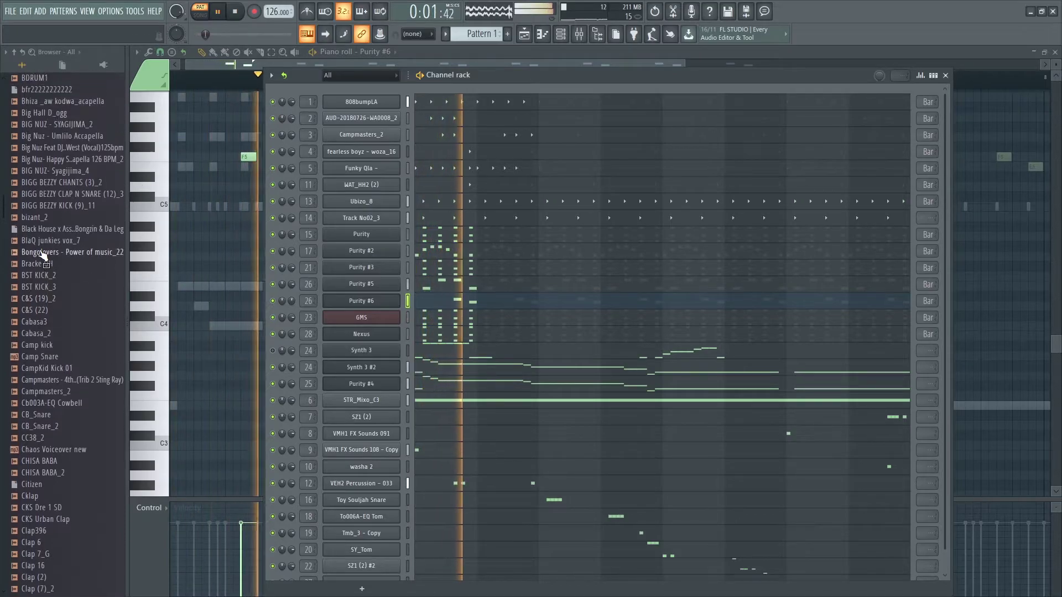
click(52, 408)
drag(55, 411, 363, 225)
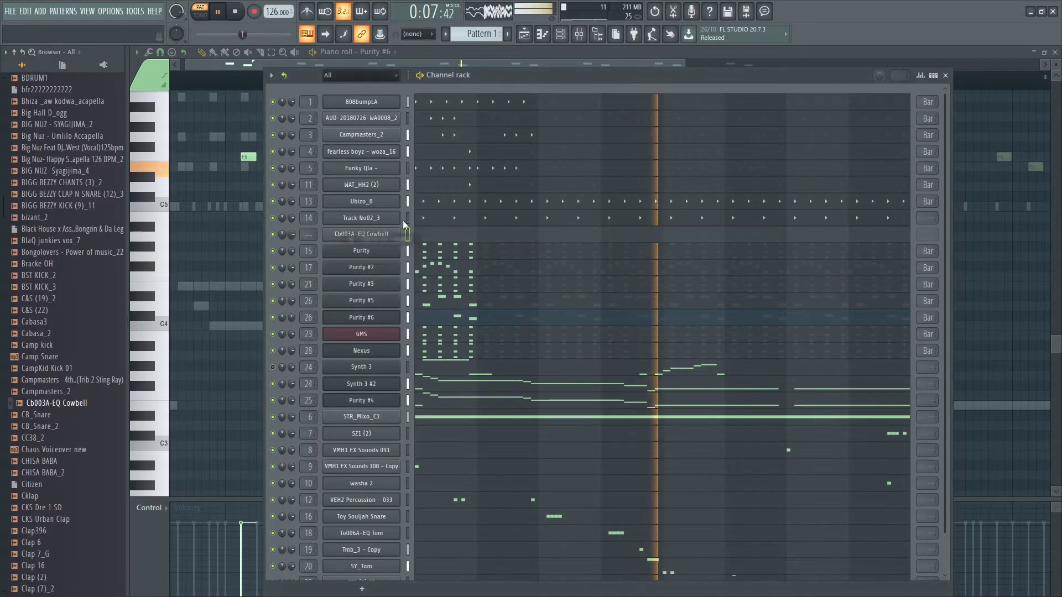
Step: Fill the visible steps of the Cb003A-EQ Cowbell channel and loop them every bar
click(934, 76)
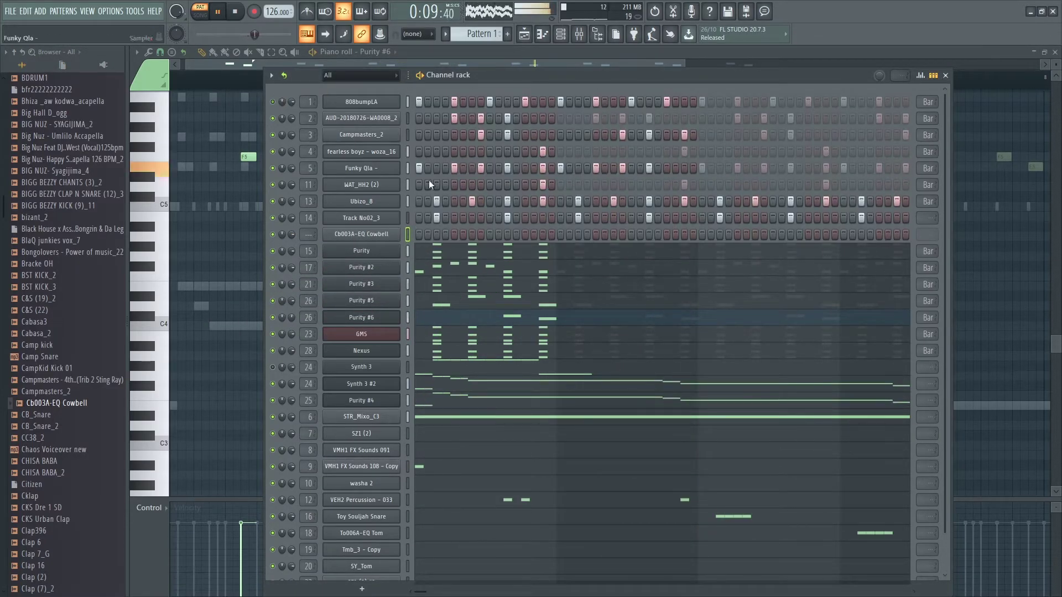
drag(419, 234, 899, 238)
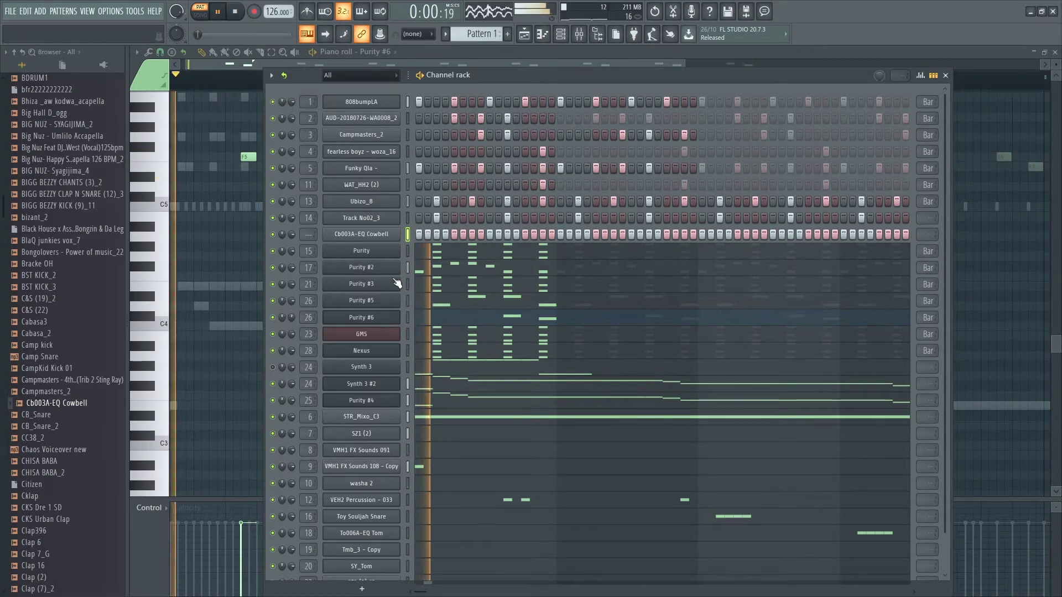
click(932, 234)
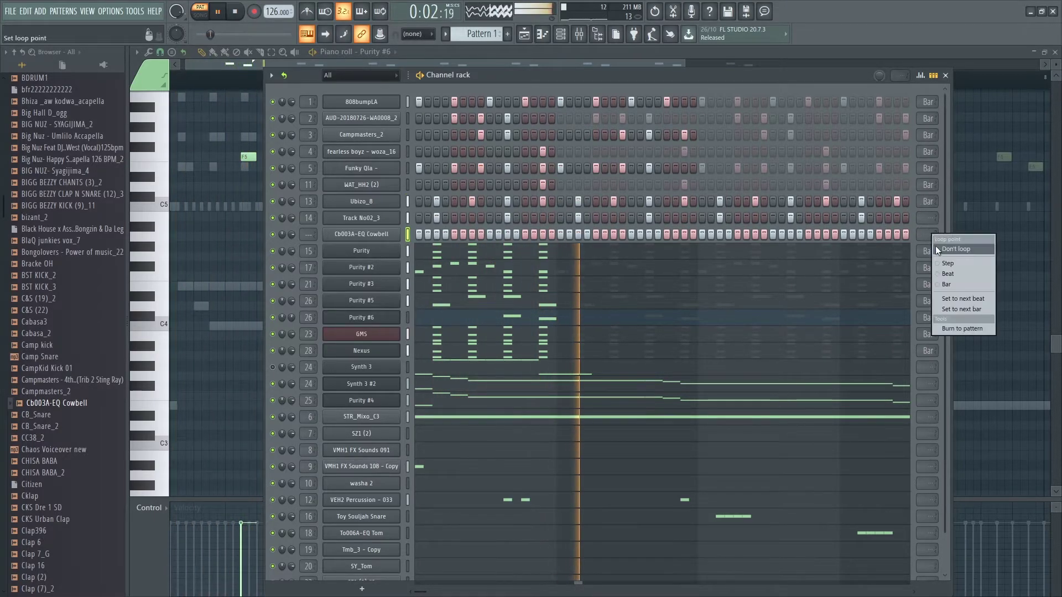
click(958, 277)
Step: Route the Cb003A-EQ Cowbell channel to mixer track 29 and lower its fader
click(363, 235)
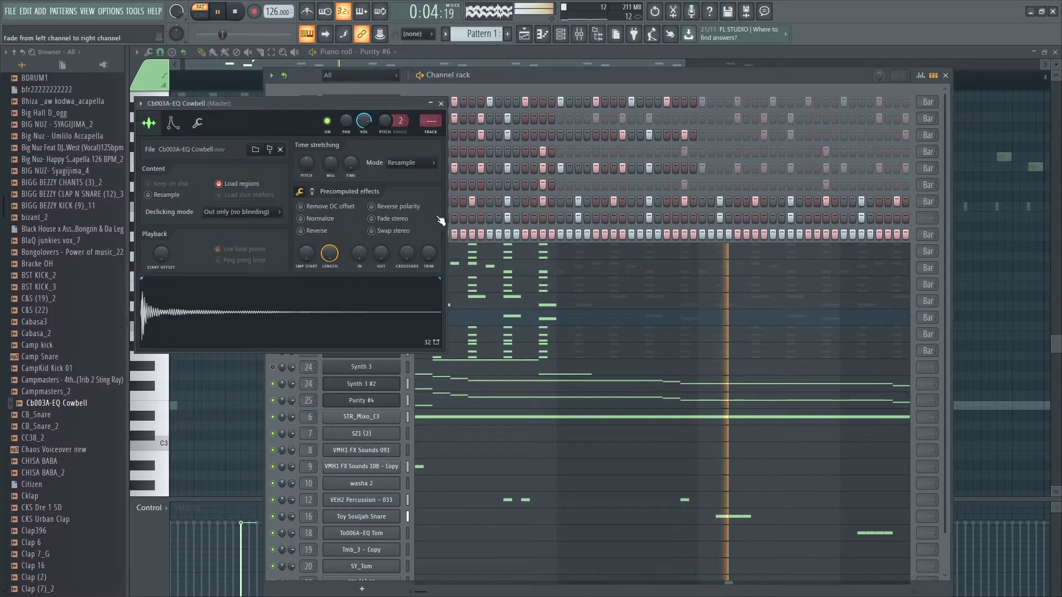
click(436, 135)
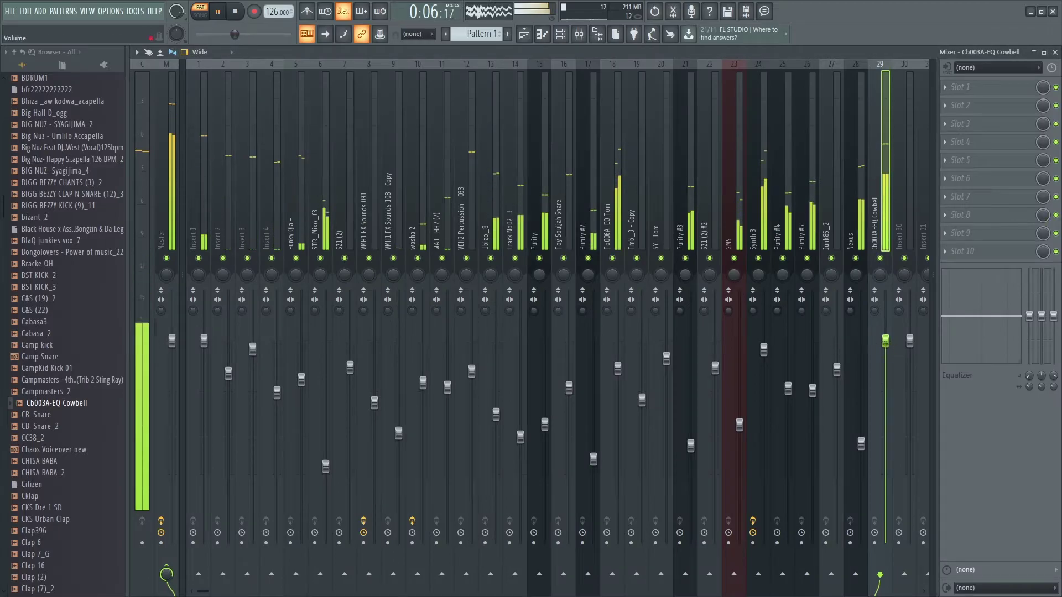
scroll(887, 409, up, 3)
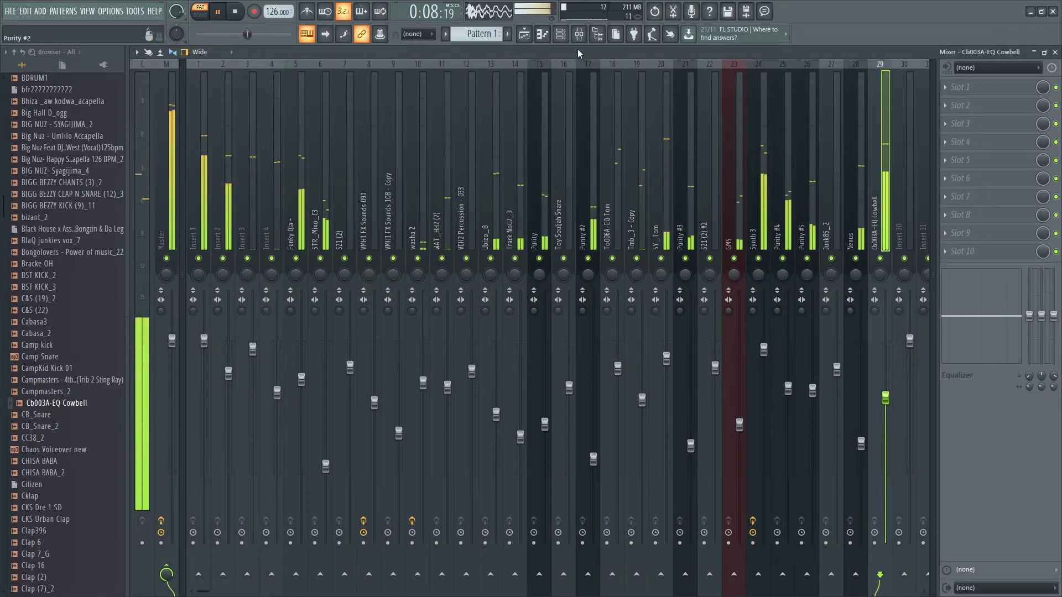
Step: Stop playback, refill only the first 16 steps of the cowbell channel, and play the pattern again
click(561, 34)
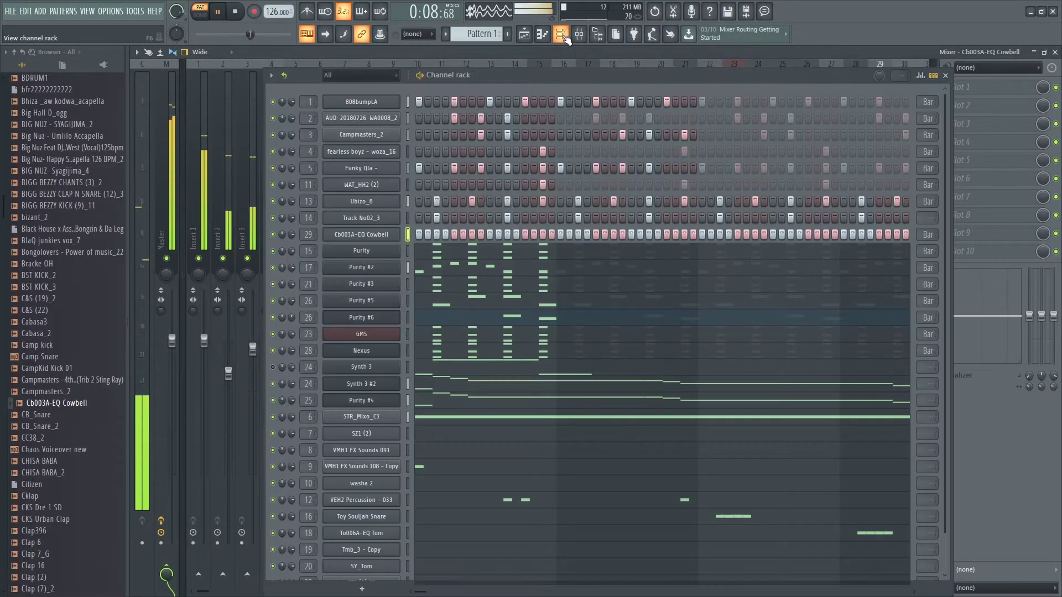
click(934, 75)
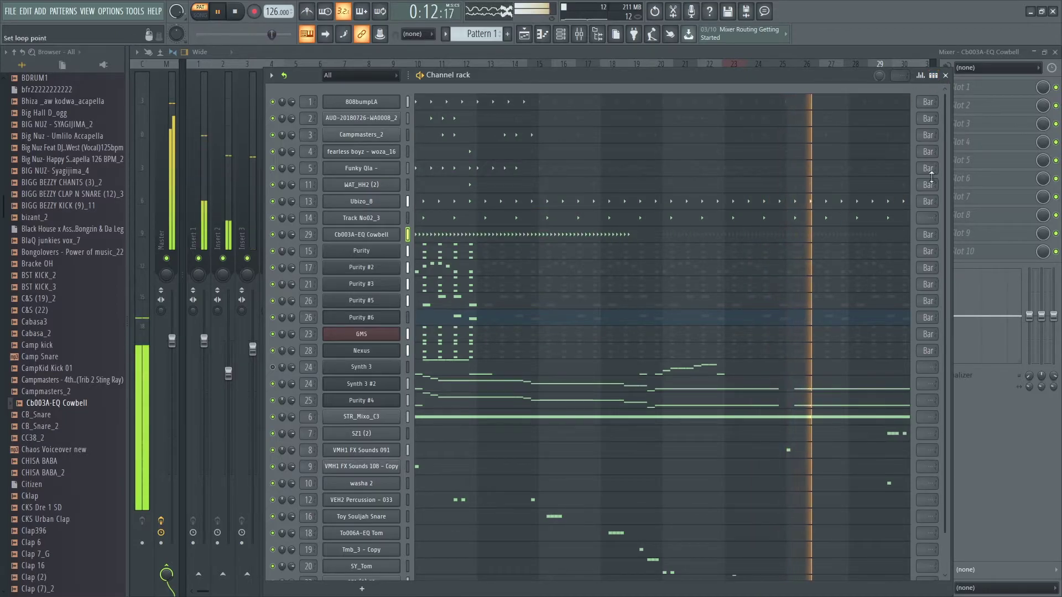
click(934, 76)
key(space)
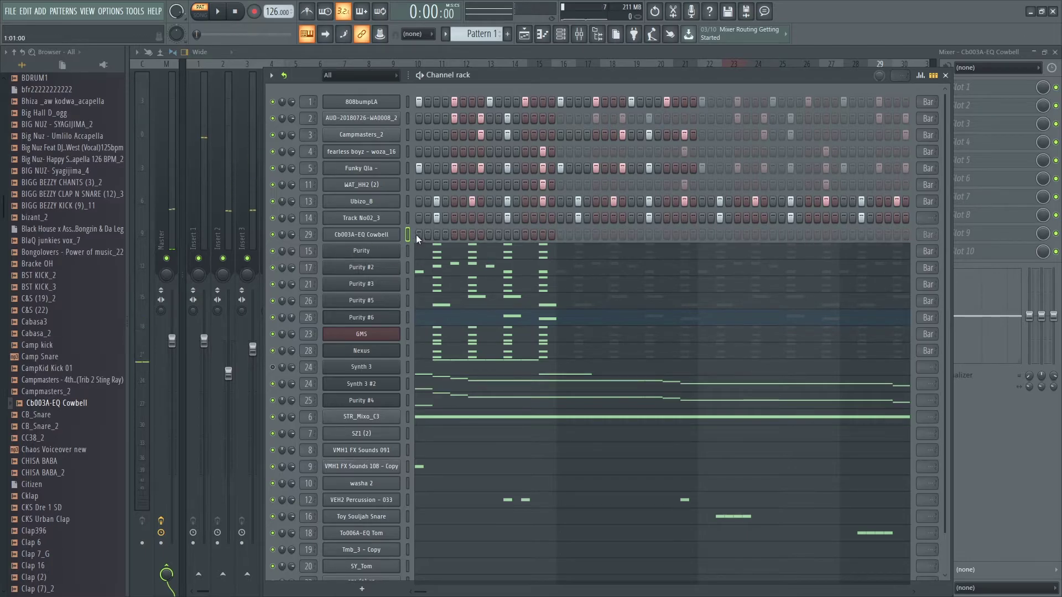
drag(419, 234, 546, 235)
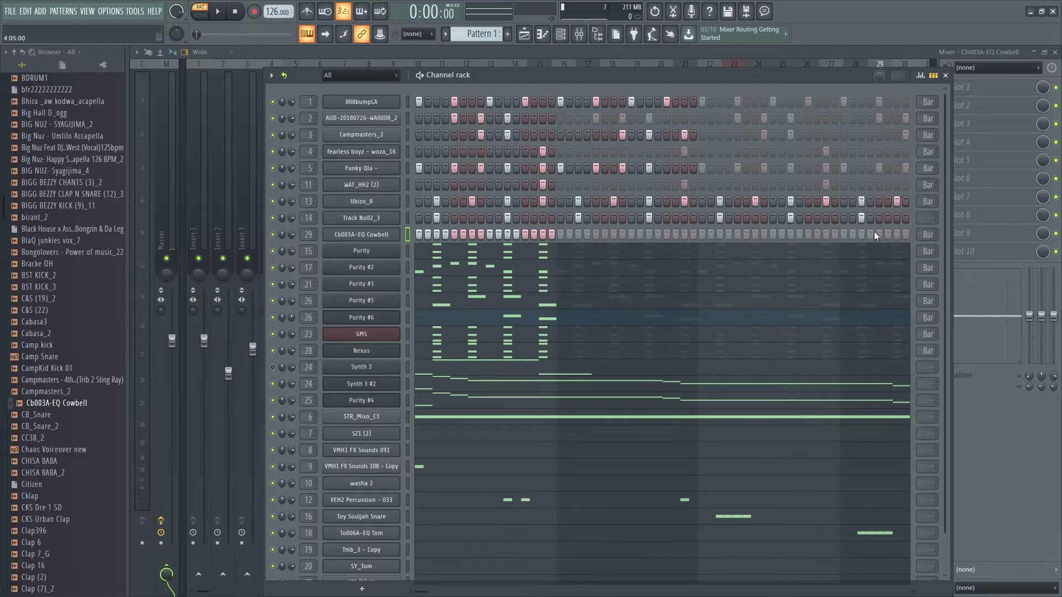
key(space)
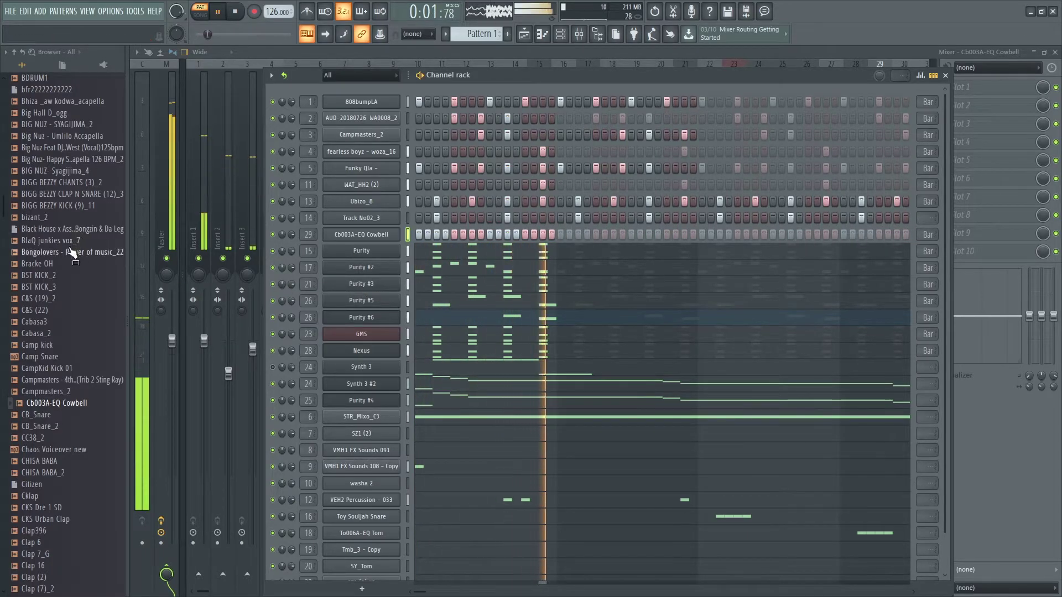
Step: Clone the Purity #6 channel, load the Fast Synth preset HIT 1, and route the clone to mixer track 30 at a reduced level
scroll(69, 247, up, 6)
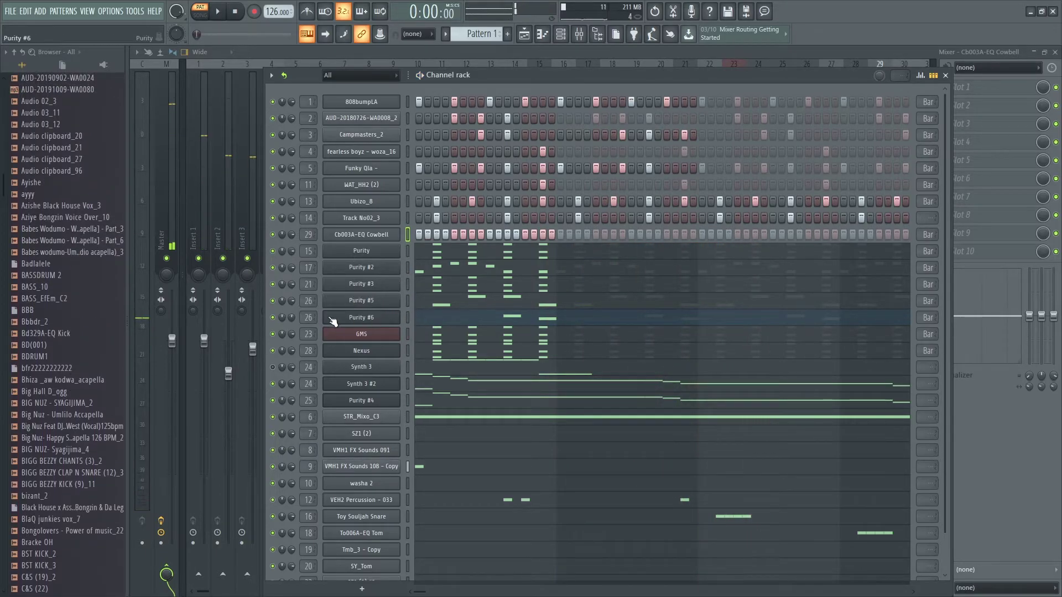
right_click(374, 319)
click(473, 371)
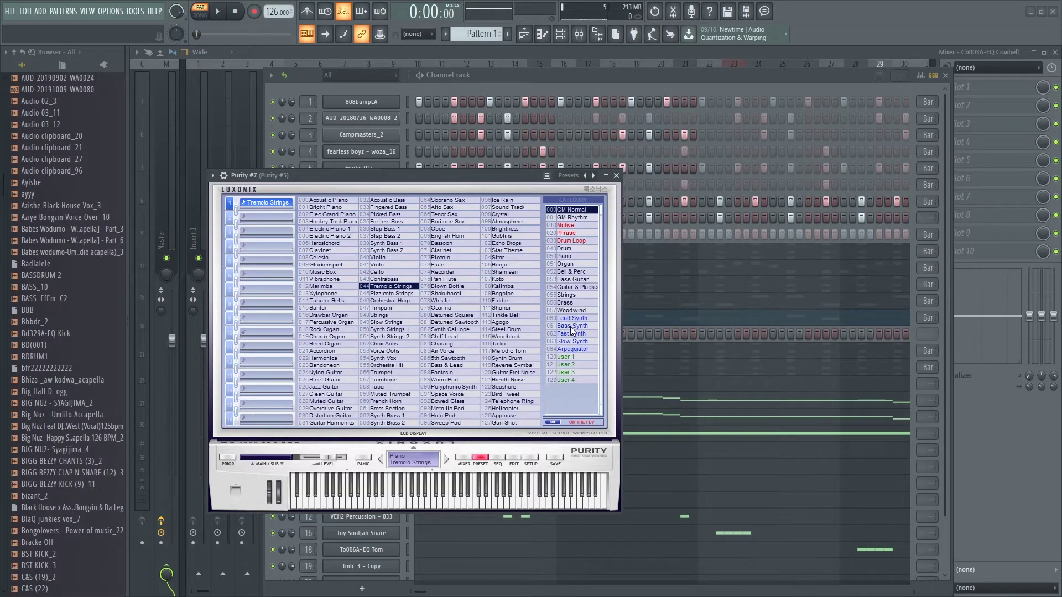
click(572, 334)
click(336, 288)
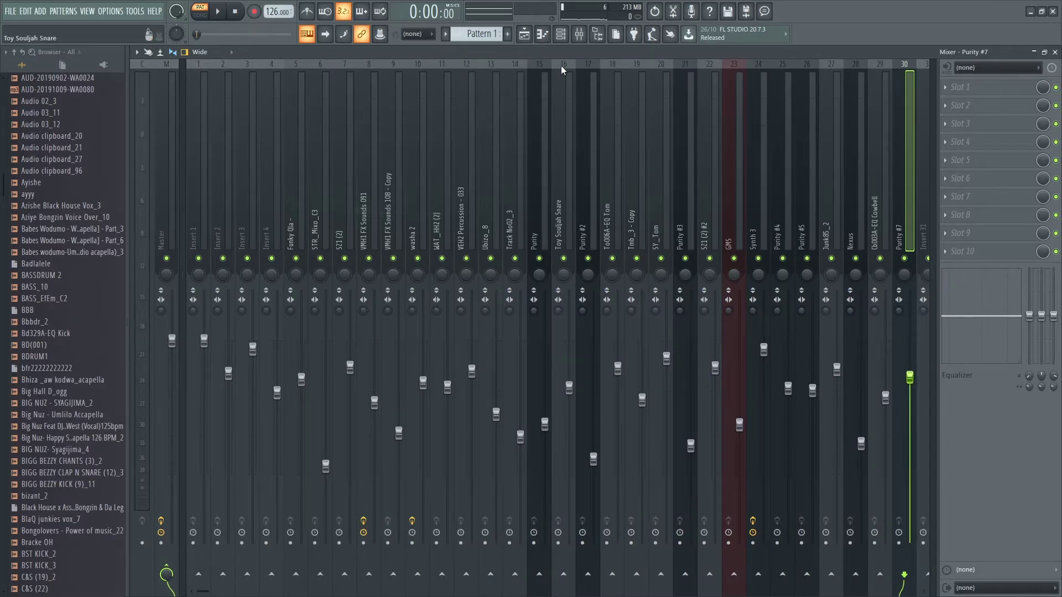
Step: Paste the copied chord notes into the Purity #7 channel and loop them every bar
click(560, 34)
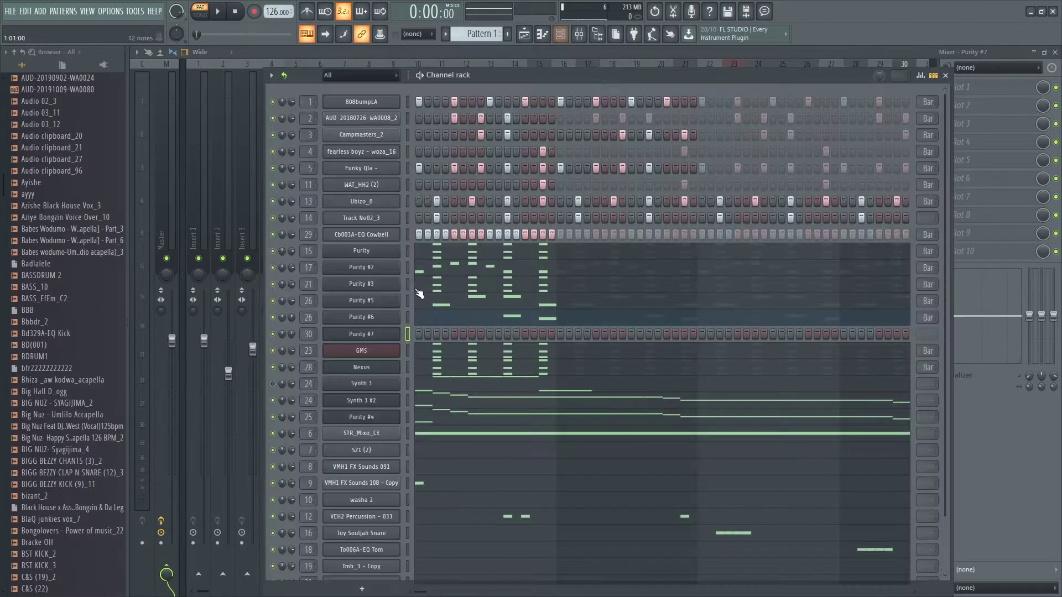
click(410, 334)
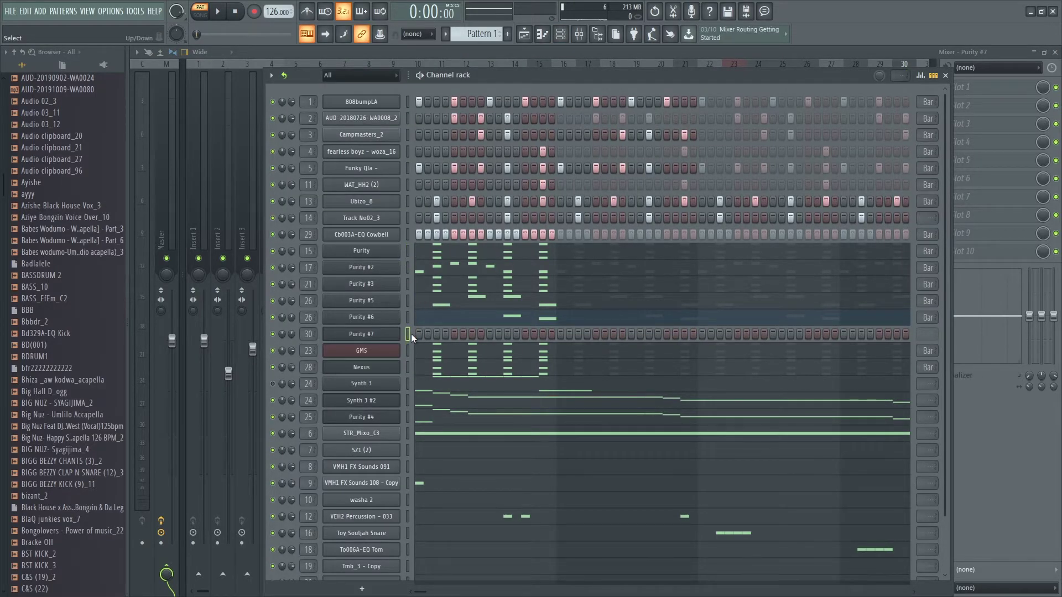
key(ctrl+v)
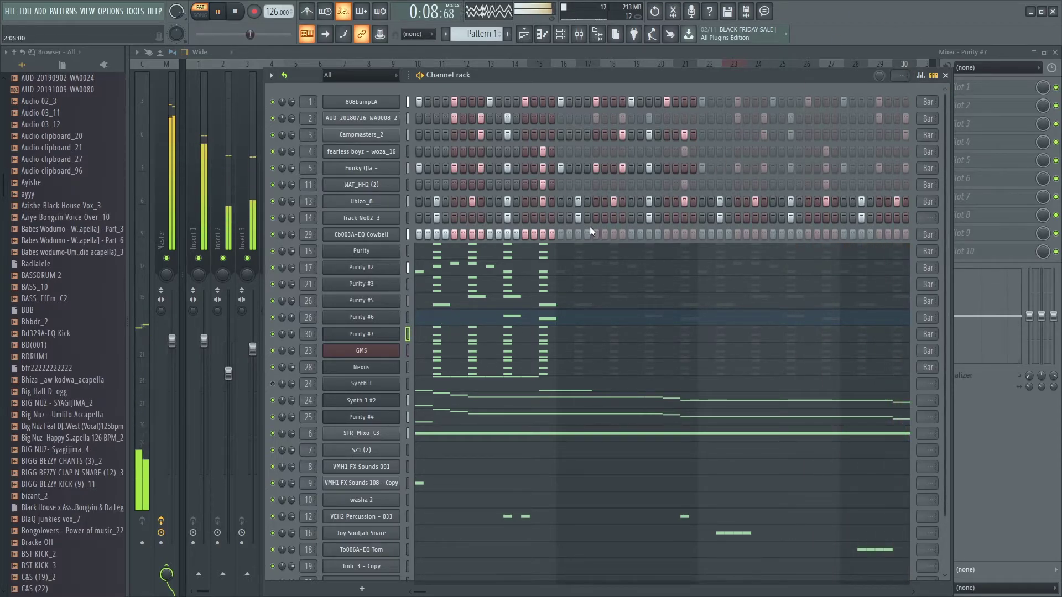
Step: Clone the Purity #7 channel and load the Fast Synth preset HIT 2 in the clone
right_click(374, 331)
click(418, 430)
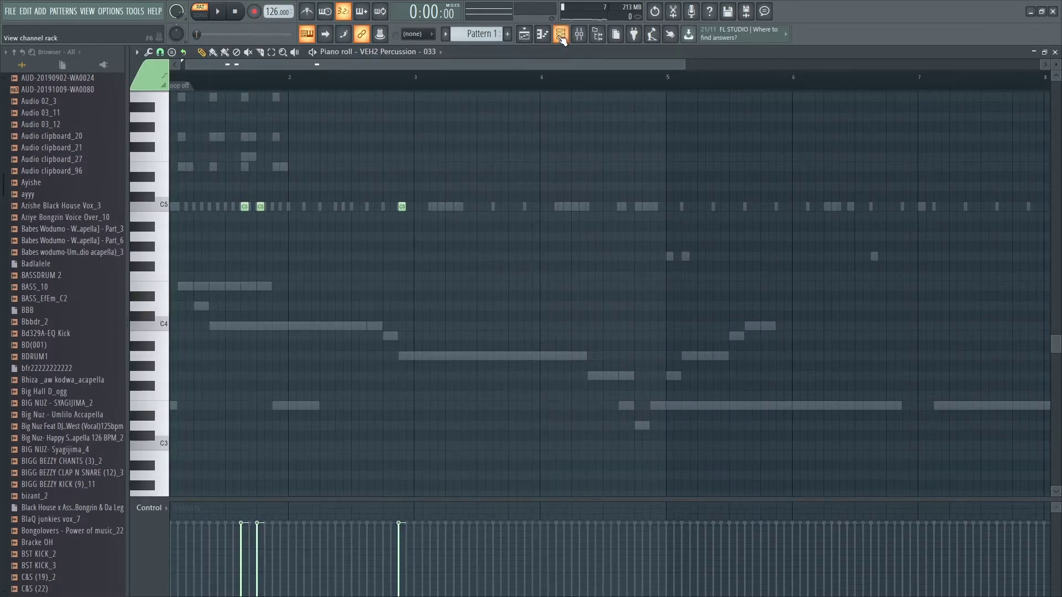
click(561, 35)
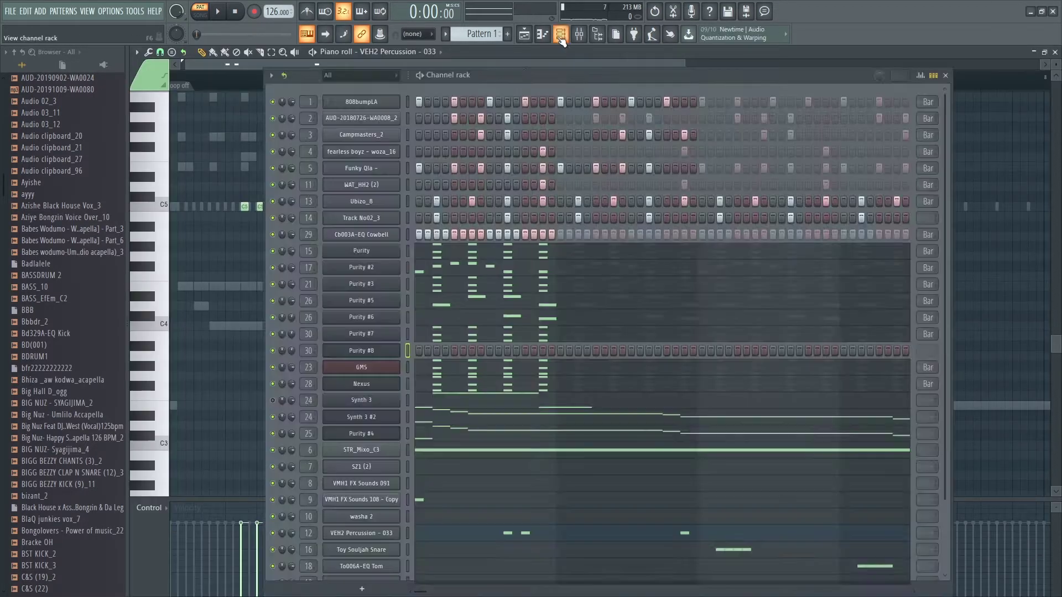
click(378, 352)
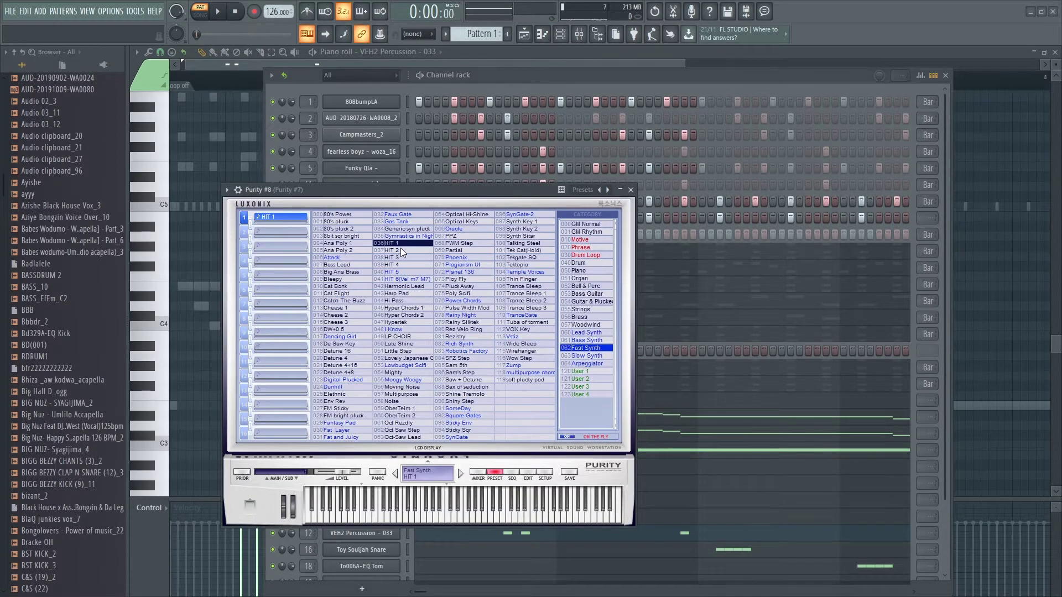
click(497, 117)
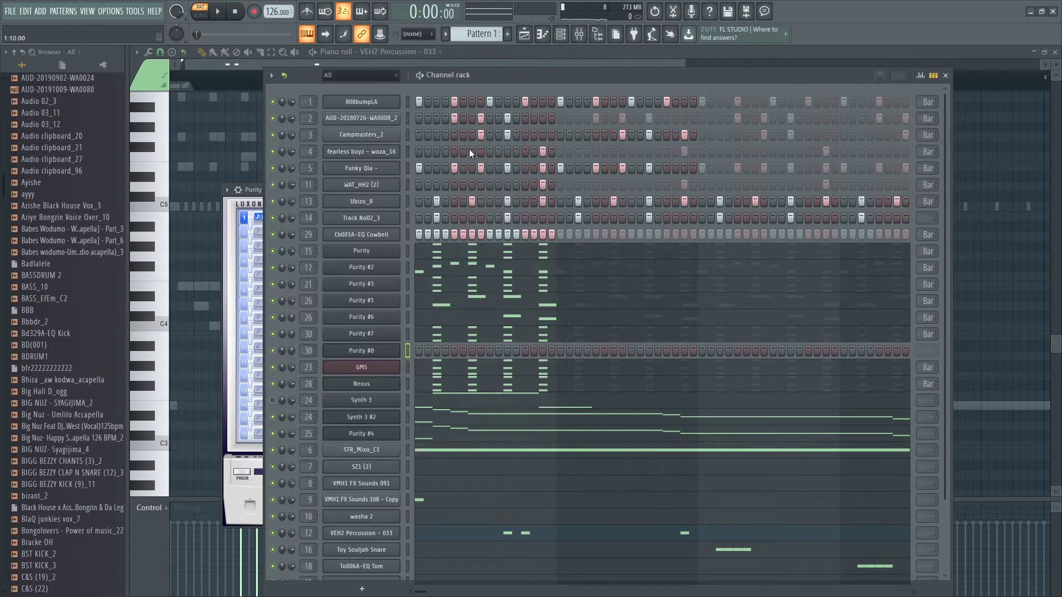
Step: Copy the E6 notes from Purity #7 into Purity #8 and loop them every bar
click(457, 337)
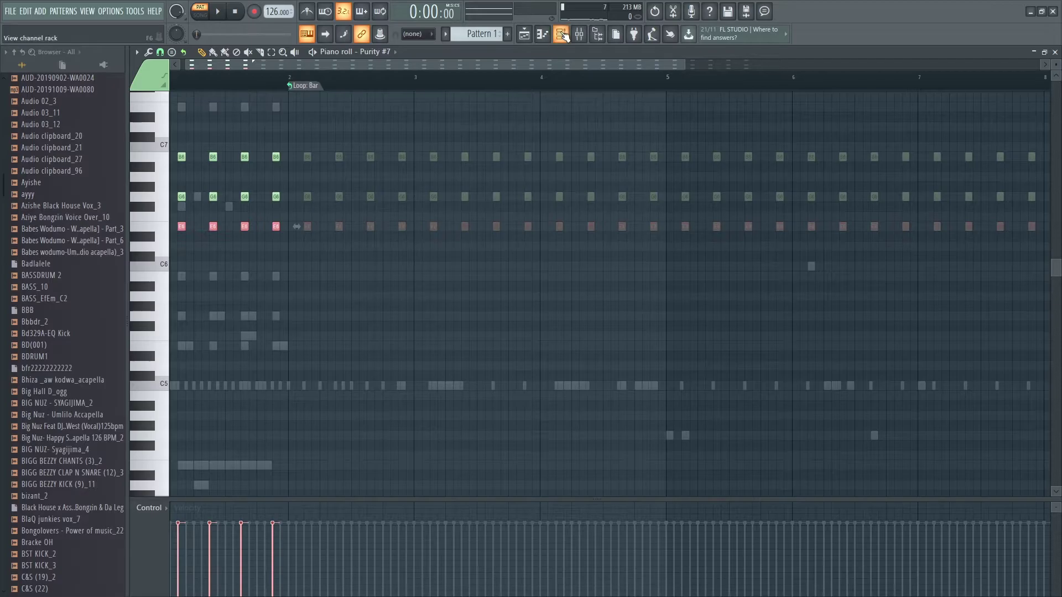
click(561, 35)
right_click(406, 350)
click(433, 349)
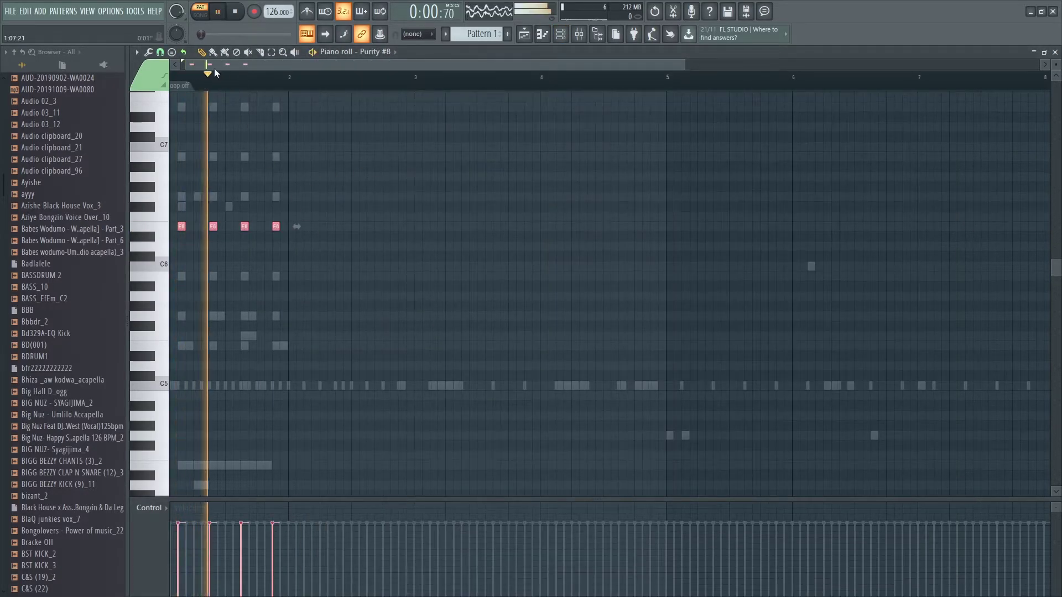
click(188, 85)
click(237, 136)
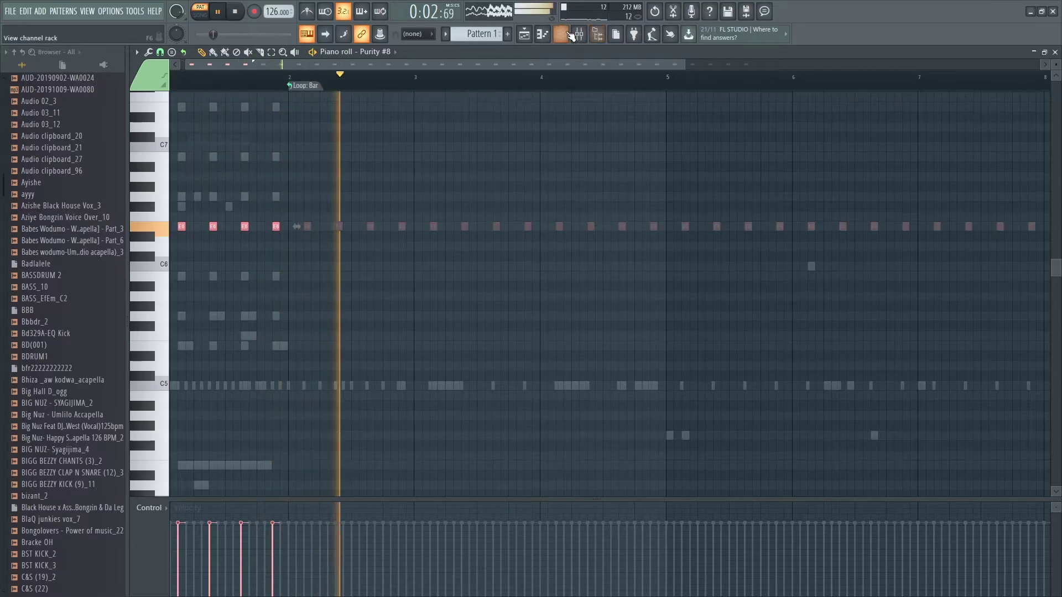
Step: Restart playback with Purity #8 soloed and open its instrument window
key(F6)
key(space)
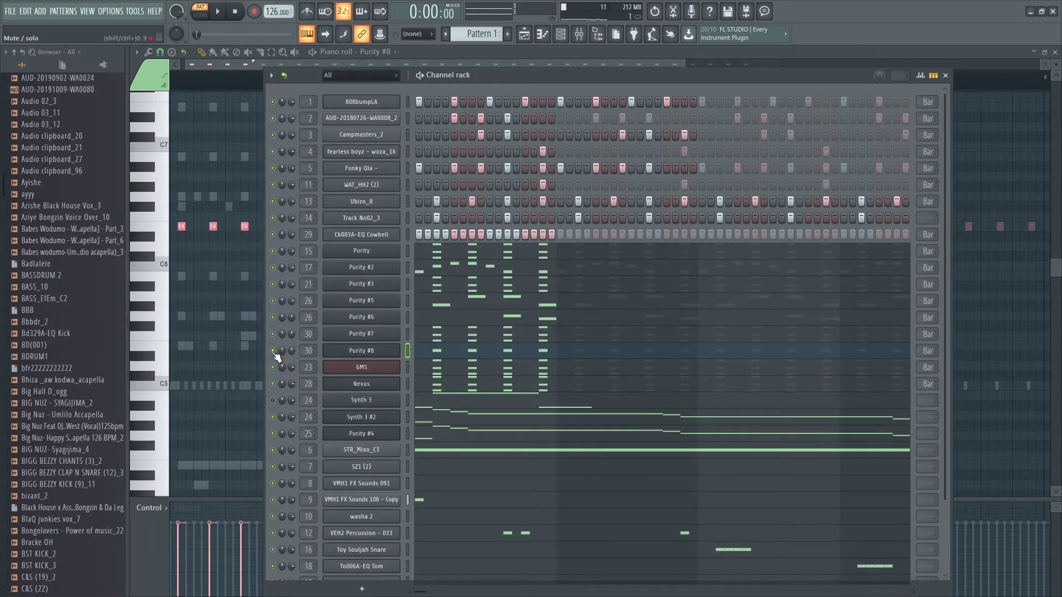
key(space)
right_click(303, 351)
click(338, 357)
click(340, 353)
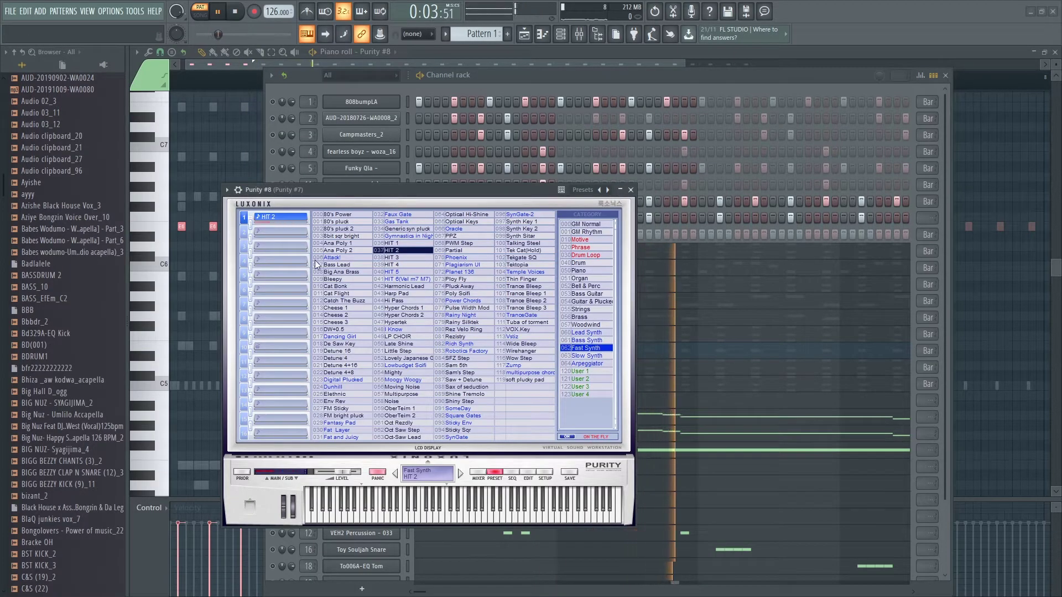
Step: Route Purity #8 to free mixer track 31 and lower its volume to about 83%
click(228, 189)
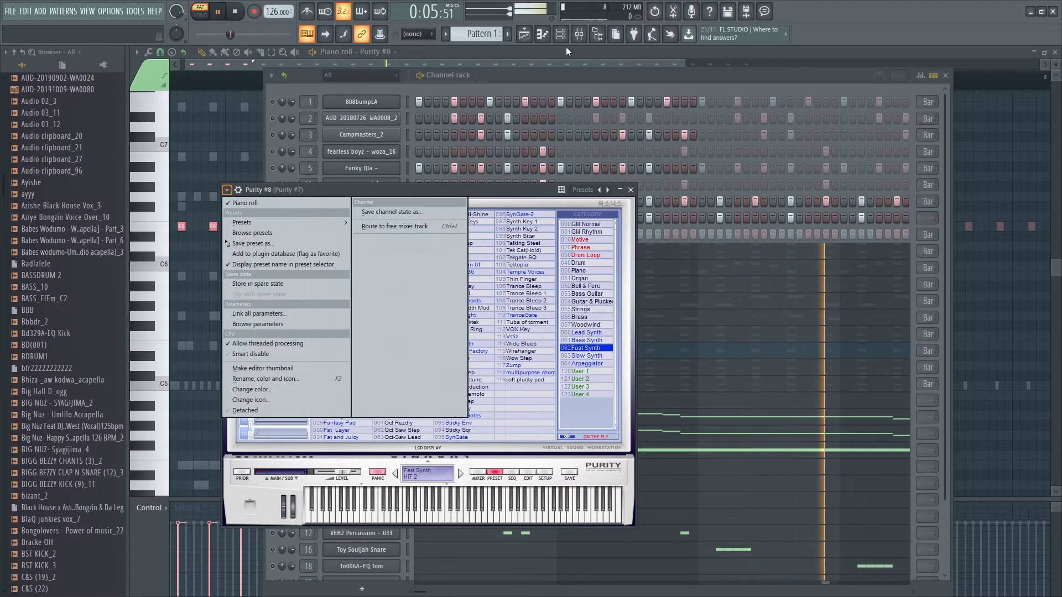
click(537, 74)
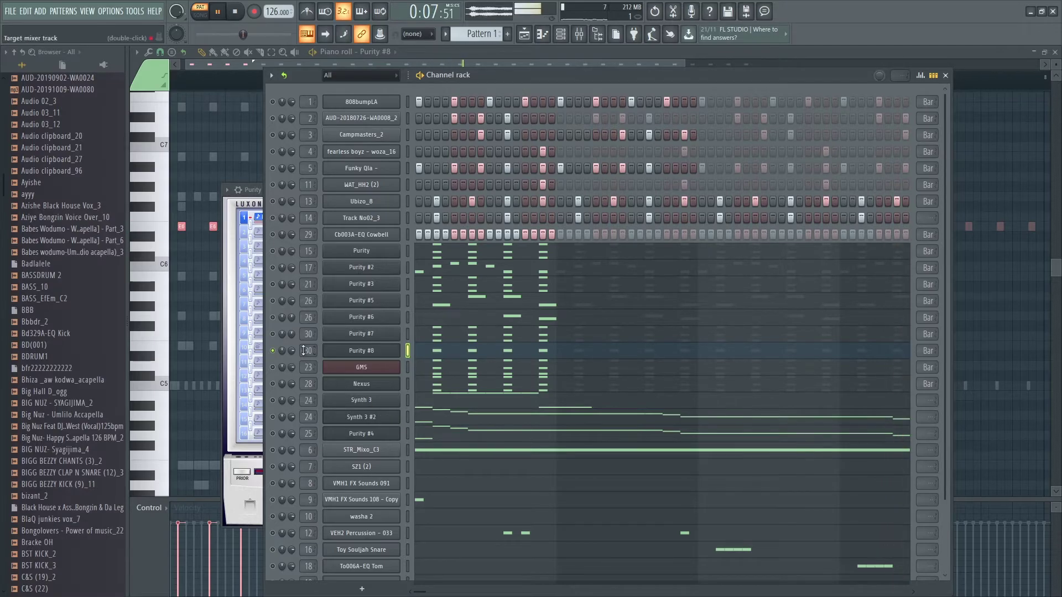
click(361, 351)
click(228, 190)
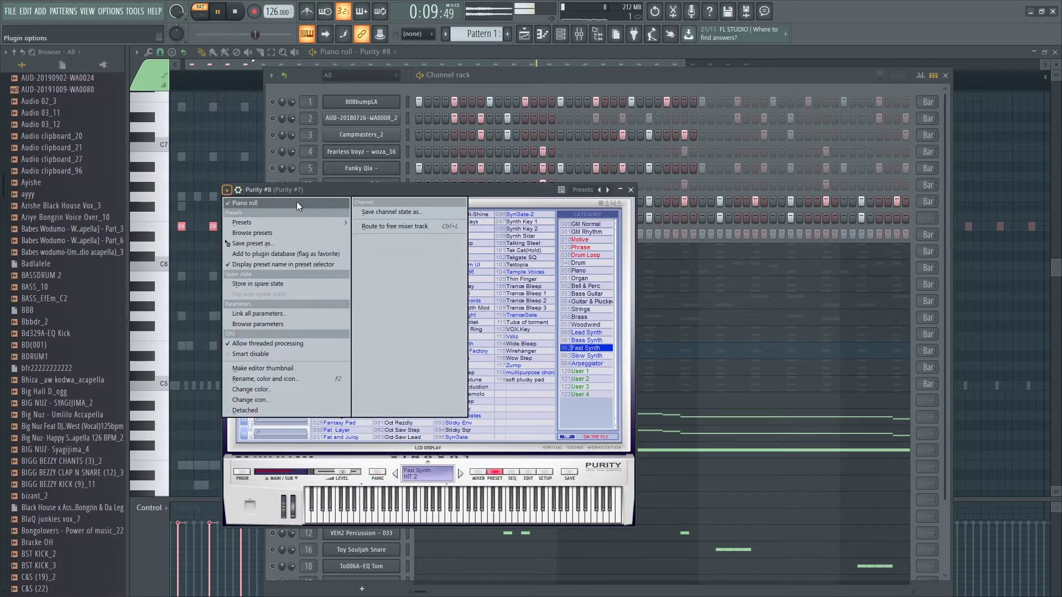
click(379, 226)
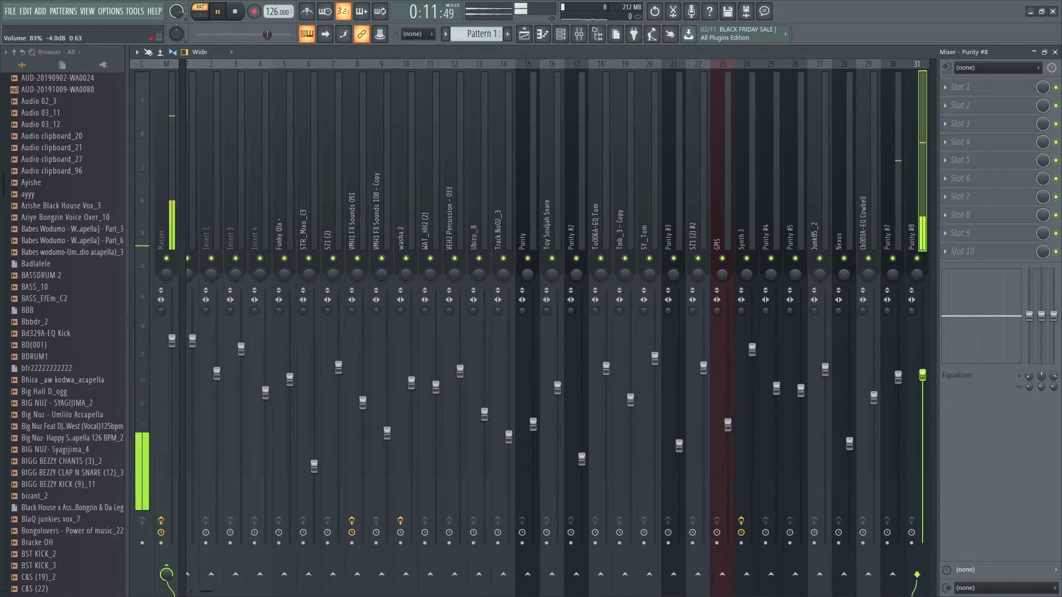
Step: Unsolo Purity #8, restart playback of the full pattern and switch the channel rack from step view to note view
key(F7)
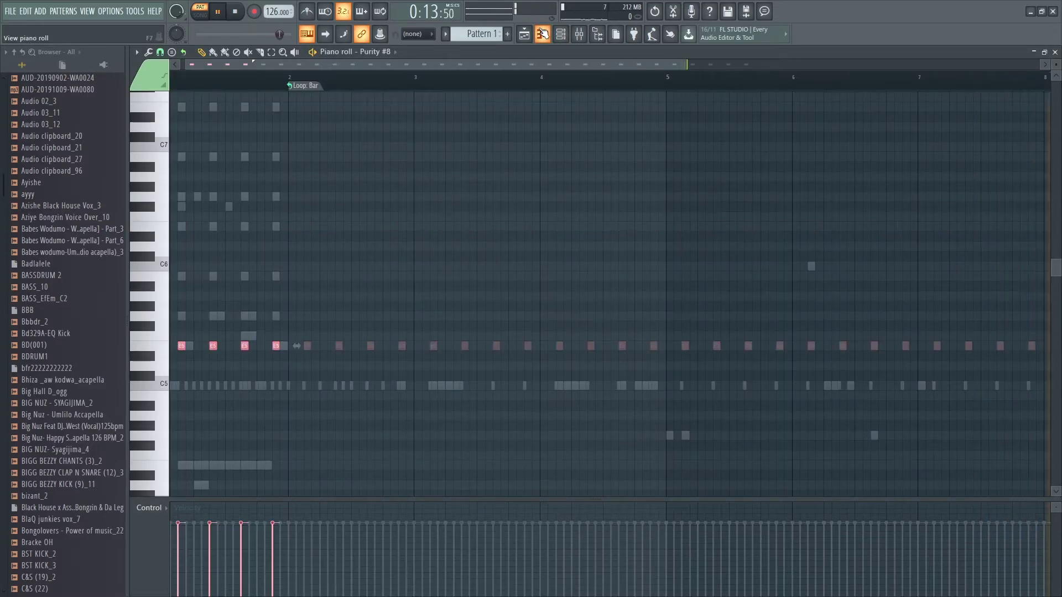
click(561, 34)
key(space)
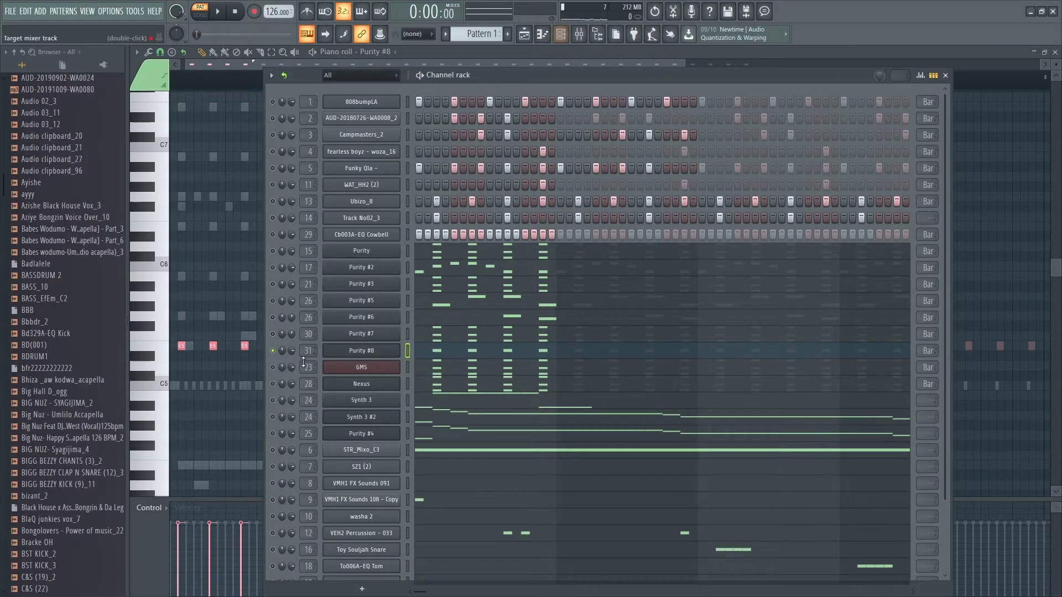
right_click(270, 357)
key(space)
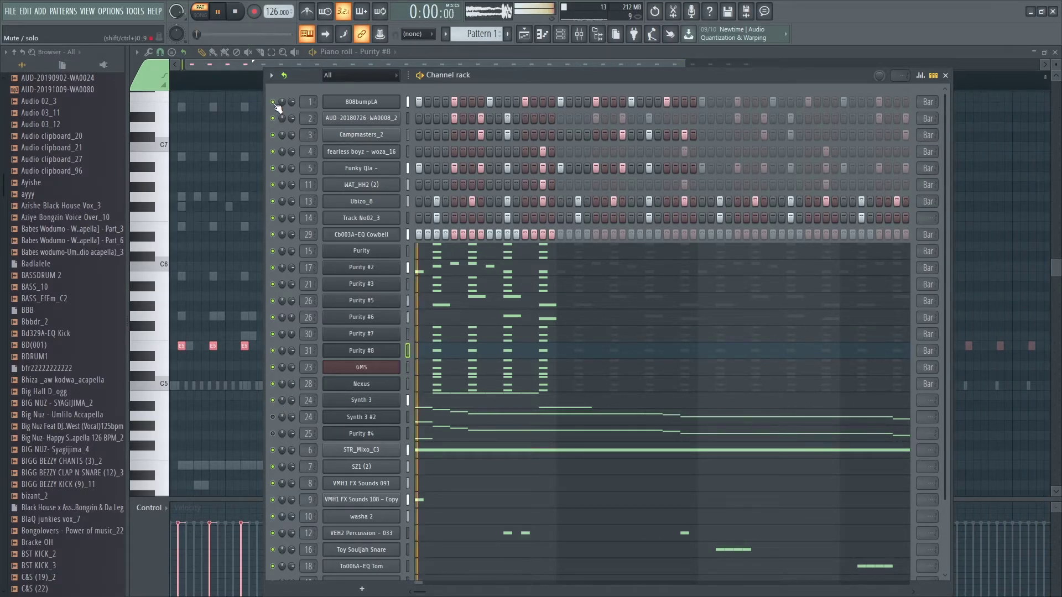
click(933, 75)
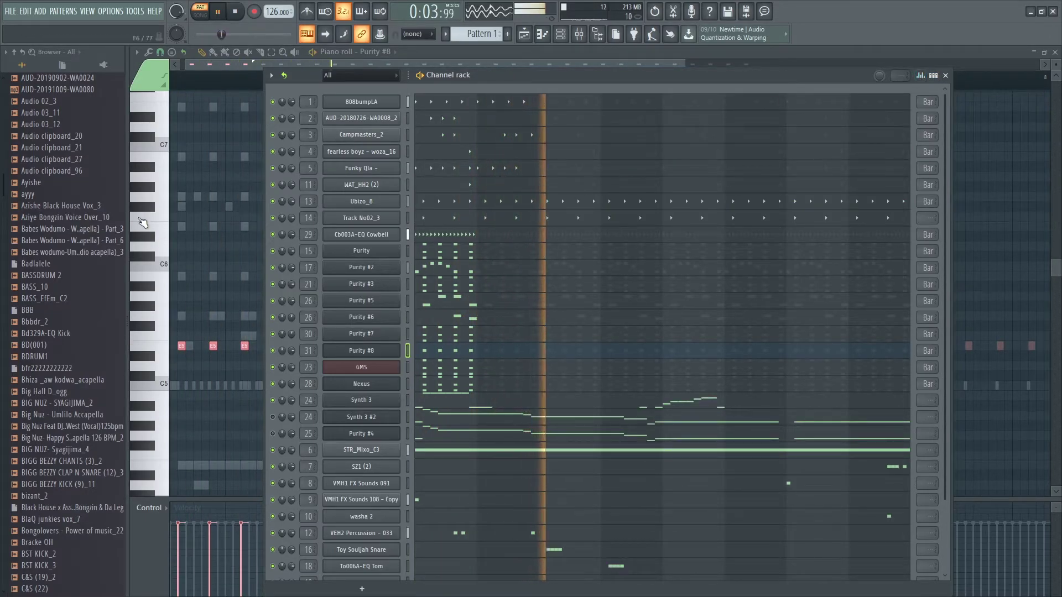
Step: Browse the sample folder during playback and review the Purity #6 notes in its piano roll
scroll(75, 198, up, 14)
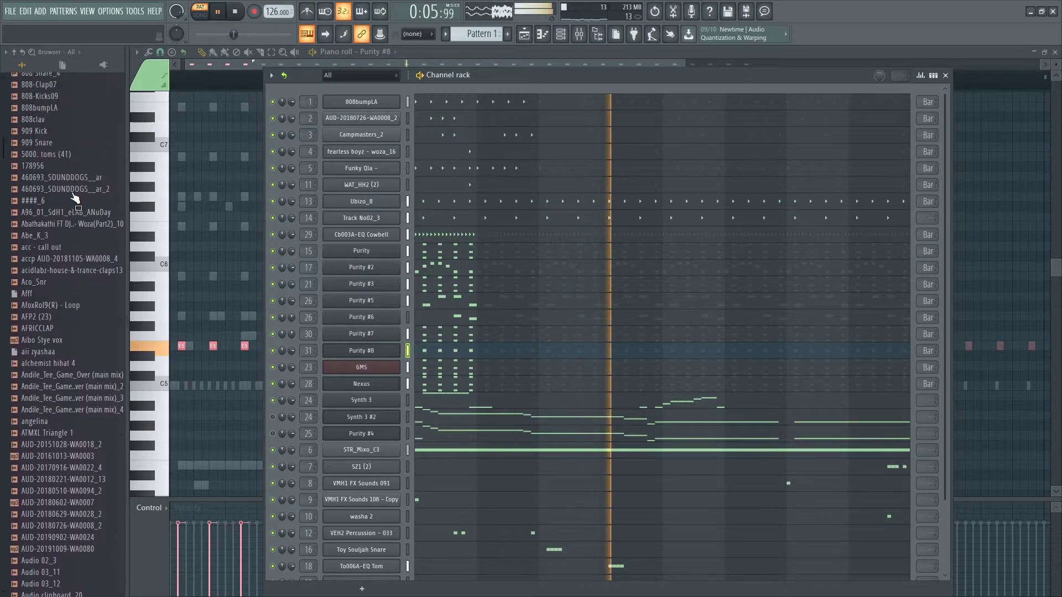
scroll(74, 197, up, 2)
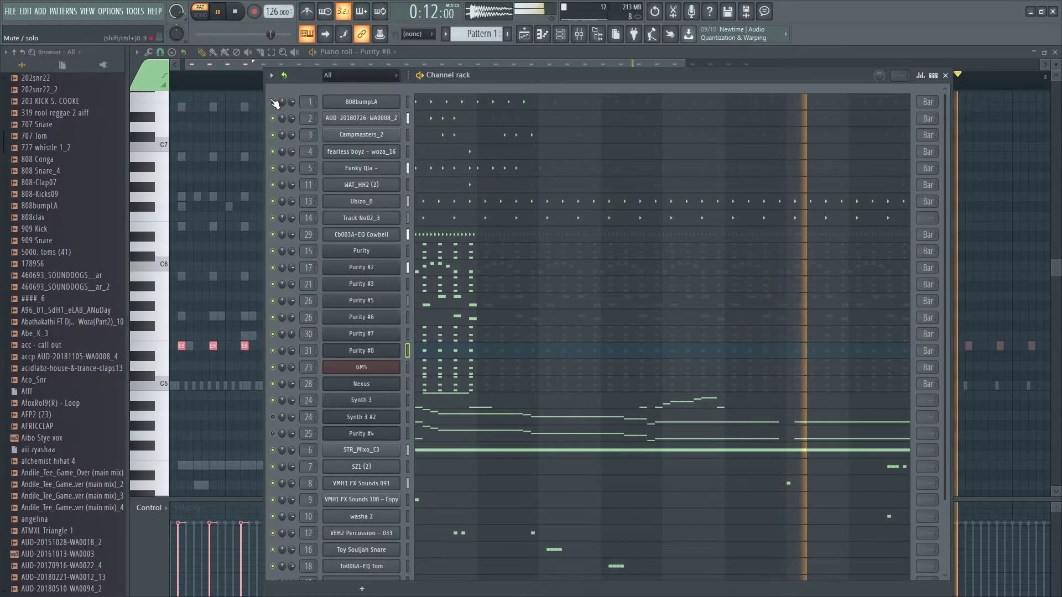
key(space)
click(449, 321)
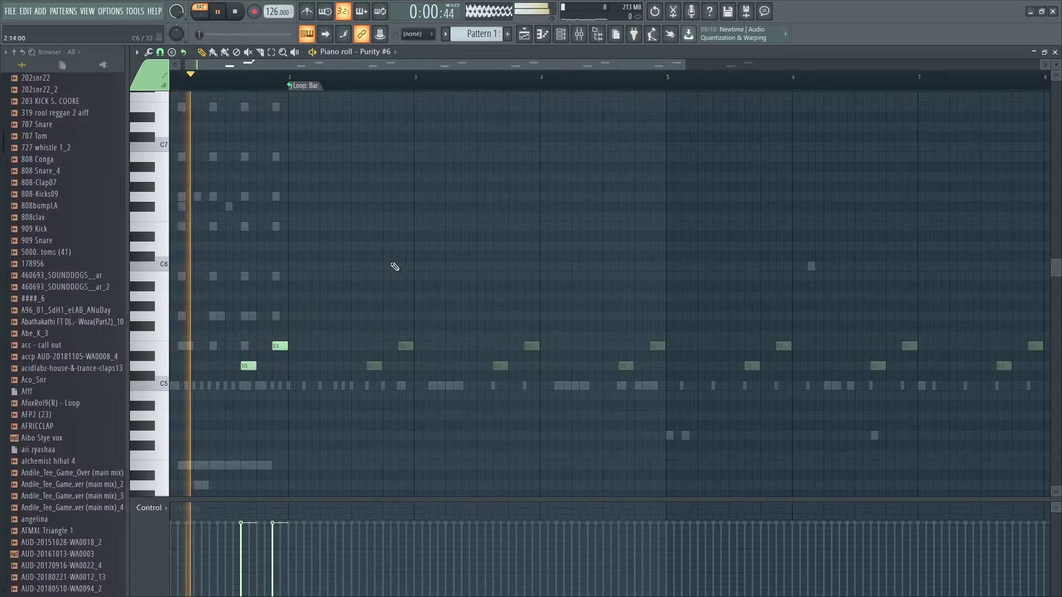
click(560, 34)
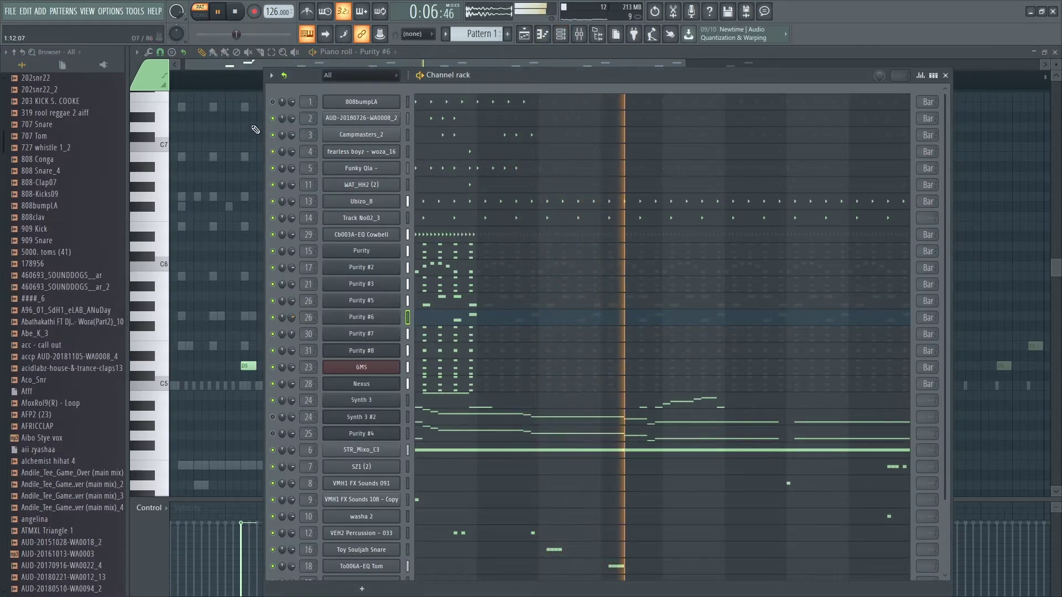
Step: Audition the 727 whistle 1_2 sample and compare the playing beat with and without 808bumpLA
click(73, 153)
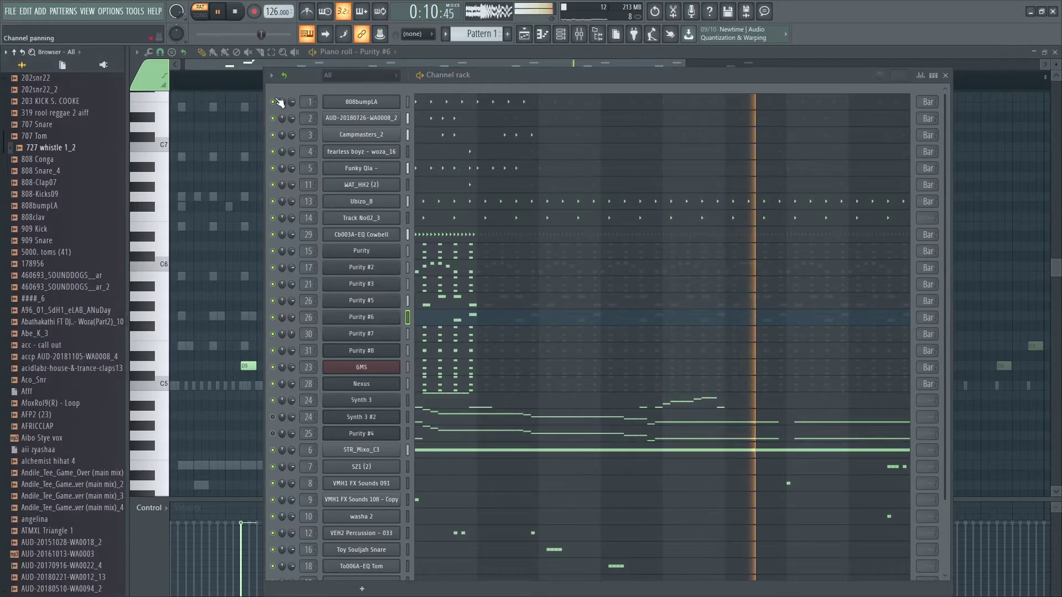
click(272, 102)
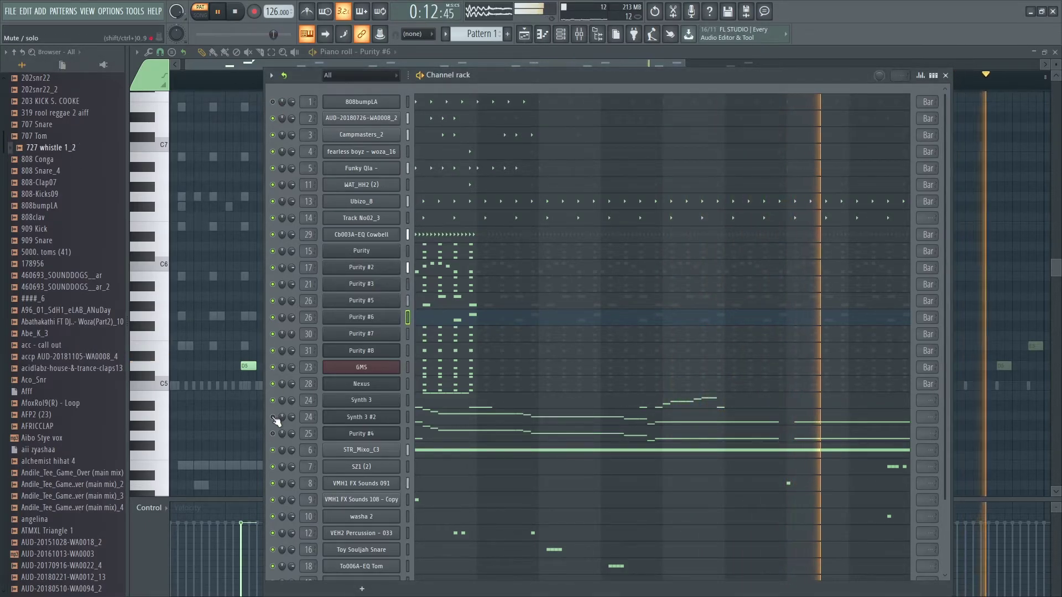
click(274, 102)
Step: Add the 54Tam1Ht5 (2) sample as a channel below Cb003A-EQ Cowbell and give it the cowbell's bar-looped note pattern
scroll(65, 136, up, 4)
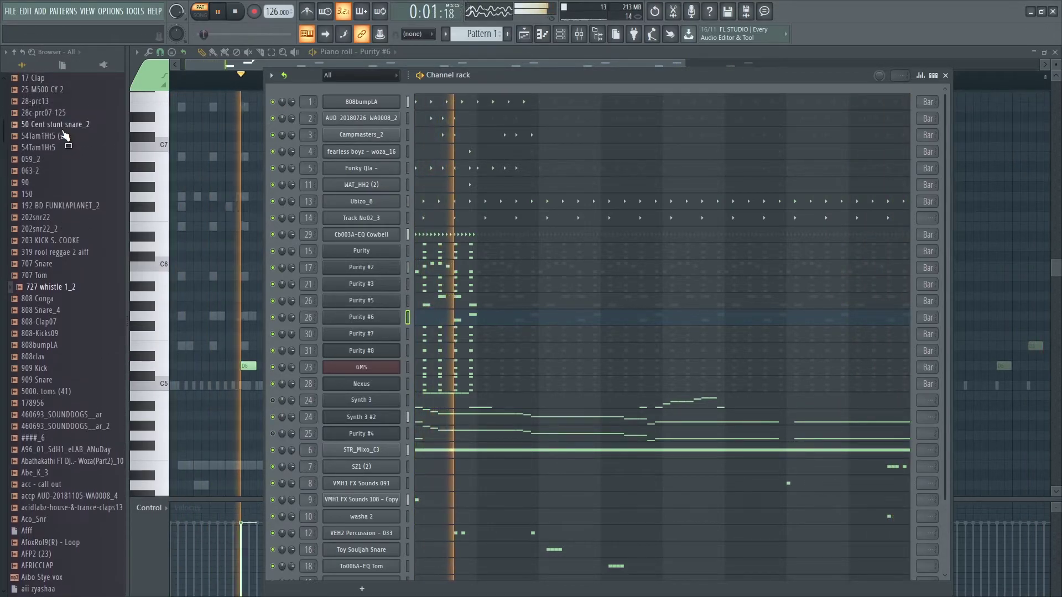
scroll(63, 332, up, 6)
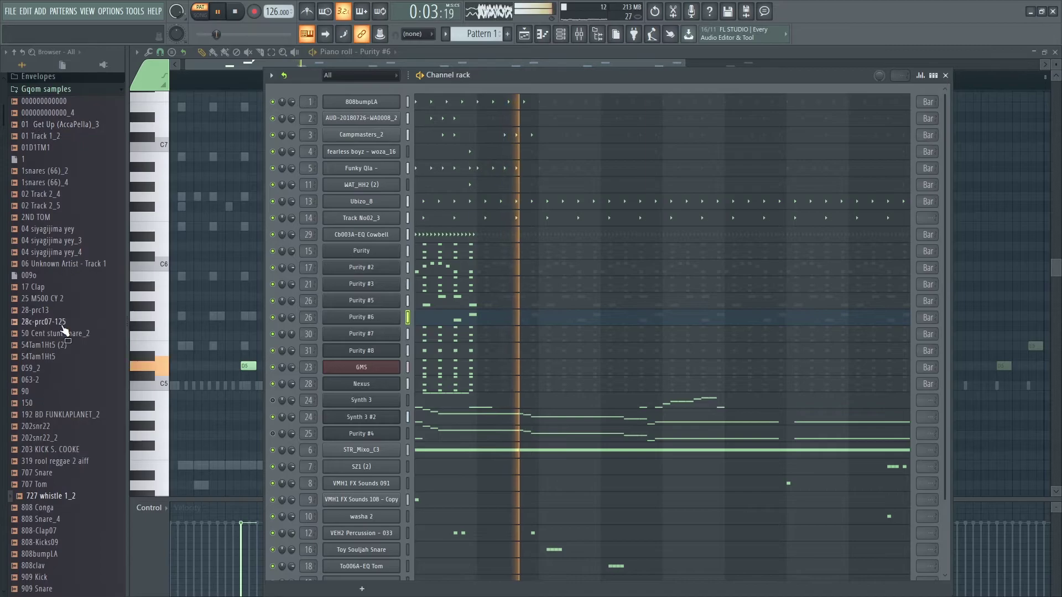
drag(63, 344, 354, 241)
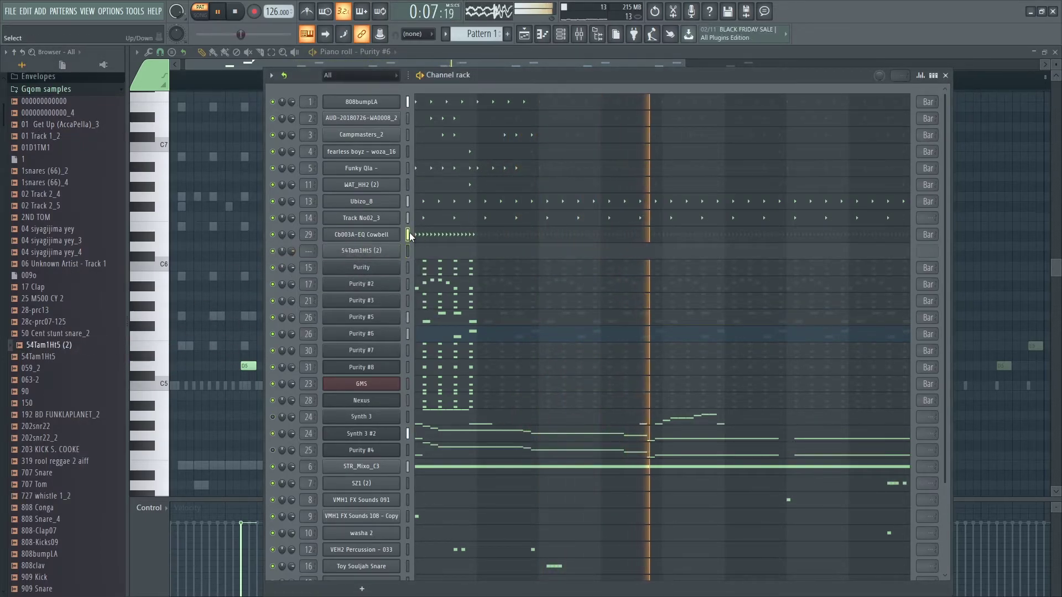
right_click(398, 249)
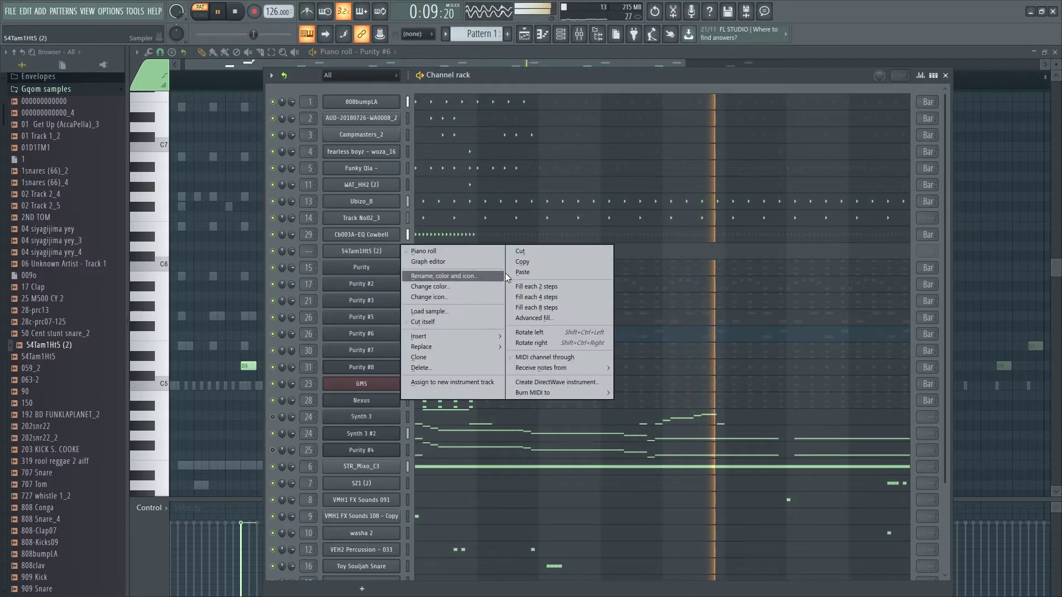
click(519, 273)
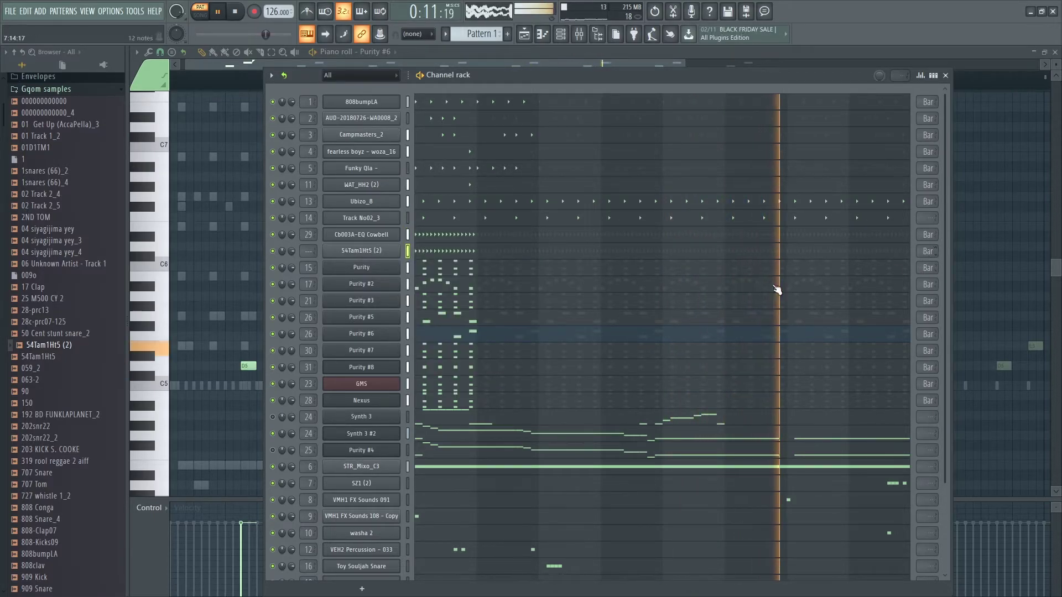
Step: Route 54Tam1Ht5 (2) to free mixer track 32 and lower its volume well below the default level
click(361, 250)
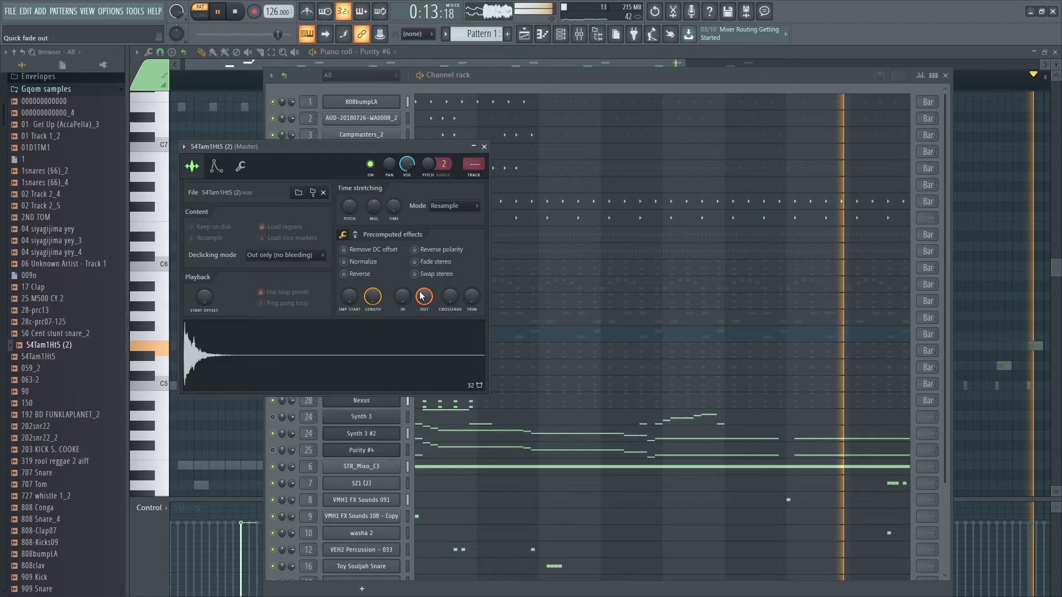
key(F9)
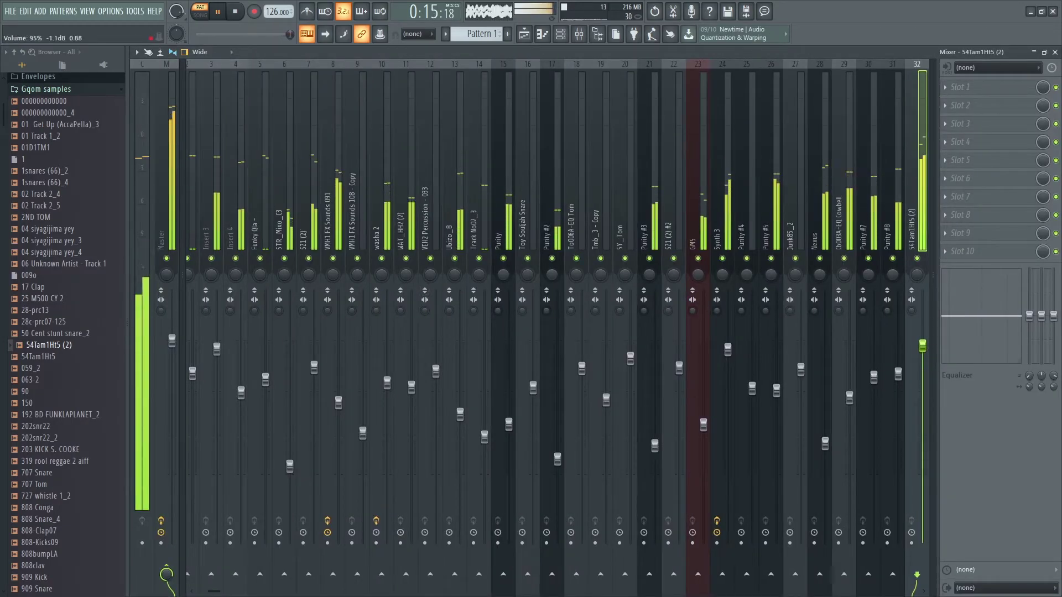
drag(922, 346, 922, 439)
click(565, 39)
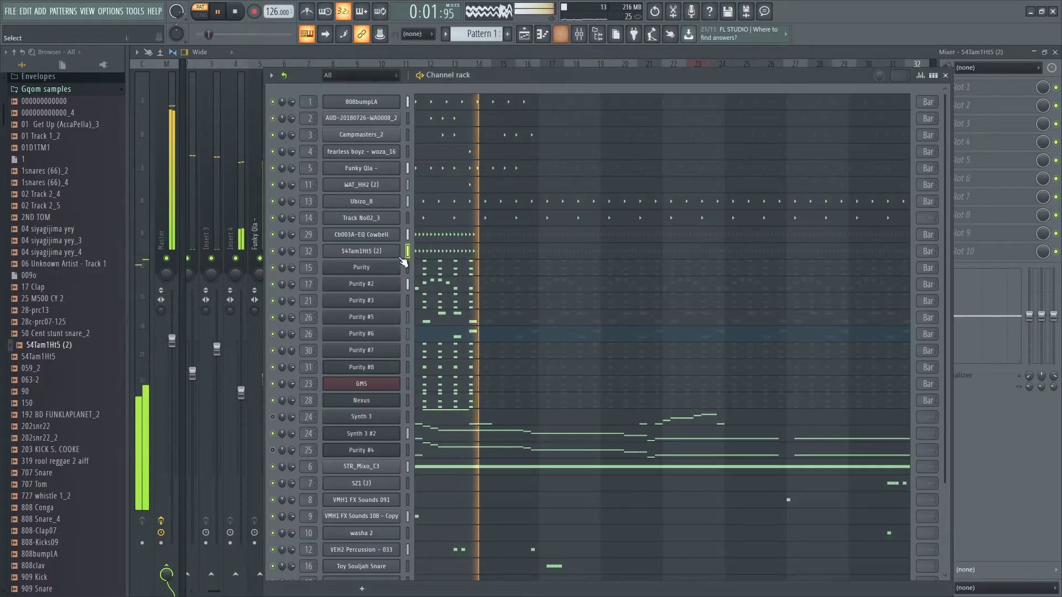
Step: Reduce the Length setting of the 54Tam1Ht5 (2) sample in its sampler window
click(385, 253)
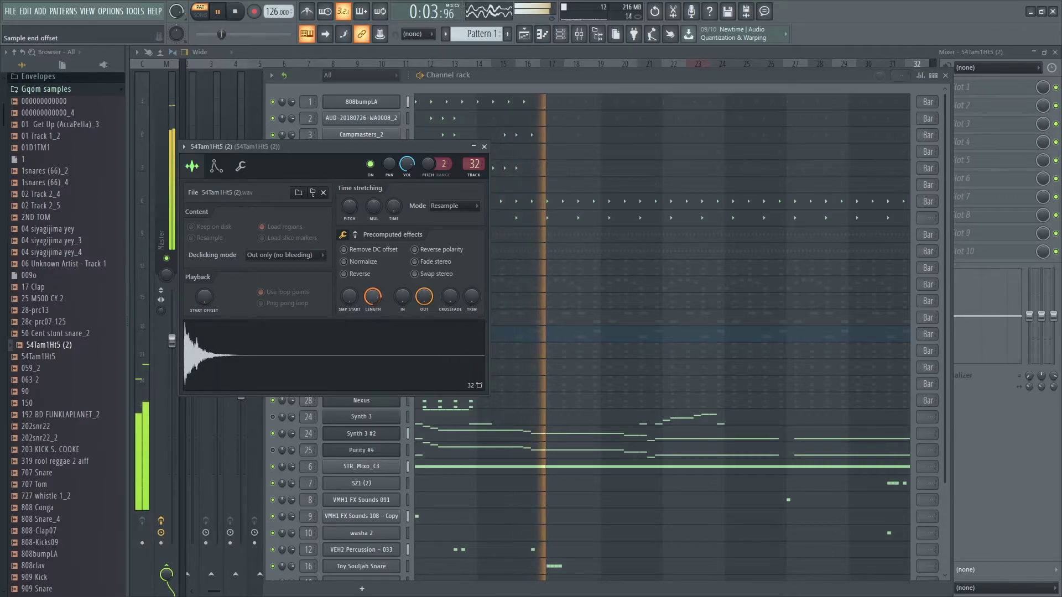
drag(372, 298, 372, 318)
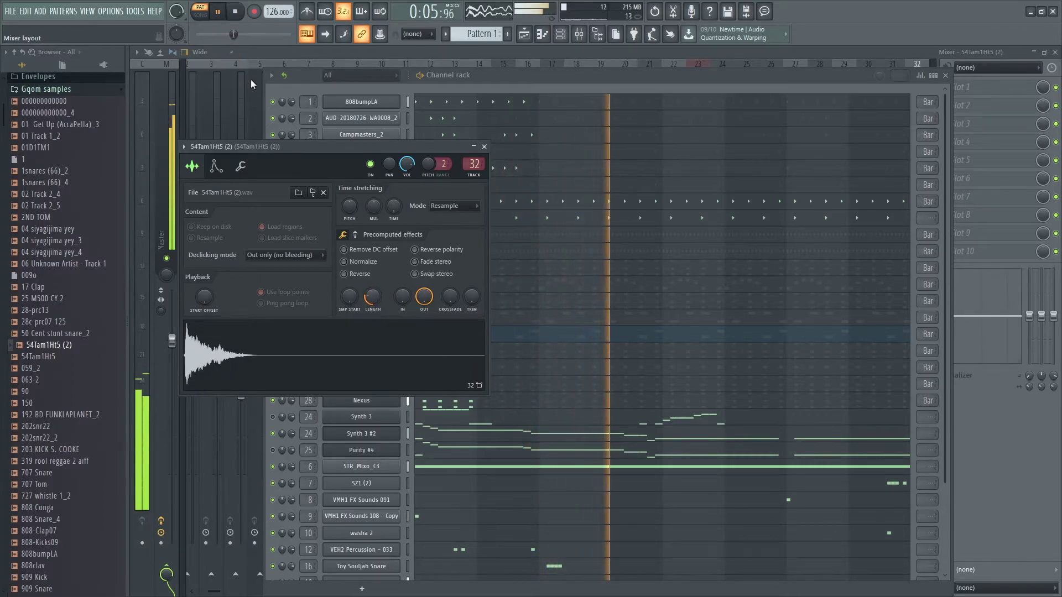
click(308, 90)
Step: Mute 808bumpLA, stop playback and add the first all-zeros sample from Gqom samples as a channel below Junk85_2
click(272, 102)
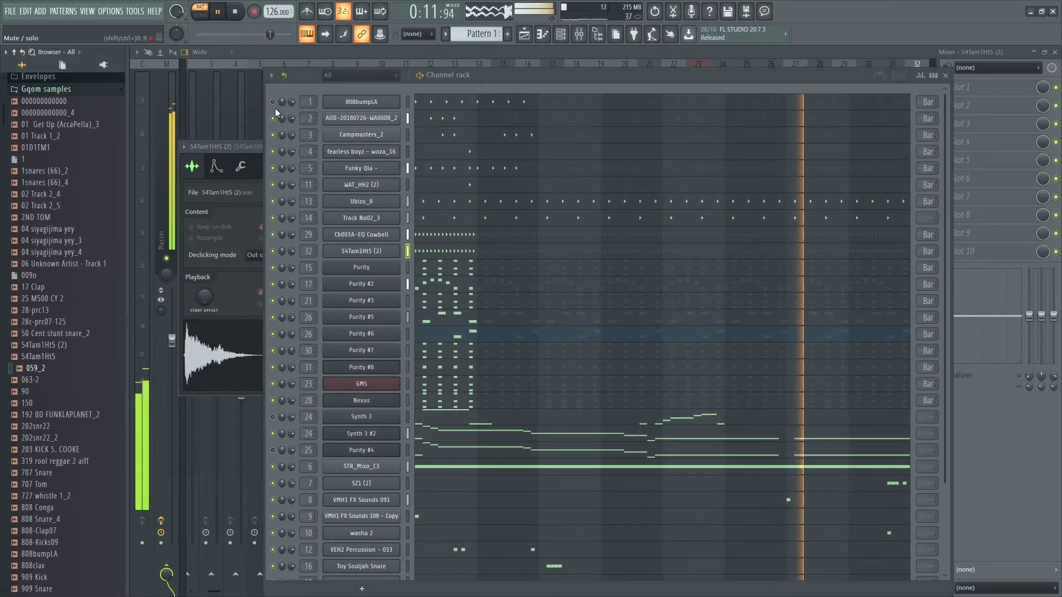
key(space)
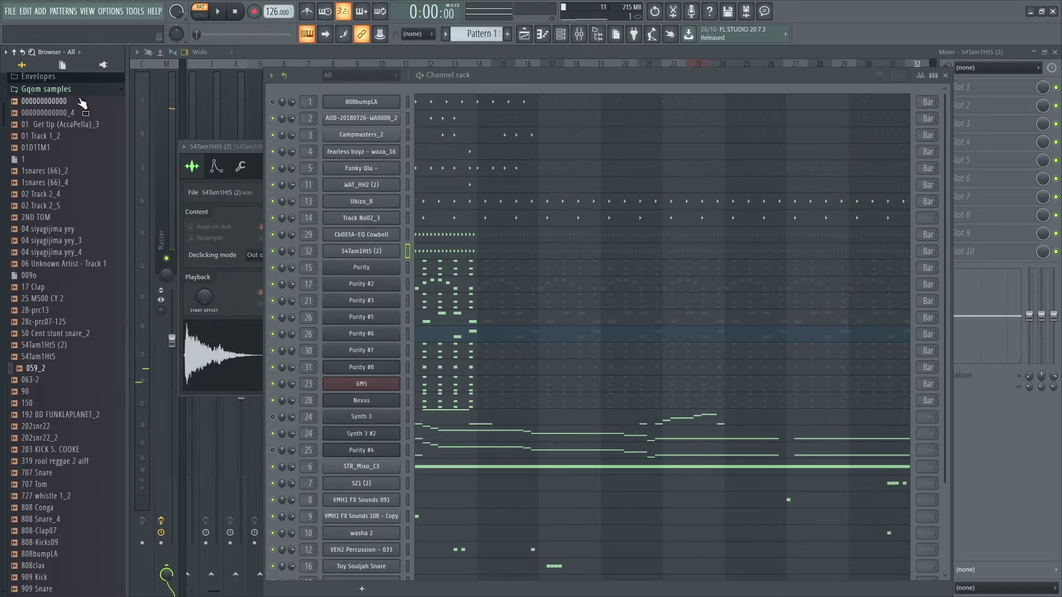
scroll(377, 264, down, 3)
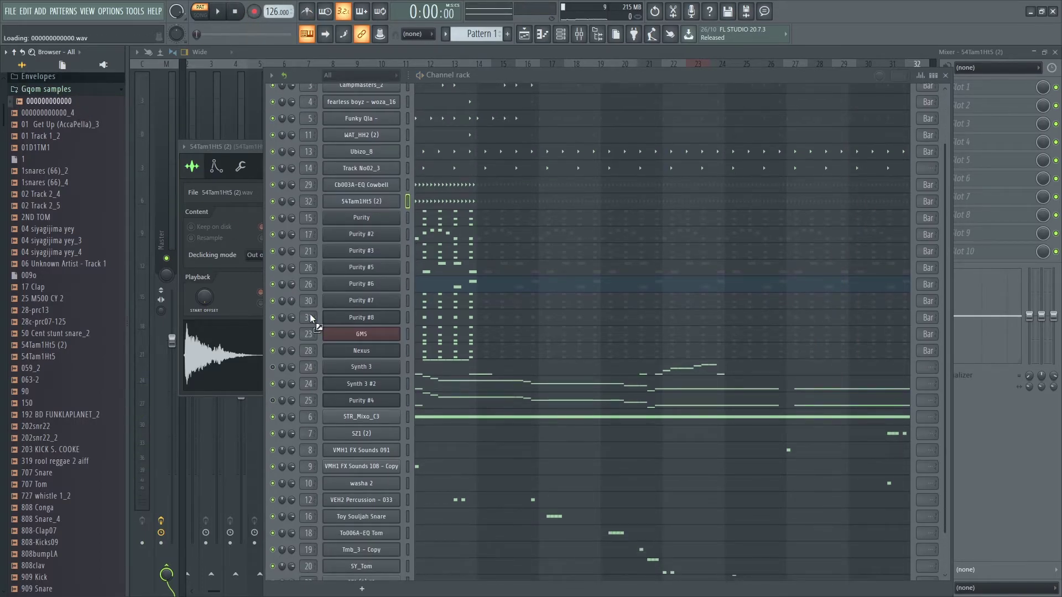
scroll(376, 392, down, 2)
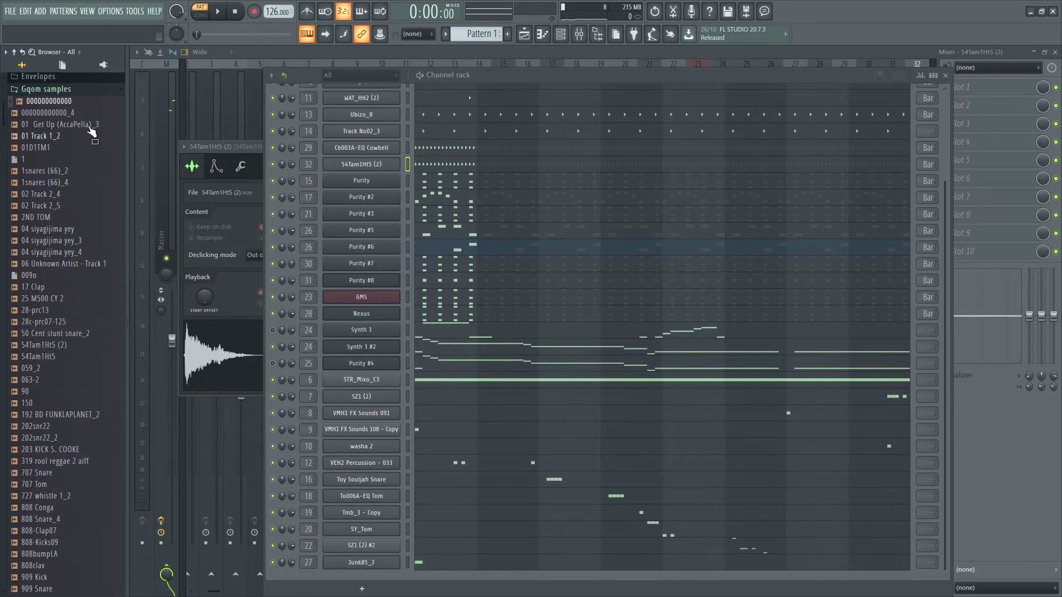
drag(395, 509, 391, 572)
Step: Write a rhythmic pattern of short C5 notes for the all-zeros sample across bars 7 and 8 in its piano roll
click(426, 568)
drag(446, 65, 661, 83)
scroll(663, 83, up, 1)
scroll(580, 244, down, 3)
click(541, 267)
click(552, 266)
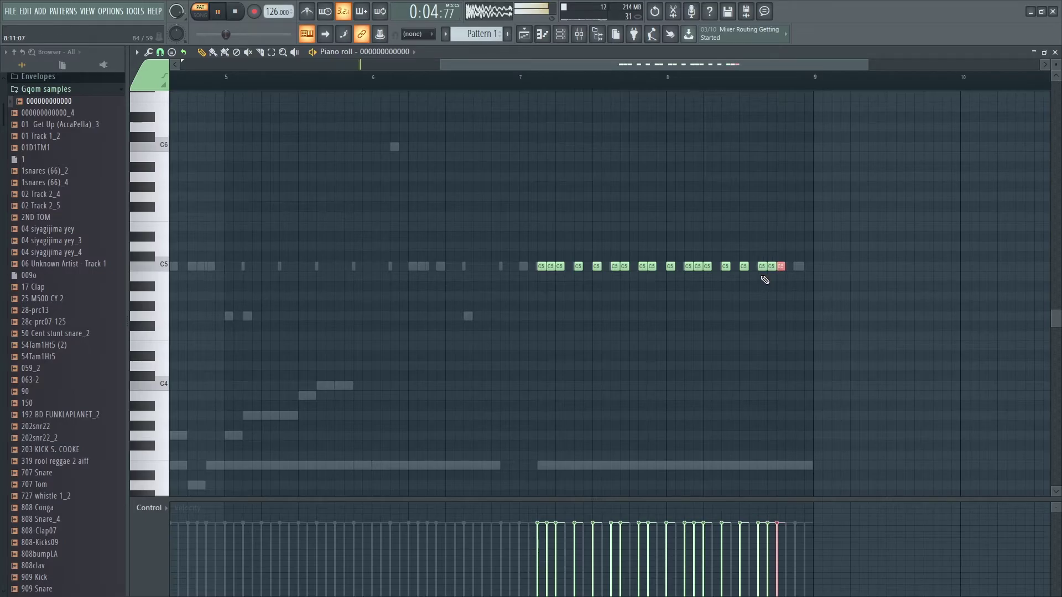
click(561, 35)
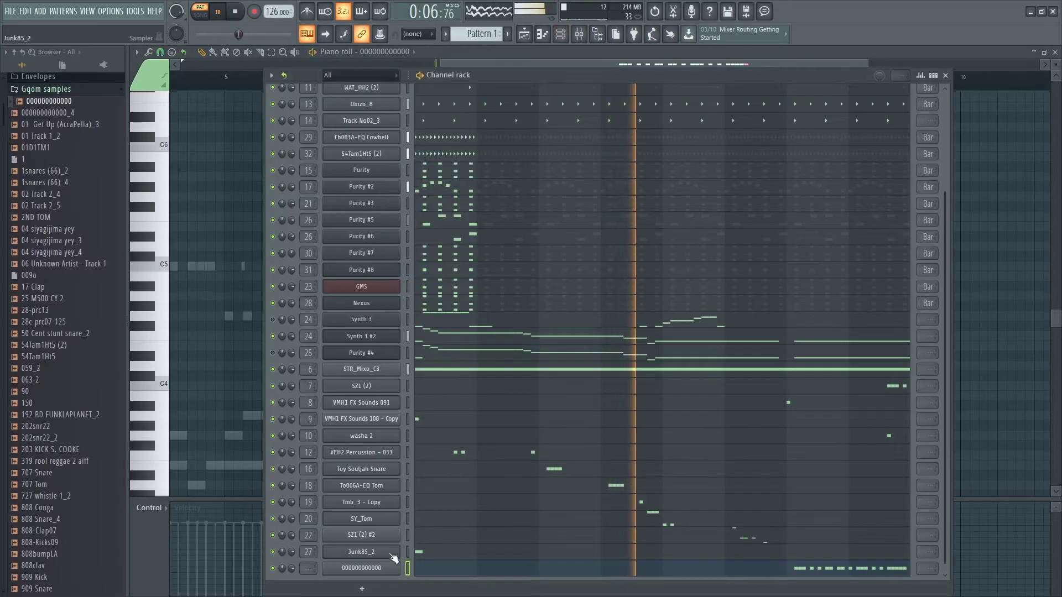
Step: Route the all-zeros sample to free mixer track 33 and lower its volume slightly
click(386, 567)
drag(439, 308, 487, 249)
click(497, 195)
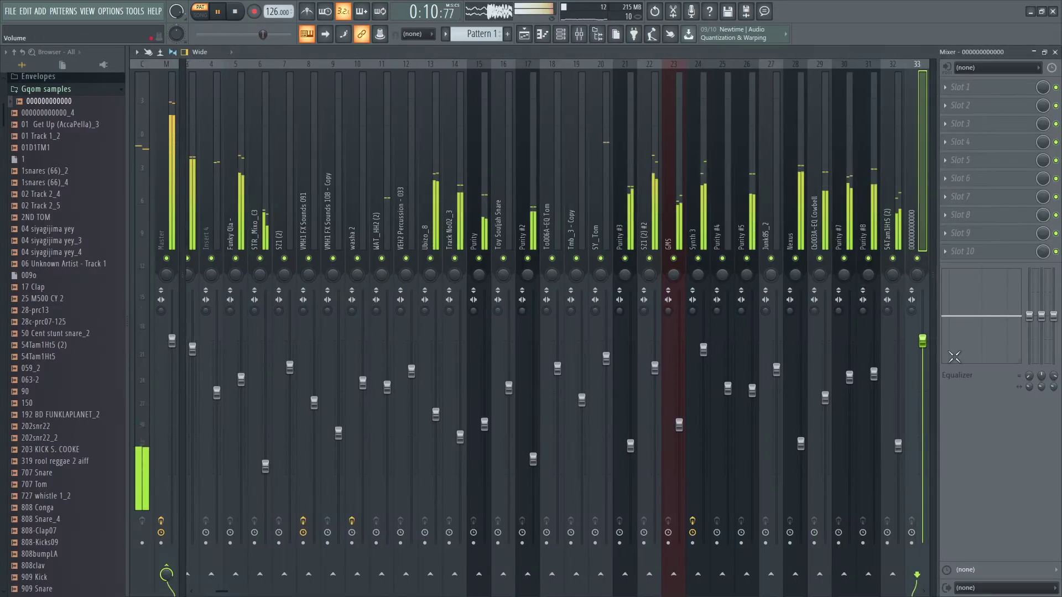
drag(934, 343, 935, 356)
key(F7)
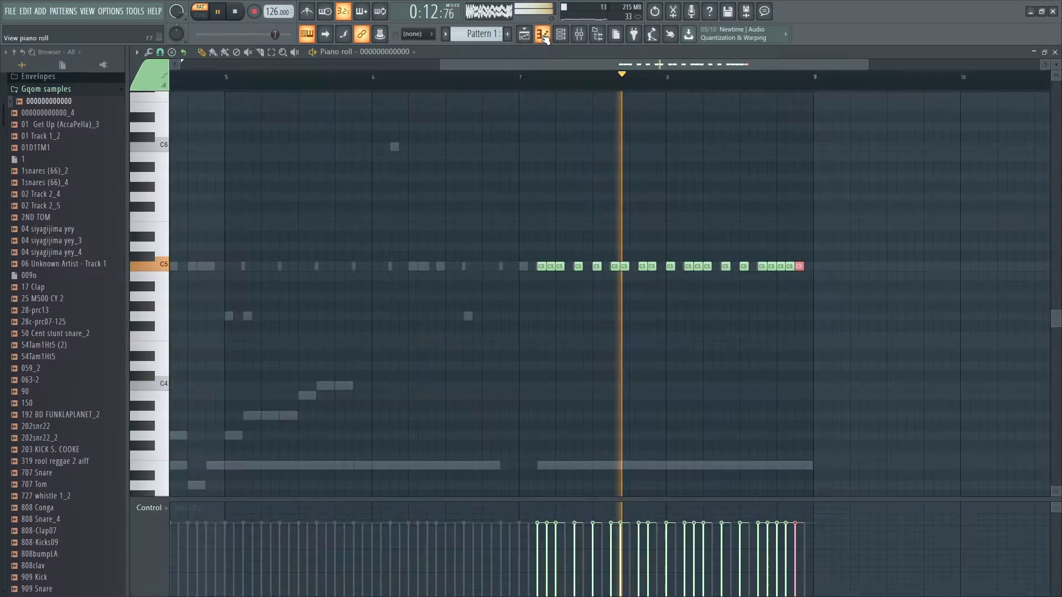
Step: Turn 808bumpLA back on in the channel rack and mute Synth 3 #2 while the pattern plays
key(F6)
scroll(280, 103, up, 3)
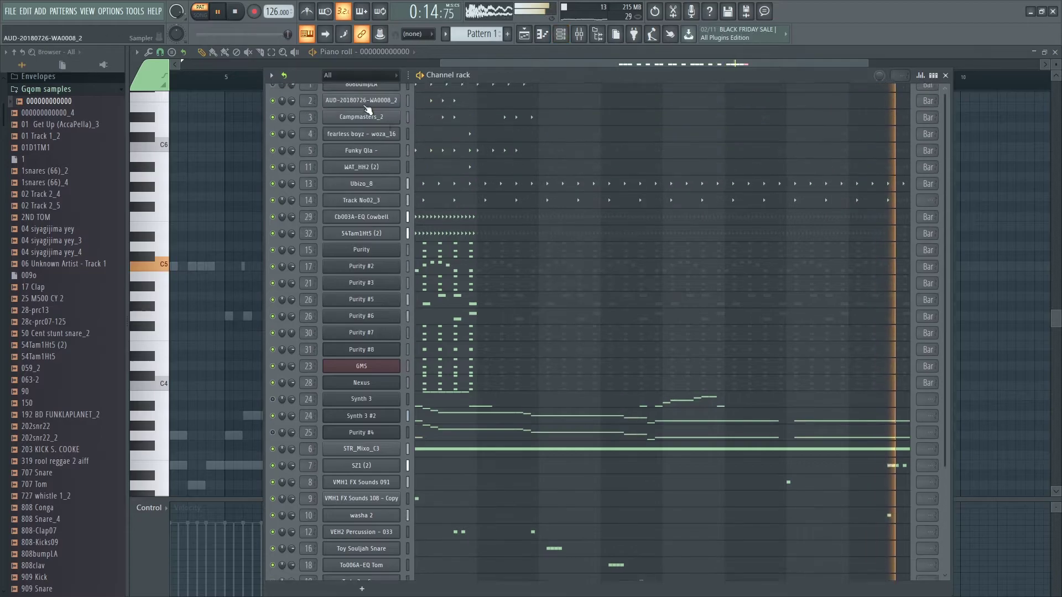
right_click(281, 101)
click(272, 102)
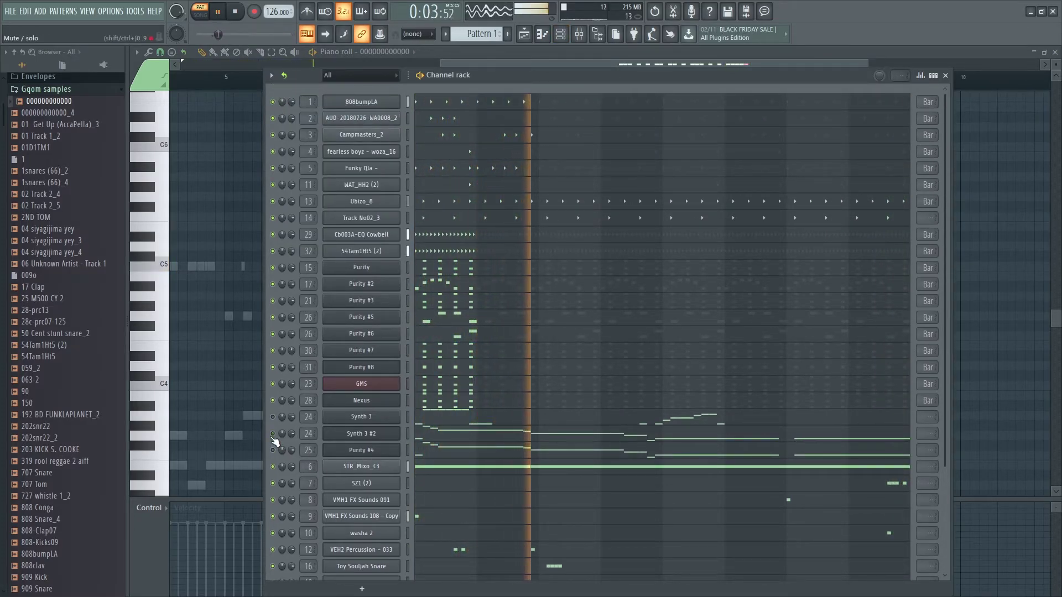
Step: Browse the Gqom samples during playback and unmute the Synth 3 channel
scroll(50, 365, down, 4)
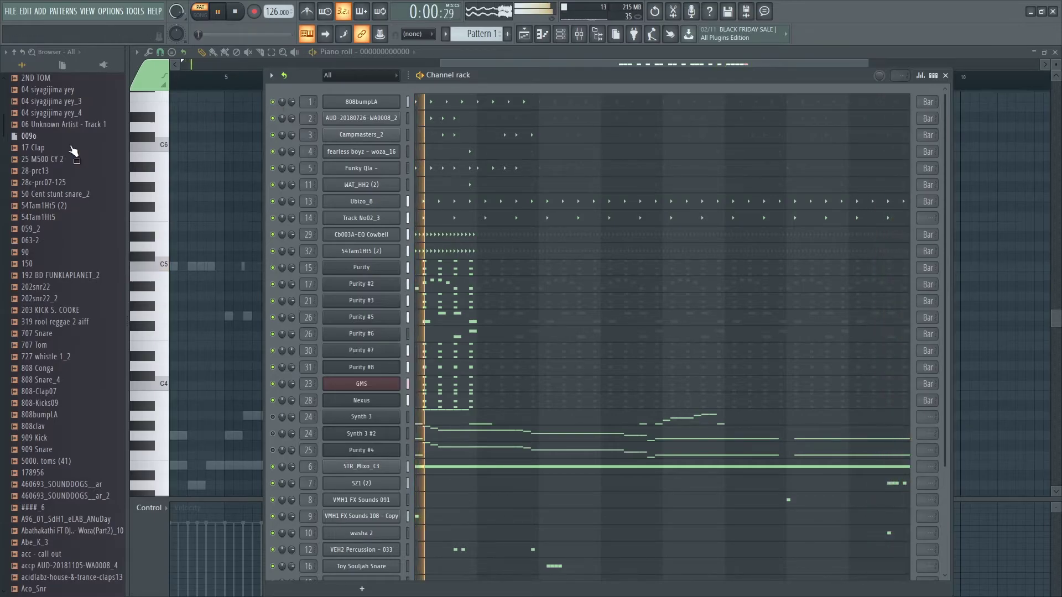
scroll(49, 167, down, 2)
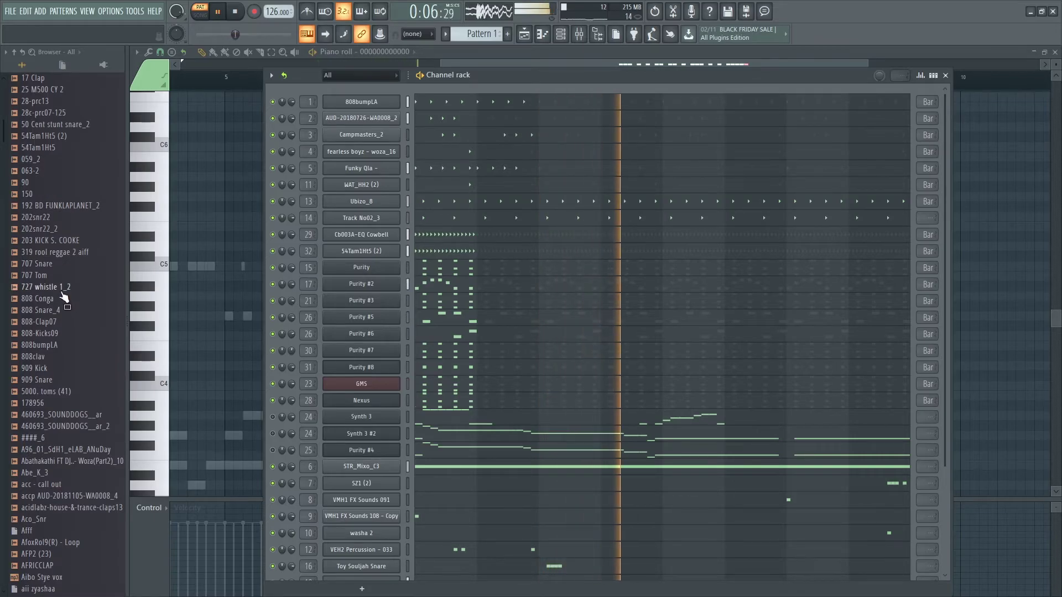
right_click(379, 418)
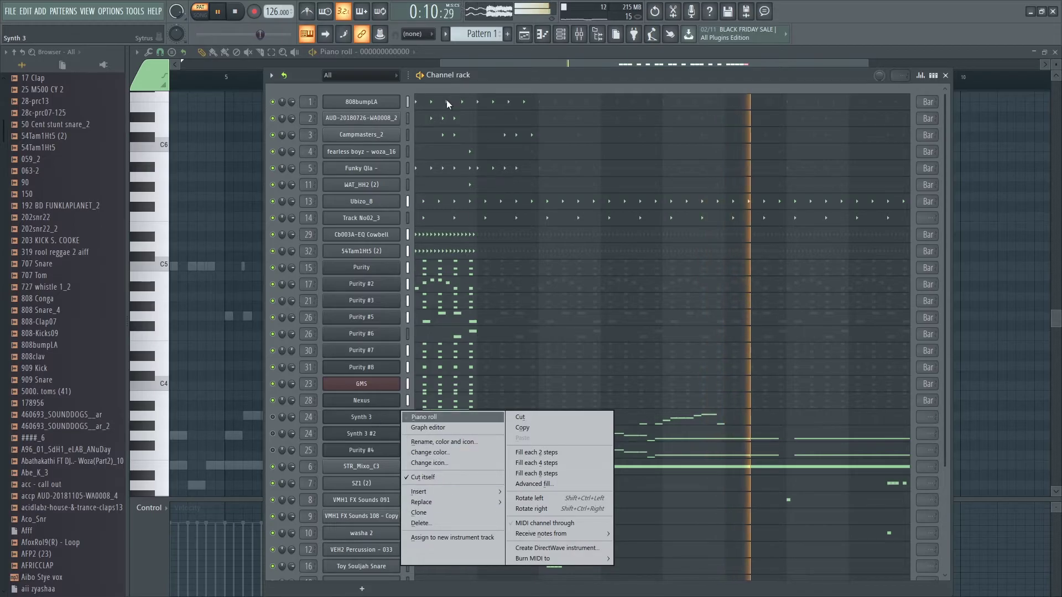
click(273, 102)
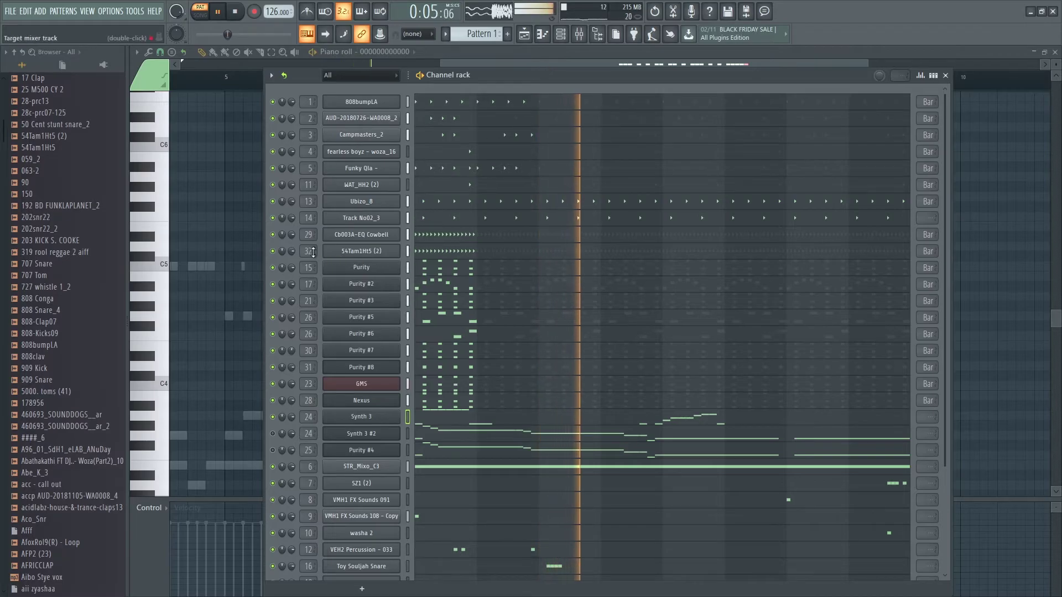
Step: Lower the 54Tam1Ht5 (2) volume further on mixer track 32
key(F9)
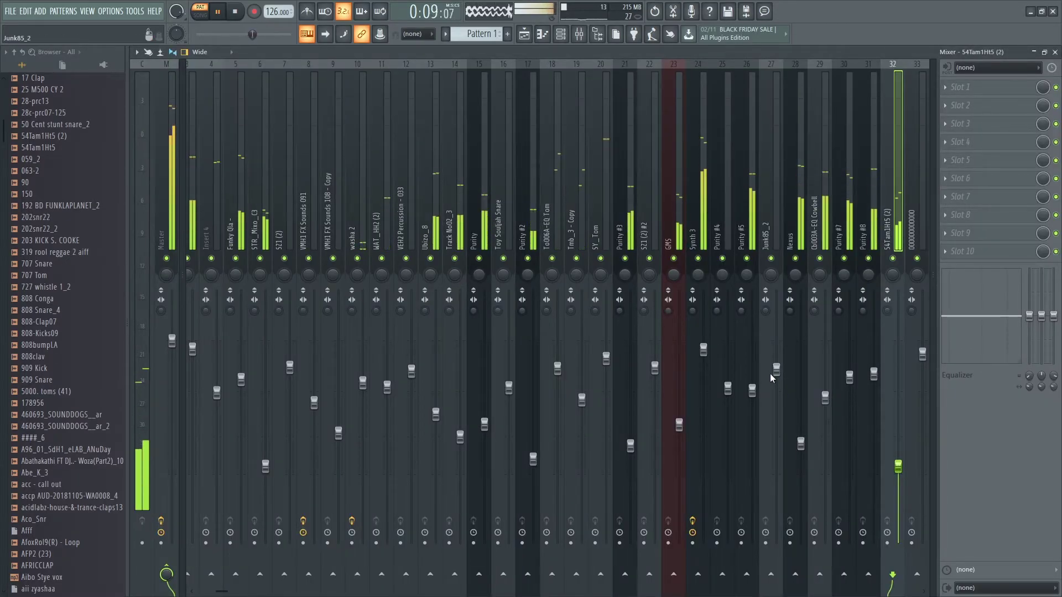
Step: Stop playback, clone the Synth 3 channel in the channel rack and open the copy's piano roll
click(567, 37)
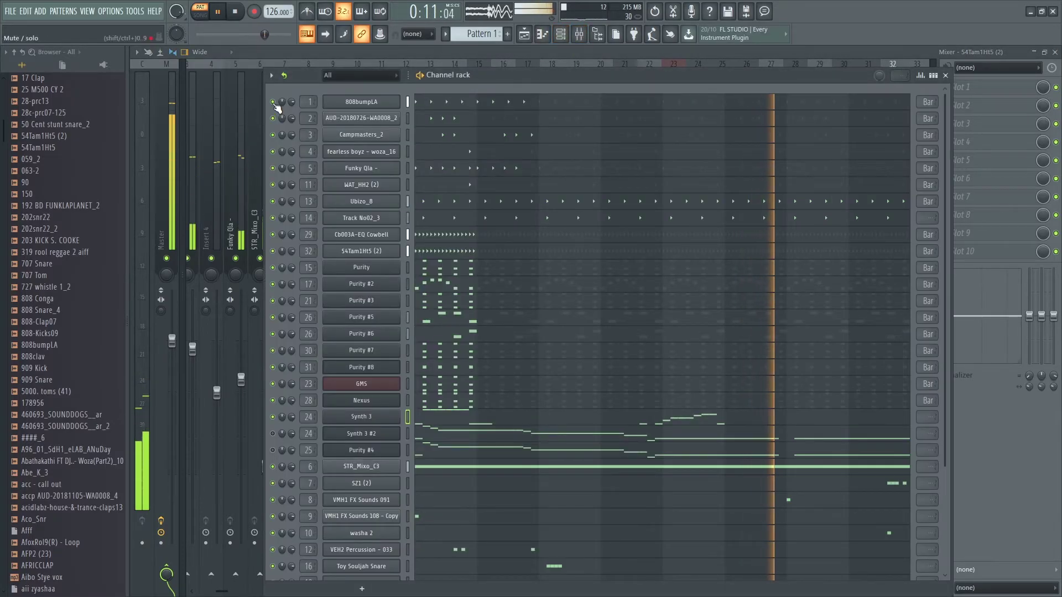
key(space)
right_click(370, 419)
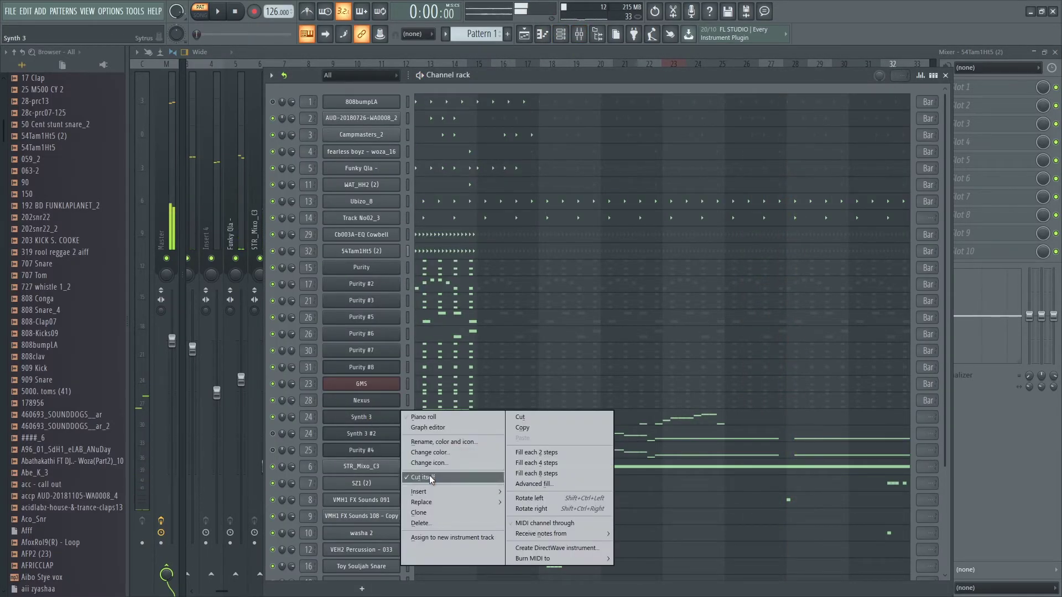
click(439, 512)
click(480, 76)
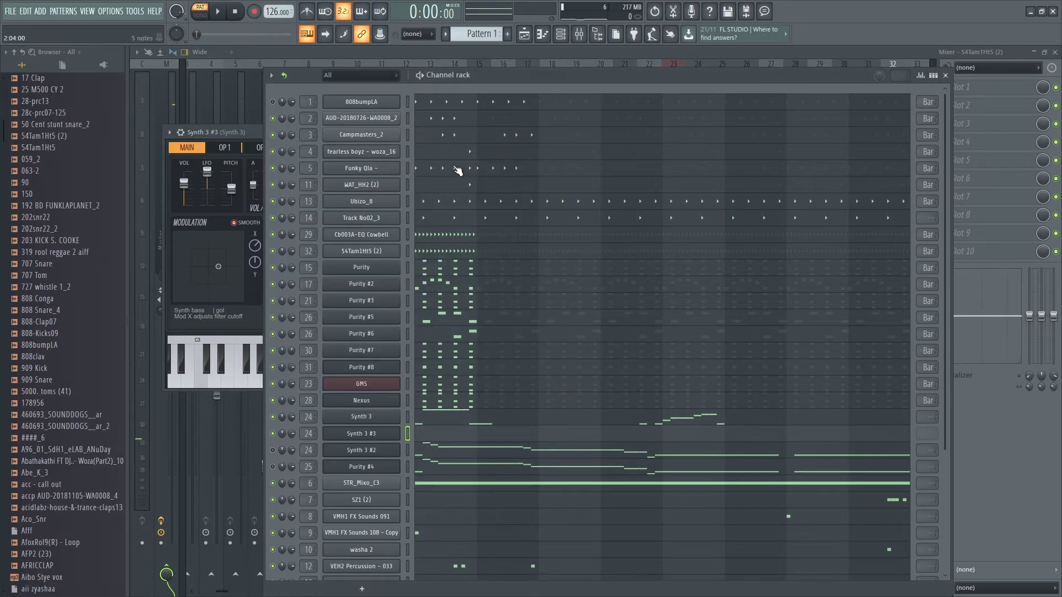
click(435, 438)
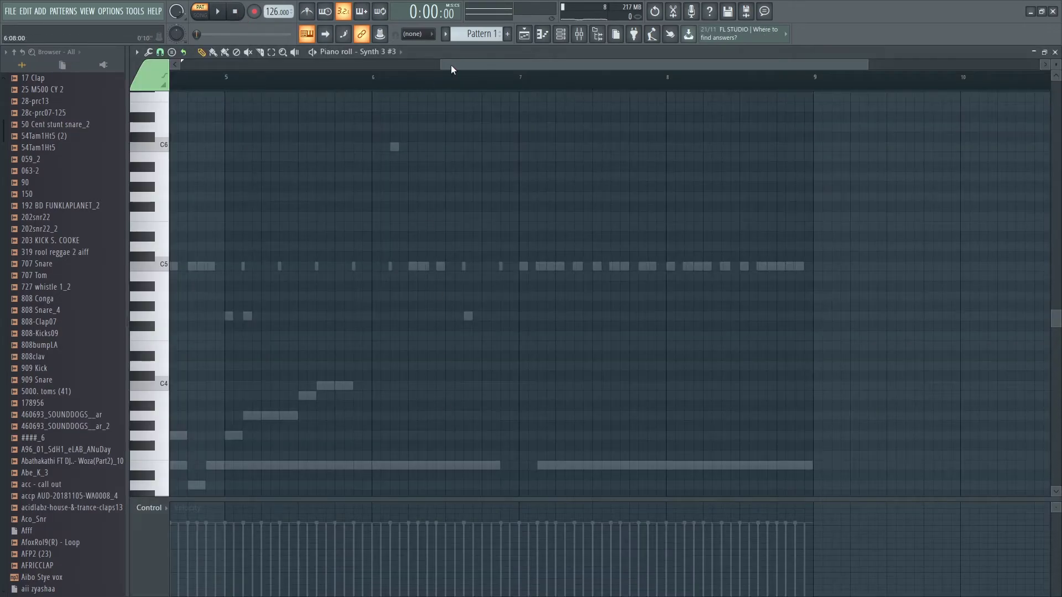
Step: During playback, draw a descending C4, B3, A3, G3, E3 run in bar 1 and single E3 notes in bars 2, 3 and 4
drag(450, 65, 191, 65)
key(space)
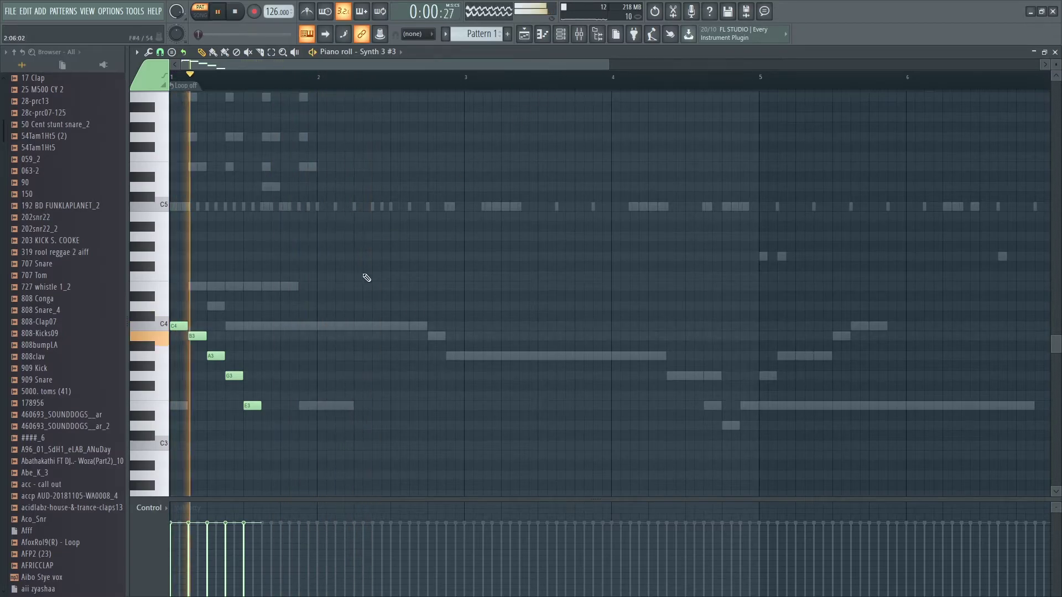
click(392, 406)
click(539, 405)
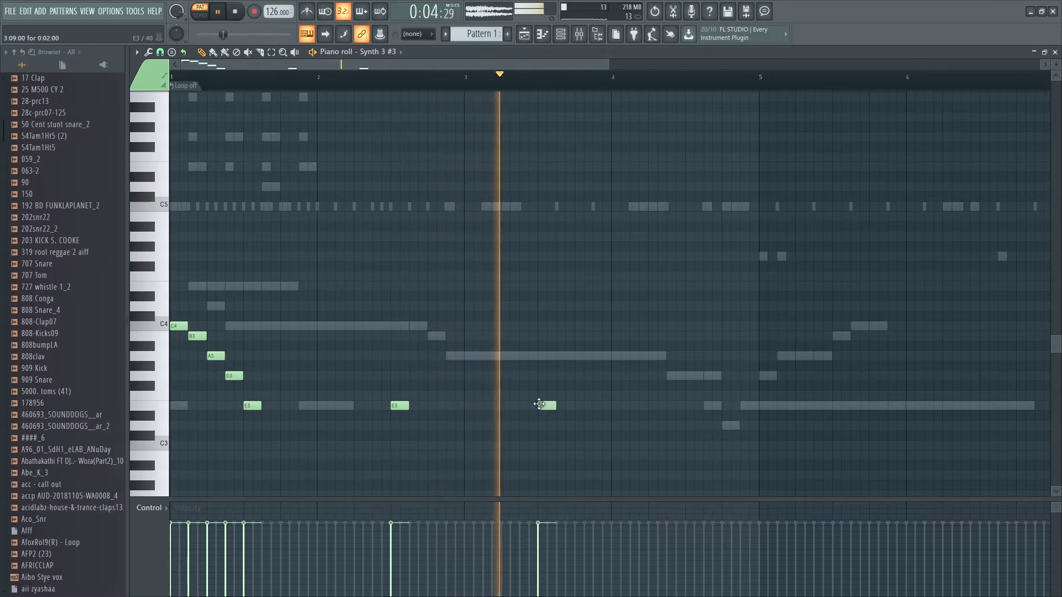
click(690, 406)
Step: Check the new bass line against the 808bumpLA channel in the channel rack during playback
key(F6)
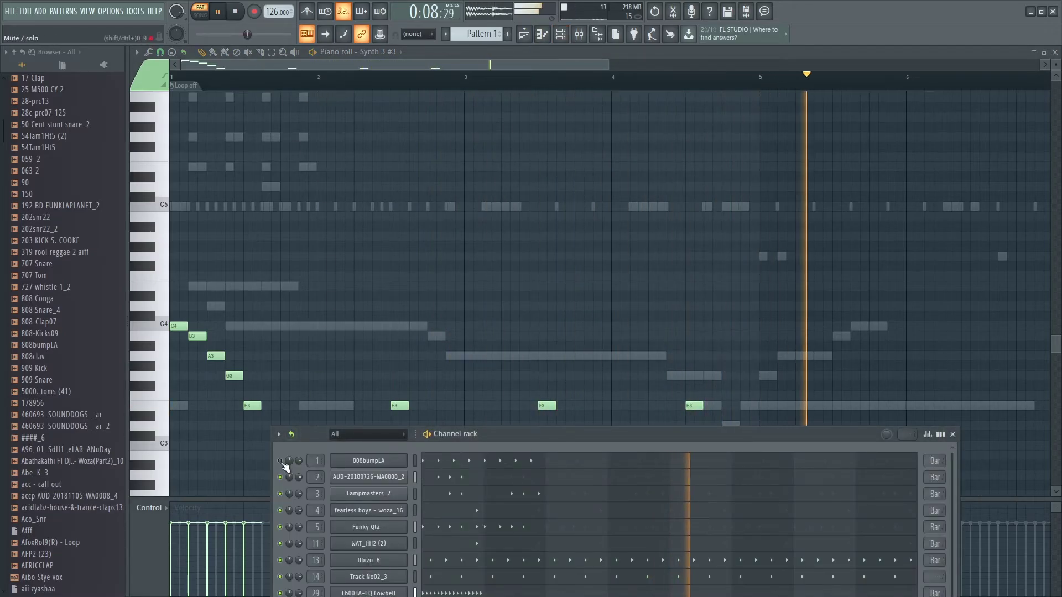
drag(539, 436, 510, 458)
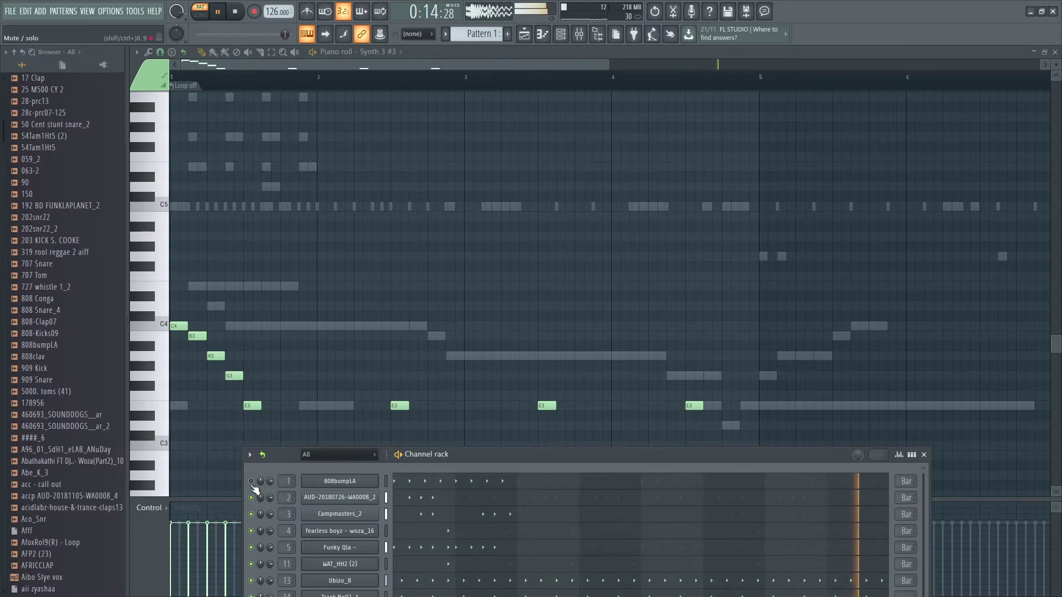
key(F6)
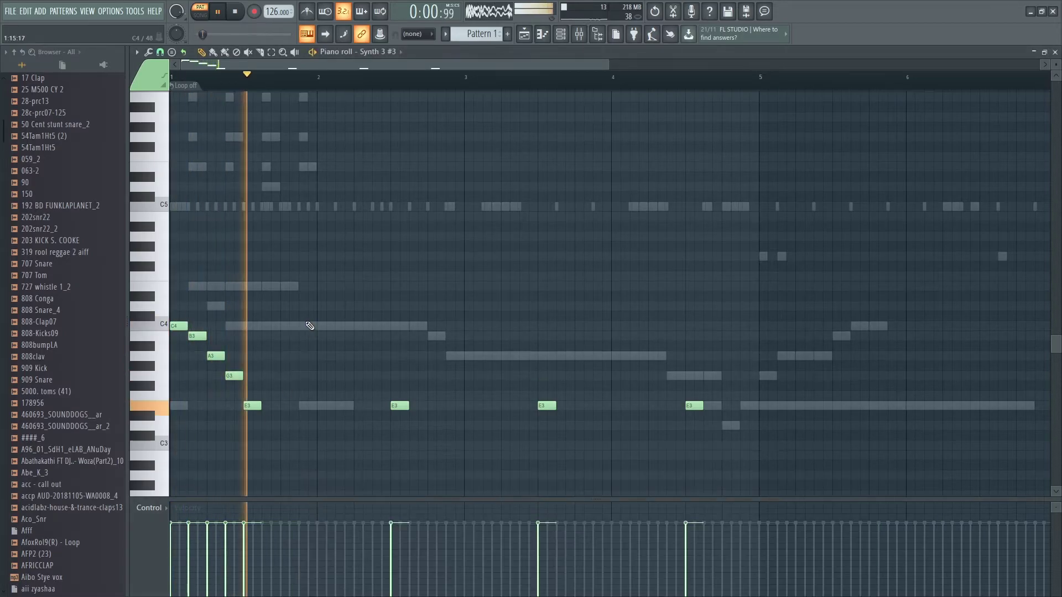
Step: Add a D3 before the E3 in bar 4 and draw E3, A3, A3, C4 and E3 in bar 5
click(669, 426)
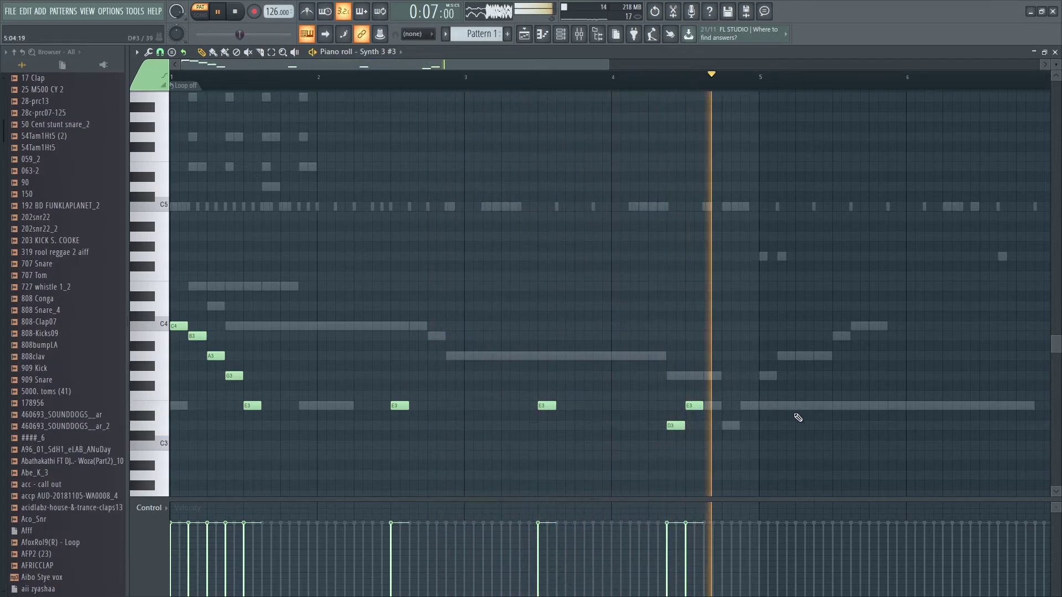
click(818, 407)
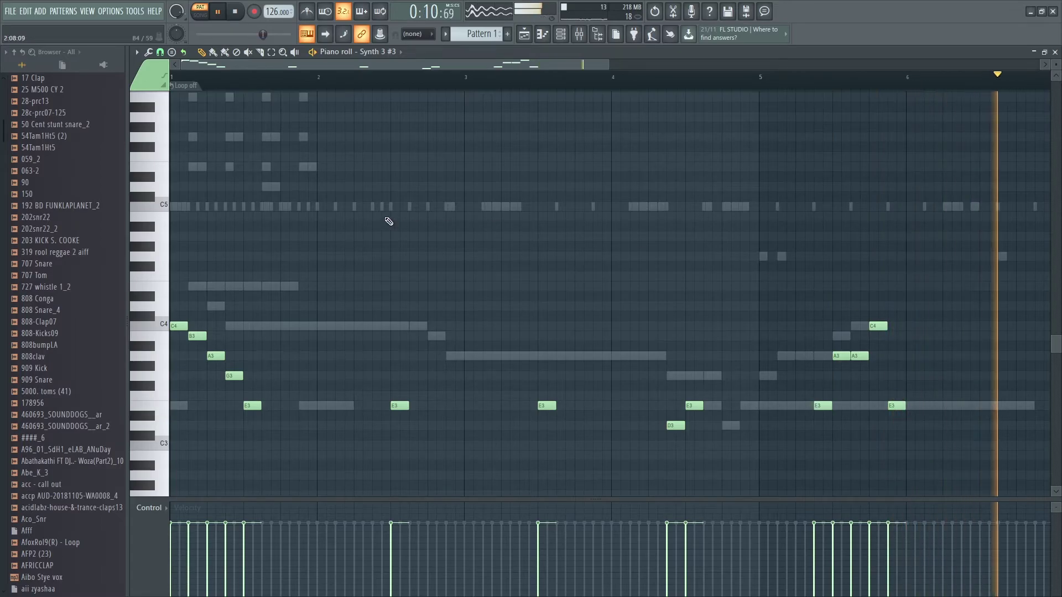
Step: Copy the E3 and D3 notes of bars 2 to 4 into bars 6 to 8 and deselect them
drag(613, 68, 723, 67)
drag(613, 351, 807, 405)
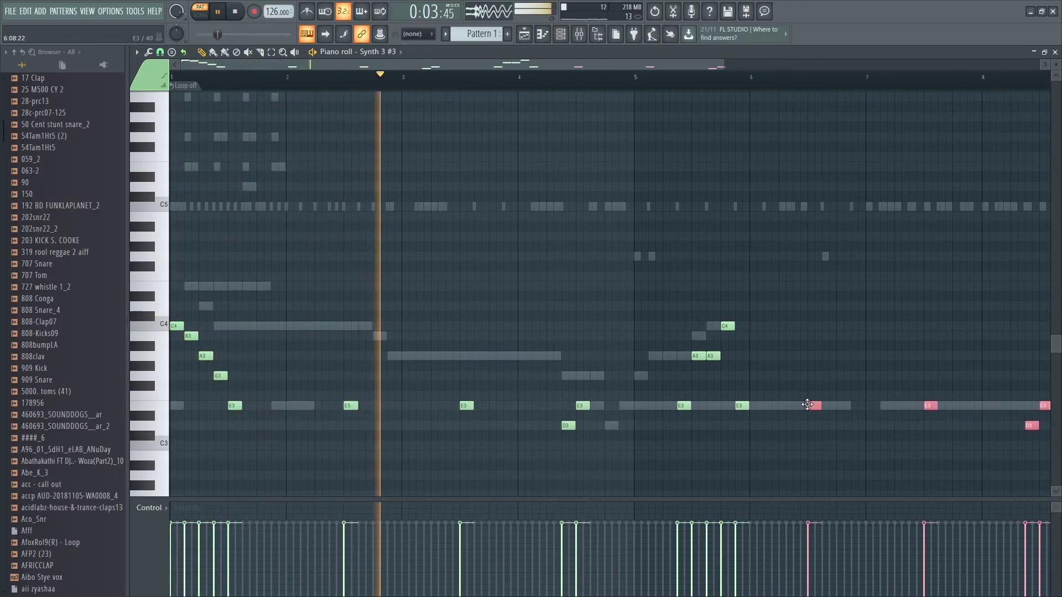
ctrl+click(586, 335)
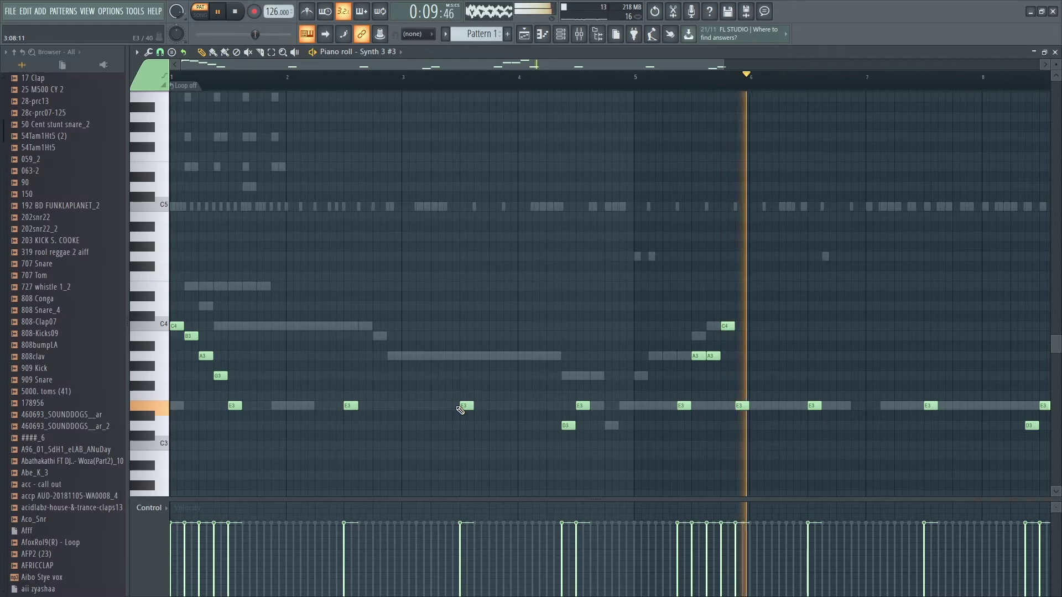
Step: Listen to the extended bass line with 808bumpLA turned on, and mute 808bumpLA again
click(560, 35)
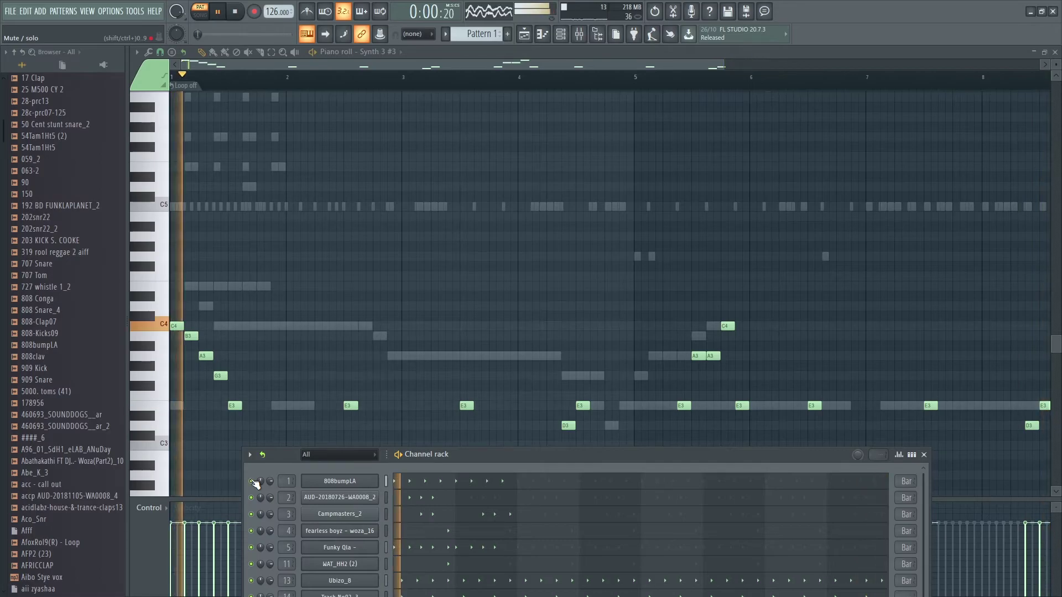
drag(480, 452, 453, 115)
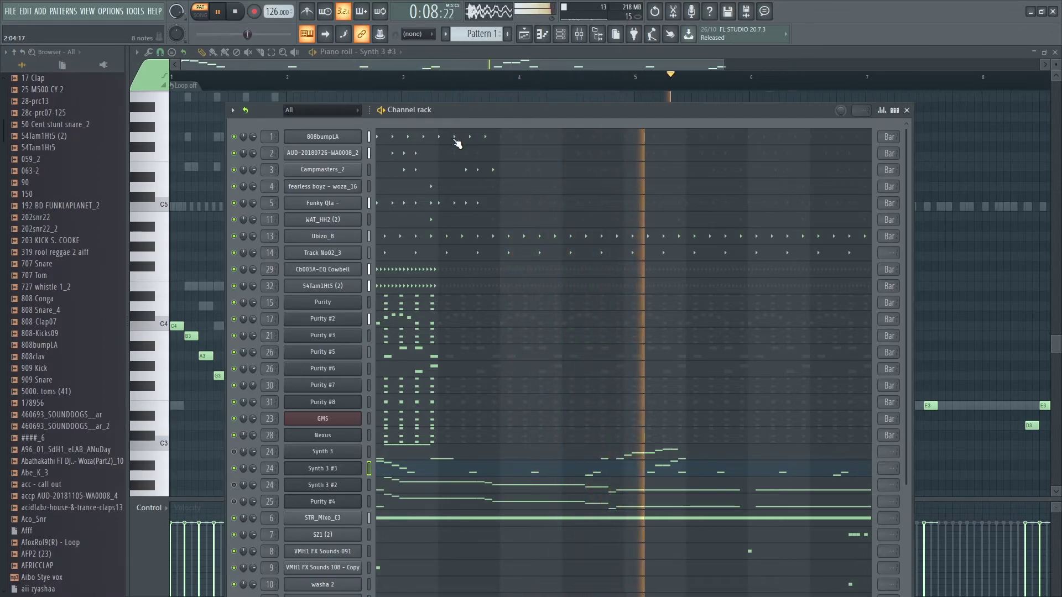
click(234, 137)
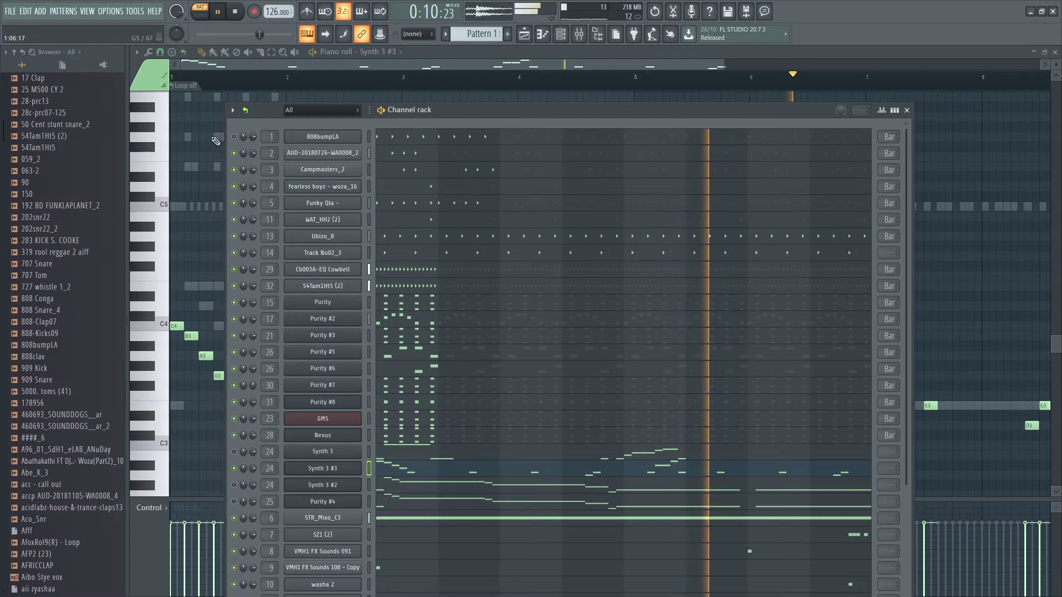
key(F6)
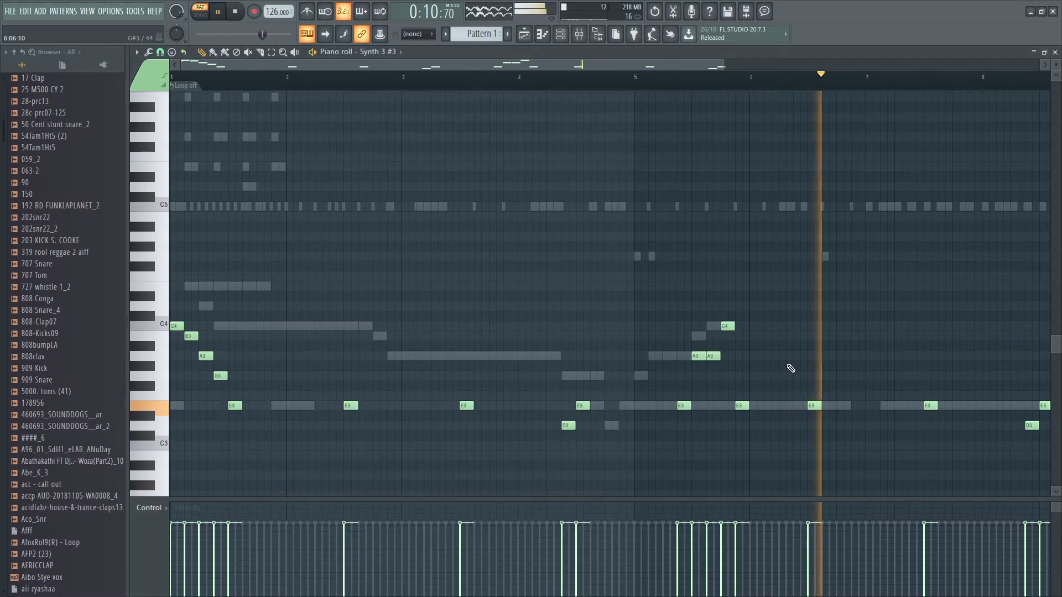
Step: Add a D3 followed by two E3 notes at the start of bar 5
click(636, 426)
right_click(627, 426)
click(653, 407)
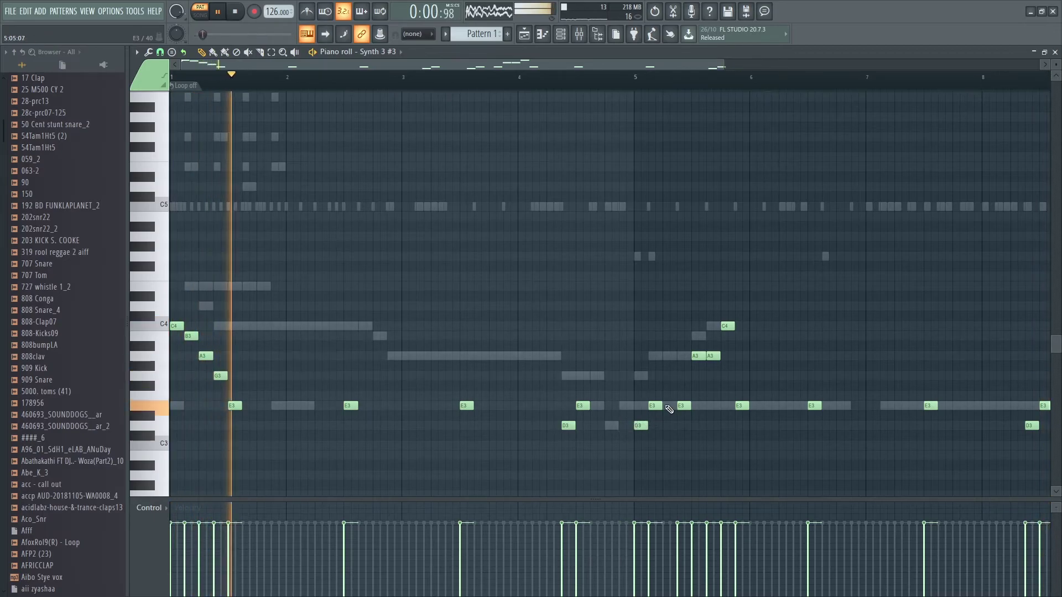
Step: Turn 808bumpLA on in the channel rack and listen to the revised bass line with the drums
key(F6)
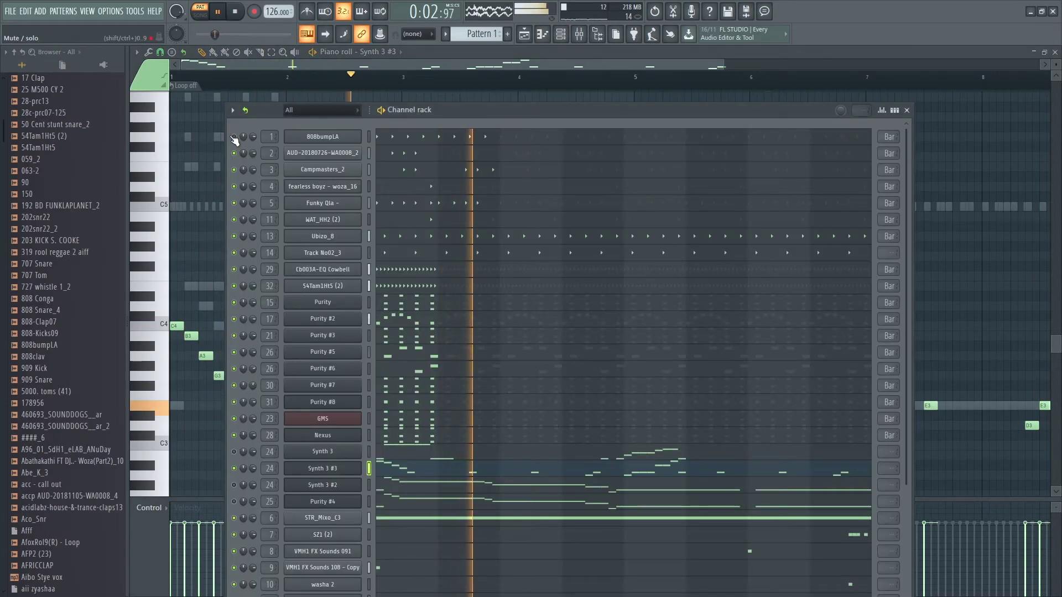
key(F6)
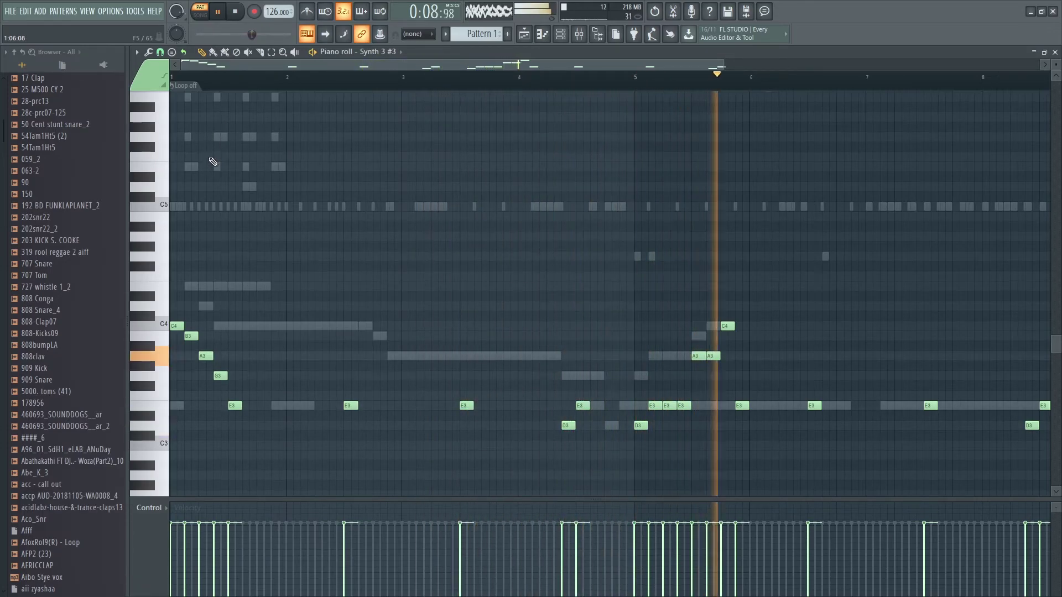
key(F6)
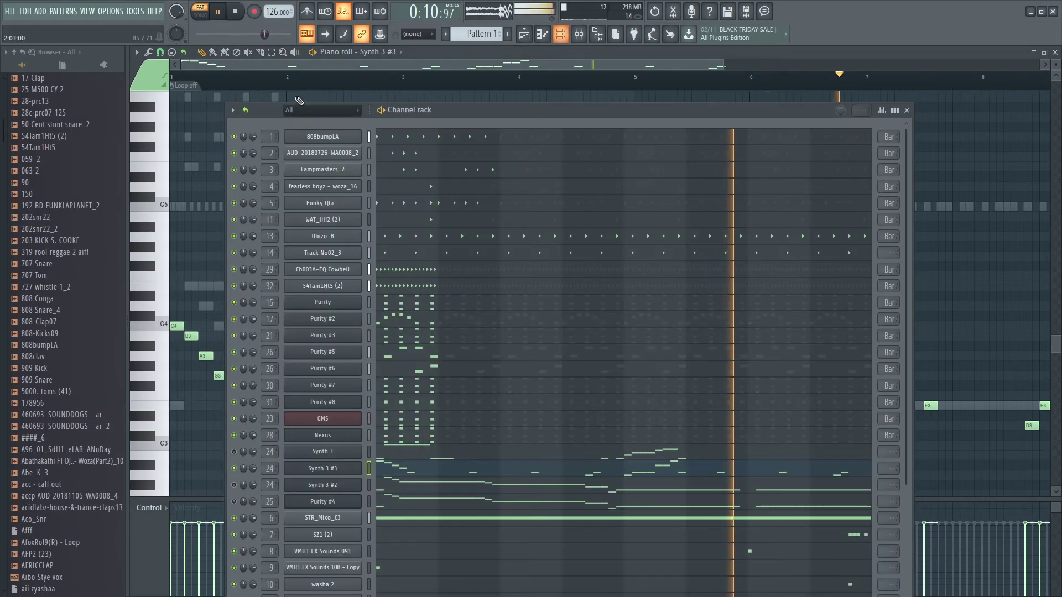
Step: Mute the cloned Synth 3 #3 channel and turn 808bumpLA back on in the channel rack
drag(463, 108, 462, 73)
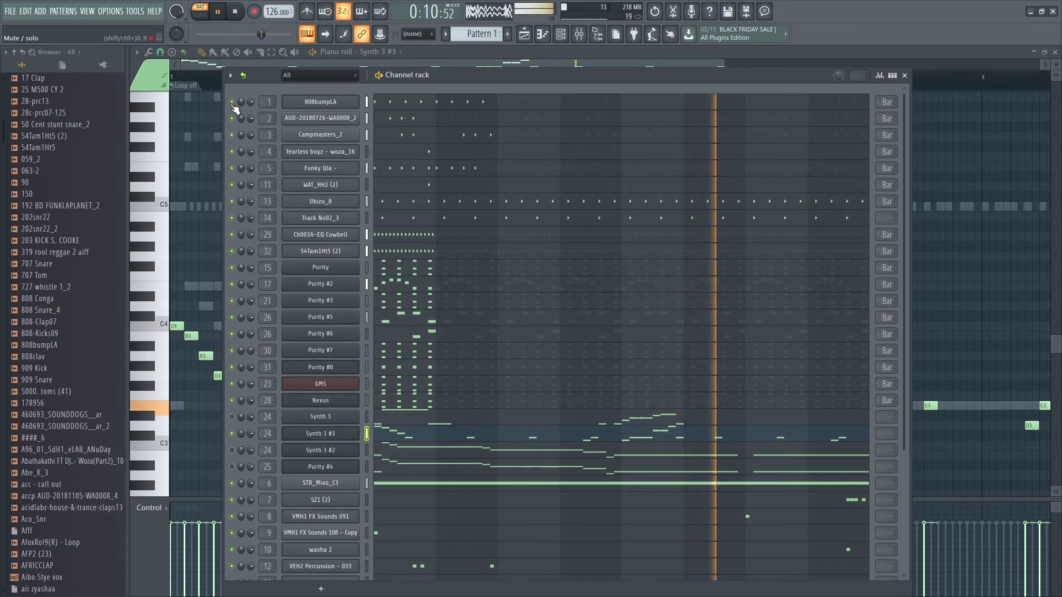
click(232, 433)
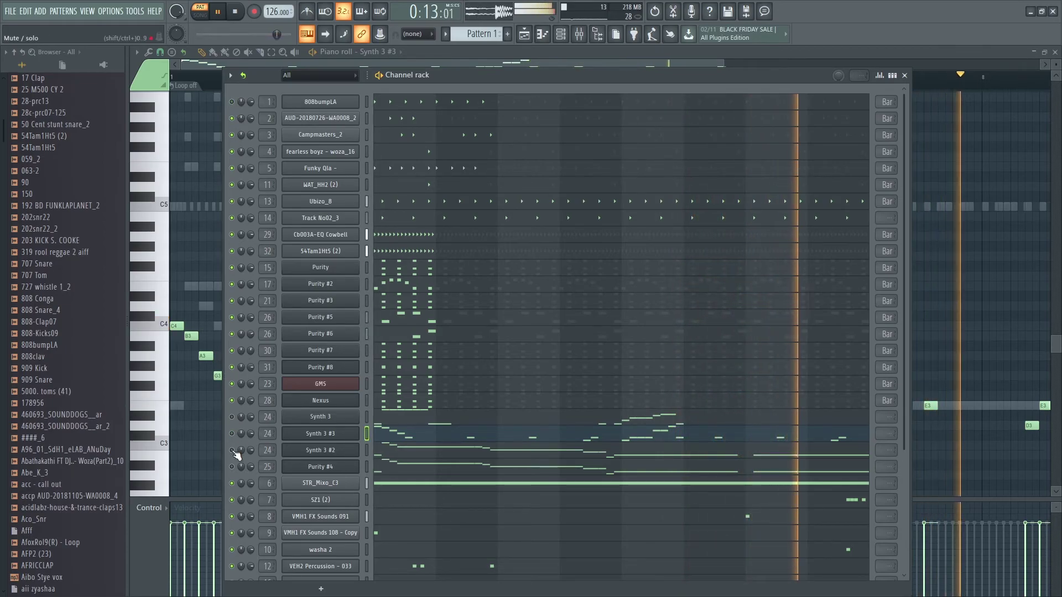
click(232, 102)
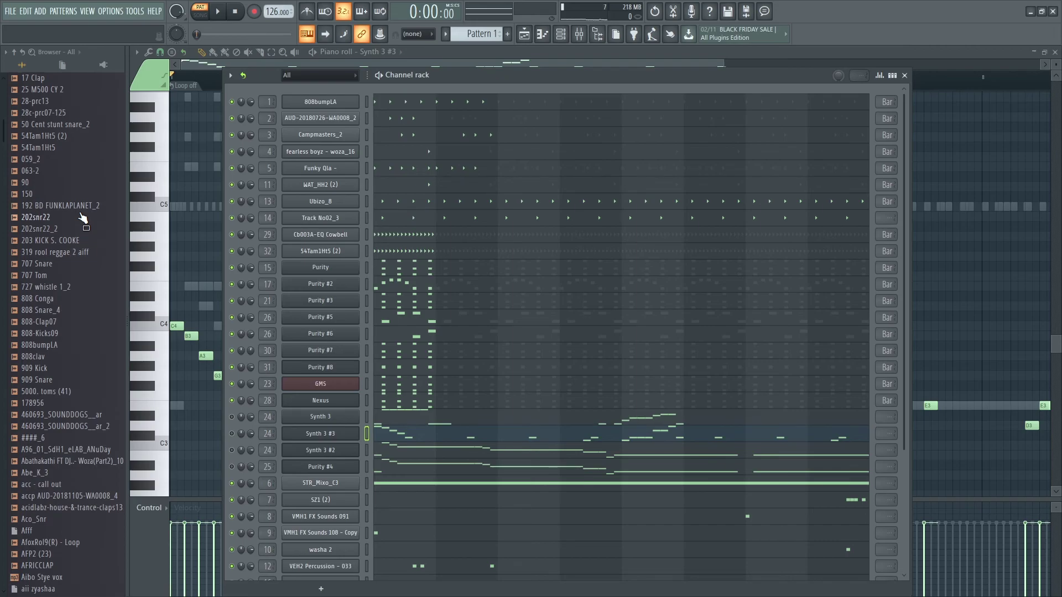
Step: Play the pattern and view the project info, including the working time, then close it
key(space)
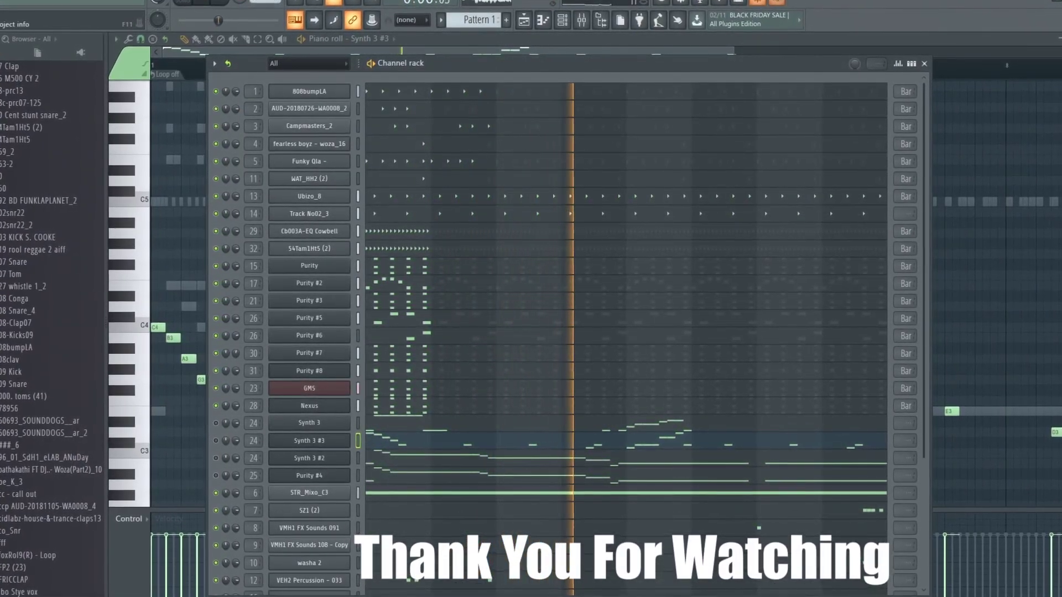
key(F11)
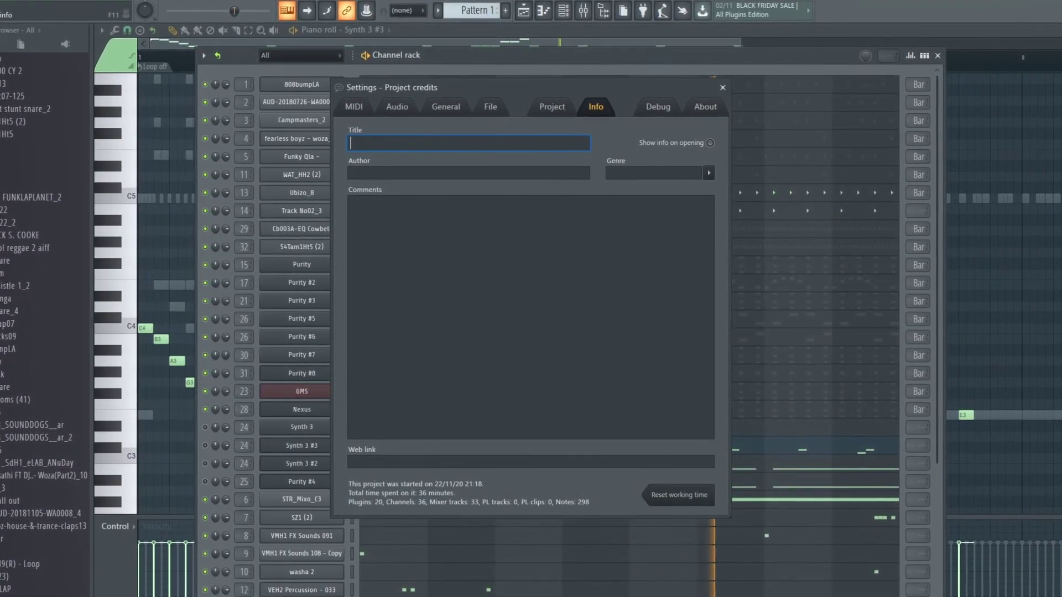
key(Escape)
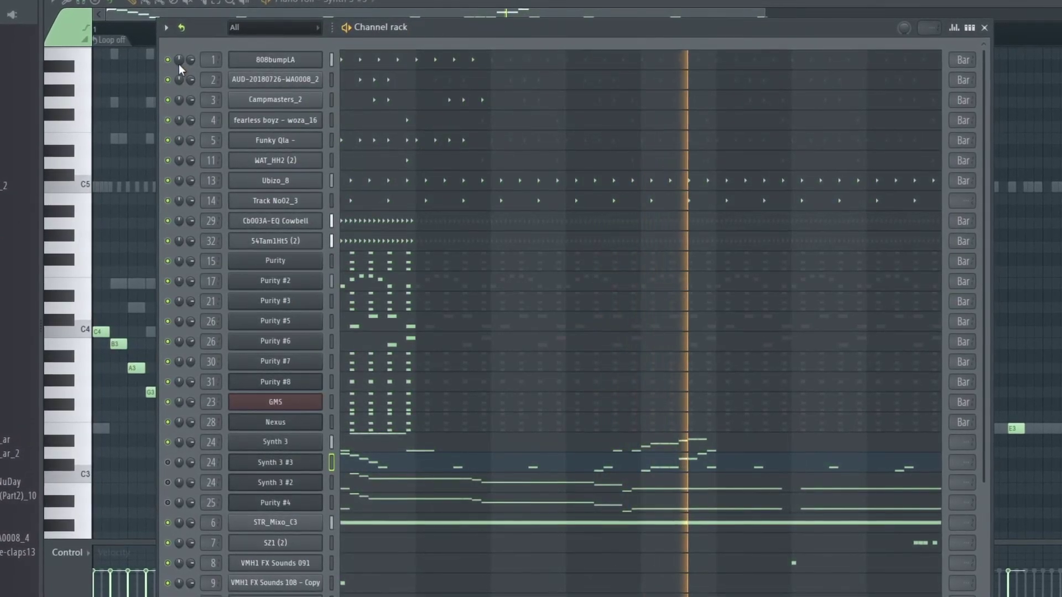
Step: Mute the 808bumpLA channel while the pattern plays
click(162, 56)
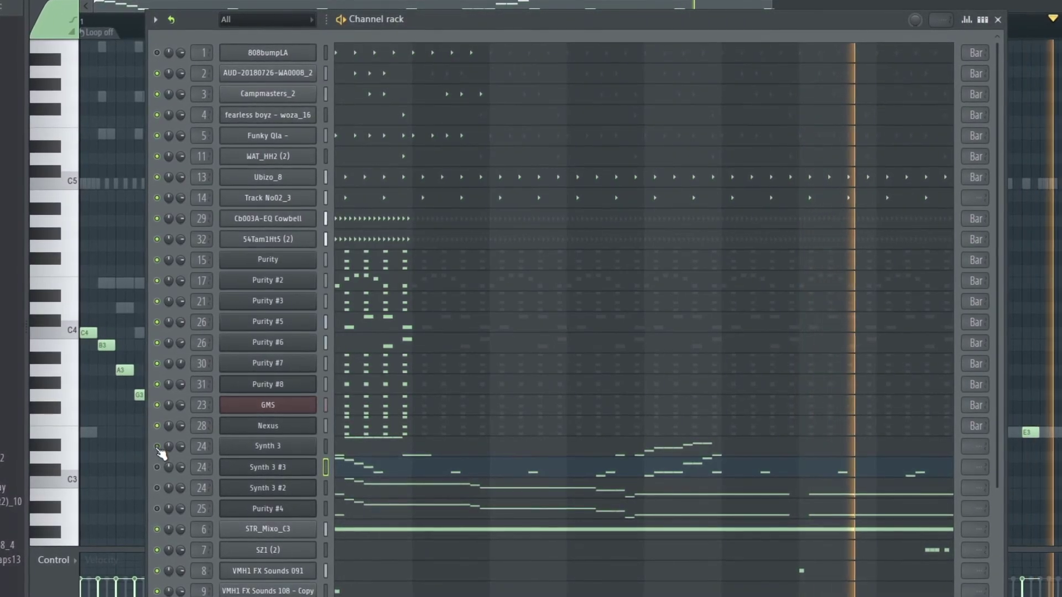